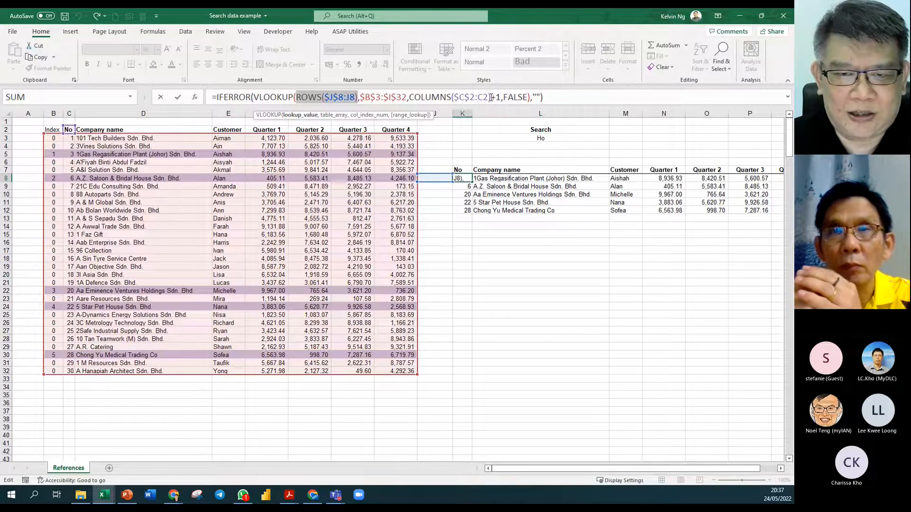
Evaluate the COLUMNS($C$2:C2) part of the VLOOKUP formula in K8, restore it, and leave the formula unchanged
{"action": "left_click", "coordinate": [491, 97]}
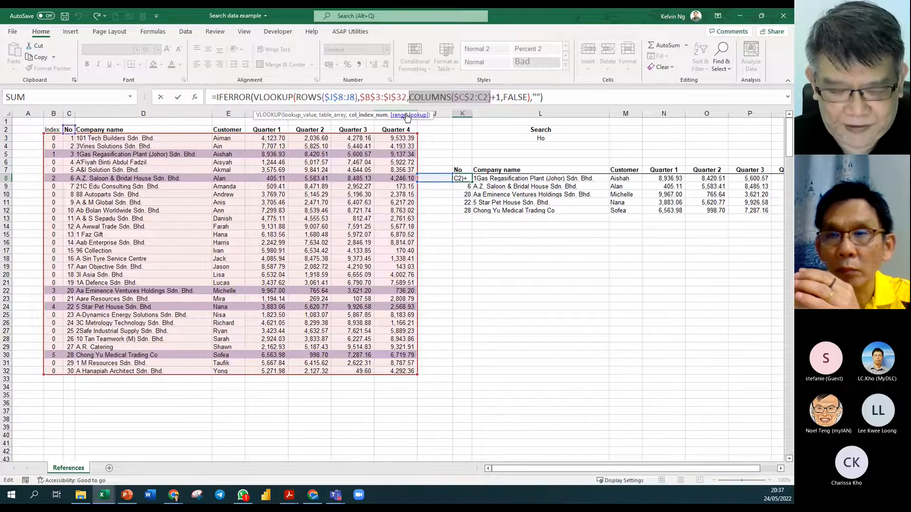
{"action": "type", "text": "1"}
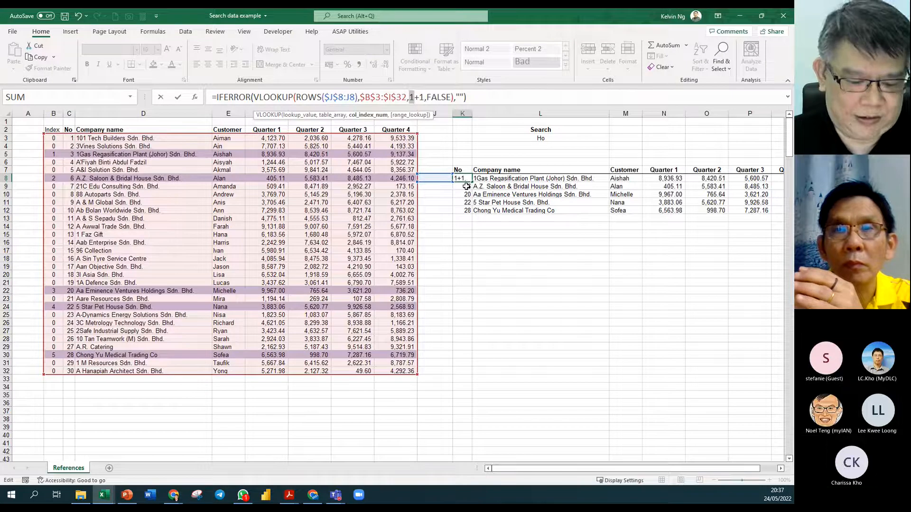
{"action": "type", "text": "COLUMNS($C$2:C2)"}
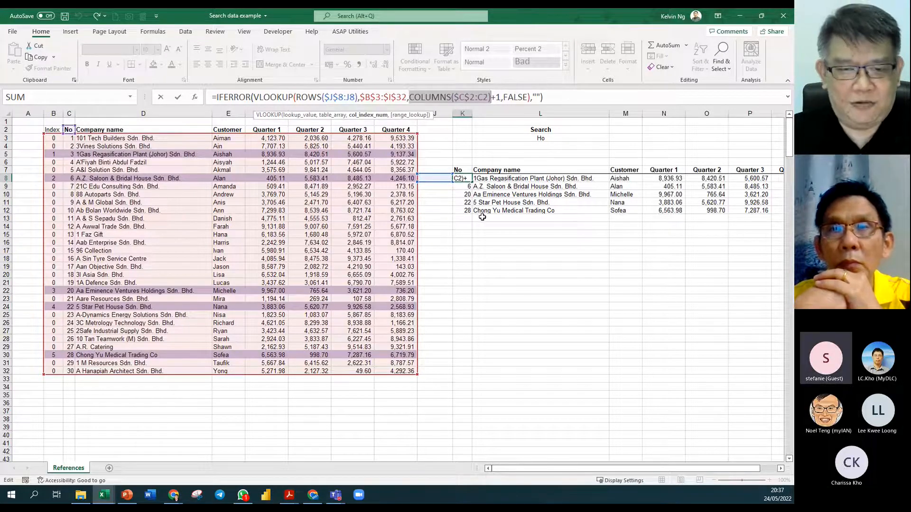
{"action": "key", "text": "ctrl+Return"}
Evaluate the ROWS($J$8:J9) lookup value inside the formula in K9, and cancel the edit
{"action": "double_click", "coordinate": [468, 187]}
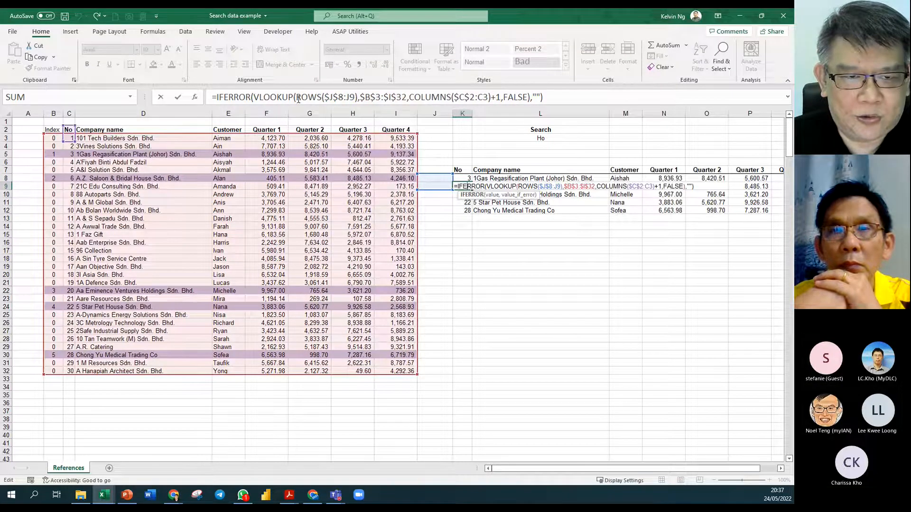
{"action": "left_click_drag", "start_coordinate": [297, 97], "coordinate": [357, 98]}
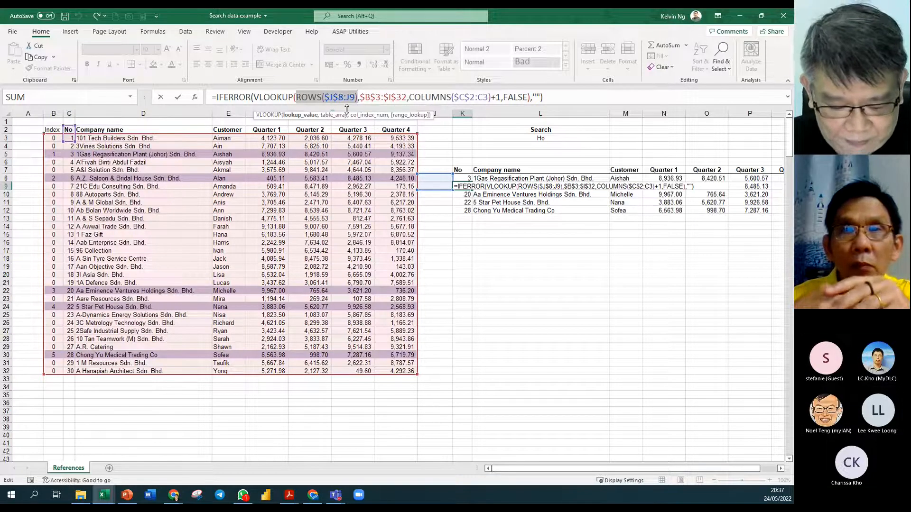
{"action": "key", "text": "F9"}
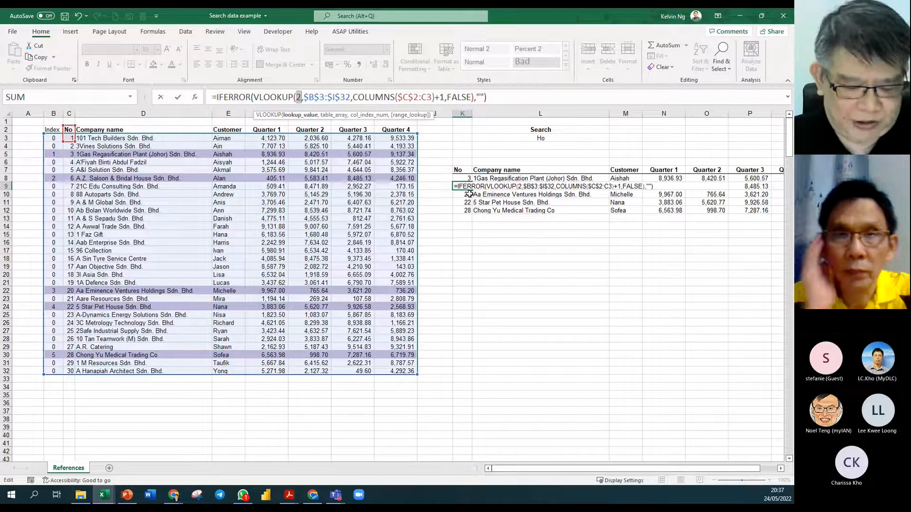
{"action": "key", "text": "Escape"}
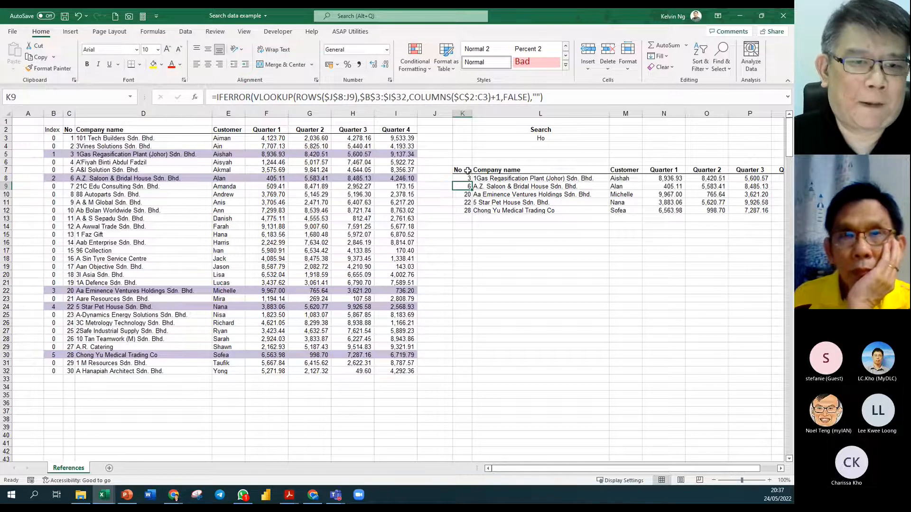
Compare the 1Gas Regasification Plant row in the source table with its search result, including Quarter 1, and check the search term cell
{"action": "left_click", "coordinate": [558, 291]}
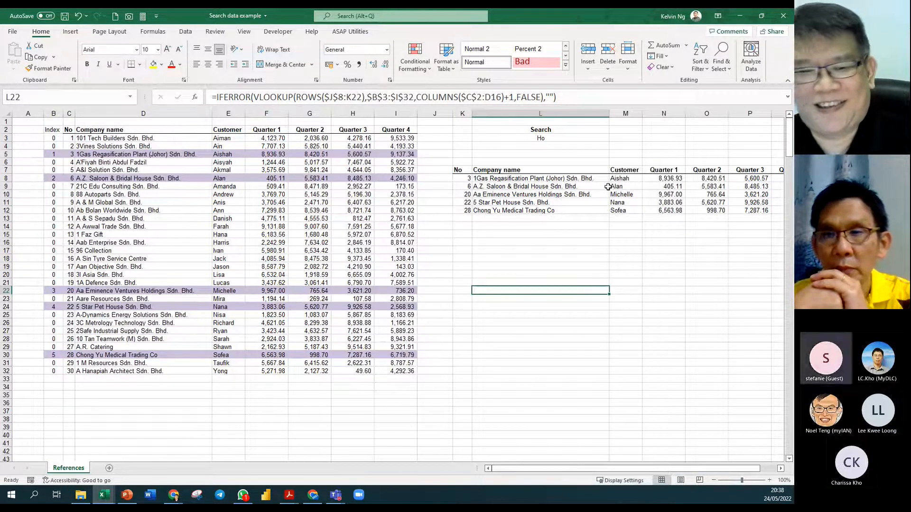
{"action": "left_click_drag", "start_coordinate": [52, 129], "coordinate": [390, 370]}
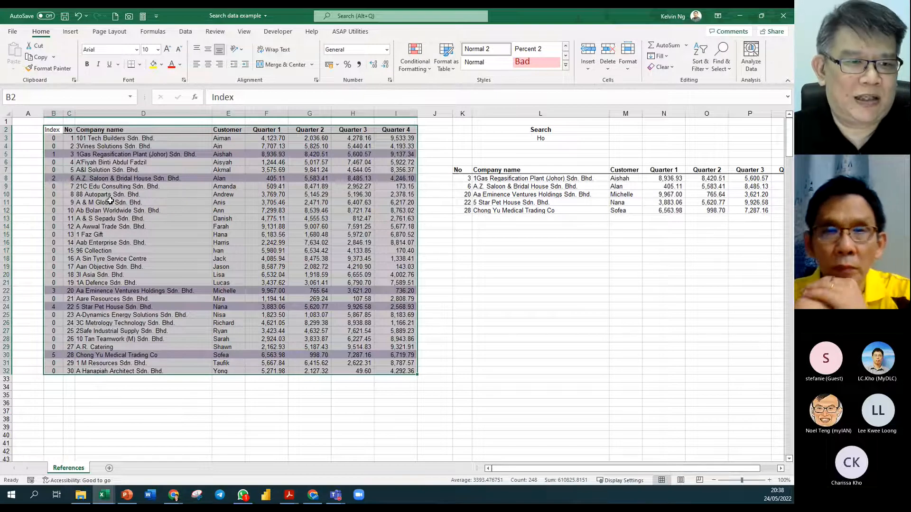
{"action": "left_click_drag", "start_coordinate": [55, 157], "coordinate": [399, 242]}
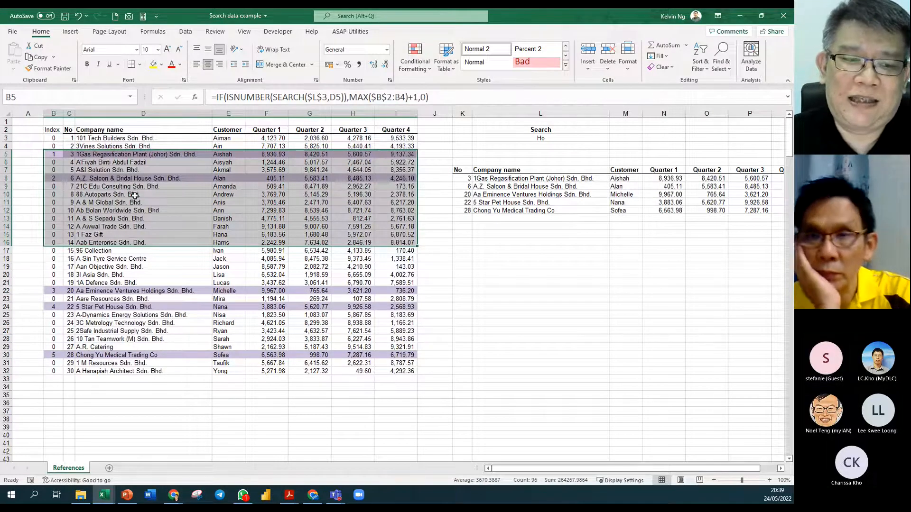
{"action": "left_click", "coordinate": [134, 157]}
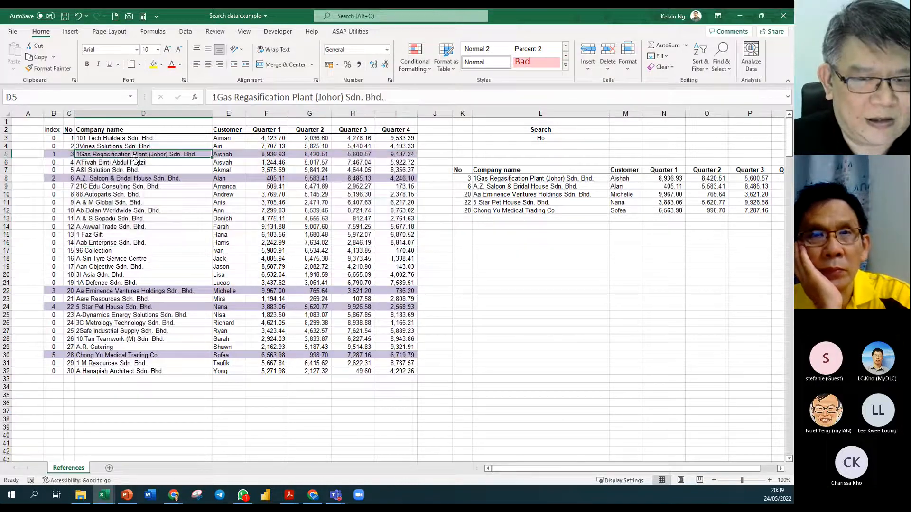
{"action": "left_click", "coordinate": [520, 179]}
{"action": "left_click", "coordinate": [278, 153]}
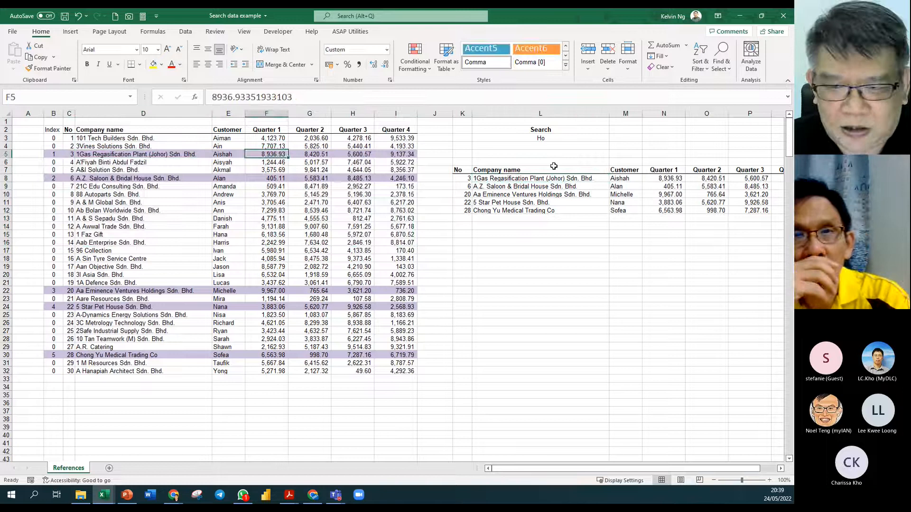
{"action": "left_click", "coordinate": [674, 178]}
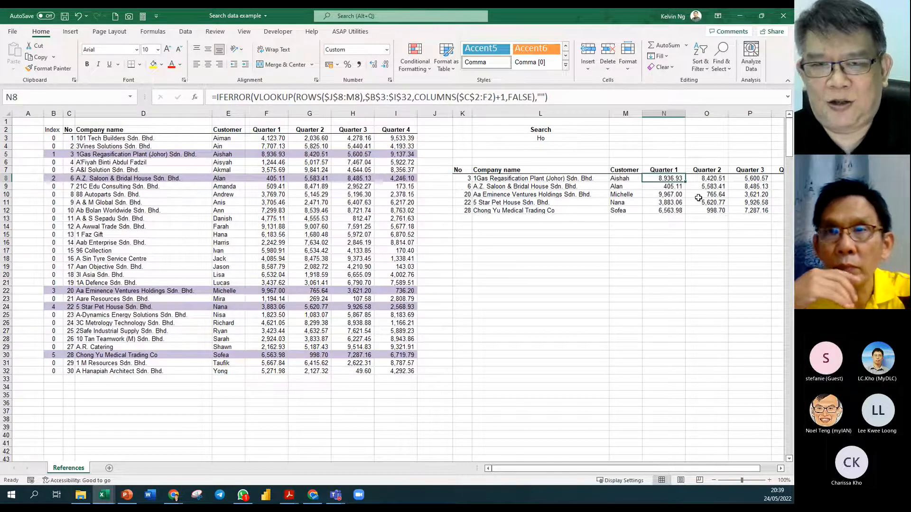
{"action": "left_click", "coordinate": [553, 141]}
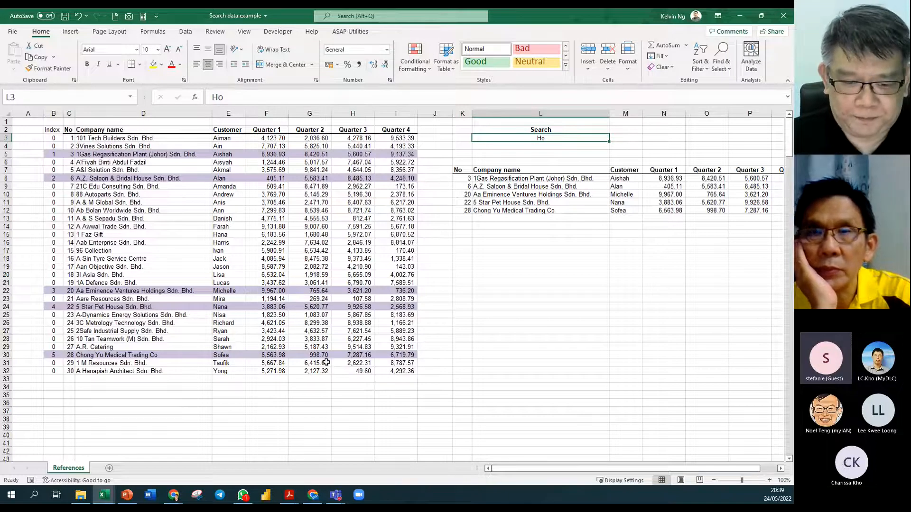
Switch to the Microsoft Teams window of the Office Tuesday meeting
{"action": "left_click", "coordinate": [334, 495]}
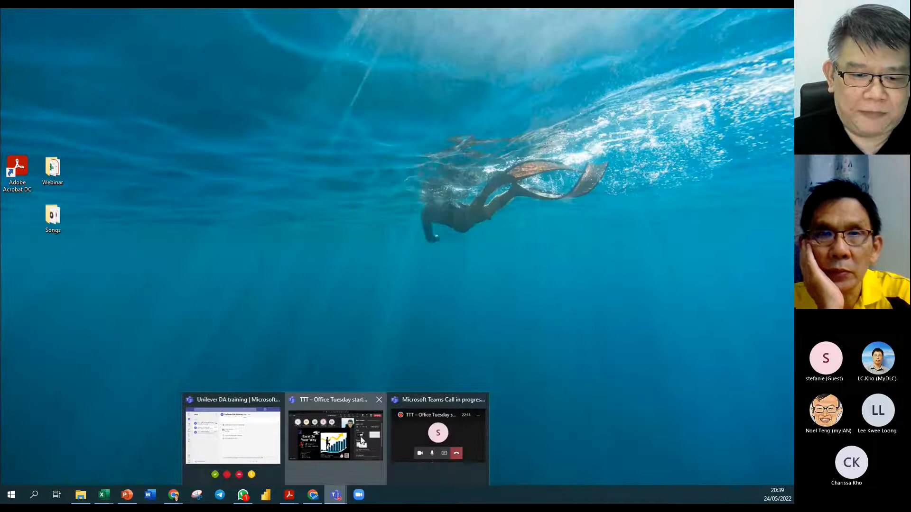
{"action": "left_click", "coordinate": [361, 441]}
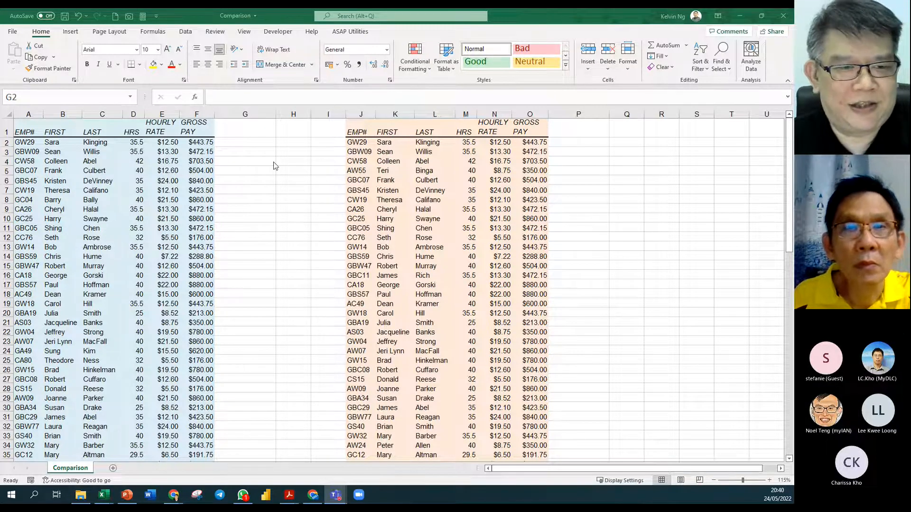
Examine the two employee pay tables in columns A to F and J to O of the Comparison sheet in Excel
{"action": "left_click", "coordinate": [250, 146]}
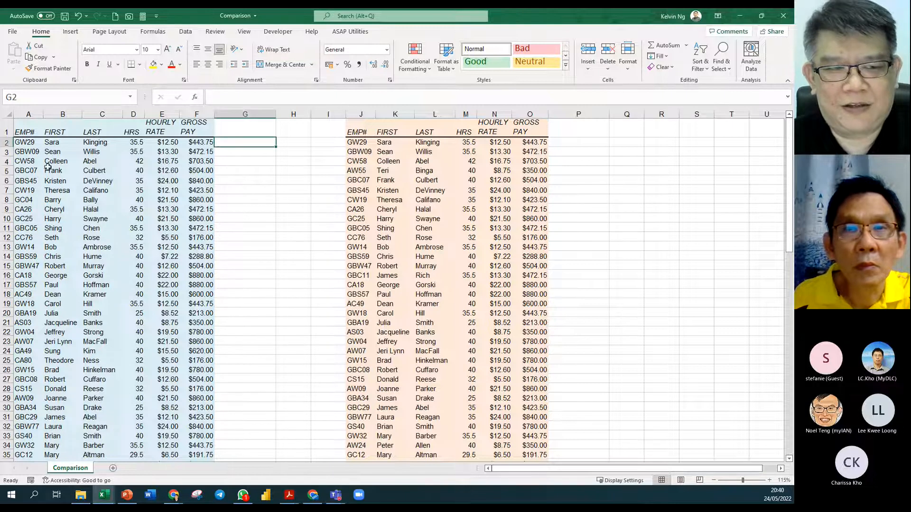
{"action": "left_click", "coordinate": [33, 135]}
{"action": "scroll", "coordinate": [315, 319], "scroll_direction": "up", "scroll_amount": 2}
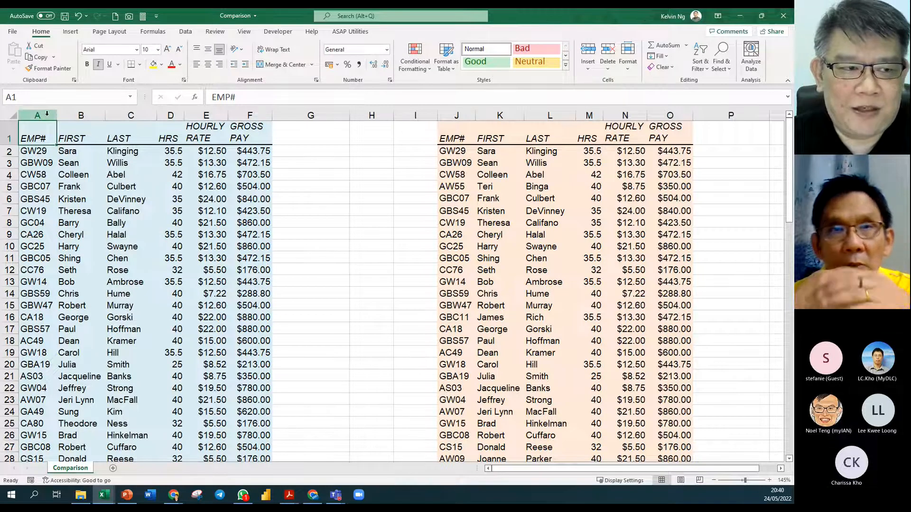
{"action": "left_click_drag", "start_coordinate": [47, 114], "coordinate": [251, 116]}
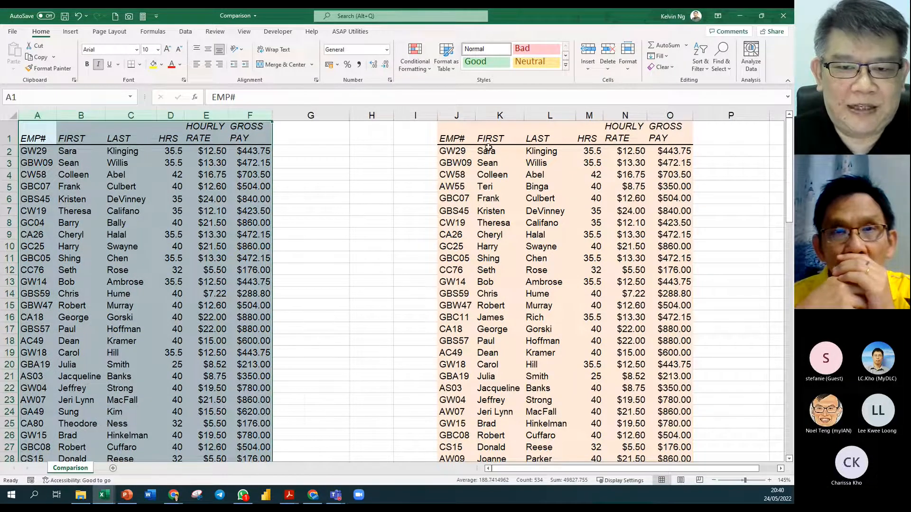
{"action": "left_click_drag", "start_coordinate": [469, 114], "coordinate": [670, 115]}
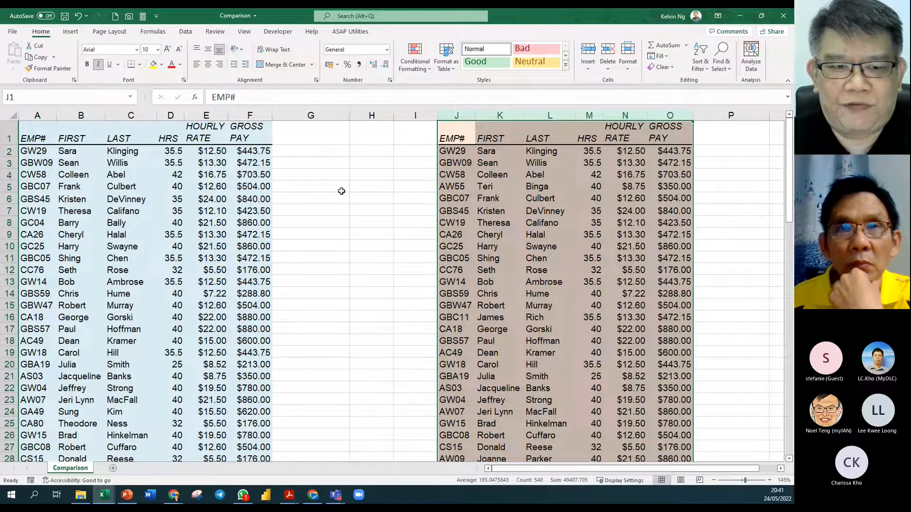
Name the whole blue employee table, A1:F89 including its headers, January, and check the range down to its last row
{"action": "left_click", "coordinate": [130, 185]}
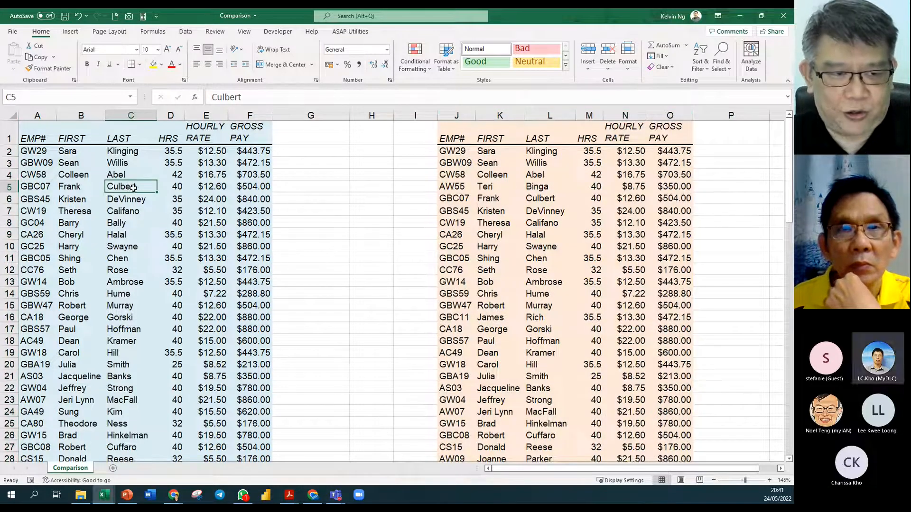
{"action": "key", "text": "ctrl+a"}
{"action": "scroll", "coordinate": [129, 234], "scroll_direction": "down", "scroll_amount": 20}
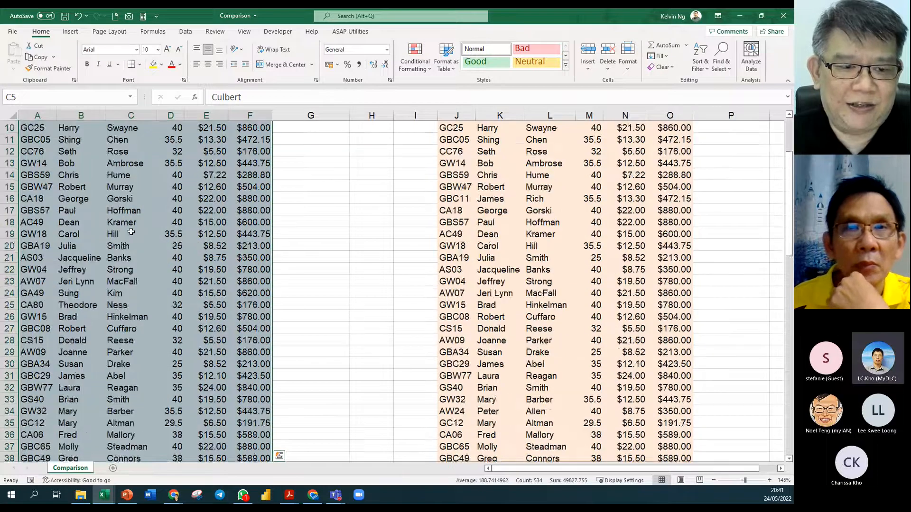
{"action": "scroll", "coordinate": [138, 225], "scroll_direction": "up", "scroll_amount": 5}
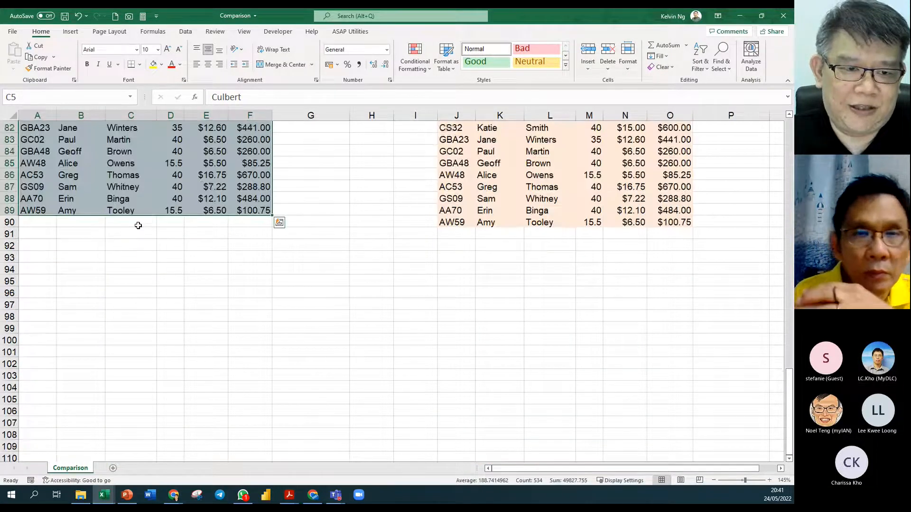
{"action": "left_click", "coordinate": [82, 99]}
{"action": "type", "text": "January"}
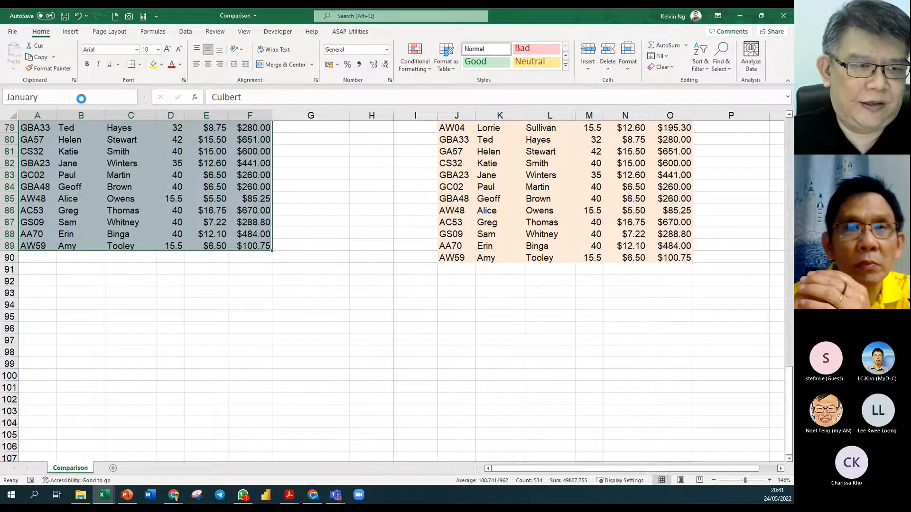
{"action": "key", "text": "Return"}
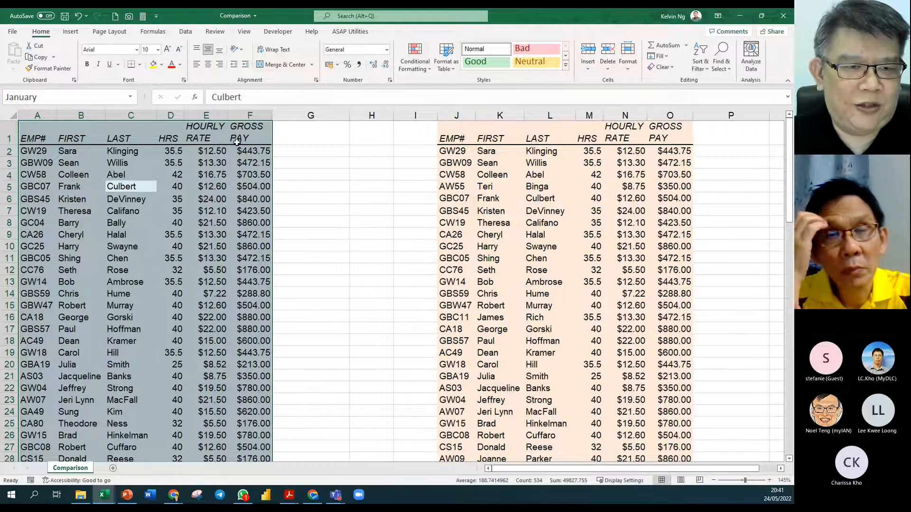
{"action": "scroll", "coordinate": [235, 234], "scroll_direction": "down", "scroll_amount": 20}
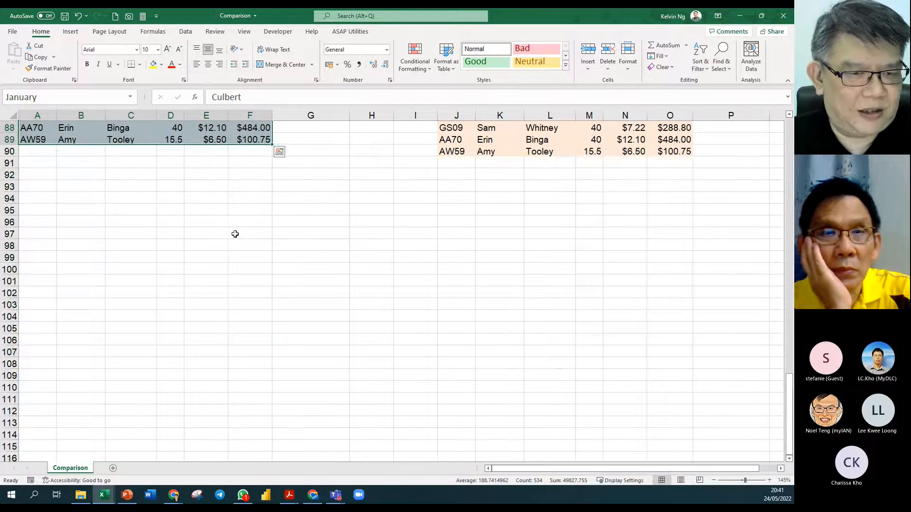
{"action": "scroll", "coordinate": [194, 188], "scroll_direction": "up", "scroll_amount": 20}
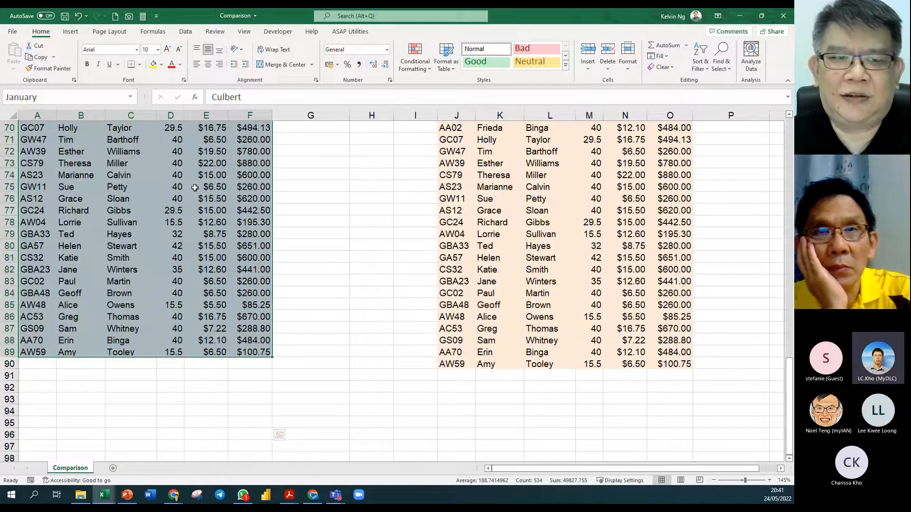
Name the whole orange employee table, J1:O90 including its headers, February
{"action": "left_click", "coordinate": [553, 173]}
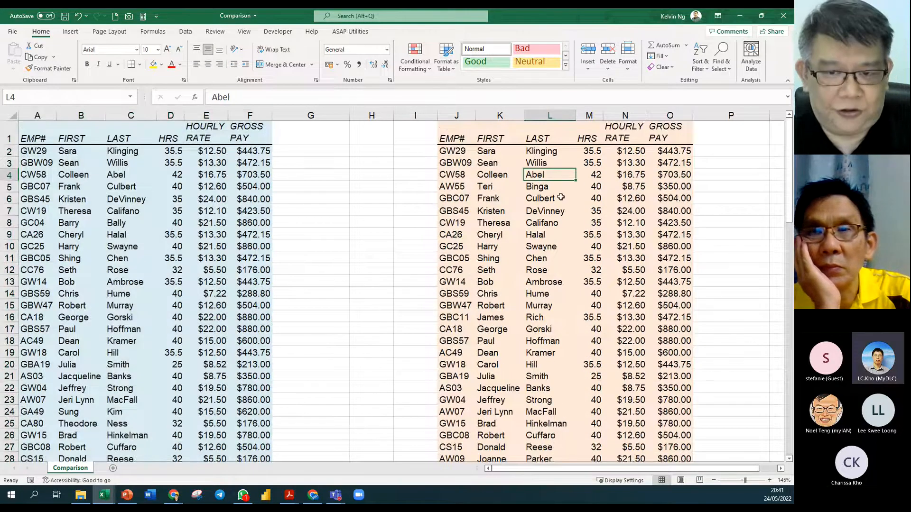
{"action": "key", "text": "ctrl+a"}
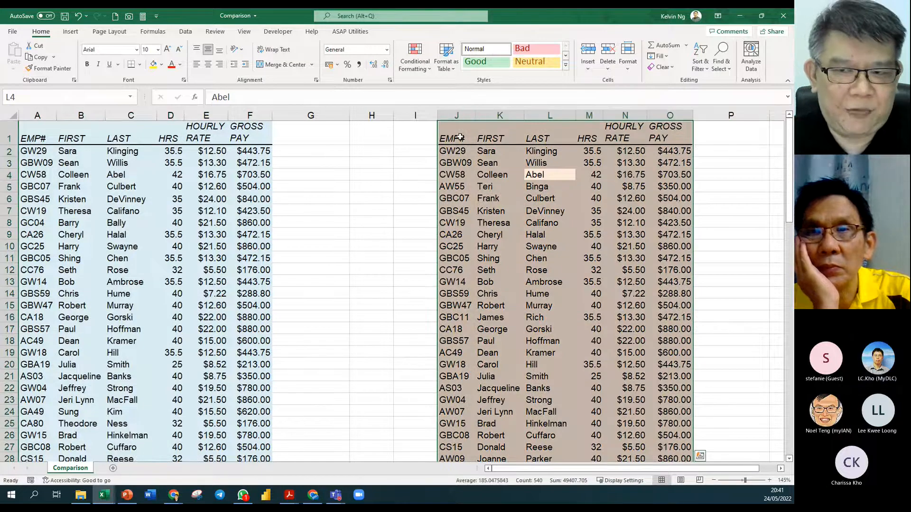
{"action": "scroll", "coordinate": [594, 304], "scroll_direction": "down", "scroll_amount": 5}
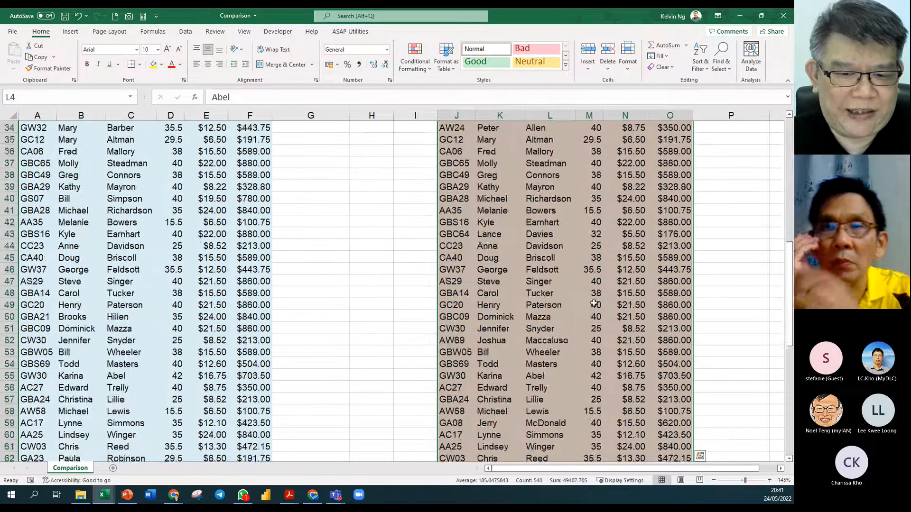
{"action": "scroll", "coordinate": [594, 303], "scroll_direction": "down", "scroll_amount": 20}
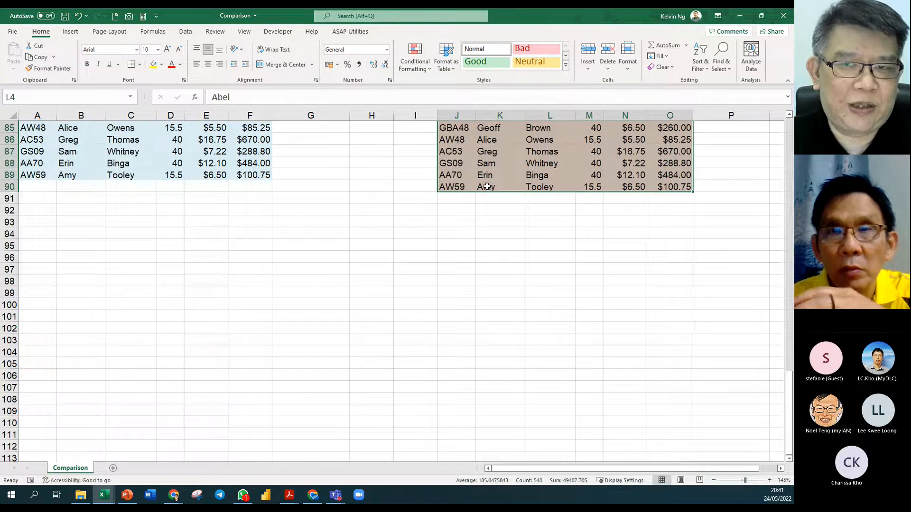
{"action": "scroll", "coordinate": [487, 186], "scroll_direction": "up", "scroll_amount": 20}
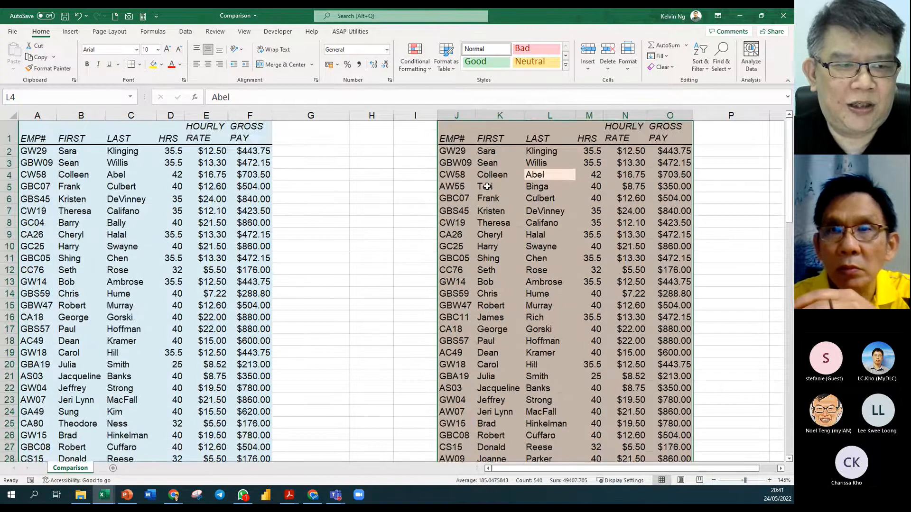
{"action": "left_click", "coordinate": [28, 99]}
{"action": "type", "text": "February"}
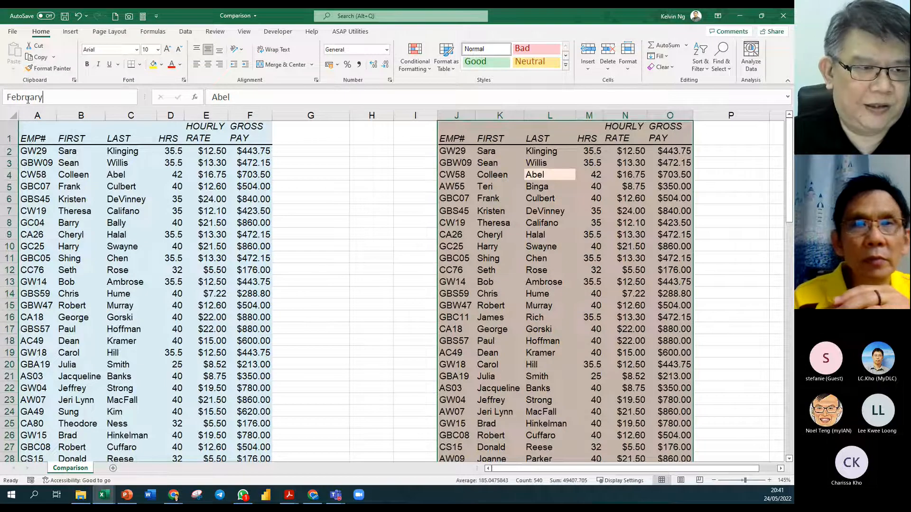
{"action": "key", "text": "Return"}
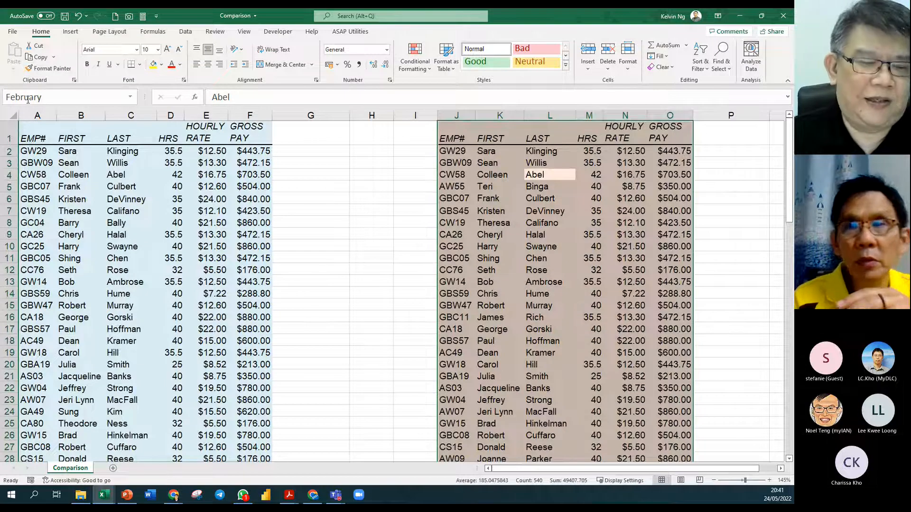
{"action": "left_click", "coordinate": [132, 222]}
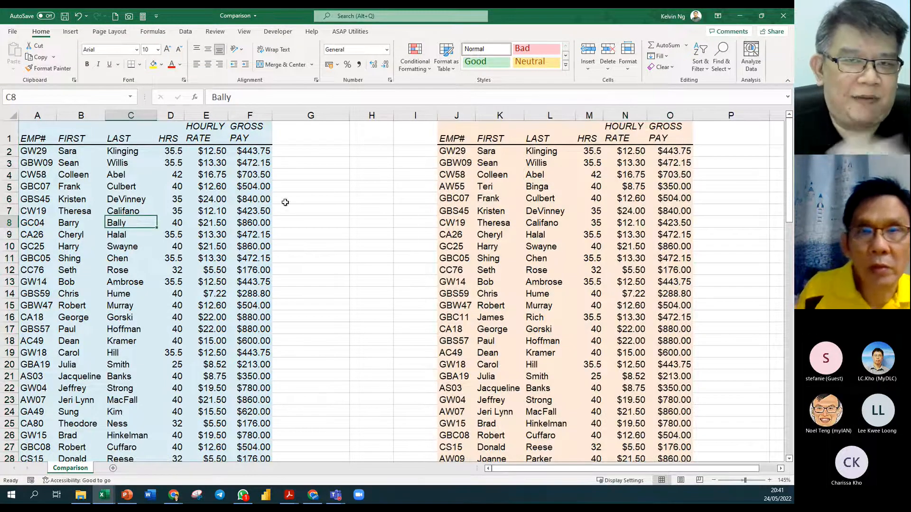
Compare the employee numbers and names in the blue and orange tables, examining corresponding rows in both
{"action": "left_click_drag", "start_coordinate": [122, 183], "coordinate": [131, 234]}
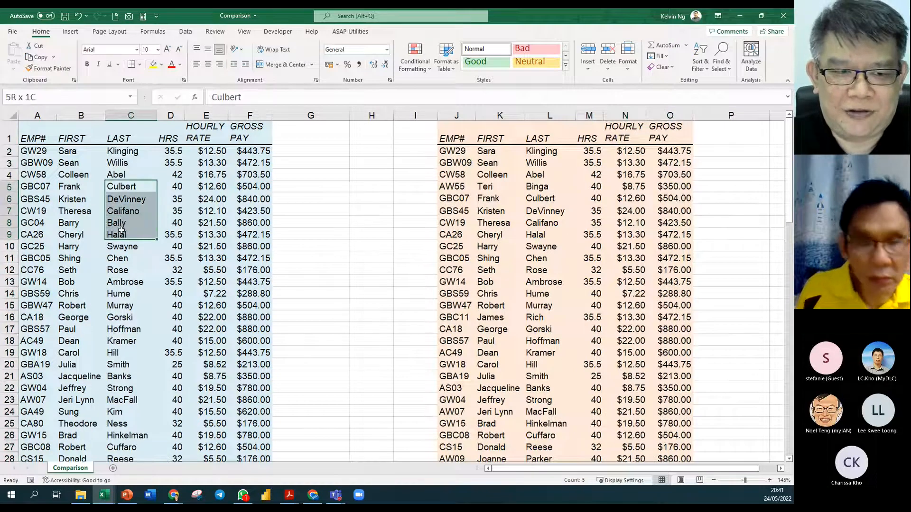
{"action": "left_click_drag", "start_coordinate": [538, 175], "coordinate": [592, 235]}
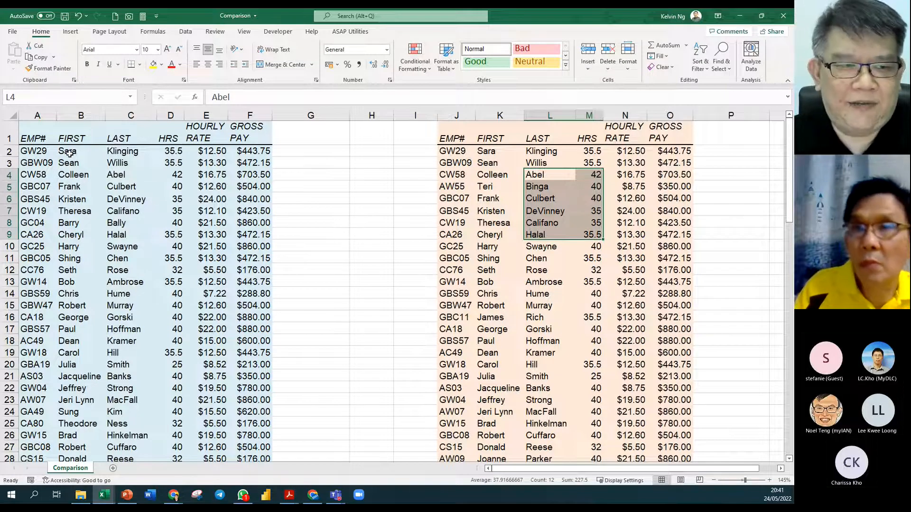
{"action": "left_click_drag", "start_coordinate": [43, 139], "coordinate": [152, 344]}
{"action": "left_click_drag", "start_coordinate": [470, 139], "coordinate": [562, 339]}
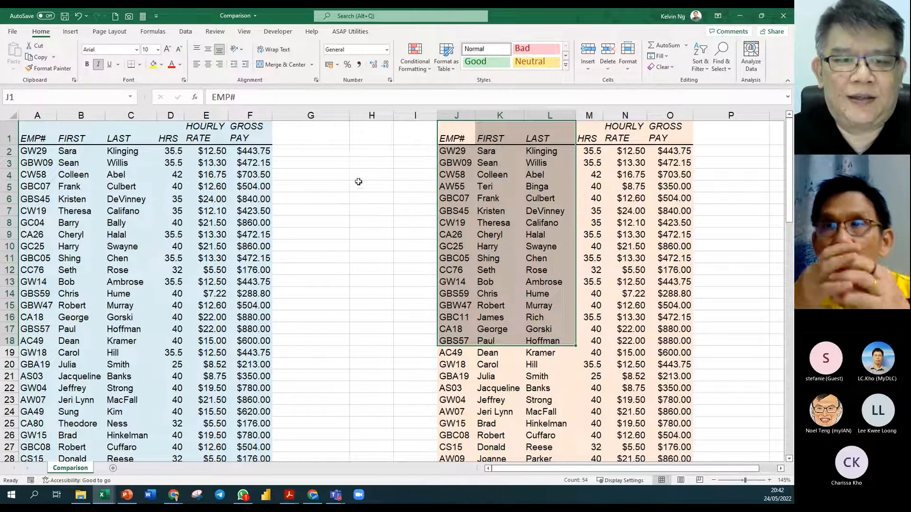
Start a VLOOKUP formula in G2 with the employee number in A2 as the lookup value
{"action": "left_click", "coordinate": [306, 151]}
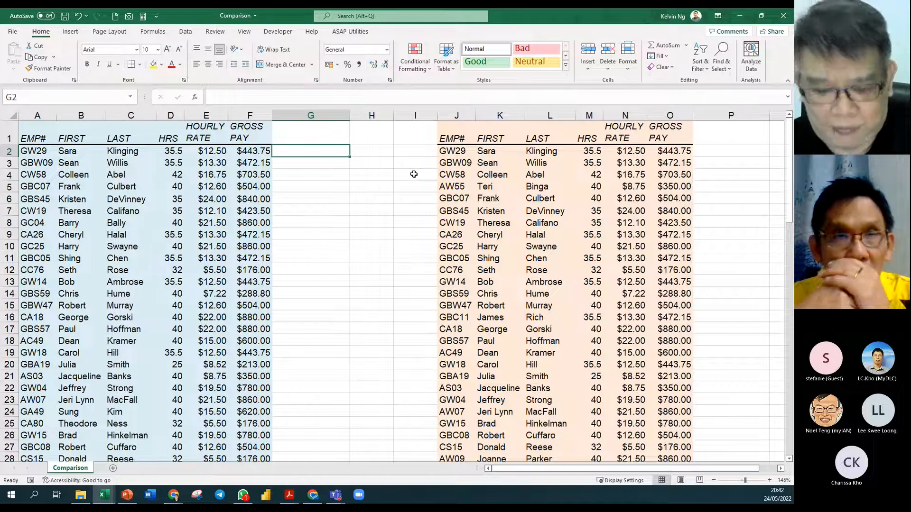
{"action": "type", "text": "=vlo"}
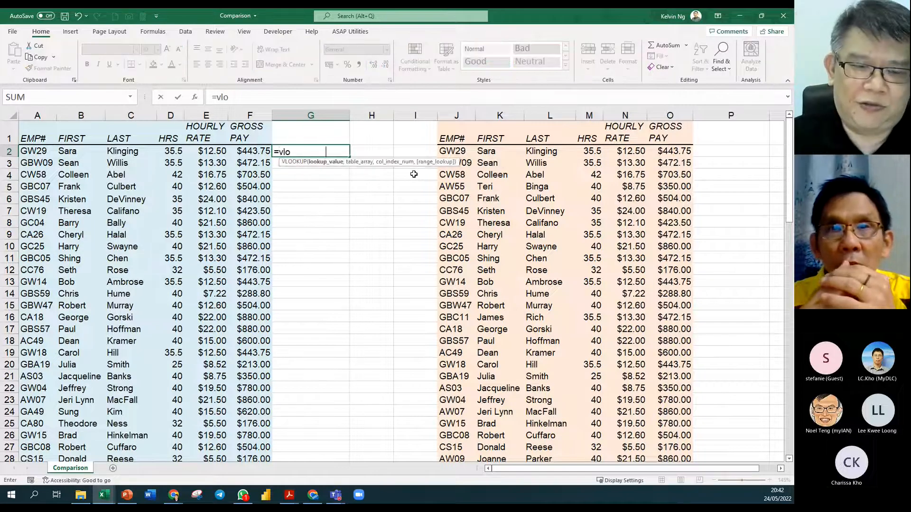
{"action": "key", "text": "Tab"}
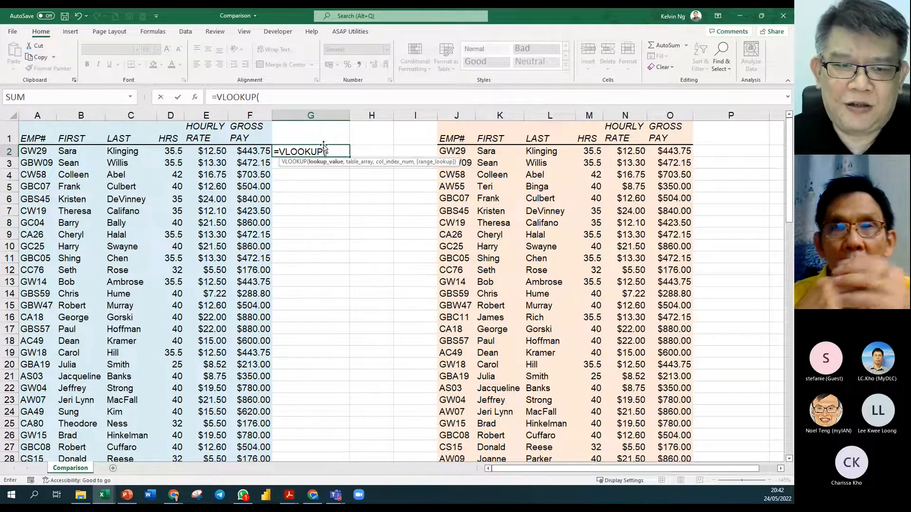
{"action": "left_click", "coordinate": [47, 151]}
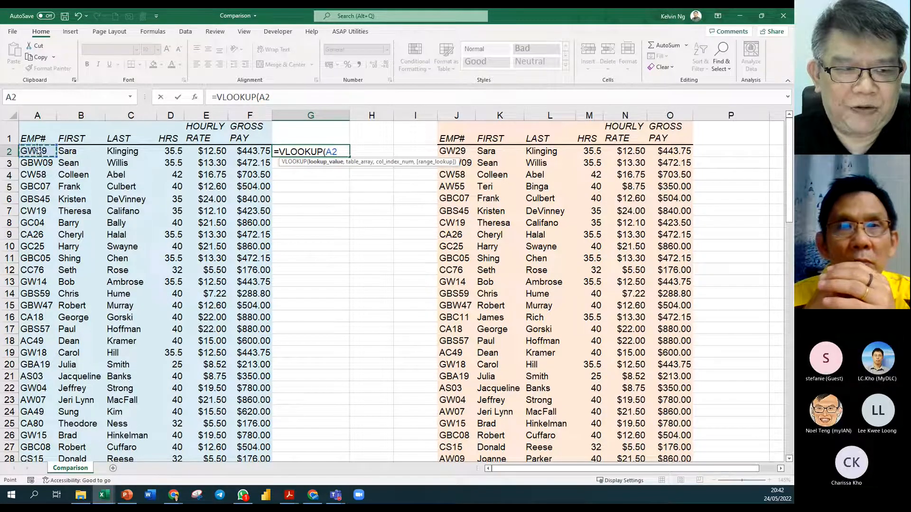
{"action": "type", "text": ",febr"}
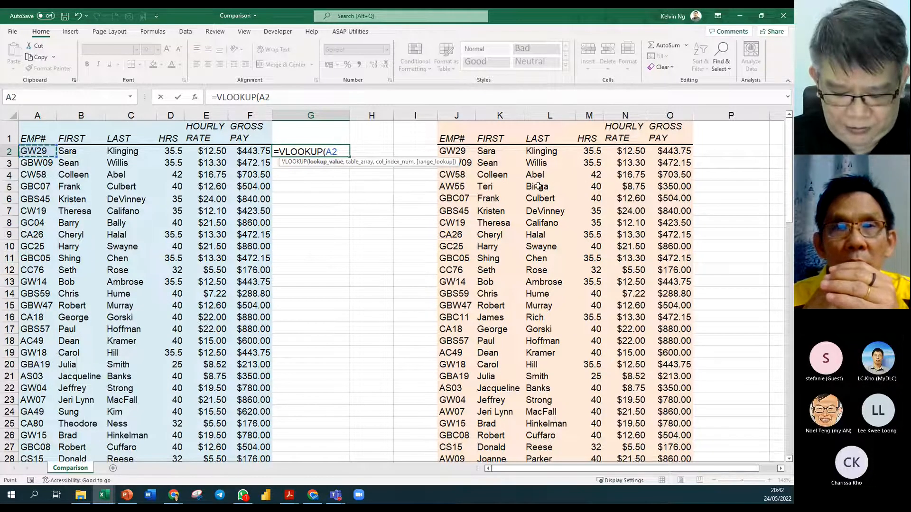
{"action": "type", "text": "u"}
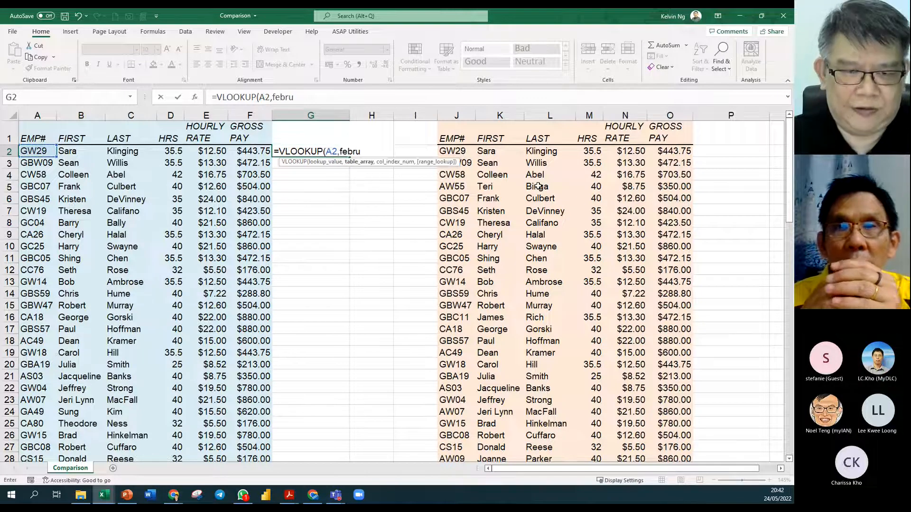
{"action": "key", "text": "Return"}
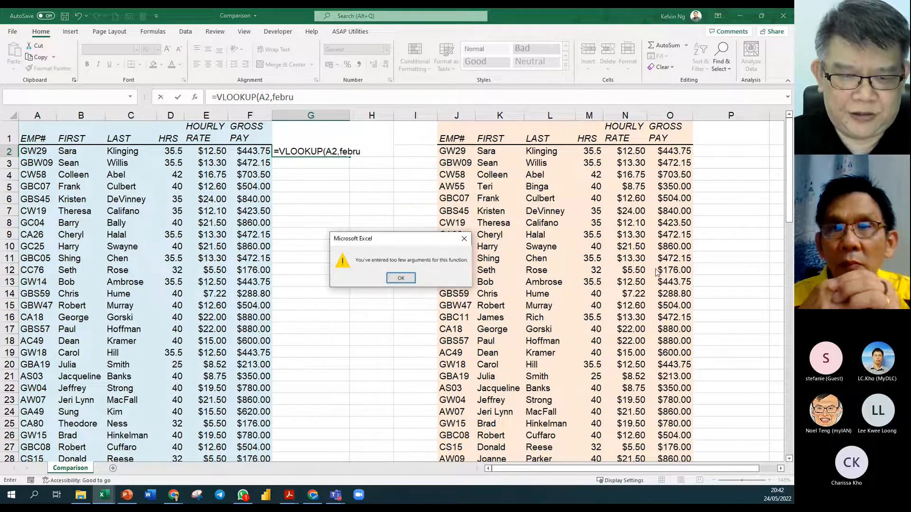
{"action": "left_click", "coordinate": [401, 278]}
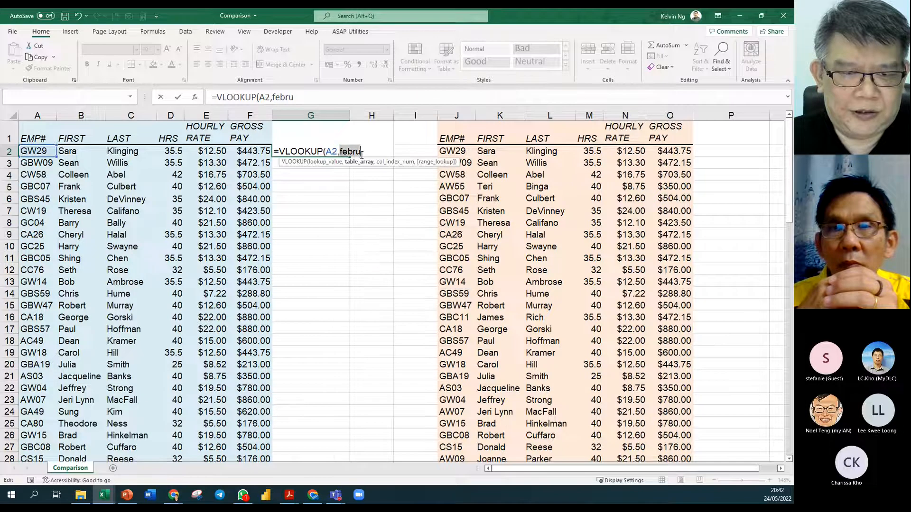
{"action": "key", "text": "BackSpace"}
{"action": "key", "text": "BackSpace"}
{"action": "key", "text": "BackSpace"}
{"action": "key", "text": "BackSpace"}
{"action": "type", "text": "ENR"}
{"action": "key", "text": "BackSpace"}
{"action": "key", "text": "BackSpace"}
{"action": "key", "text": "BackSpace"}
{"action": "key", "text": "BackSpace"}
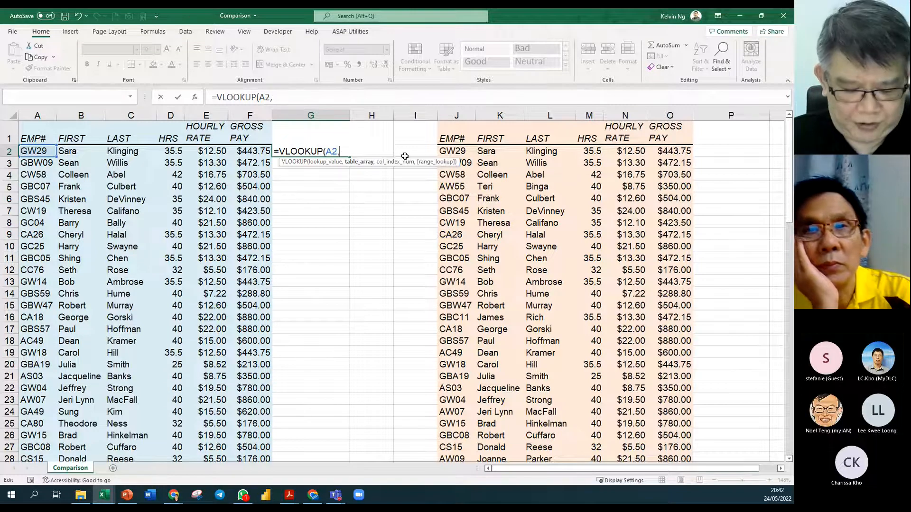
Complete the G2 lookup formula with the named range February, column index 2 and exact match: =VLOOKUP(A2,February,2,FALSE)
{"action": "type", "text": "fEB"}
{"action": "key", "text": "Tab"}
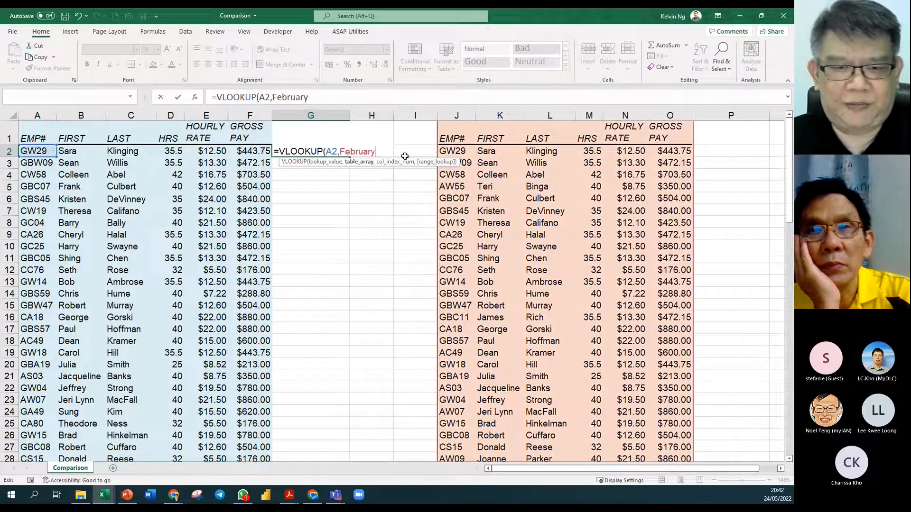
{"action": "type", "text": ","}
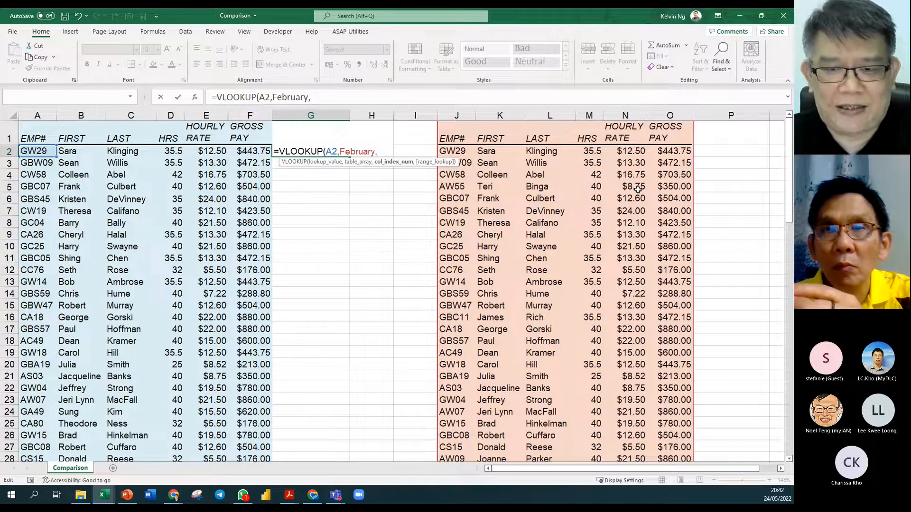
{"action": "type", "text": "2"}
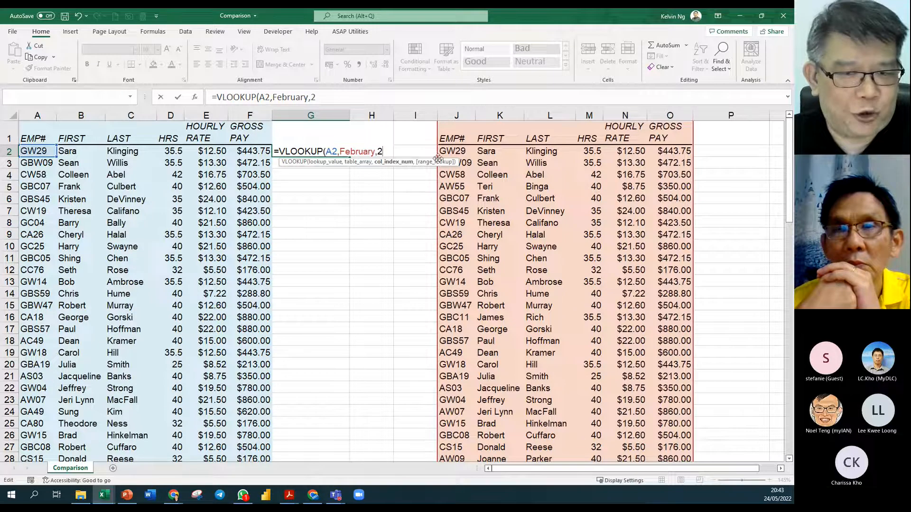
{"action": "type", "text": ","}
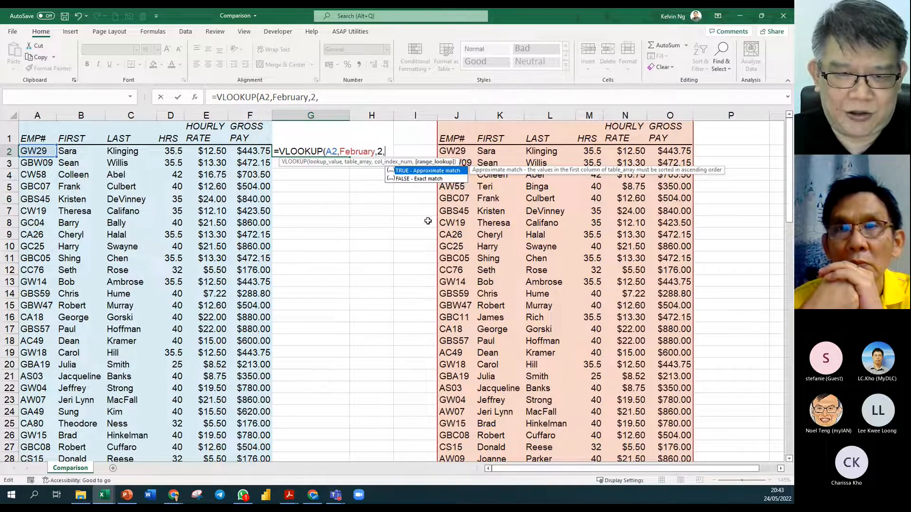
{"action": "double_click", "coordinate": [409, 180]}
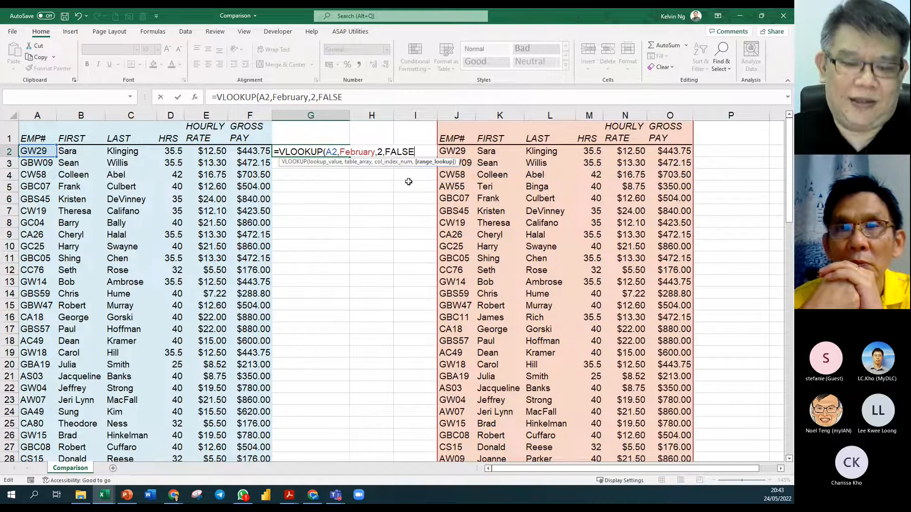
{"action": "type", "text": ")"}
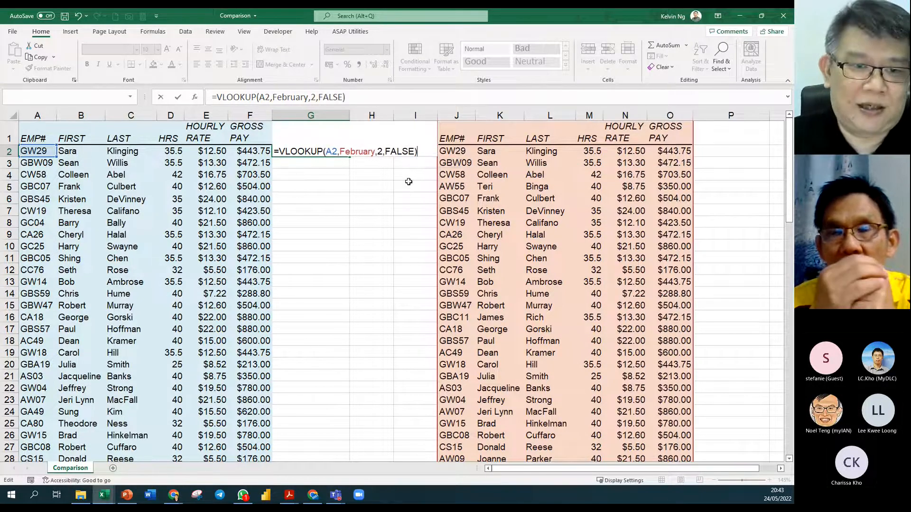
{"action": "key", "text": "Return"}
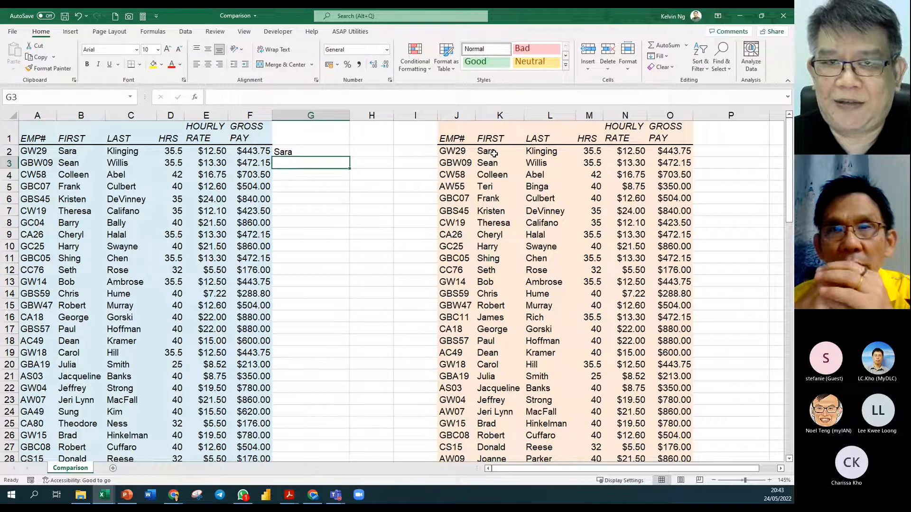
Fill the G2 lookup formula down column G alongside the whole blue table, and select G8
{"action": "left_click", "coordinate": [331, 148]}
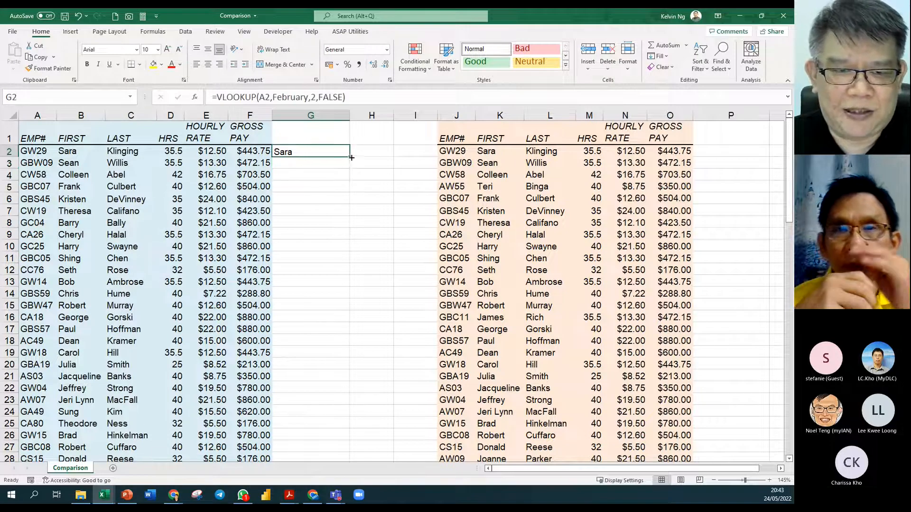
{"action": "double_click", "coordinate": [351, 158]}
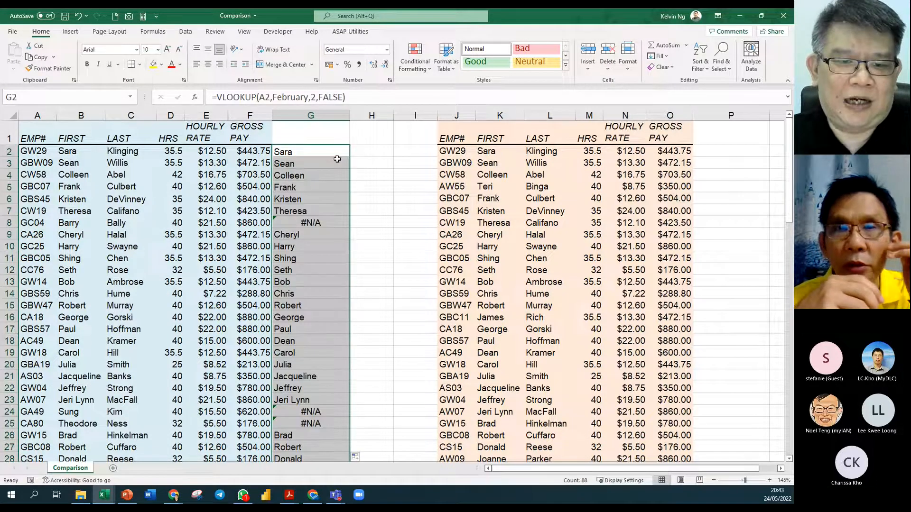
{"action": "left_click", "coordinate": [311, 222]}
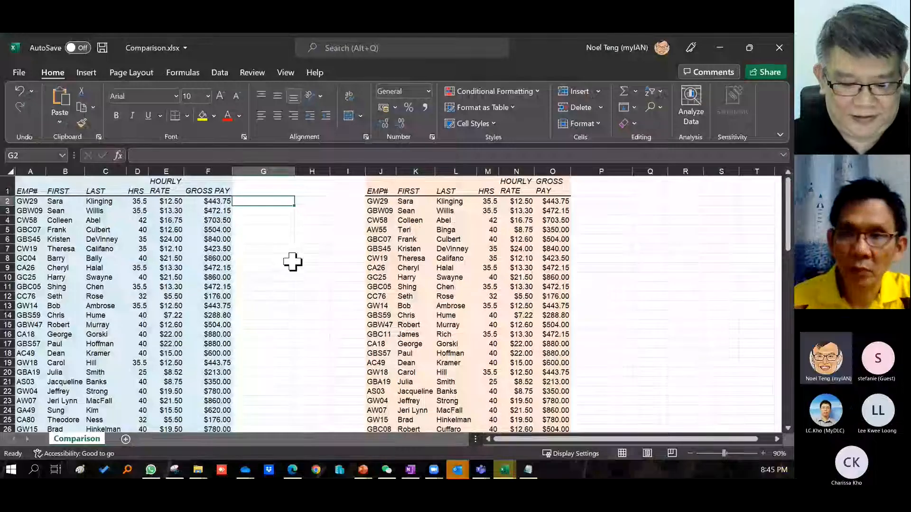
Return to the Comparison workbook in Excel and select the whole blue table, then the whole orange table, to check their range names
{"action": "left_click", "coordinate": [116, 231]}
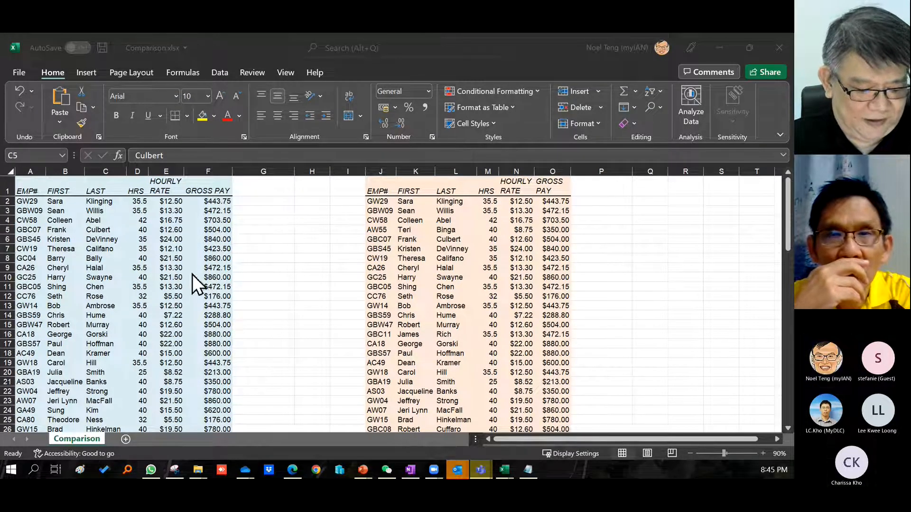
{"action": "key", "text": "alt+Tab"}
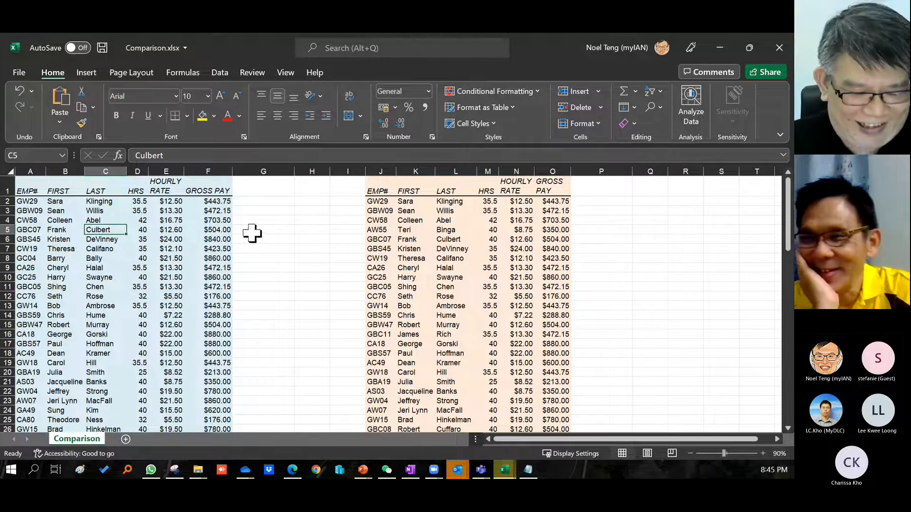
{"action": "scroll", "coordinate": [248, 236], "scroll_direction": "down", "scroll_amount": 3}
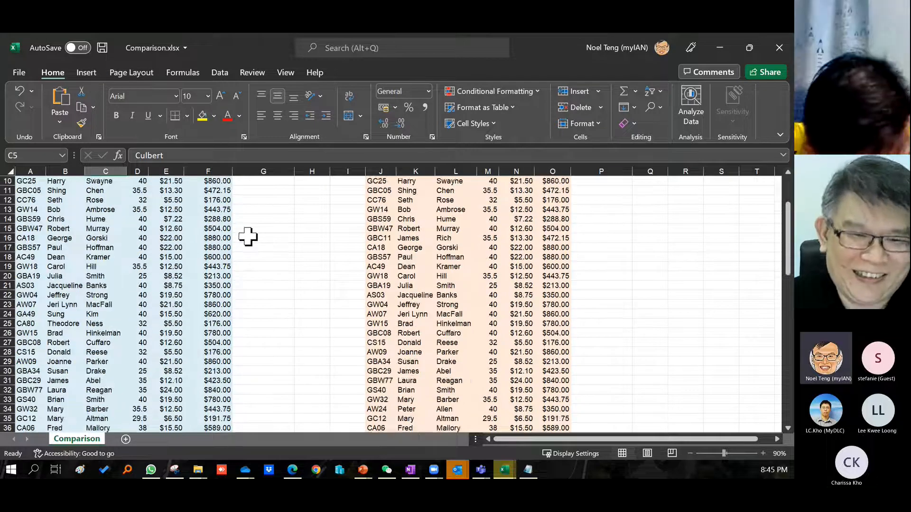
{"action": "scroll", "coordinate": [248, 238], "scroll_direction": "up", "scroll_amount": 3}
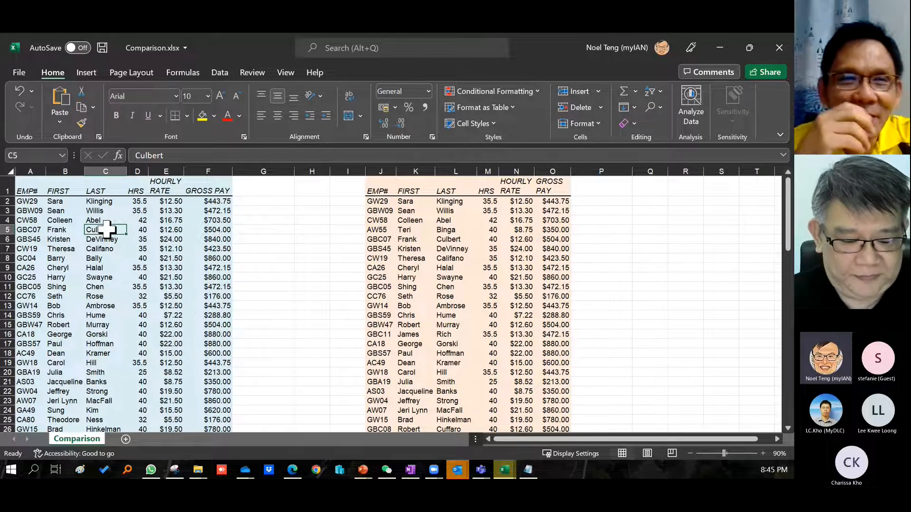
{"action": "key", "text": "ctrl+a"}
{"action": "scroll", "coordinate": [190, 247], "scroll_direction": "down", "scroll_amount": 8}
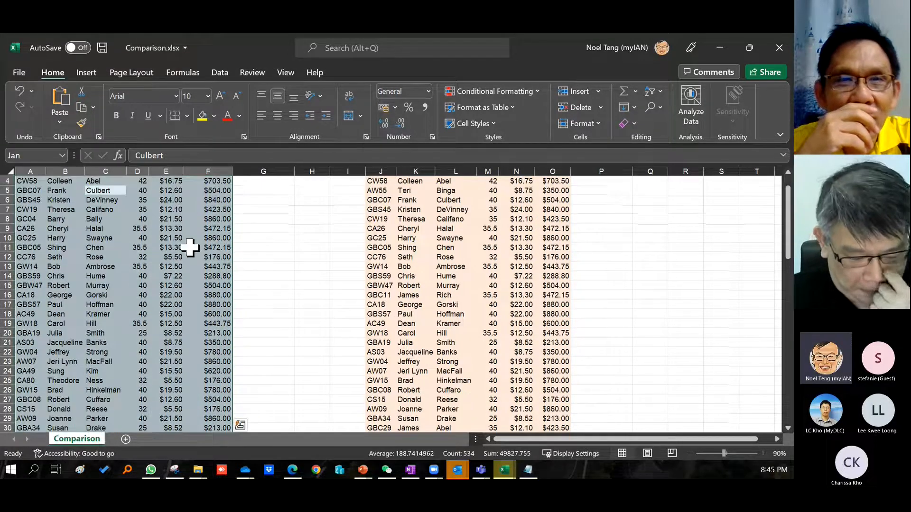
{"action": "scroll", "coordinate": [190, 248], "scroll_direction": "down", "scroll_amount": 17}
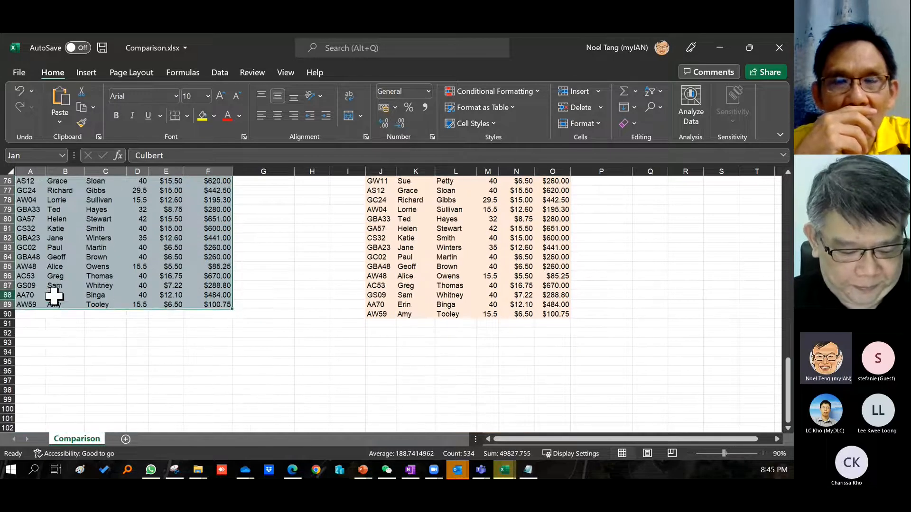
{"action": "scroll", "coordinate": [209, 293], "scroll_direction": "up", "scroll_amount": 17}
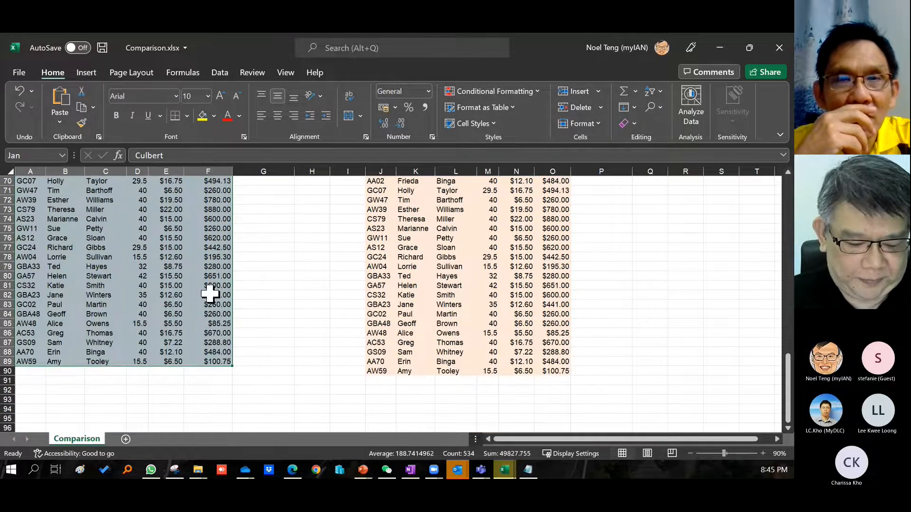
{"action": "scroll", "coordinate": [209, 293], "scroll_direction": "up", "scroll_amount": 8}
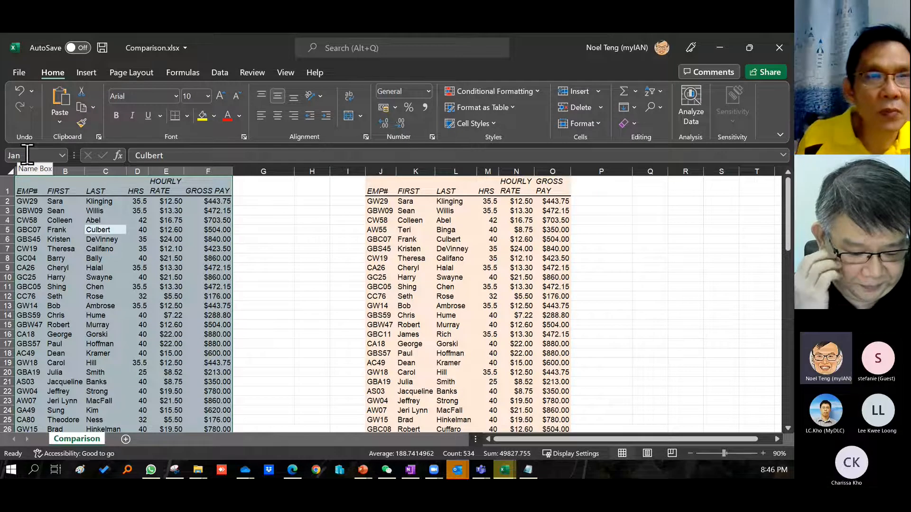
{"action": "left_click", "coordinate": [407, 191]}
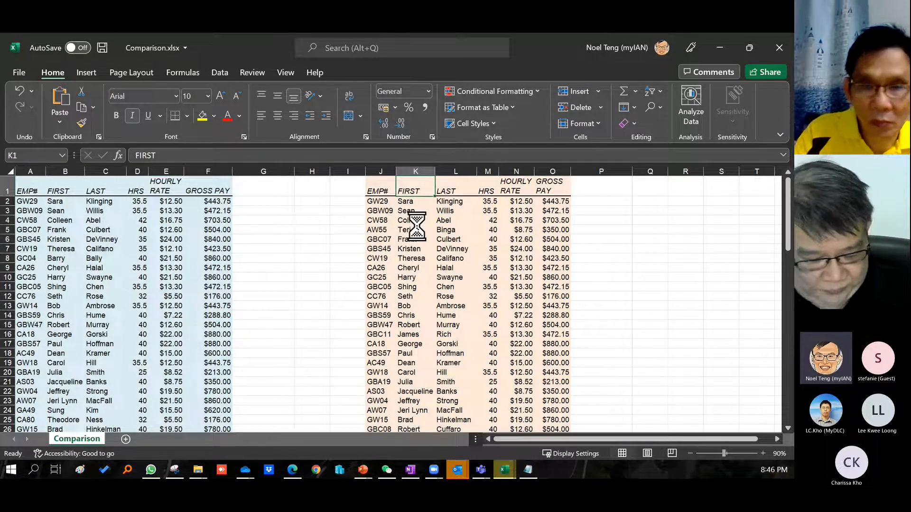
{"action": "key", "text": "ctrl+a"}
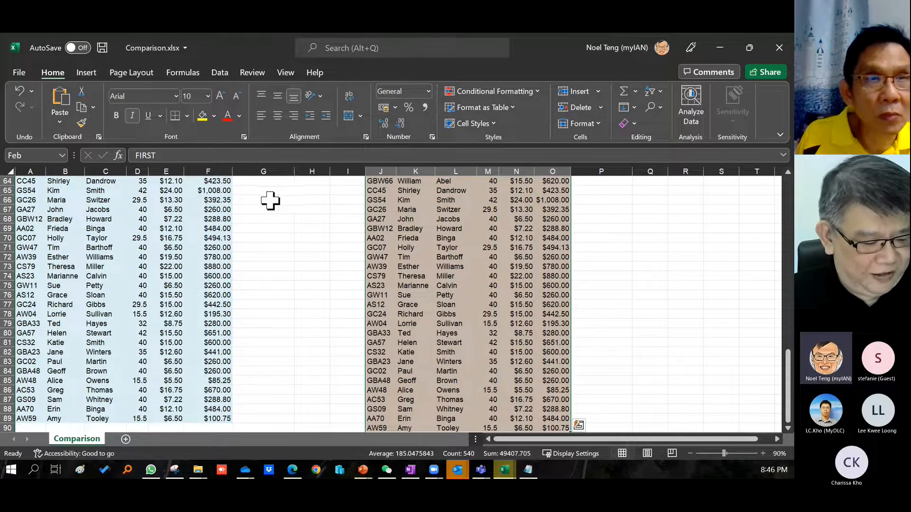
Start a VLOOKUP formula in G2 with the employee number in A2 as the lookup value
{"action": "left_click", "coordinate": [265, 181]}
{"action": "scroll", "coordinate": [290, 209], "scroll_direction": "up", "scroll_amount": 3}
{"action": "scroll", "coordinate": [293, 211], "scroll_direction": "up", "scroll_amount": 18}
{"action": "left_click", "coordinate": [265, 201]}
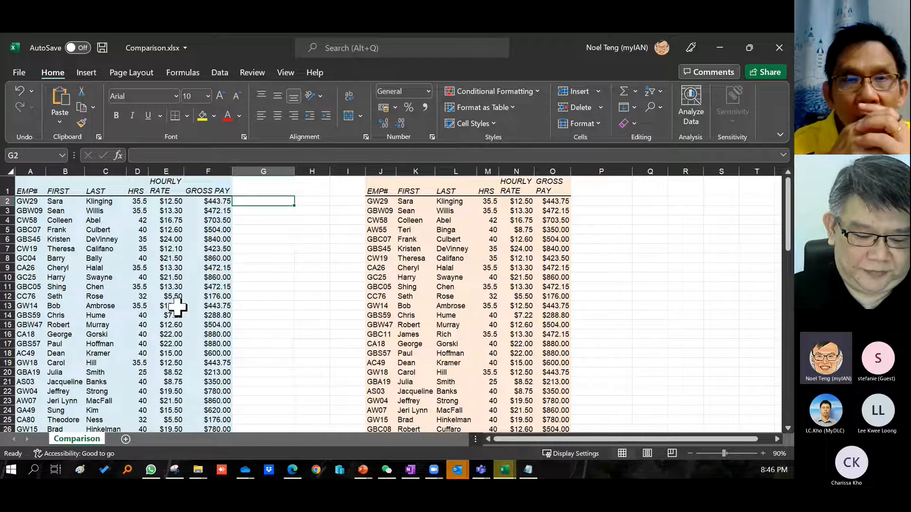
{"action": "type", "text": "=vloo"}
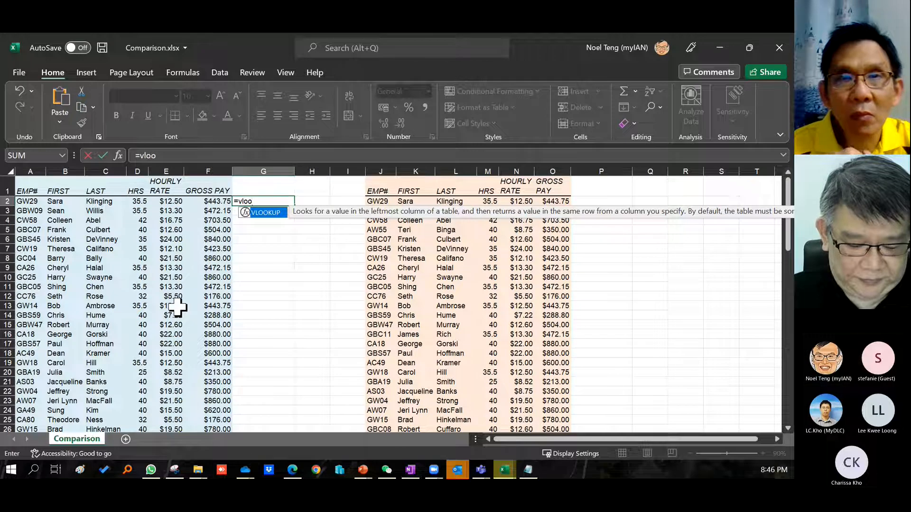
{"action": "double_click", "coordinate": [265, 217]}
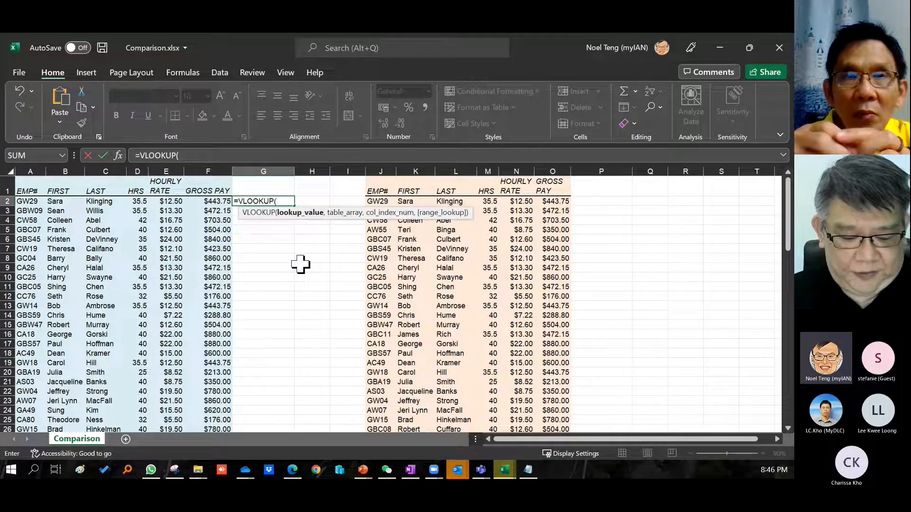
{"action": "left_click", "coordinate": [27, 203]}
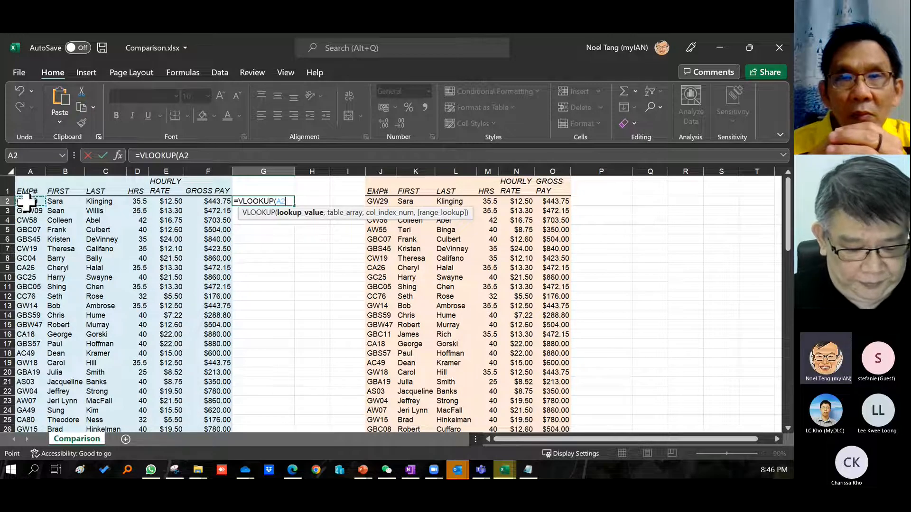
{"action": "type", "text": ","}
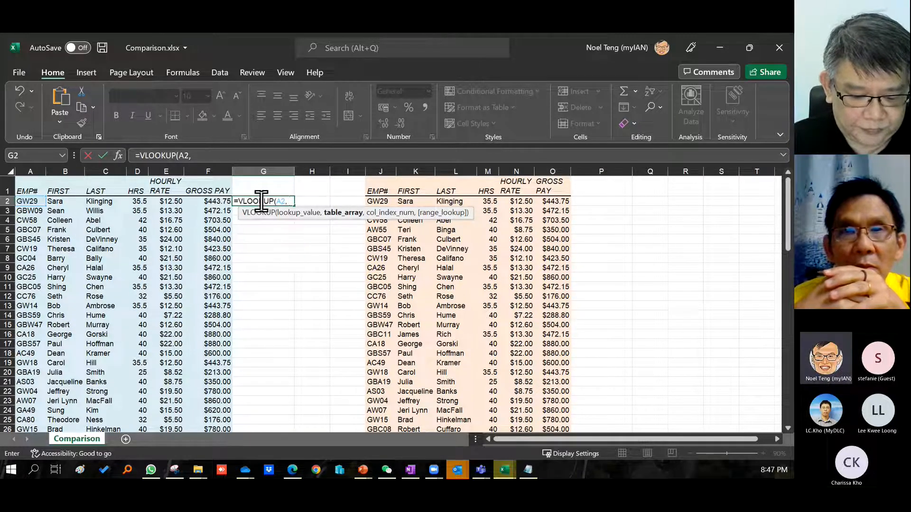
Use the named range Feb as the table array of the G2 lookup formula
{"action": "type", "text": "F"}
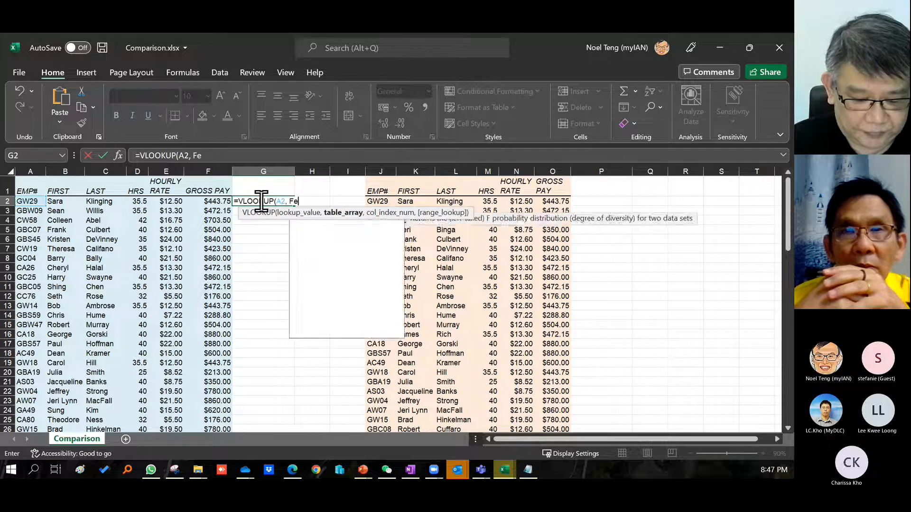
{"action": "type", "text": "e"}
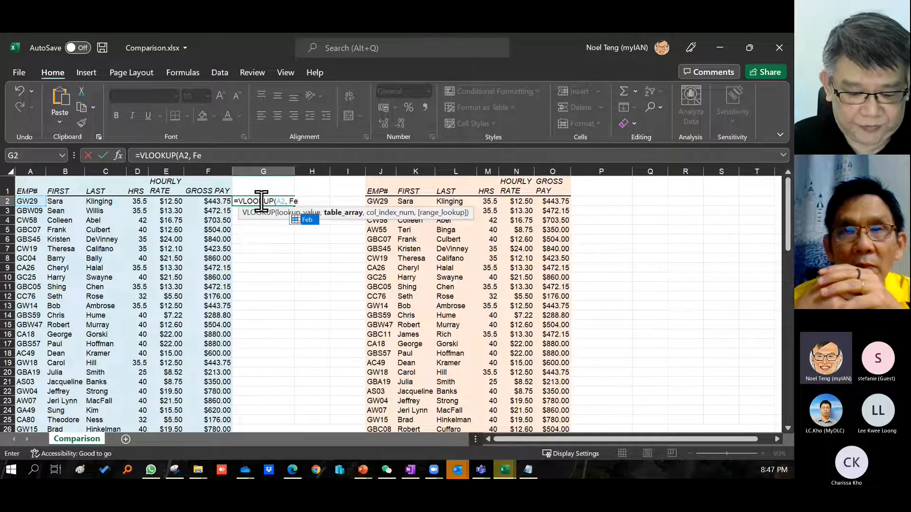
{"action": "left_click", "coordinate": [304, 199]}
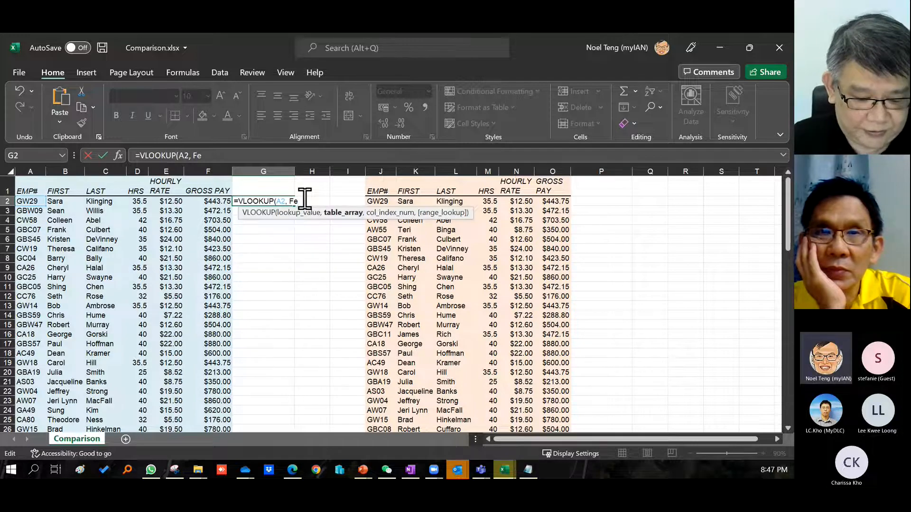
{"action": "key", "text": "BackSpace"}
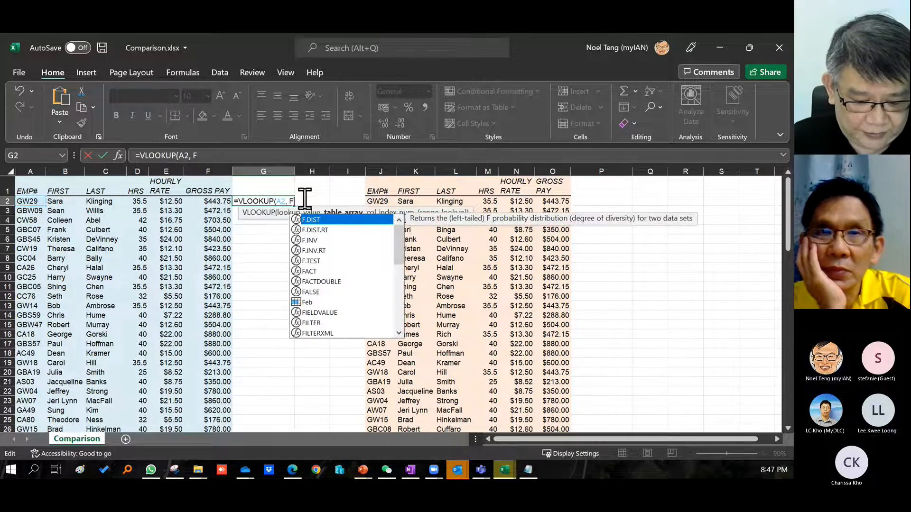
{"action": "type", "text": "e"}
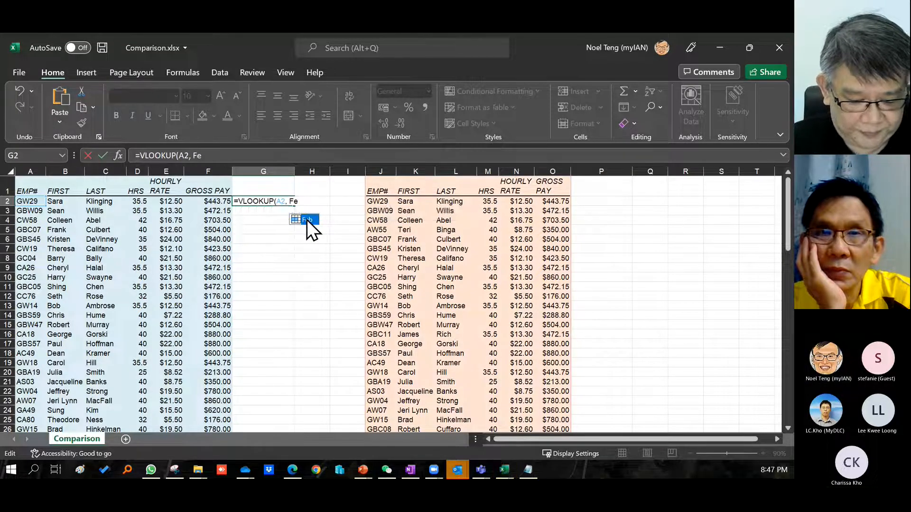
{"action": "double_click", "coordinate": [307, 220]}
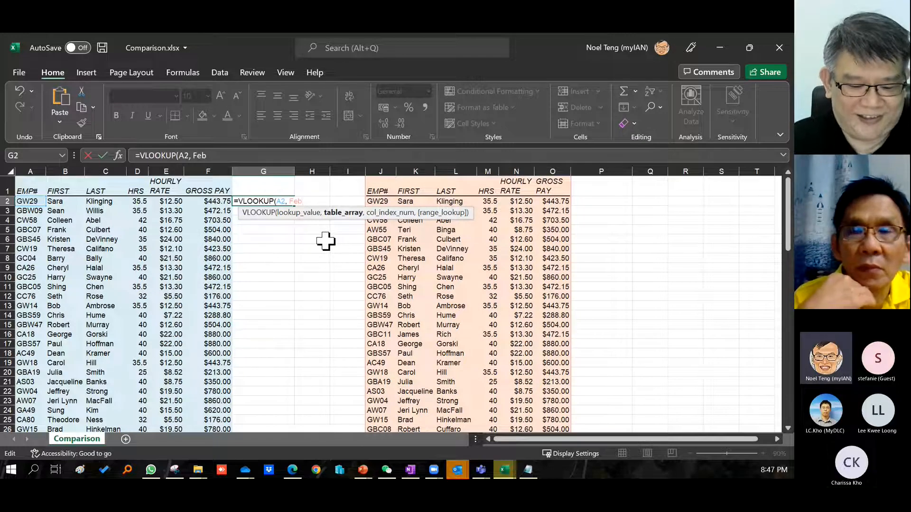
Complete the G2 formula with column index 1 and an empty range-lookup argument: =VLOOKUP(A2, Feb, 1,)
{"action": "type", "text": ", 1"}
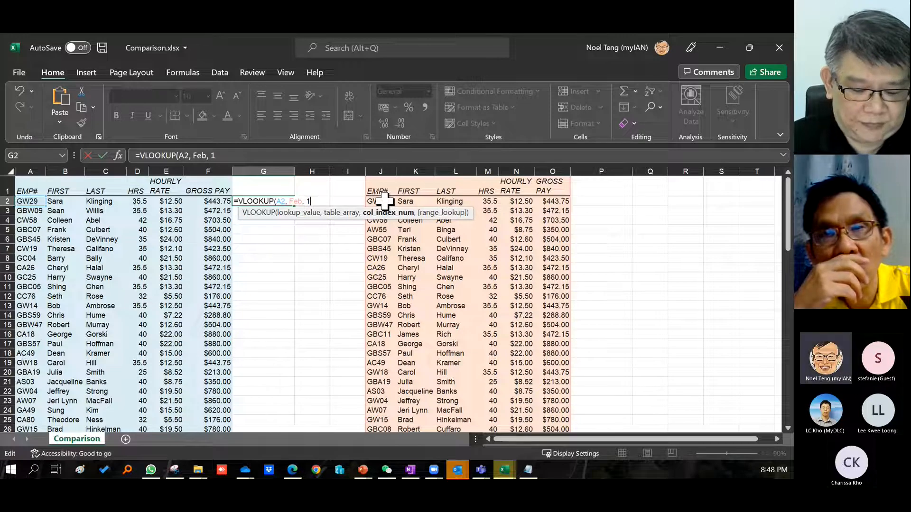
{"action": "type", "text": ","}
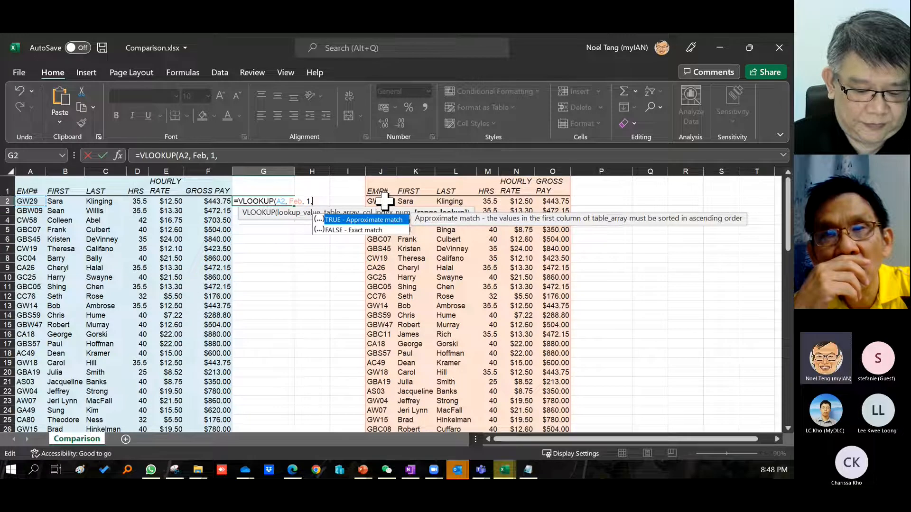
{"action": "key", "text": "Down"}
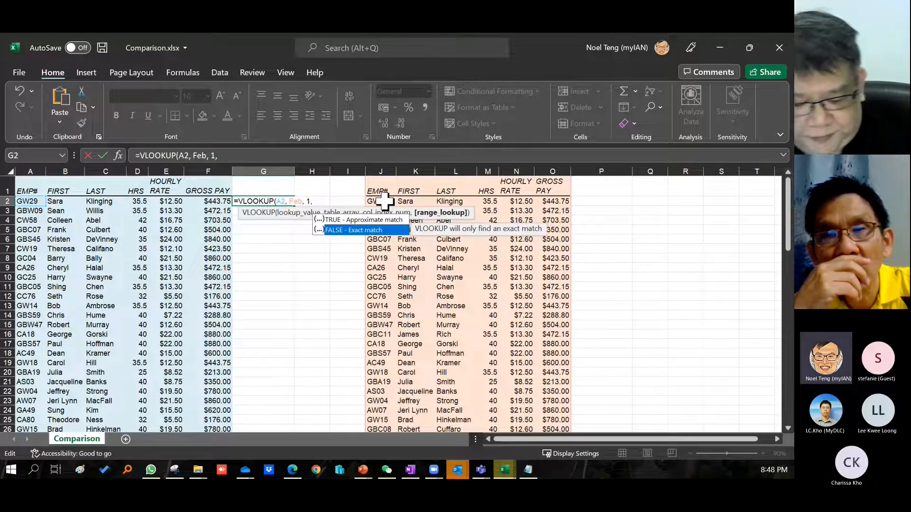
{"action": "key", "text": "Return"}
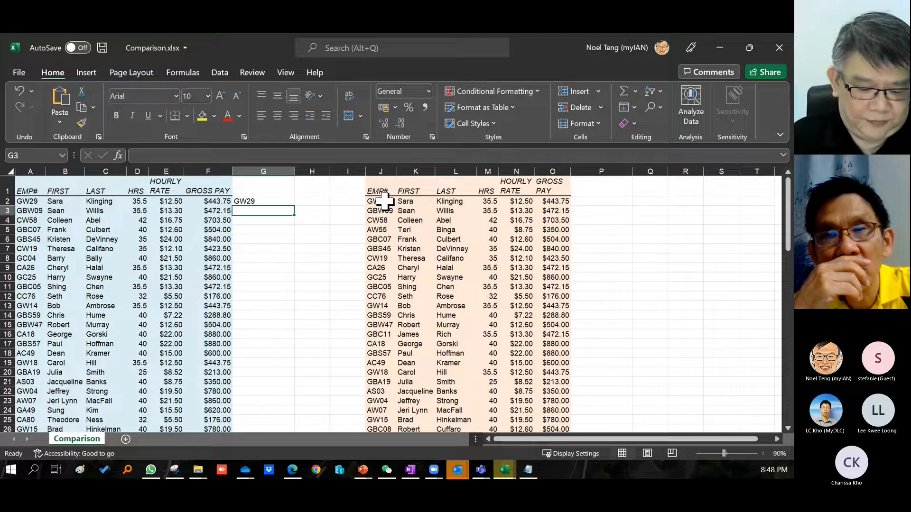
Fill the G2 lookup formula down column G to the last row of the blue table
{"action": "key", "text": "Up"}
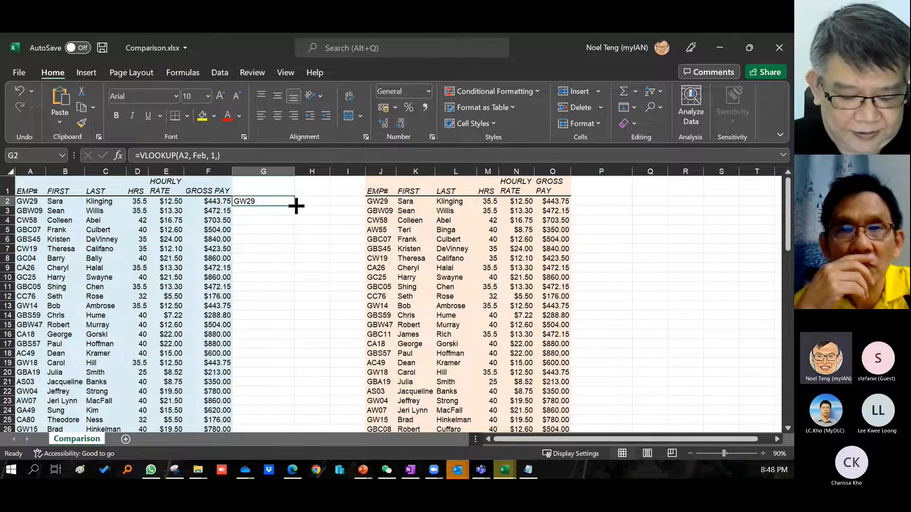
{"action": "mouse_move", "coordinate": [295, 205]}
{"action": "left_mouse_down"}
{"action": "mouse_move", "coordinate": [295, 230]}
{"action": "mouse_move", "coordinate": [291, 201]}
{"action": "left_mouse_up"}
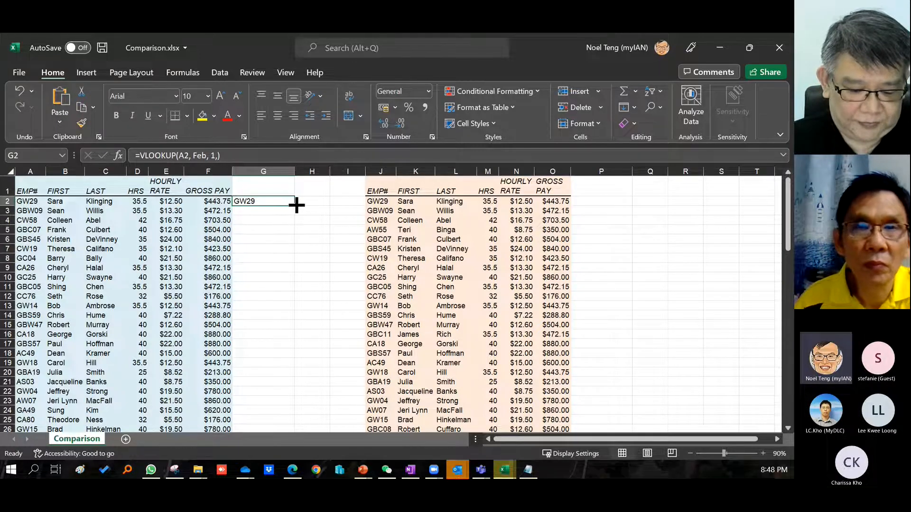
{"action": "double_click", "coordinate": [294, 206]}
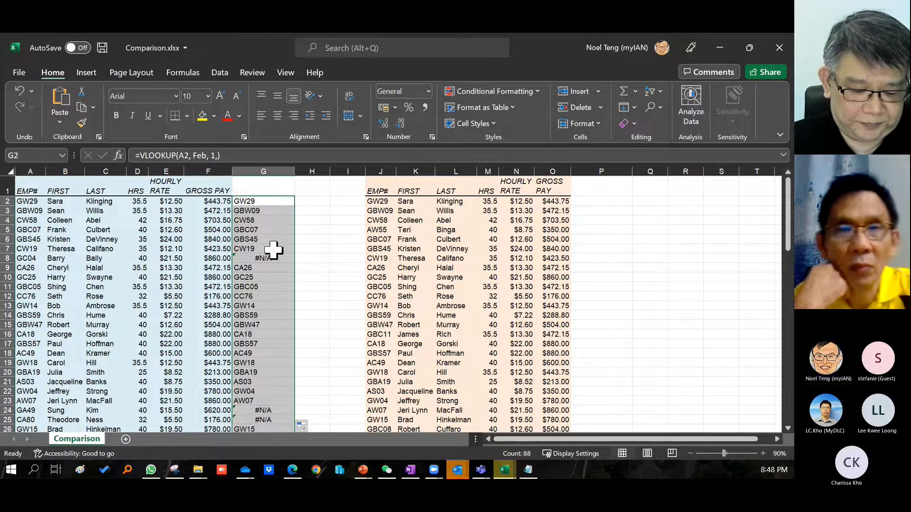
Review the column G lookup results along the whole blue table for employee numbers without a match in the orange table
{"action": "scroll", "coordinate": [273, 251], "scroll_direction": "down", "scroll_amount": 2}
{"action": "scroll", "coordinate": [274, 252], "scroll_direction": "down", "scroll_amount": 9}
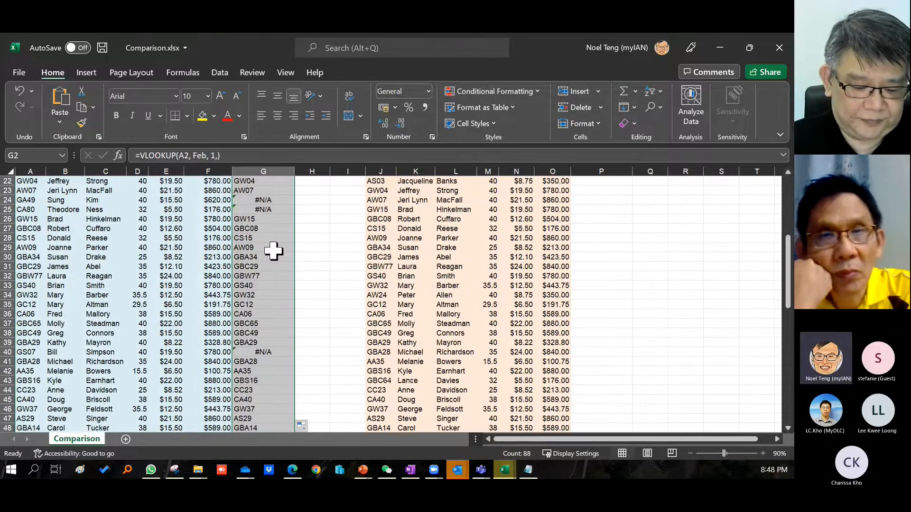
{"action": "scroll", "coordinate": [274, 251], "scroll_direction": "down", "scroll_amount": 12}
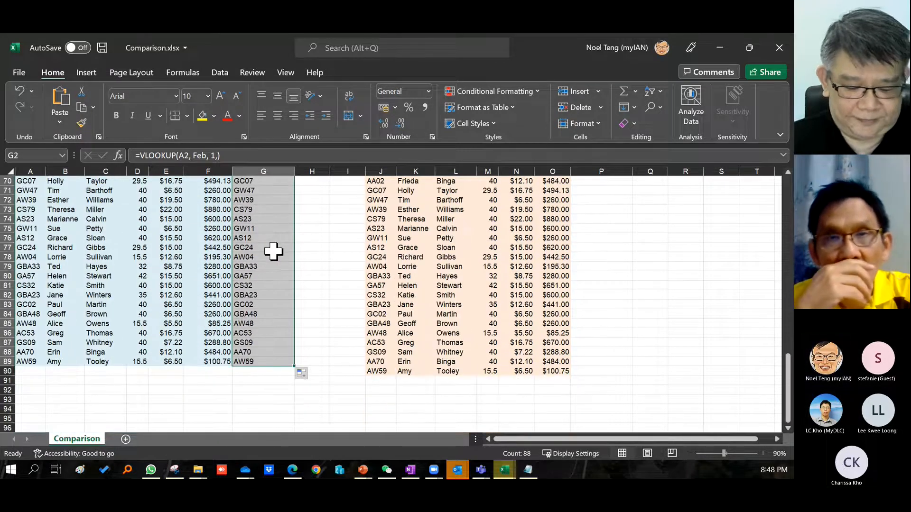
{"action": "scroll", "coordinate": [274, 251], "scroll_direction": "up", "scroll_amount": 4}
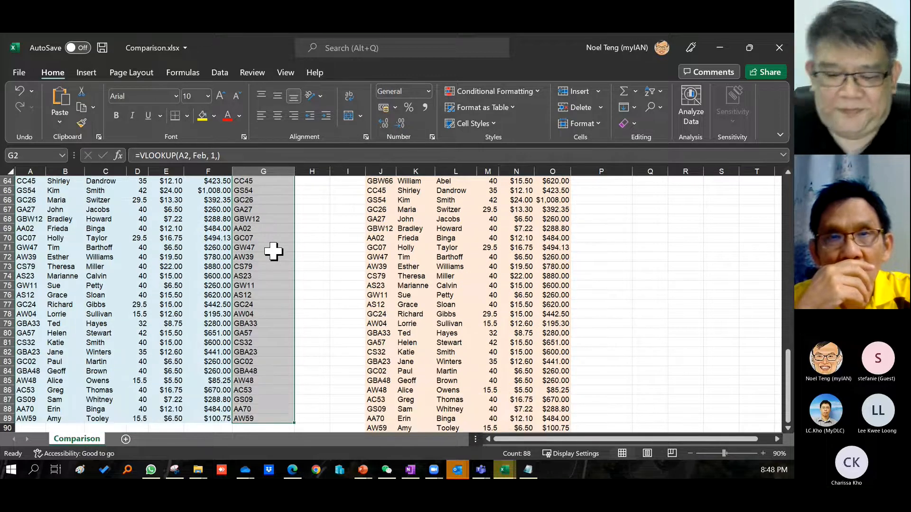
{"action": "scroll", "coordinate": [274, 252], "scroll_direction": "up", "scroll_amount": 5}
{"action": "scroll", "coordinate": [274, 251], "scroll_direction": "up", "scroll_amount": 2}
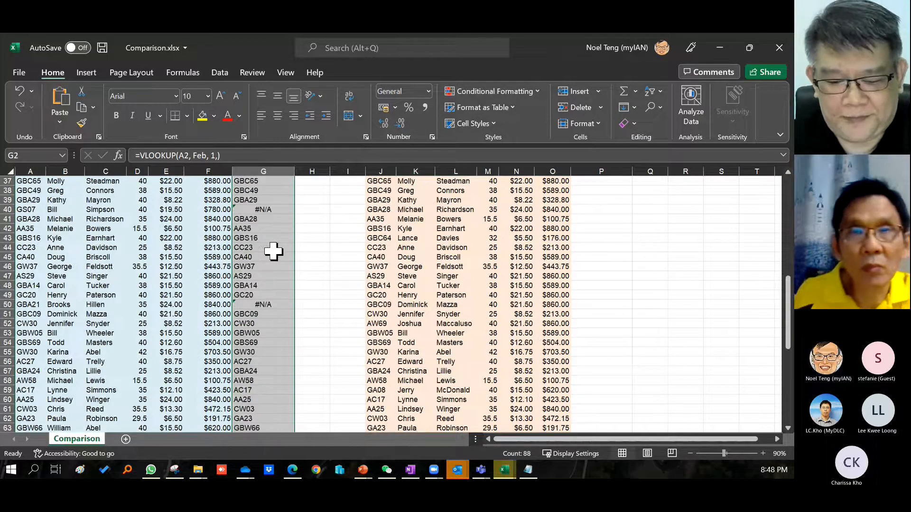
{"action": "scroll", "coordinate": [274, 252], "scroll_direction": "up", "scroll_amount": 3}
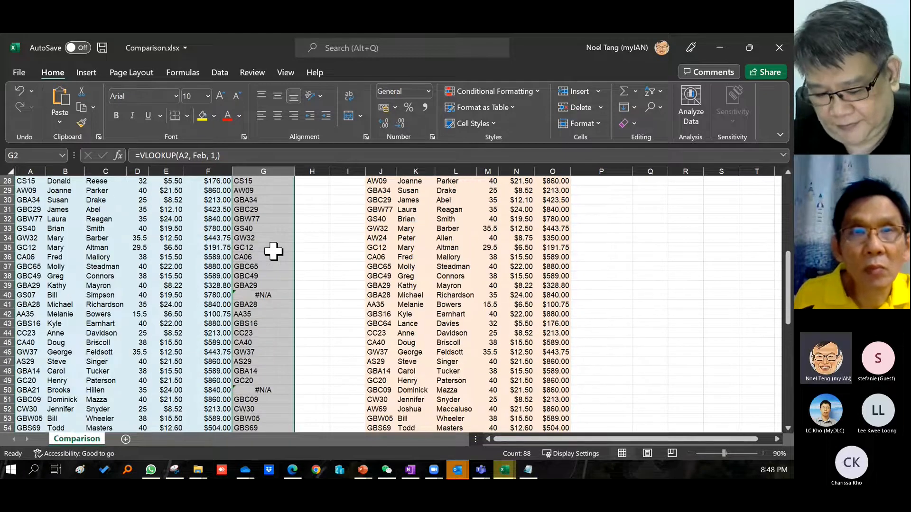
{"action": "scroll", "coordinate": [276, 254], "scroll_direction": "up", "scroll_amount": 1}
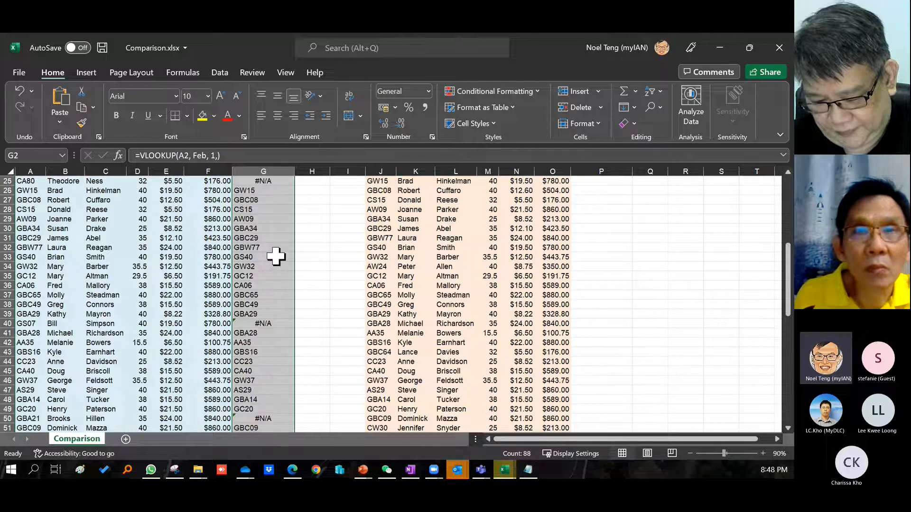
{"action": "scroll", "coordinate": [275, 254], "scroll_direction": "up", "scroll_amount": 3}
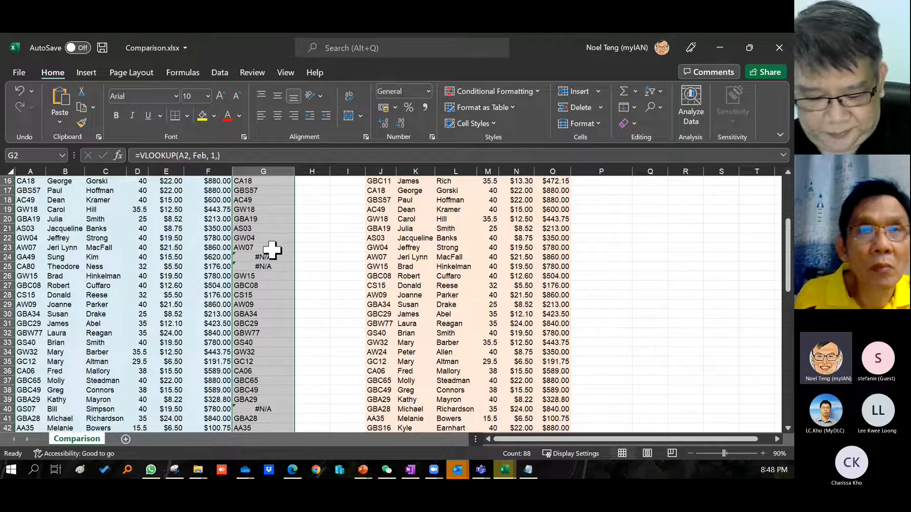
{"action": "scroll", "coordinate": [272, 250], "scroll_direction": "up", "scroll_amount": 2}
{"action": "scroll", "coordinate": [273, 250], "scroll_direction": "up", "scroll_amount": 2}
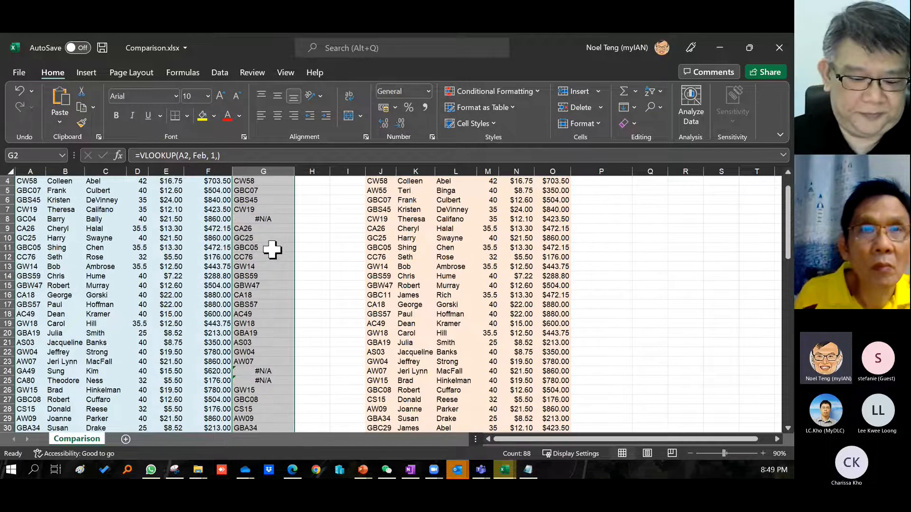
{"action": "scroll", "coordinate": [273, 250], "scroll_direction": "up", "scroll_amount": 1}
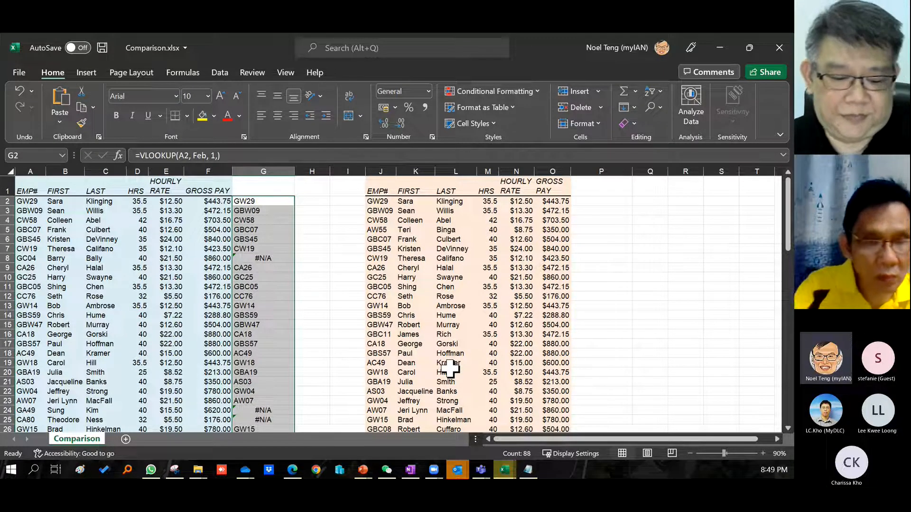
{"action": "left_click", "coordinate": [336, 345]}
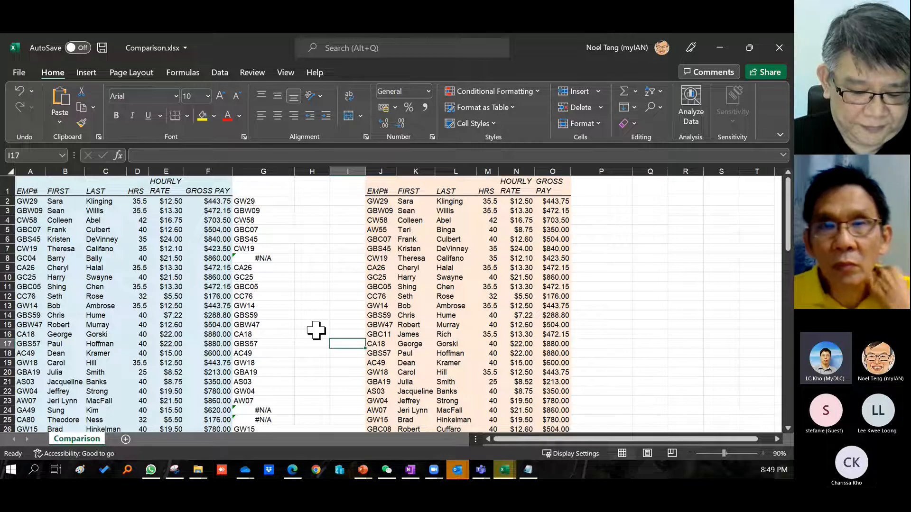
Open the G2 lookup formula for editing to examine its column index and range-lookup arguments
{"action": "left_click", "coordinate": [264, 202]}
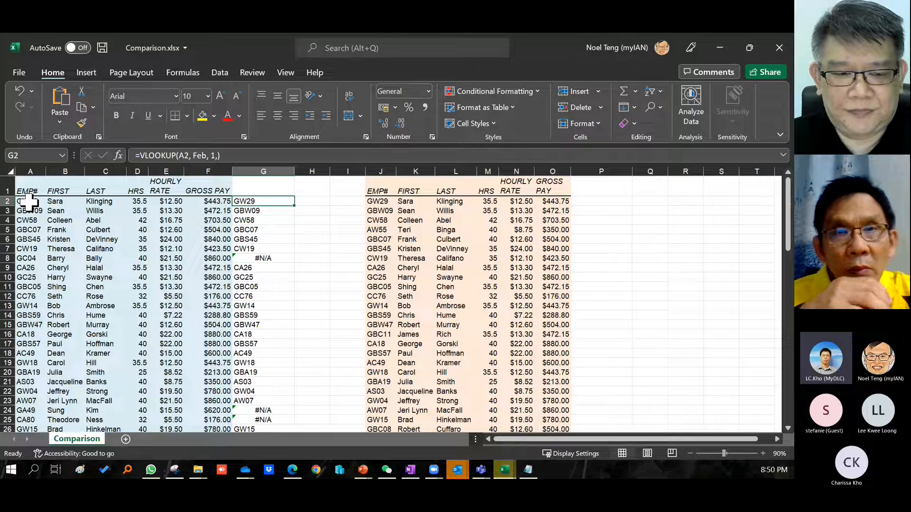
{"action": "left_click", "coordinate": [214, 156]}
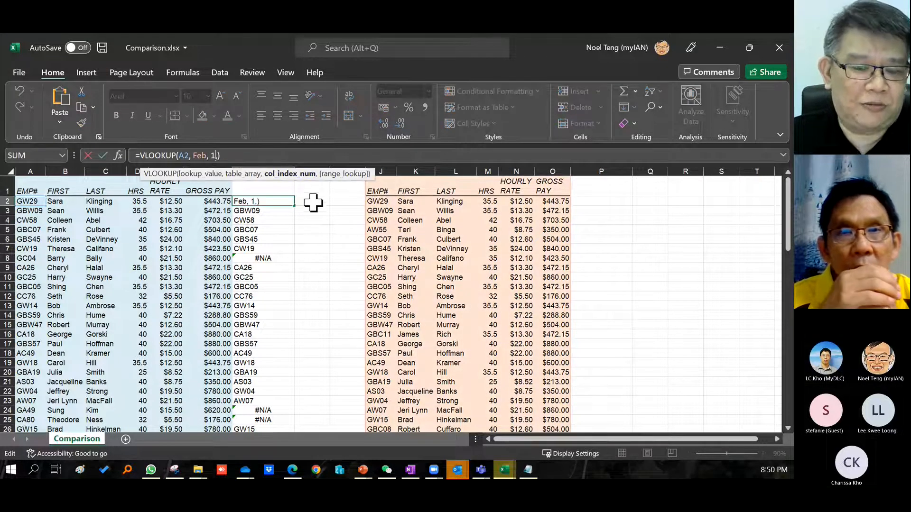
{"action": "left_click", "coordinate": [298, 232]}
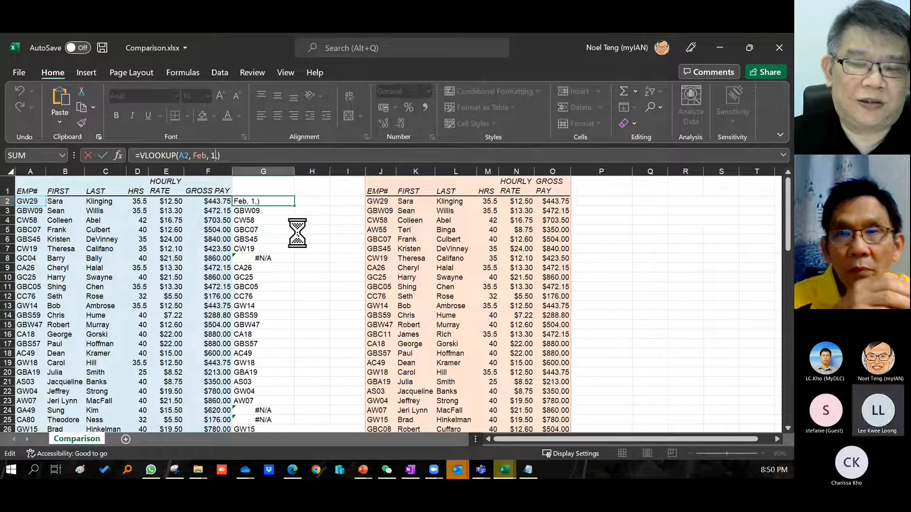
{"action": "left_click", "coordinate": [309, 201]}
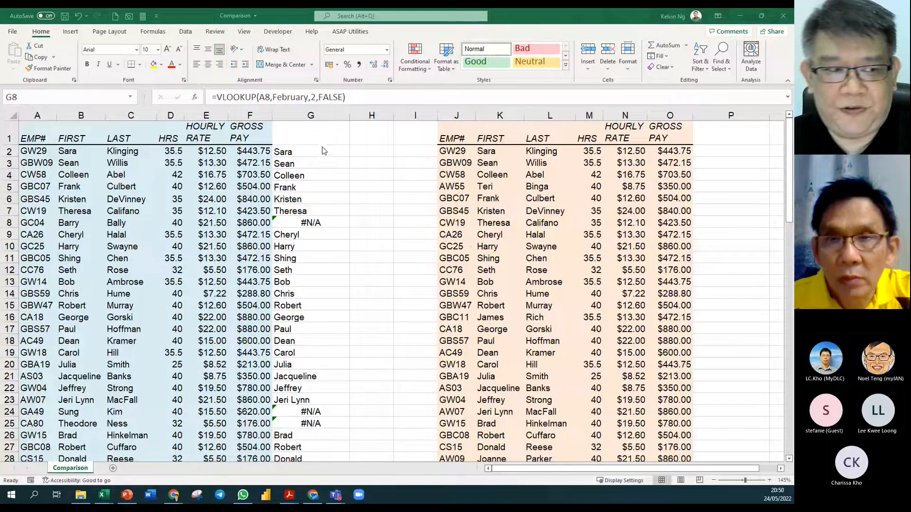
Select G2 in the Comparison workbook that uses the range name February to inspect its lookup formula
{"action": "left_click", "coordinate": [319, 151]}
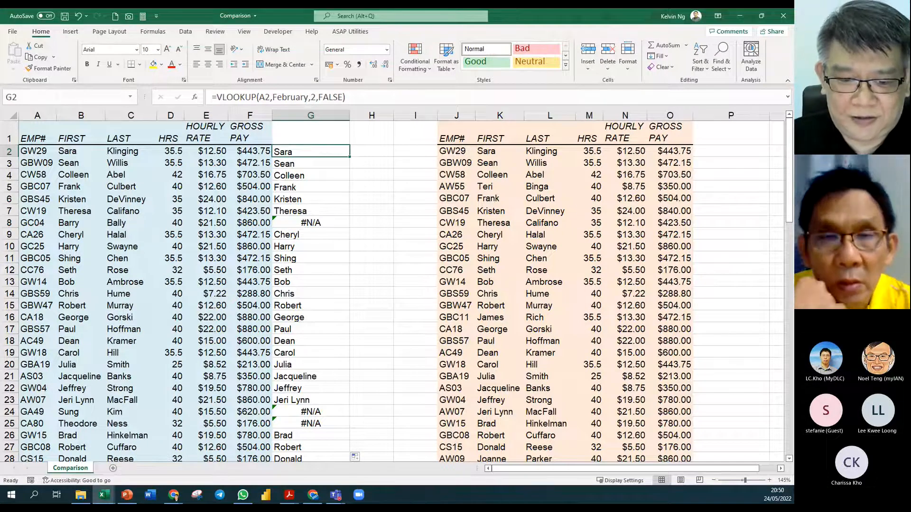
{"action": "left_click", "coordinate": [334, 496]}
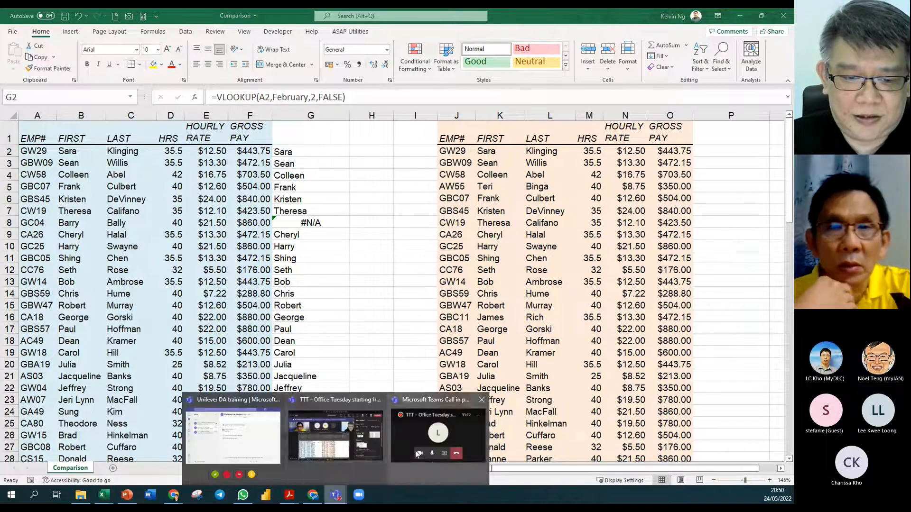
{"action": "left_click", "coordinate": [308, 150]}
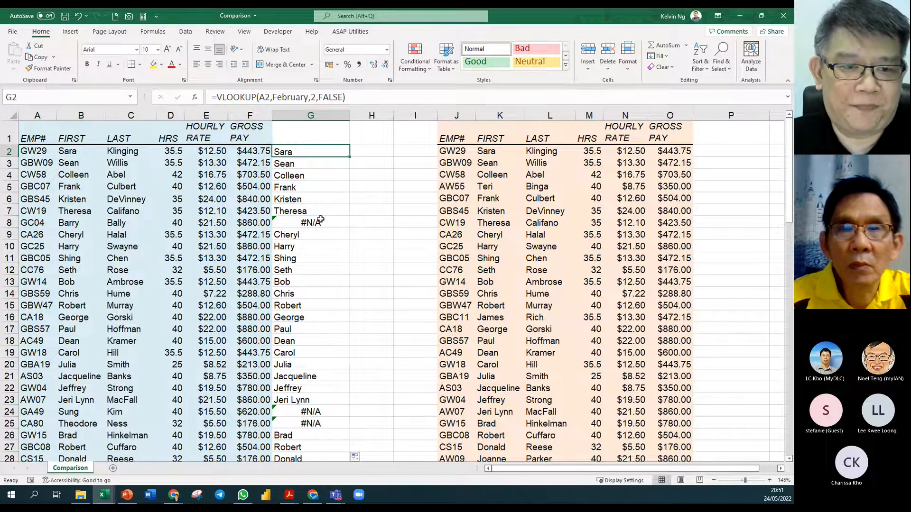
Wrap the exact-match VLOOKUP in G2 in ISERROR and fill the formula down column G to the last row of the blue table
{"action": "double_click", "coordinate": [328, 153]}
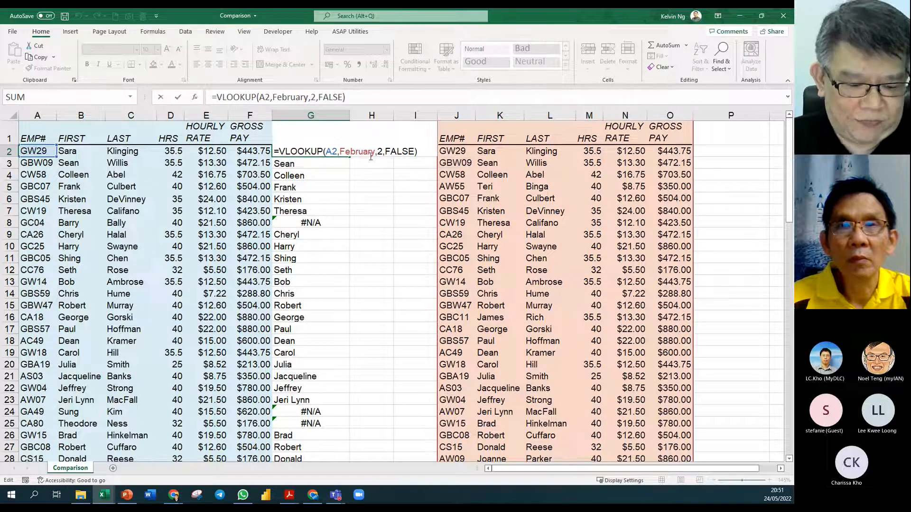
{"action": "key", "text": "Escape"}
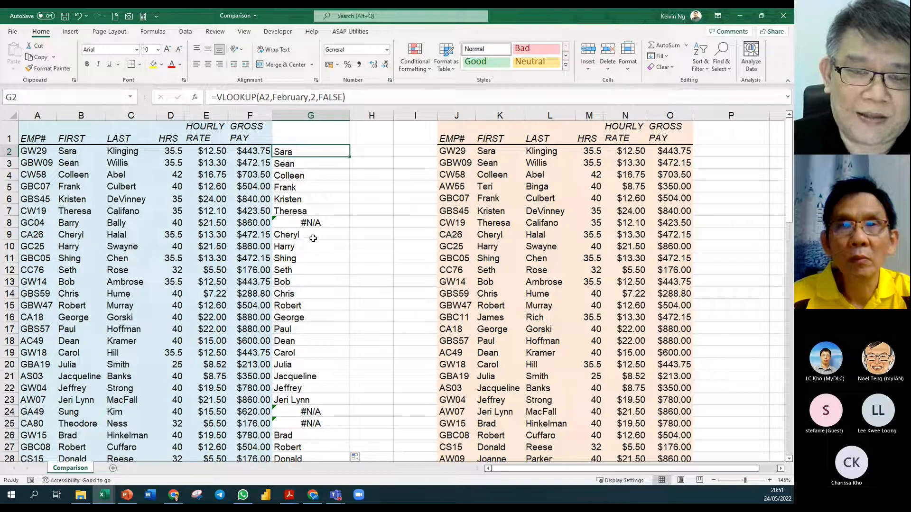
{"action": "double_click", "coordinate": [324, 151]}
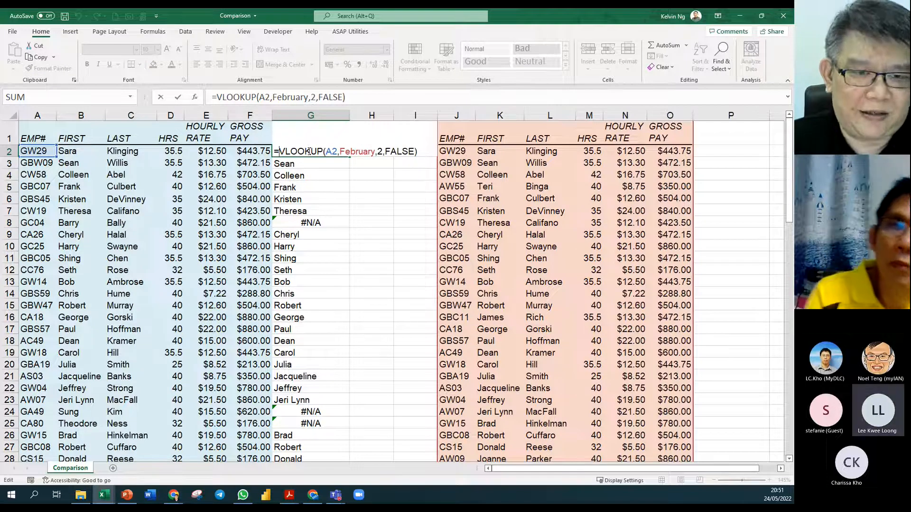
{"action": "type", "text": "iser"}
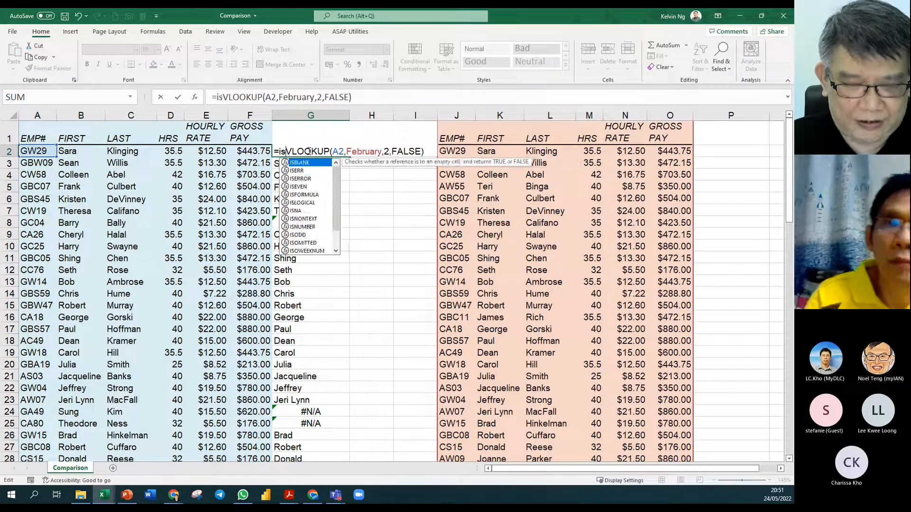
{"action": "type", "text": "ror"}
{"action": "key", "text": "Tab"}
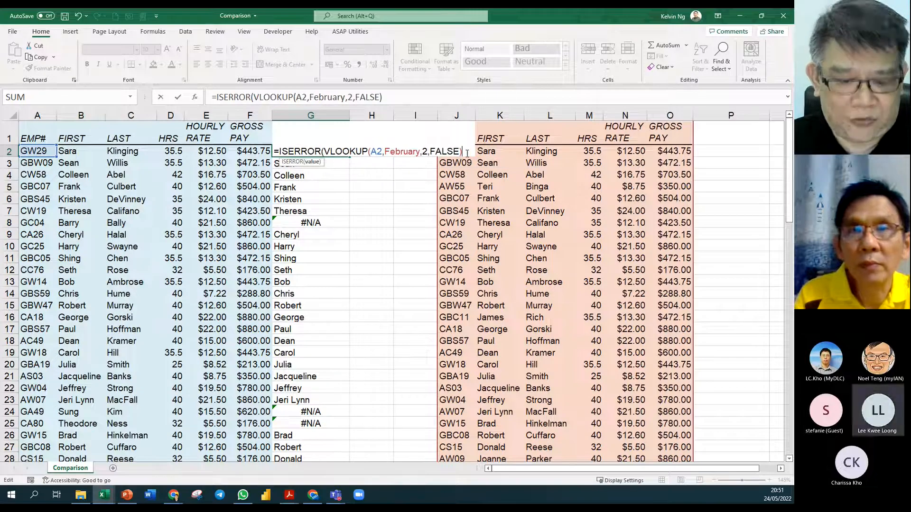
{"action": "type", "text": ")"}
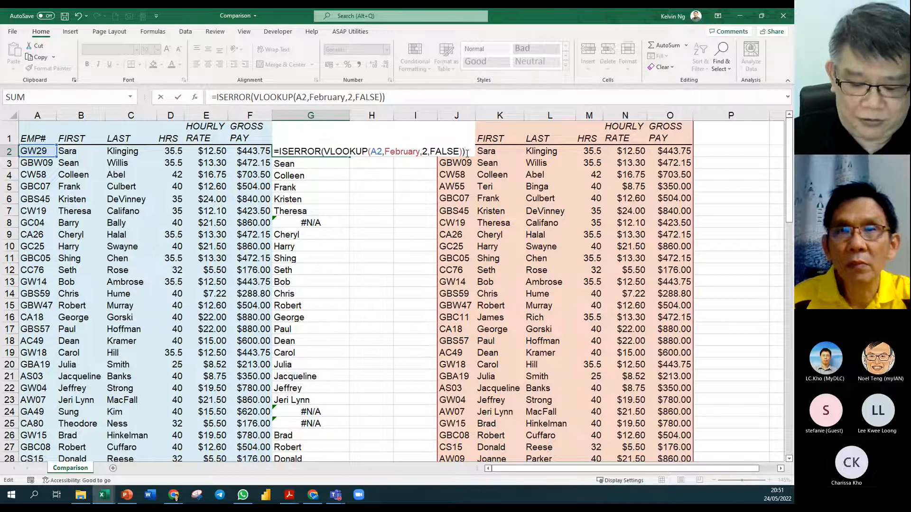
{"action": "key", "text": "Return"}
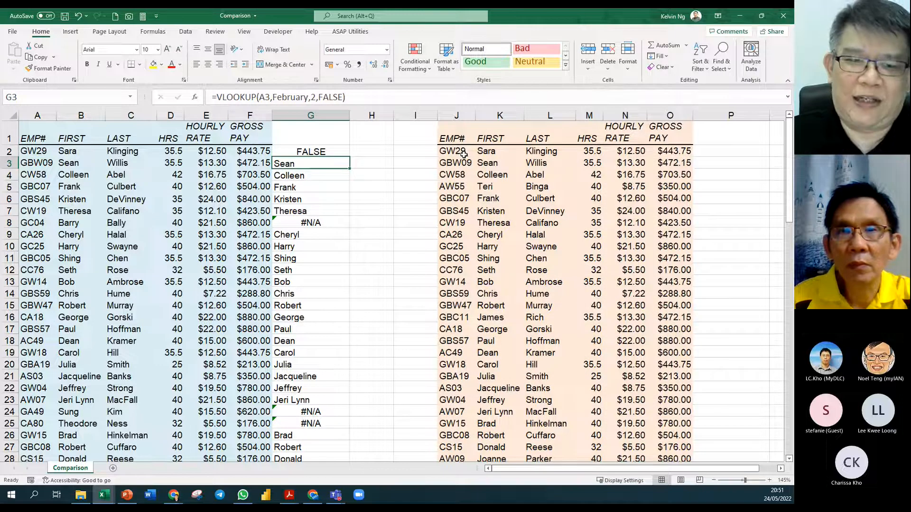
{"action": "left_click", "coordinate": [345, 152]}
{"action": "double_click", "coordinate": [349, 157]}
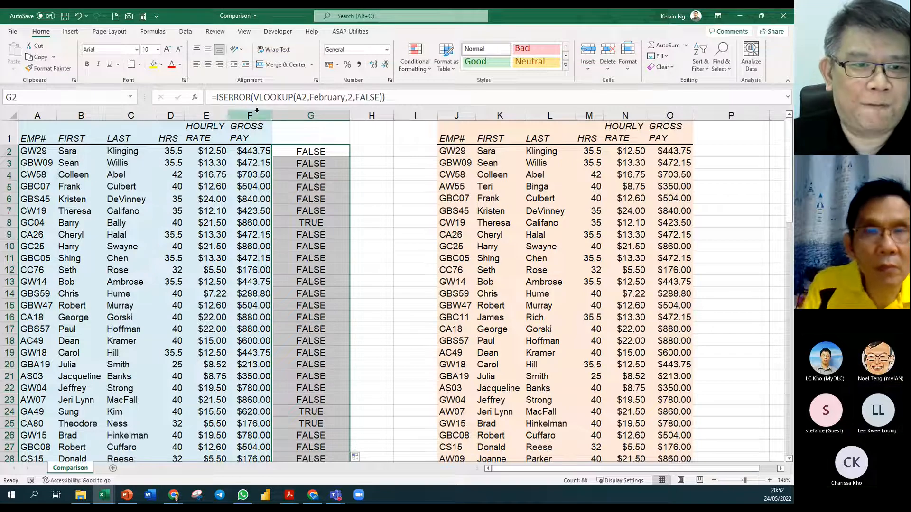
Nest the G2 ISERROR test in an IF that returns "Resigned" when true and an empty string "" when false
{"action": "left_click", "coordinate": [216, 96]}
{"action": "type", "text": "IF("}
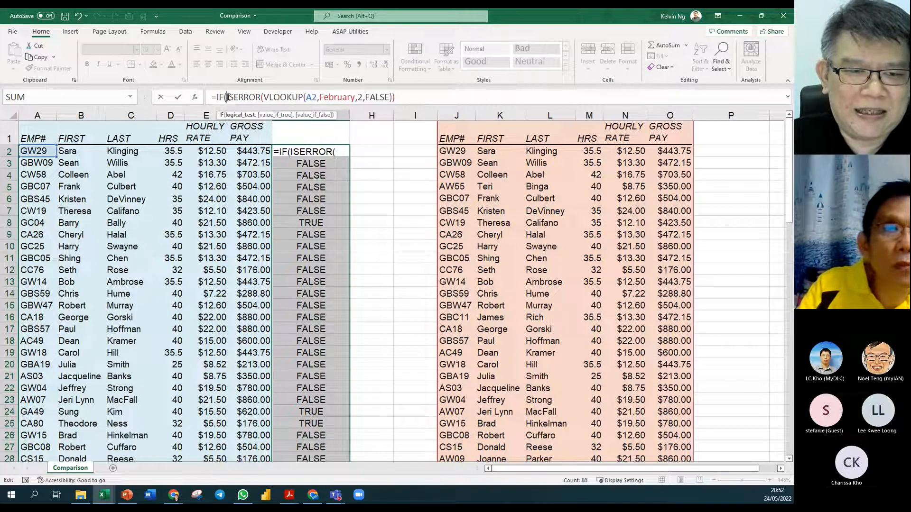
{"action": "left_click", "coordinate": [430, 98]}
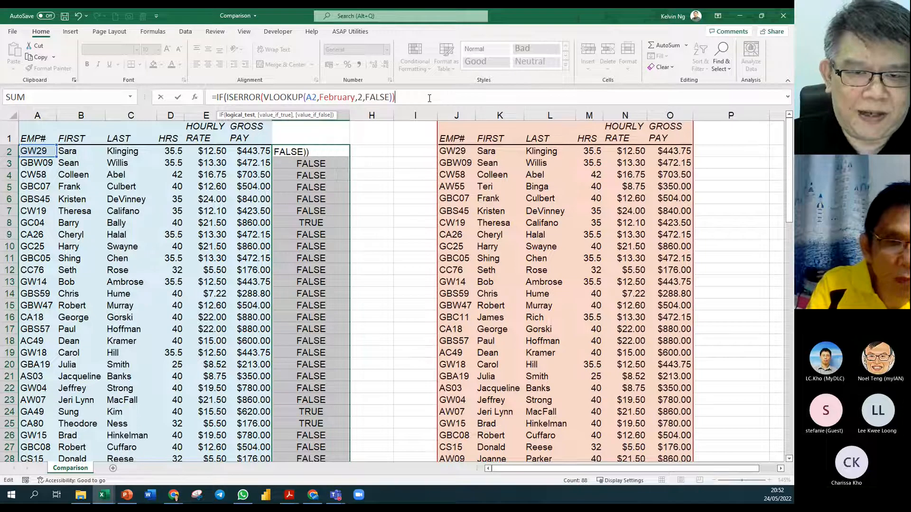
{"action": "type", "text": ",\""}
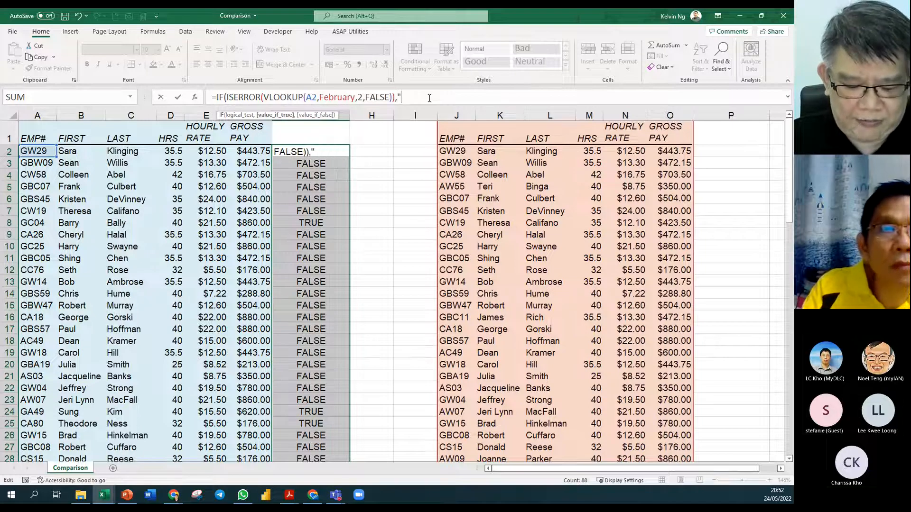
{"action": "type", "text": "Res"}
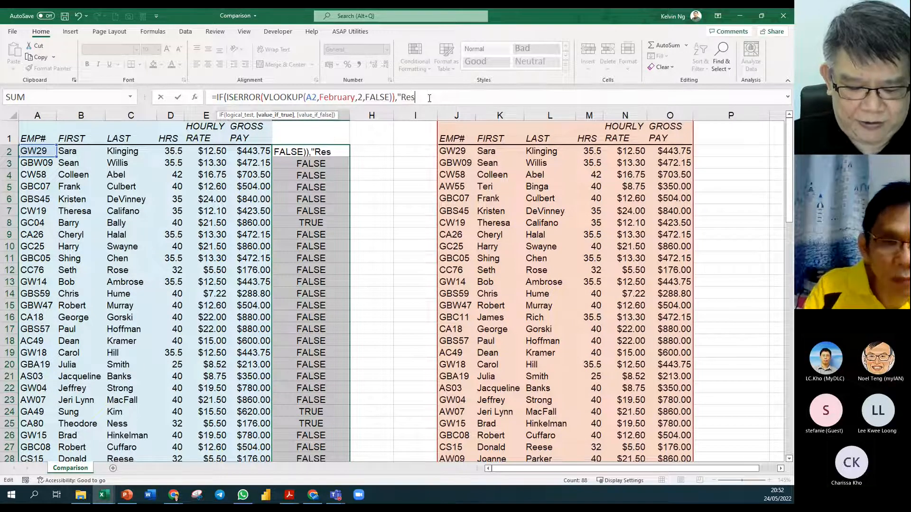
{"action": "type", "text": "igned\""}
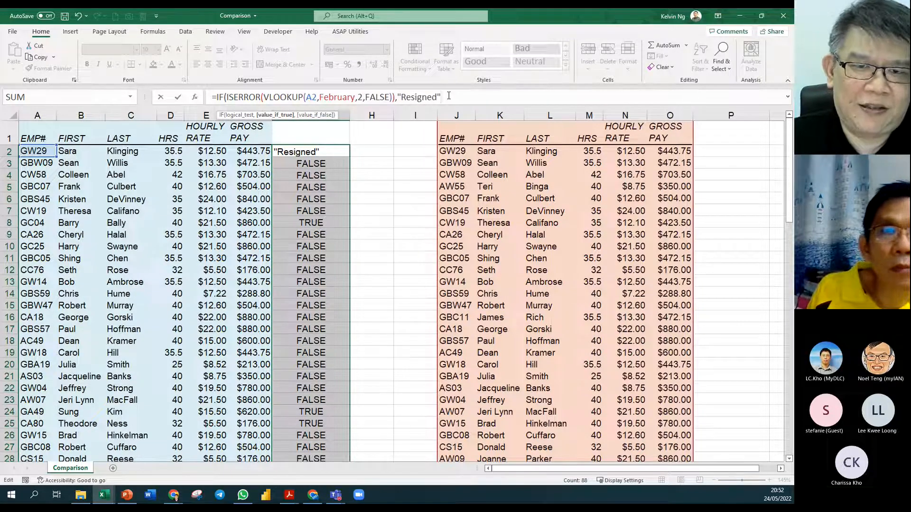
{"action": "type", "text": ","}
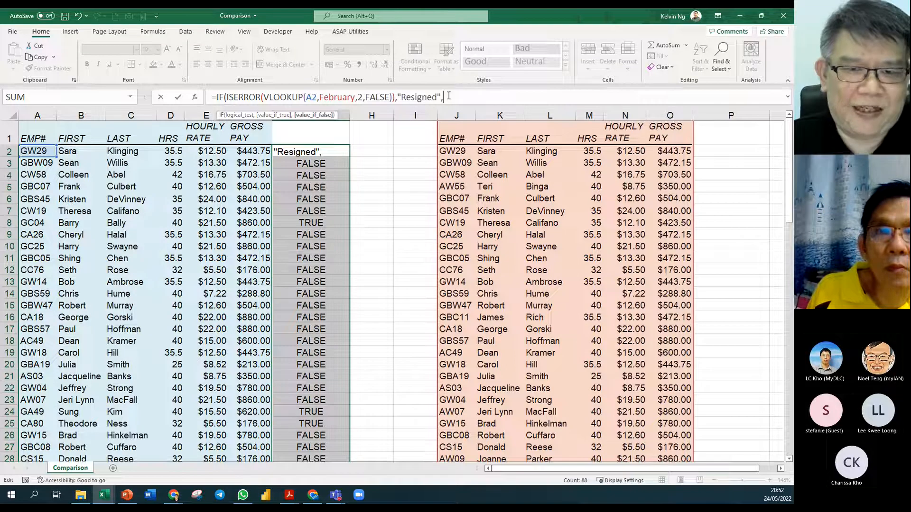
{"action": "left_click", "coordinate": [274, 115]}
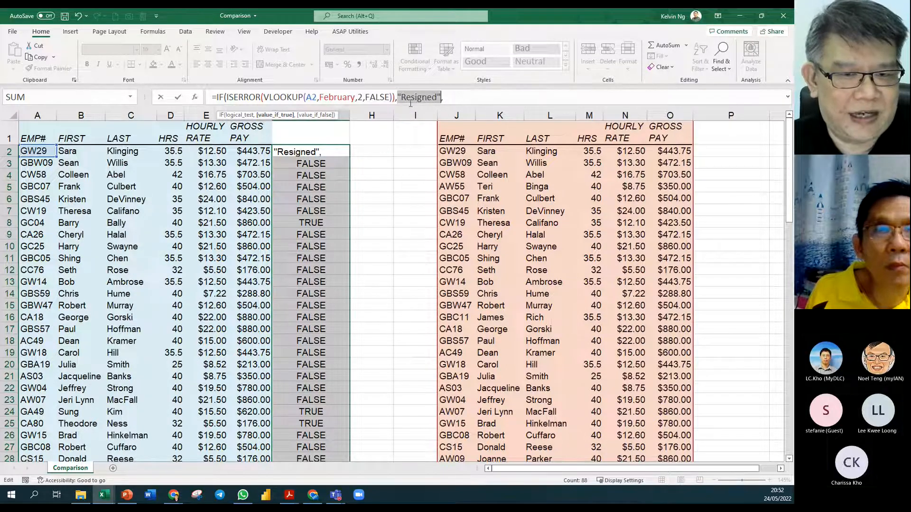
{"action": "left_click", "coordinate": [313, 115]}
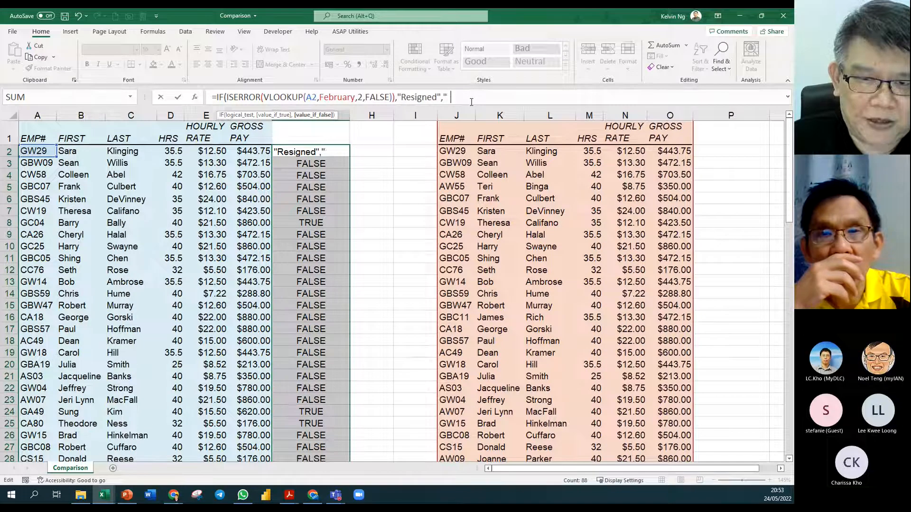
{"action": "type", "text": "\")"}
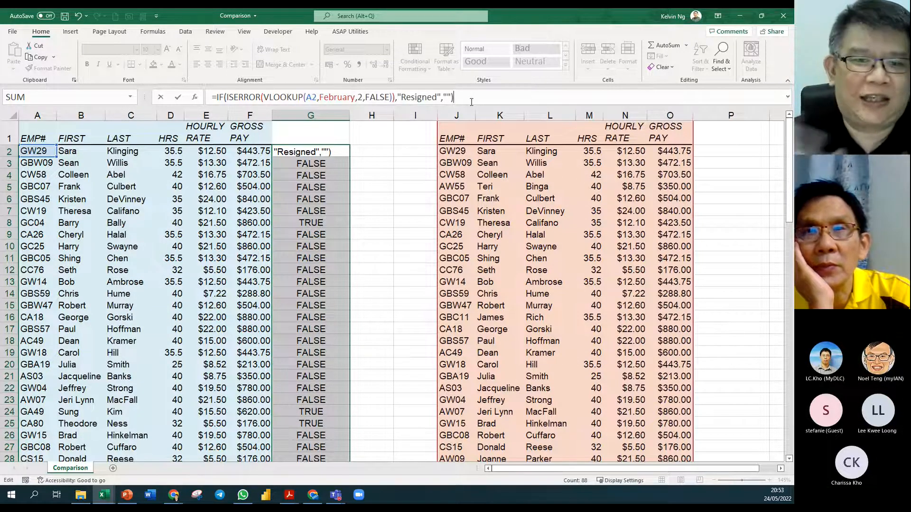
{"action": "key", "text": "Return"}
Fill the G2 IF formula down column G to the last row of the blue table
{"action": "left_click", "coordinate": [329, 151]}
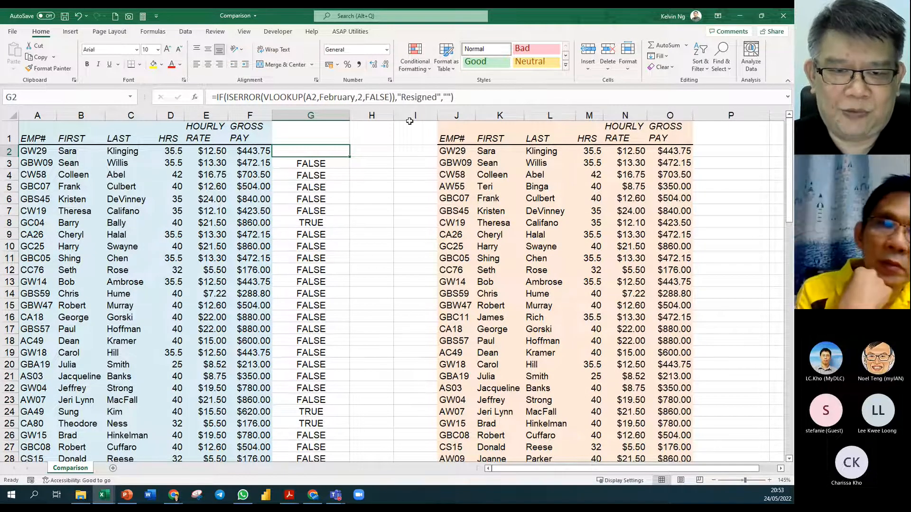
{"action": "double_click", "coordinate": [350, 157]}
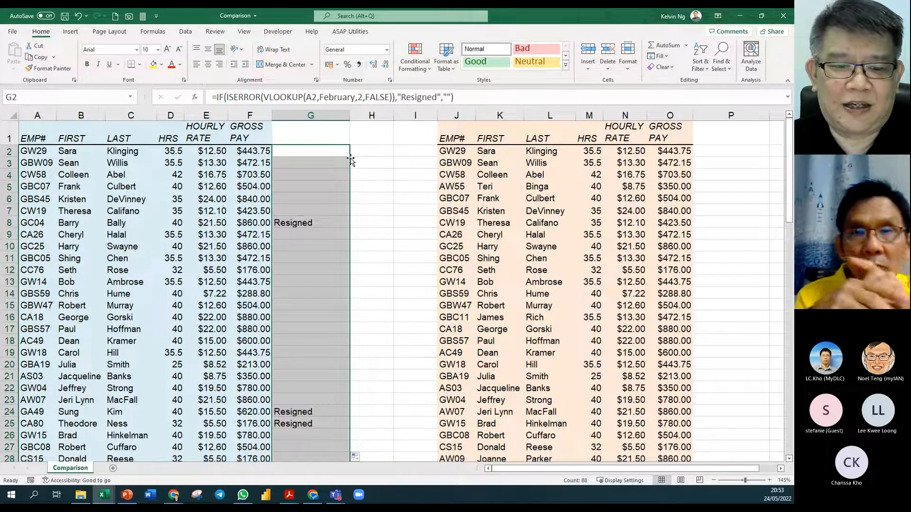
{"action": "left_click", "coordinate": [378, 225]}
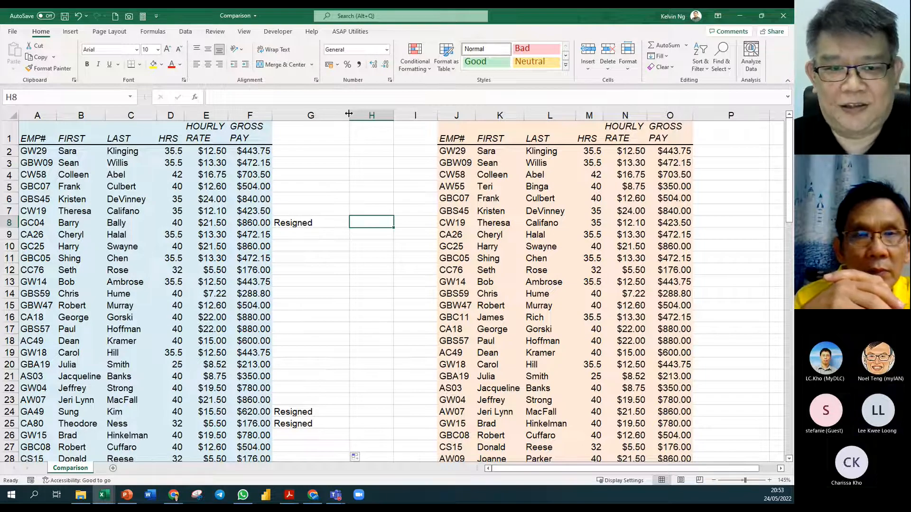
Widen column G and open the G2 formula in the cell to examine its complete IF, ISERROR and VLOOKUP nesting
{"action": "left_click_drag", "start_coordinate": [349, 113], "coordinate": [352, 114]}
{"action": "left_click_drag", "start_coordinate": [447, 137], "coordinate": [461, 140]}
{"action": "left_click", "coordinate": [314, 151]}
{"action": "double_click", "coordinate": [313, 151]}
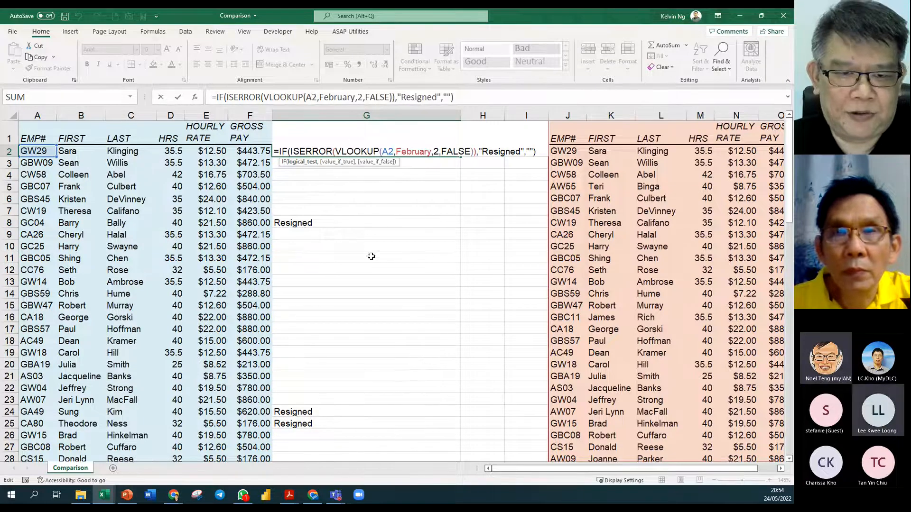
{"action": "key", "text": "ctrl+Return"}
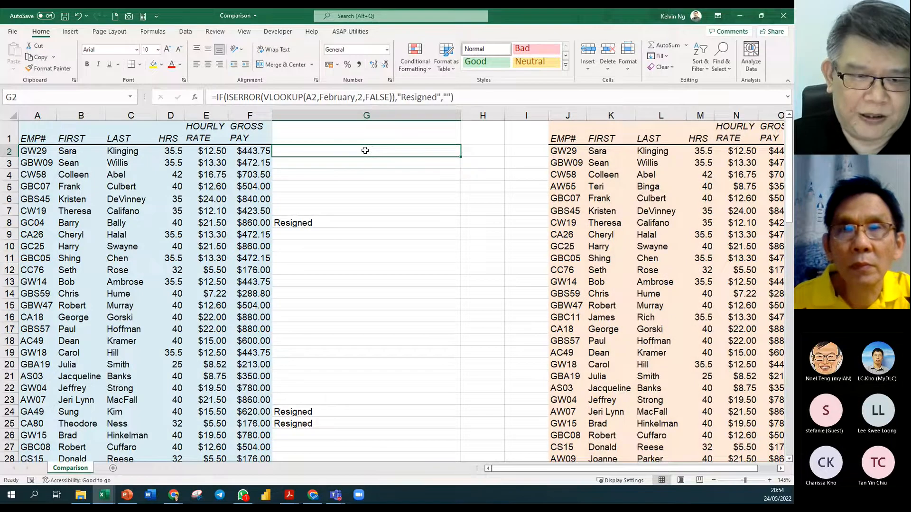
{"action": "key", "text": "ctrl+shift+Down"}
{"action": "scroll", "coordinate": [365, 151], "scroll_direction": "up", "scroll_amount": 18}
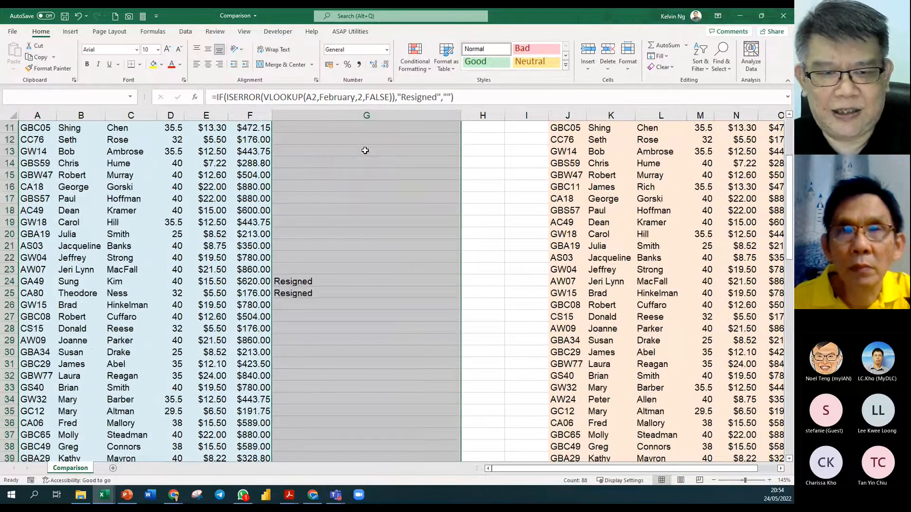
{"action": "scroll", "coordinate": [365, 151], "scroll_direction": "up", "scroll_amount": 3}
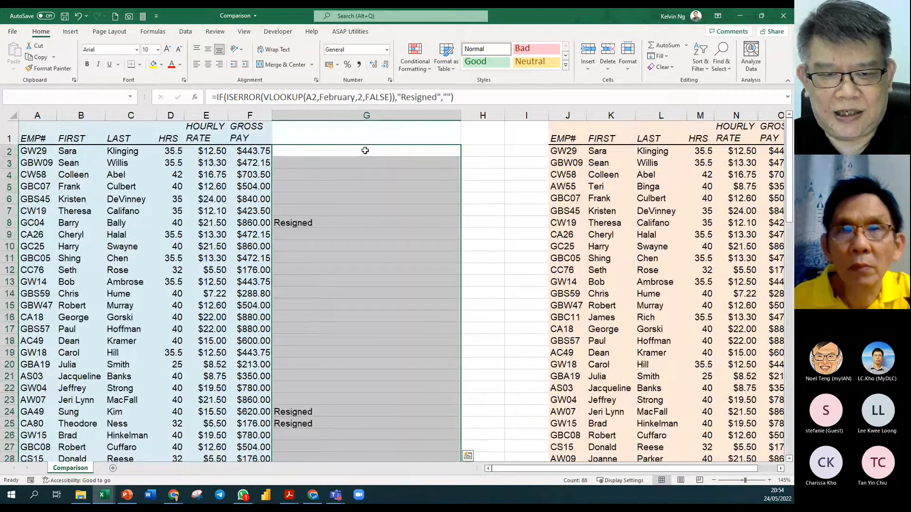
{"action": "left_click", "coordinate": [375, 297]}
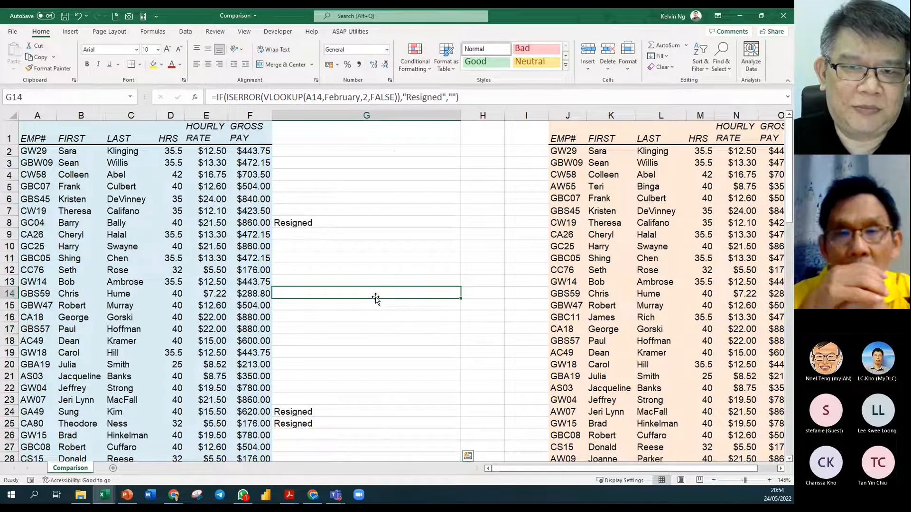
Start a conditional formatting Text That Contains rule on G2:G89 for cells containing "Resigned"
{"action": "left_click", "coordinate": [396, 154]}
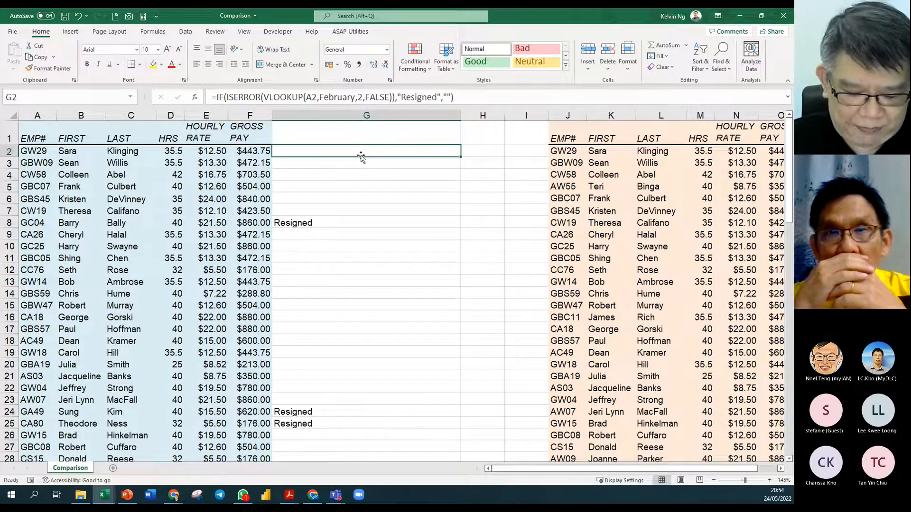
{"action": "key", "text": "ctrl+shift+Down"}
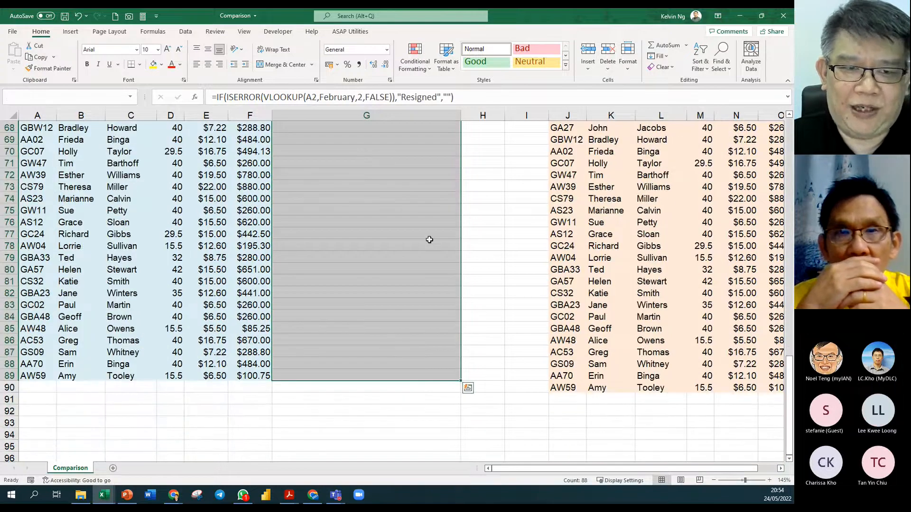
{"action": "scroll", "coordinate": [429, 239], "scroll_direction": "up", "scroll_amount": 20}
{"action": "scroll", "coordinate": [429, 239], "scroll_direction": "up", "scroll_amount": 3}
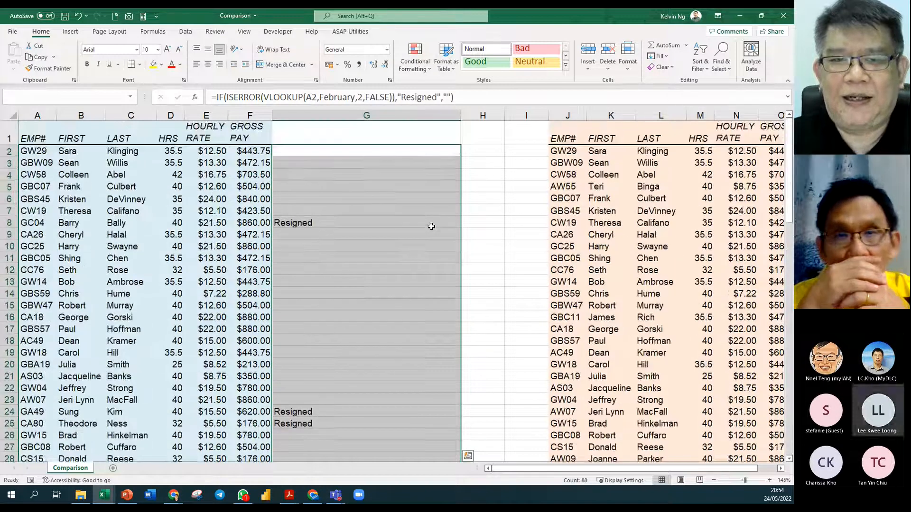
{"action": "left_click", "coordinate": [415, 64]}
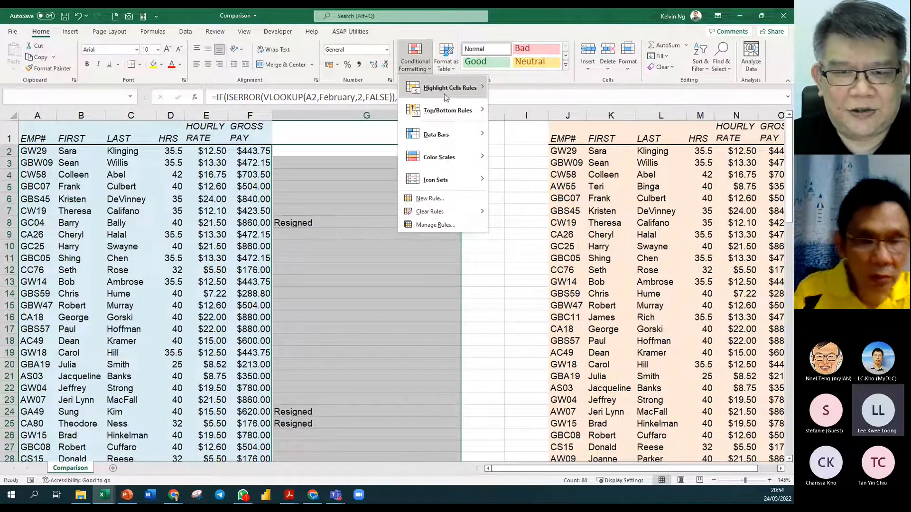
{"action": "mouse_move", "coordinate": [446, 88]}
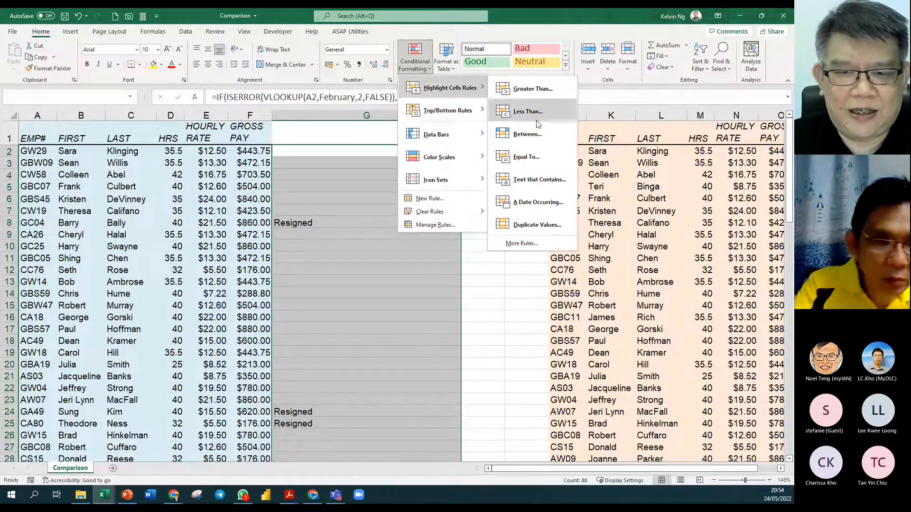
{"action": "left_click", "coordinate": [537, 183]}
{"action": "left_click_drag", "start_coordinate": [300, 172], "coordinate": [432, 165]}
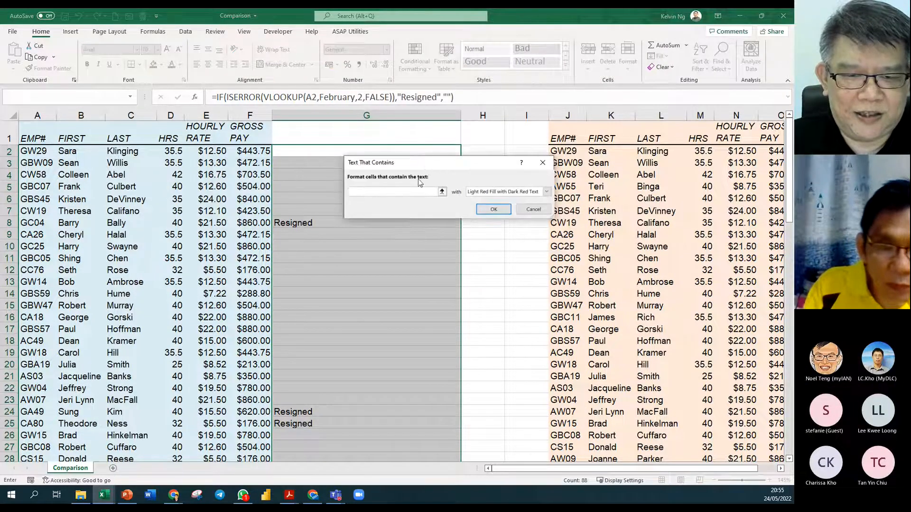
{"action": "type", "text": "Re"}
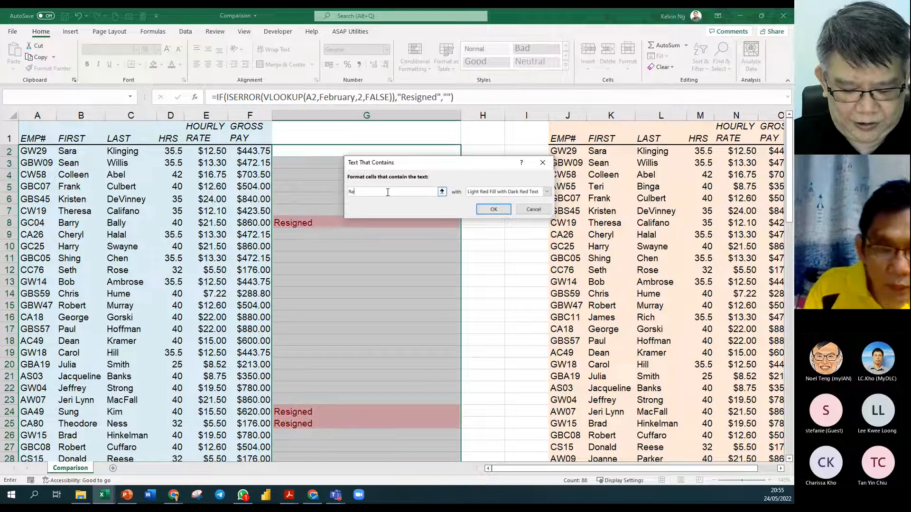
{"action": "type", "text": "signed"}
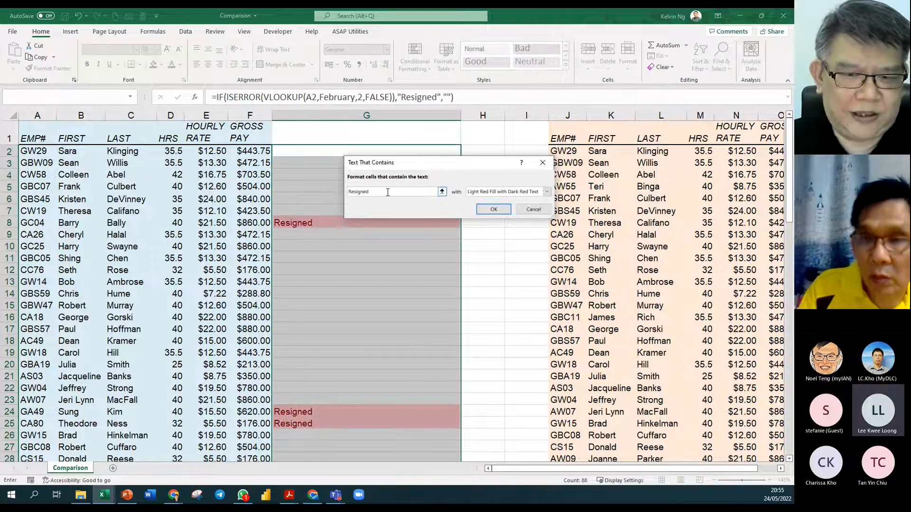
Give the G2:G89 "Resigned" rule a custom format with bold red font and no fill colour, and apply it
{"action": "left_click", "coordinate": [547, 192]}
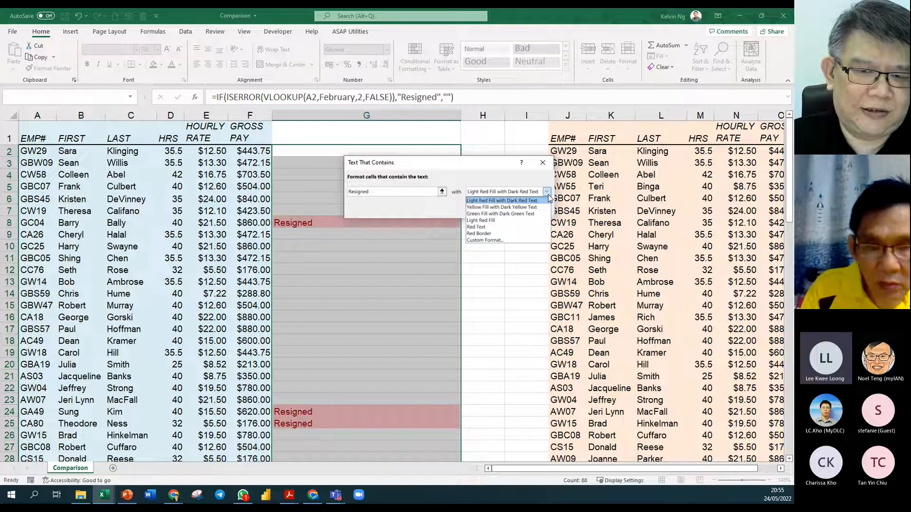
{"action": "left_click", "coordinate": [509, 241]}
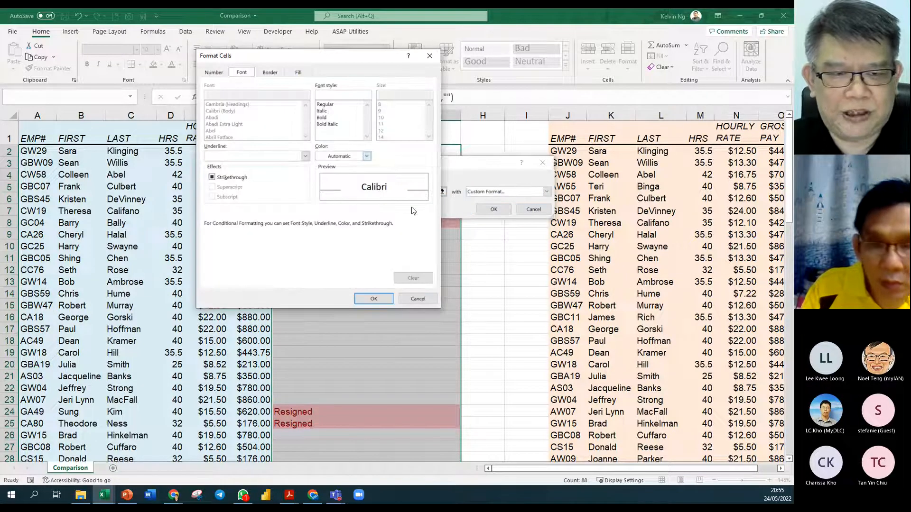
{"action": "left_click", "coordinate": [326, 117]}
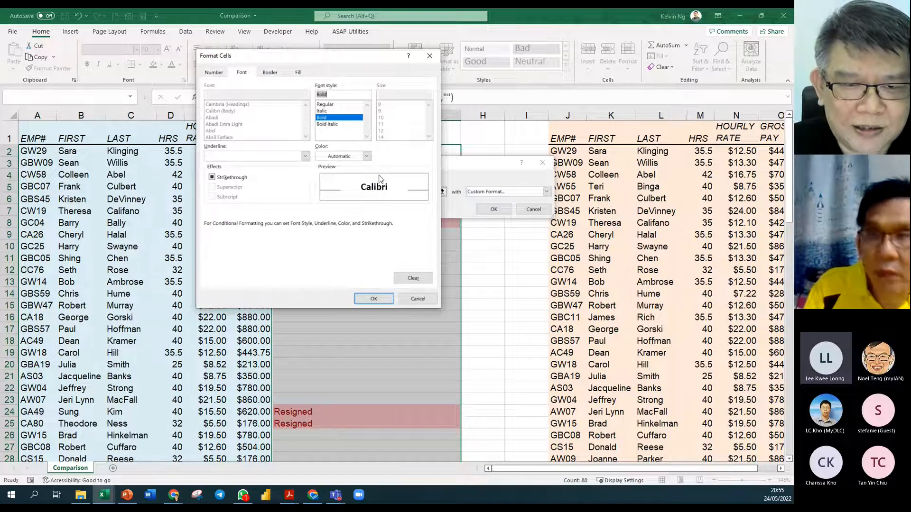
{"action": "left_click", "coordinate": [366, 156]}
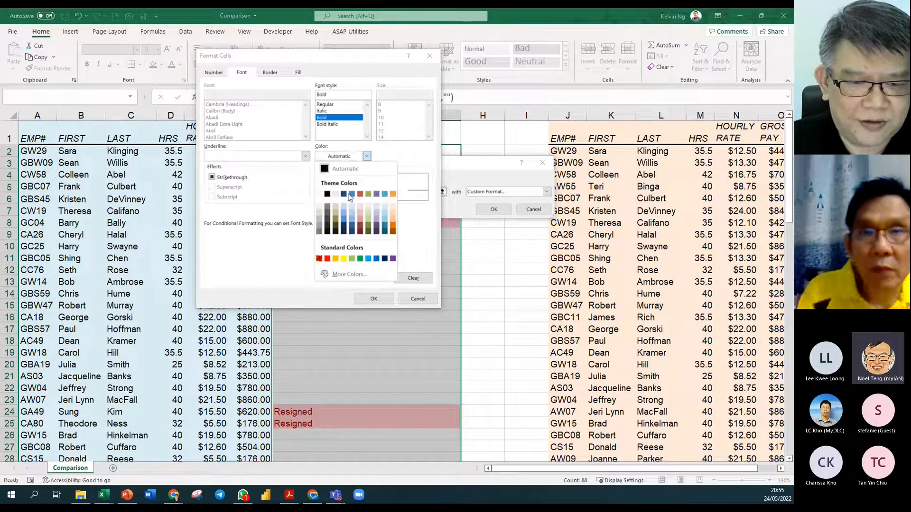
{"action": "left_click", "coordinate": [327, 258]}
{"action": "left_click", "coordinate": [299, 73]}
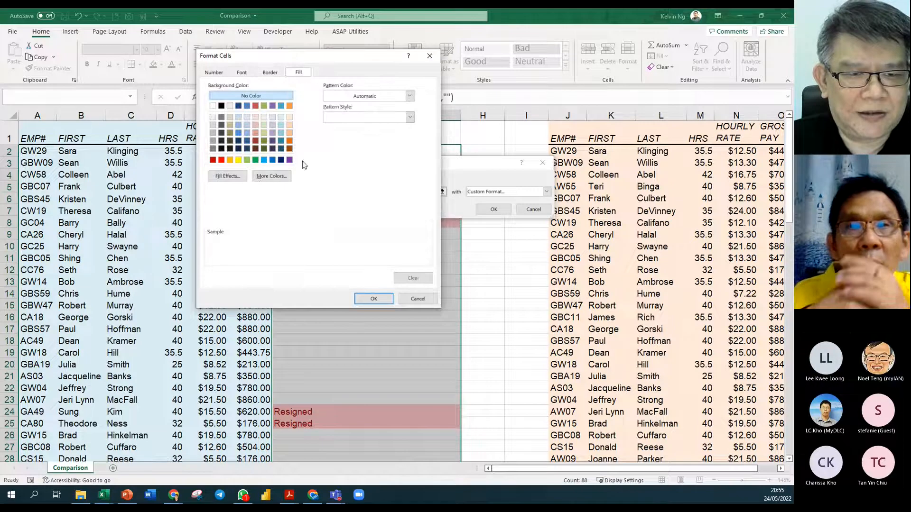
{"action": "left_click", "coordinate": [264, 99]}
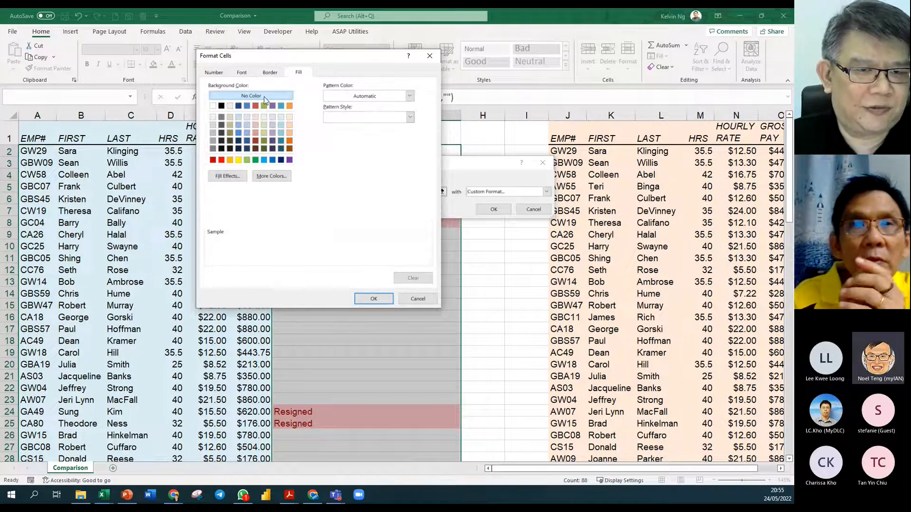
{"action": "left_click", "coordinate": [383, 300]}
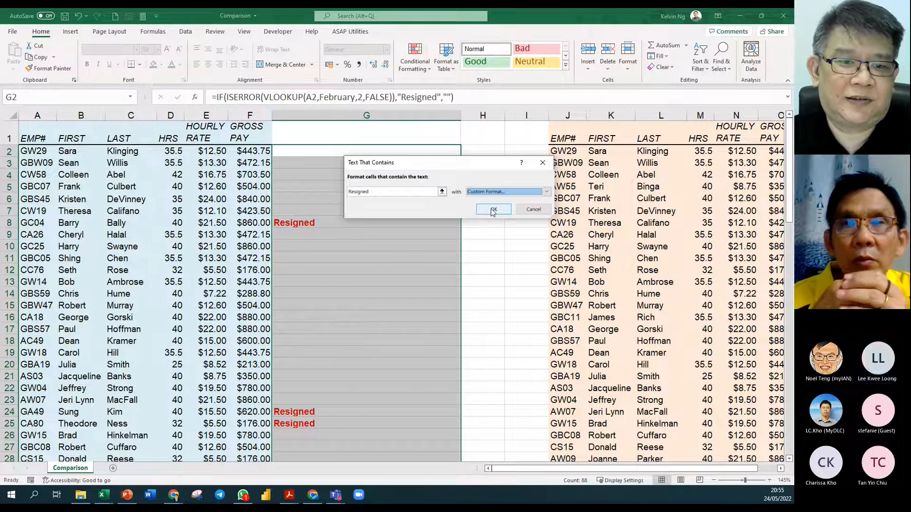
{"action": "left_click", "coordinate": [493, 209]}
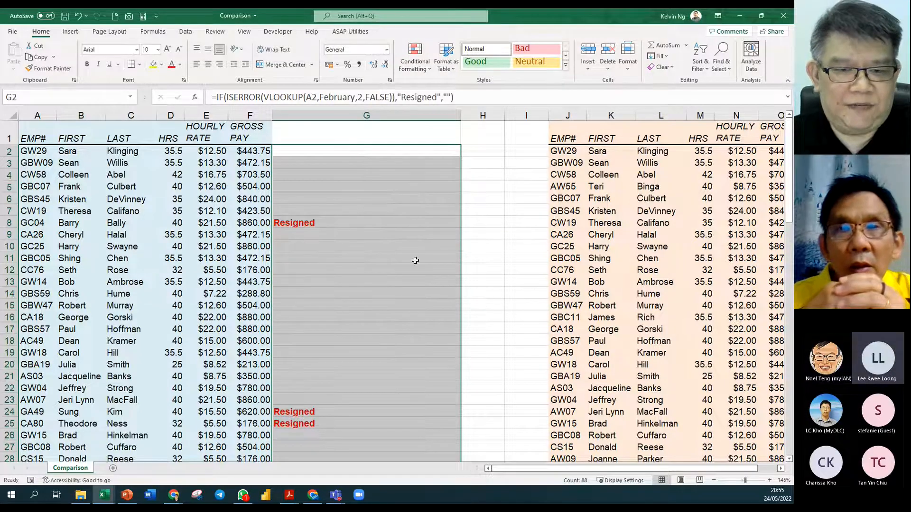
{"action": "left_click", "coordinate": [524, 267]}
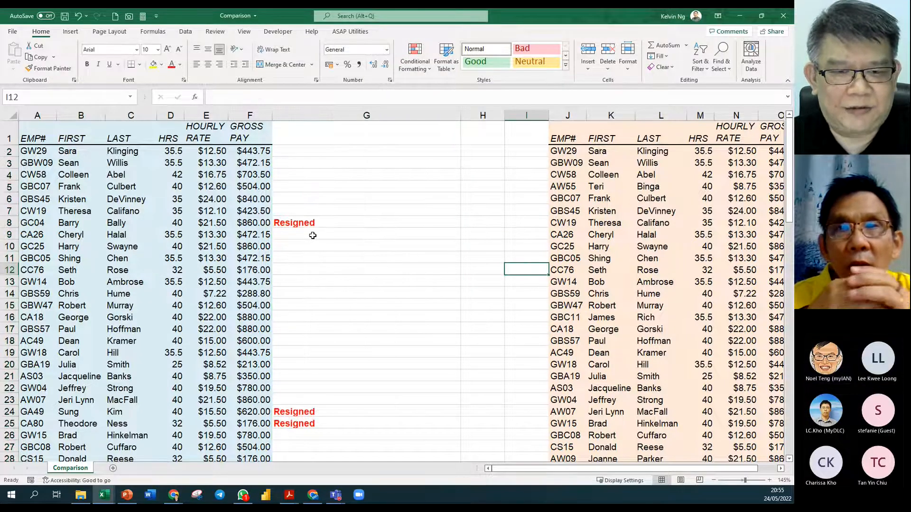
{"action": "left_click", "coordinate": [570, 188]}
{"action": "key", "text": "F2"}
{"action": "type", "text": "5"}
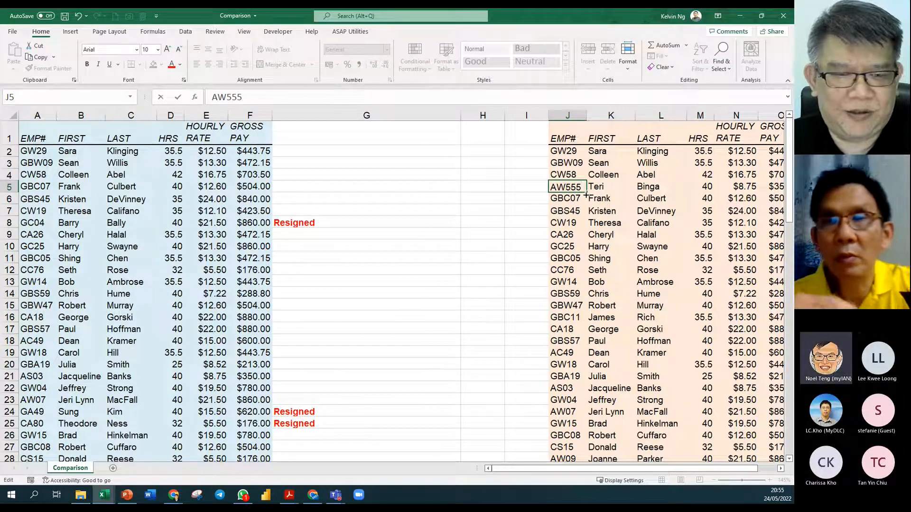
{"action": "key", "text": "Escape"}
Append a 0 to the employee number in J2 of the February table to test the Resigned flag
{"action": "left_click", "coordinate": [575, 151]}
{"action": "double_click", "coordinate": [575, 151]}
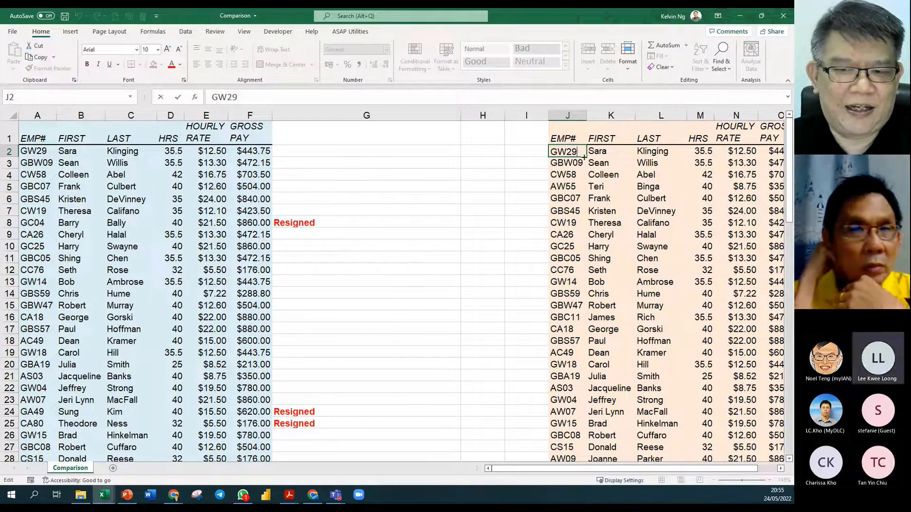
{"action": "type", "text": "0"}
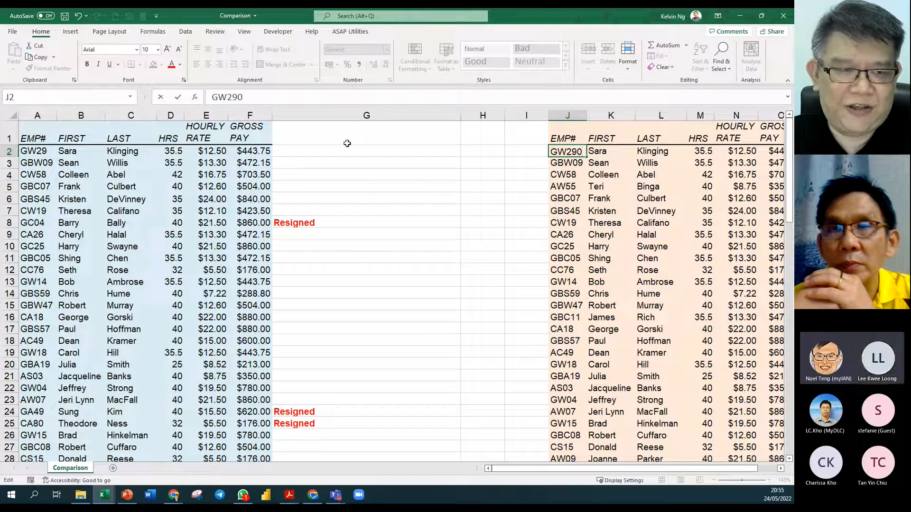
{"action": "key", "text": "Return"}
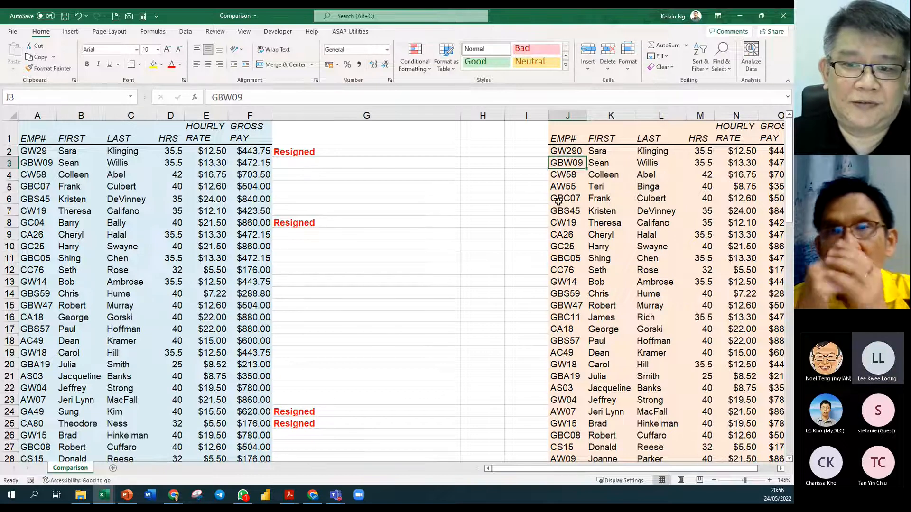
Remove the trailing 0 from the employee number in J2 of the February table
{"action": "double_click", "coordinate": [577, 151]}
{"action": "double_click", "coordinate": [578, 152]}
{"action": "key", "text": "BackSpace"}
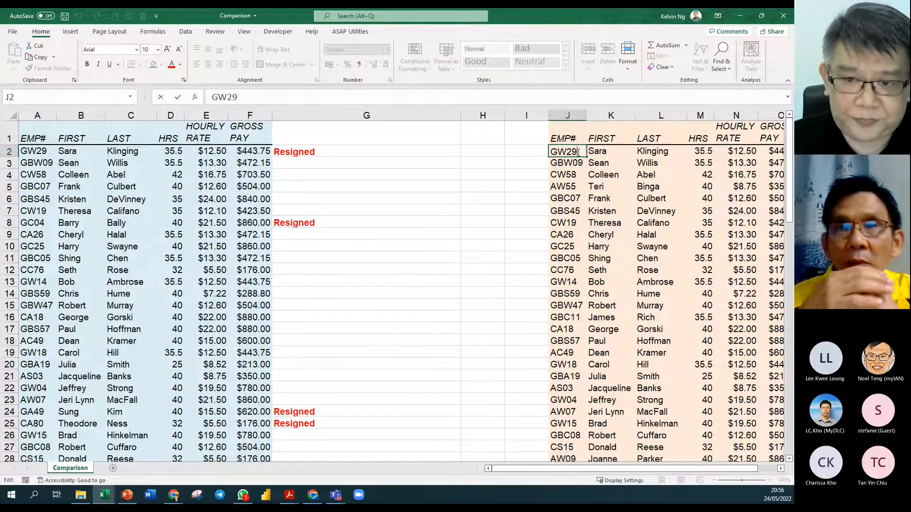
{"action": "left_click", "coordinate": [483, 284]}
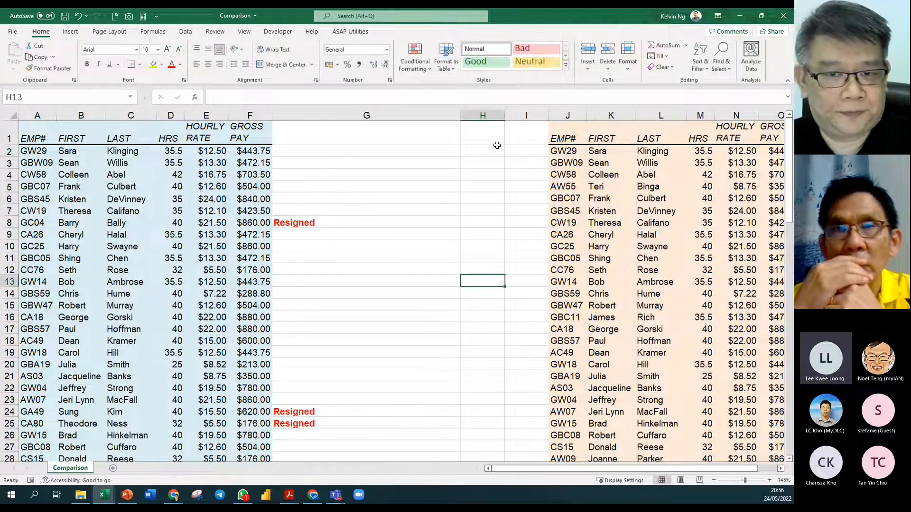
Autofit column G, widen it slightly, and select the "Resigned" cell G8
{"action": "double_click", "coordinate": [461, 115]}
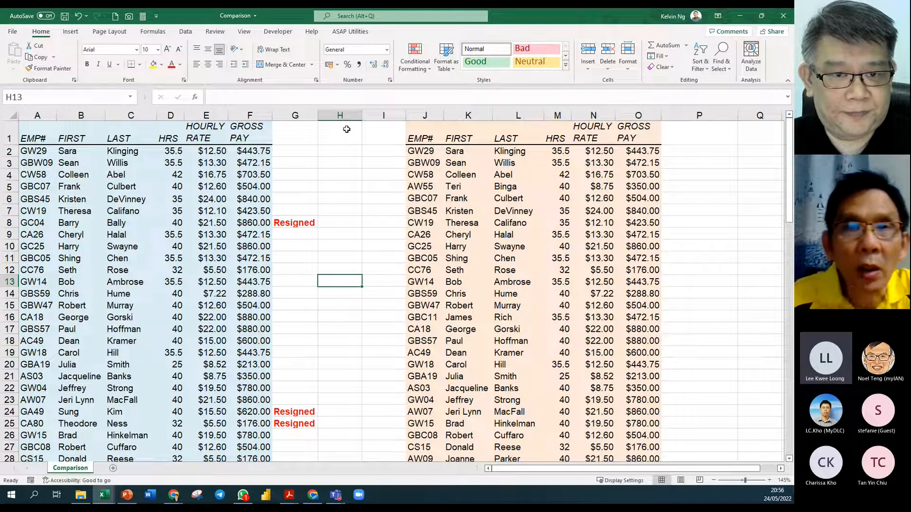
{"action": "left_click_drag", "start_coordinate": [318, 119], "coordinate": [336, 120]}
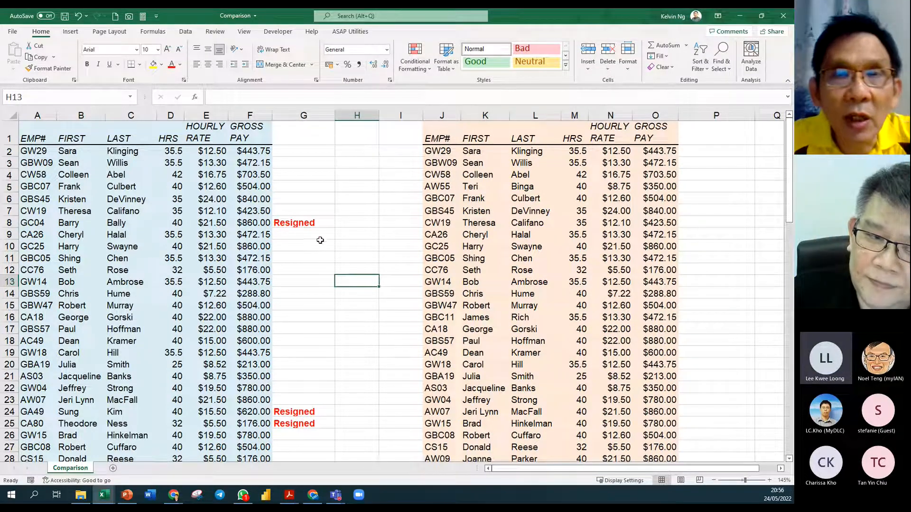
{"action": "left_click", "coordinate": [316, 226]}
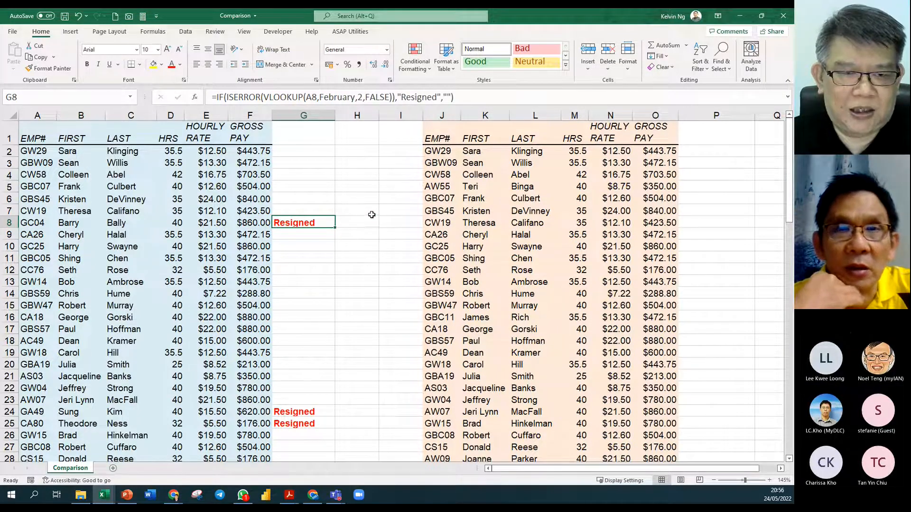
Start a formula-based conditional formatting rule on the whole January table, headers included, with the formula =$D1=40
{"action": "left_click_drag", "start_coordinate": [37, 131], "coordinate": [248, 434]}
{"action": "scroll", "coordinate": [150, 244], "scroll_direction": "up", "scroll_amount": 20}
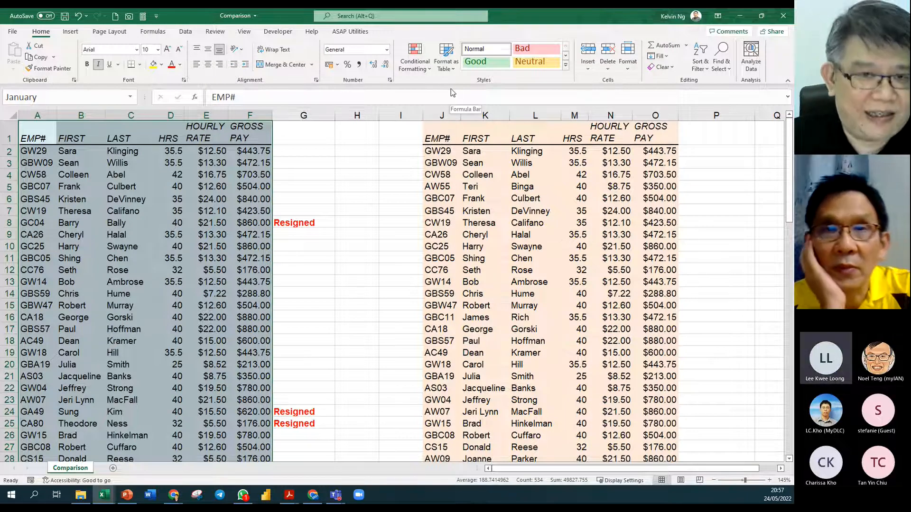
{"action": "left_click", "coordinate": [422, 70]}
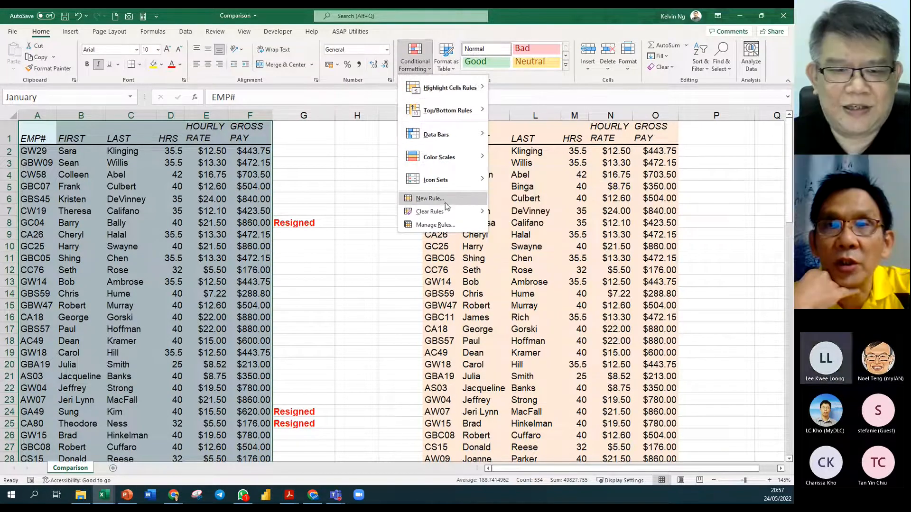
{"action": "left_click", "coordinate": [445, 203]}
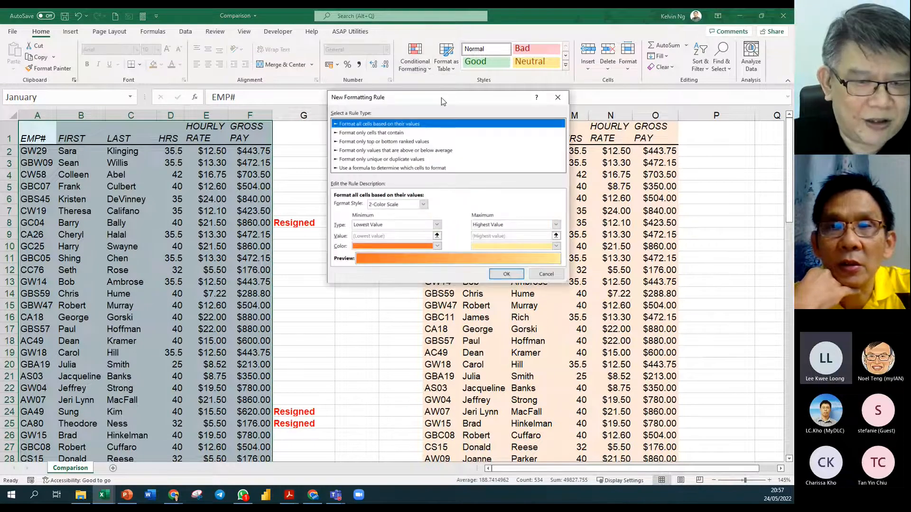
{"action": "left_click_drag", "start_coordinate": [442, 97], "coordinate": [455, 129]}
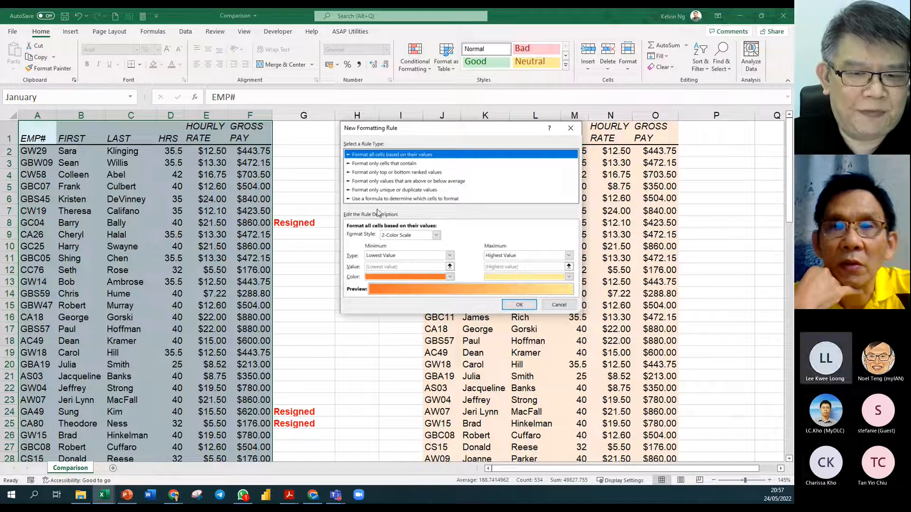
{"action": "left_click", "coordinate": [398, 199]}
{"action": "left_click", "coordinate": [363, 235]}
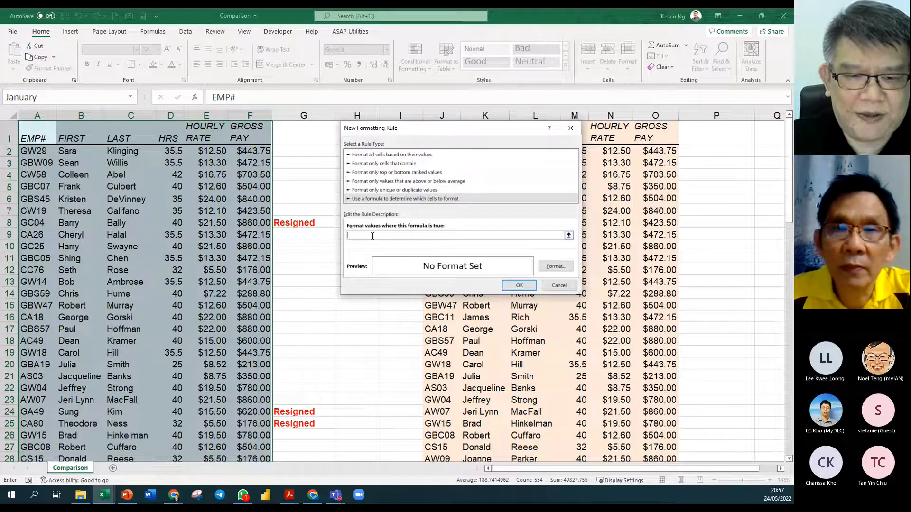
{"action": "type", "text": "="}
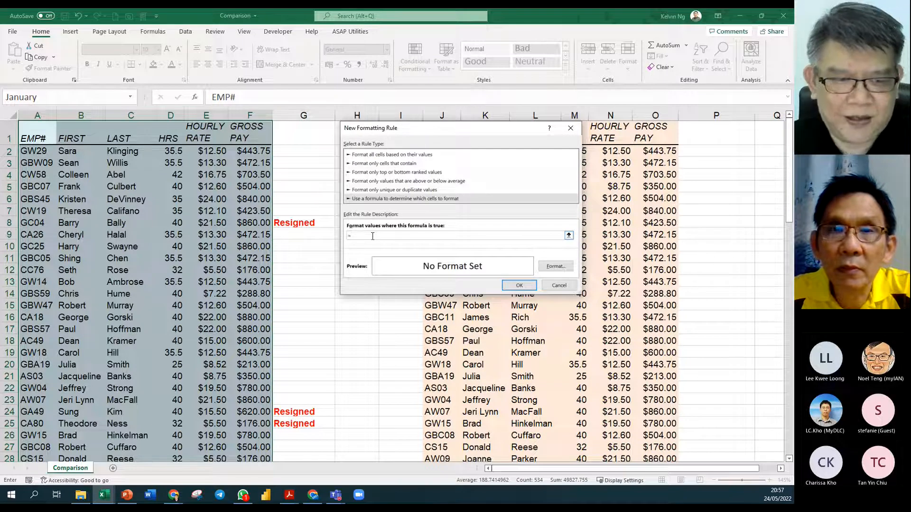
{"action": "left_click", "coordinate": [175, 134]}
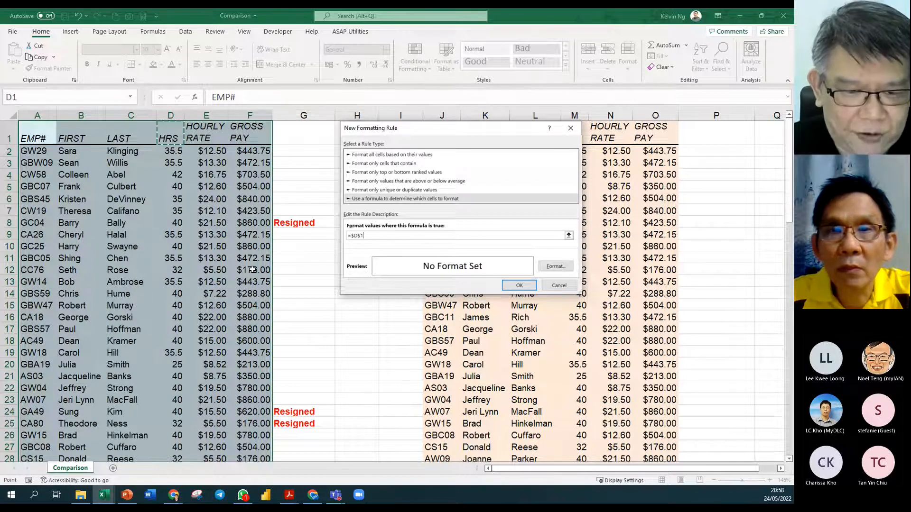
{"action": "key", "text": "F4"}
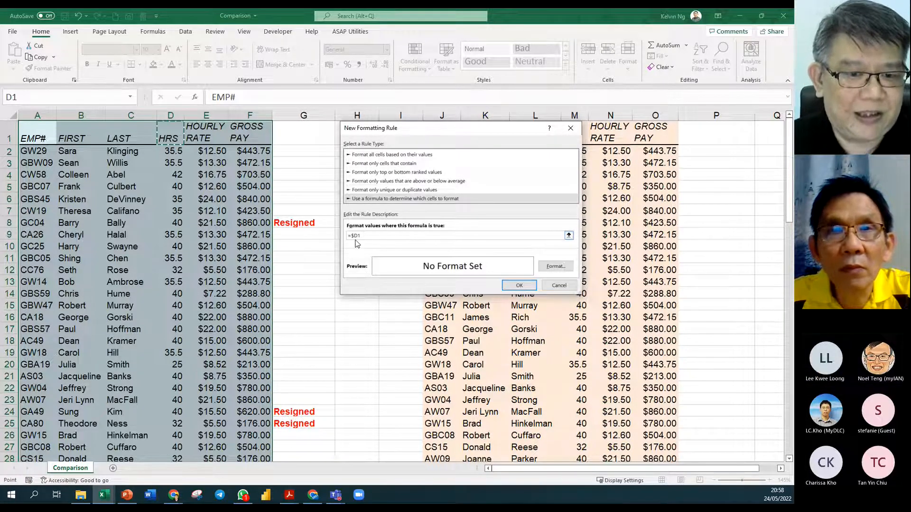
{"action": "type", "text": "=40"}
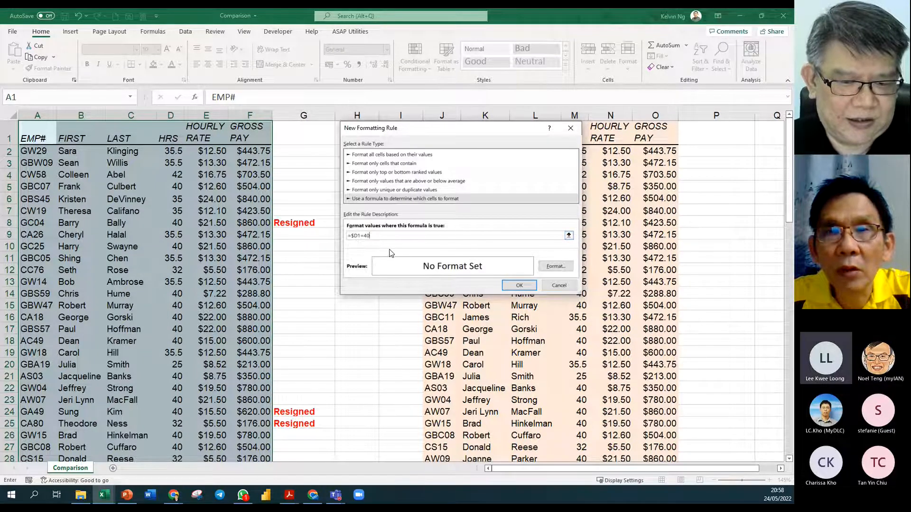
Set the =$D1=40 rule's format to red fill with white font and apply it to the January table
{"action": "left_click", "coordinate": [555, 266]}
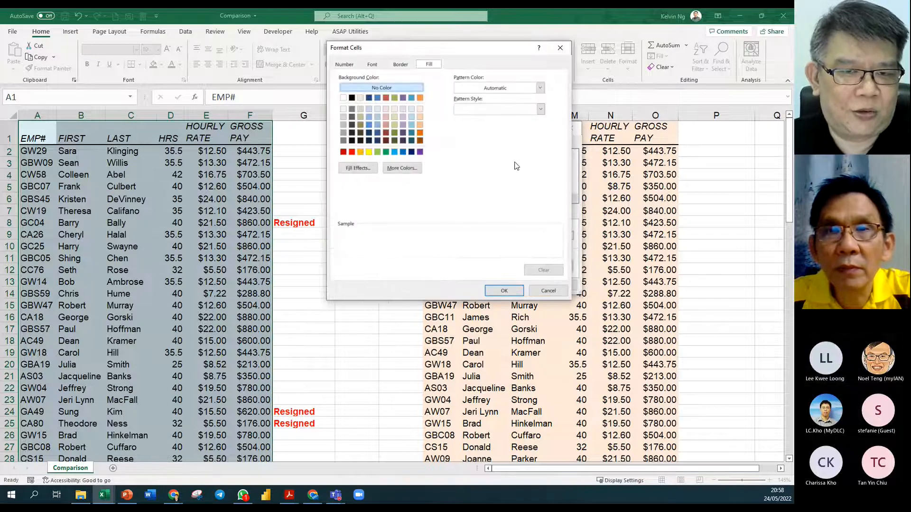
{"action": "left_click", "coordinate": [352, 151]}
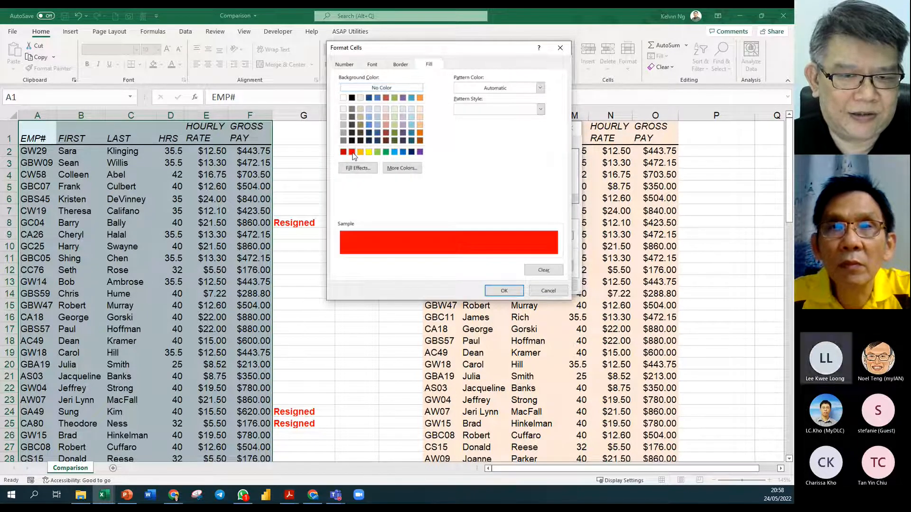
{"action": "left_click", "coordinate": [348, 65]}
{"action": "left_click", "coordinate": [373, 65]}
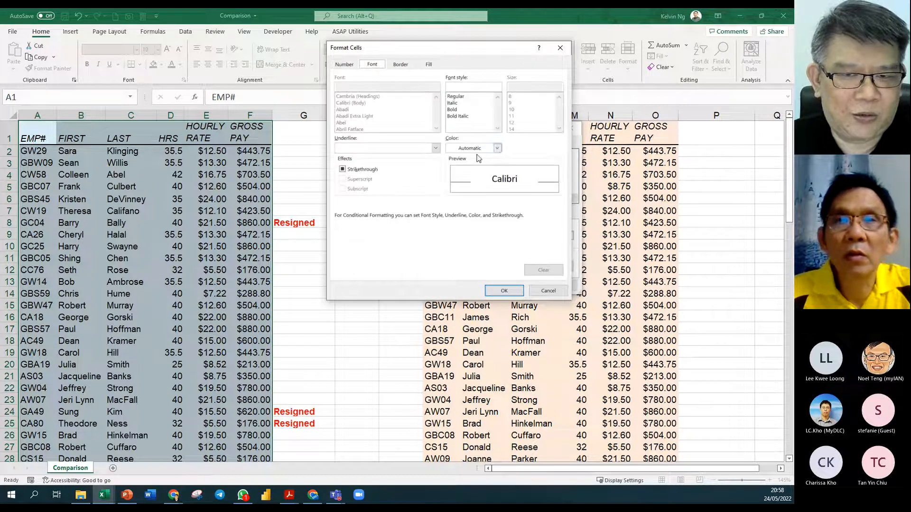
{"action": "left_click", "coordinate": [497, 148]}
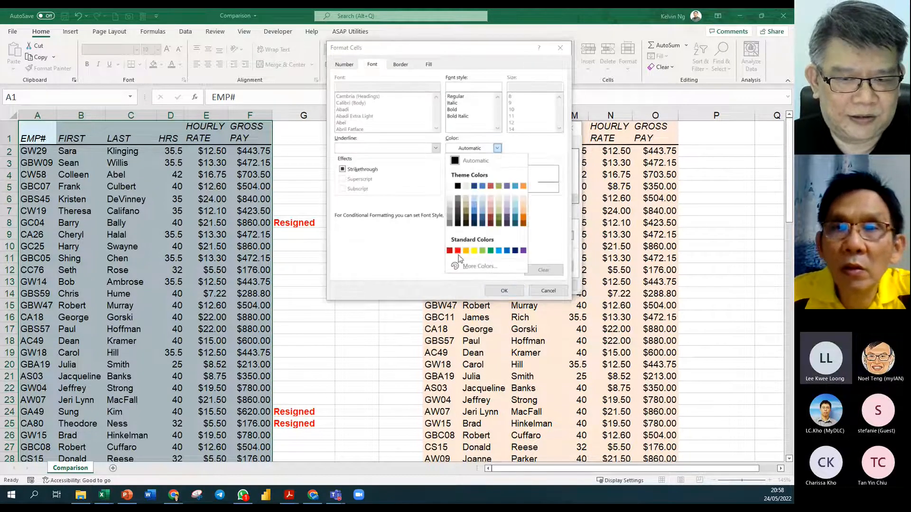
{"action": "left_click", "coordinate": [451, 186]}
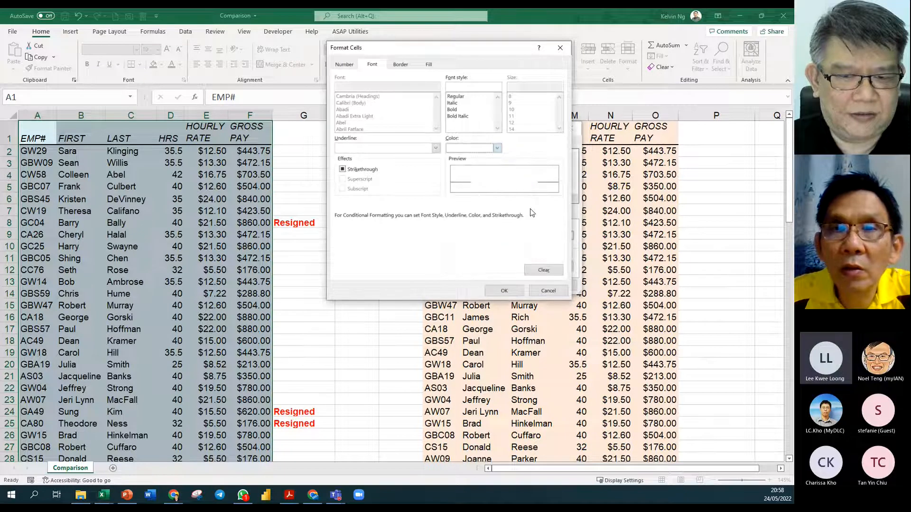
{"action": "left_click", "coordinate": [504, 290]}
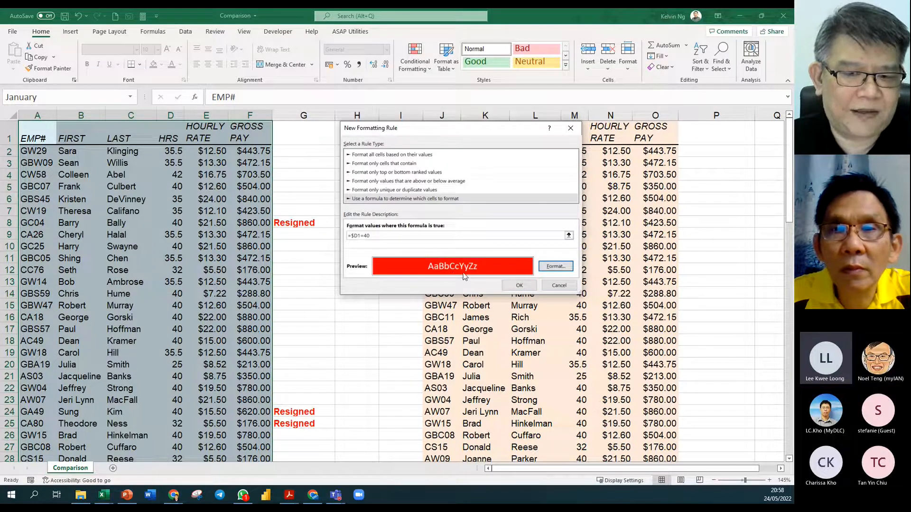
{"action": "left_click", "coordinate": [519, 285]}
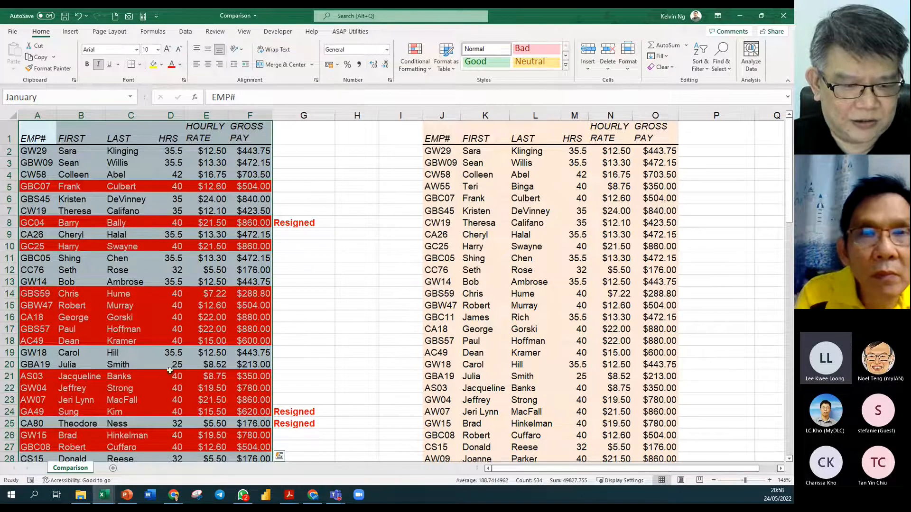
{"action": "scroll", "coordinate": [182, 376], "scroll_direction": "down", "scroll_amount": 8}
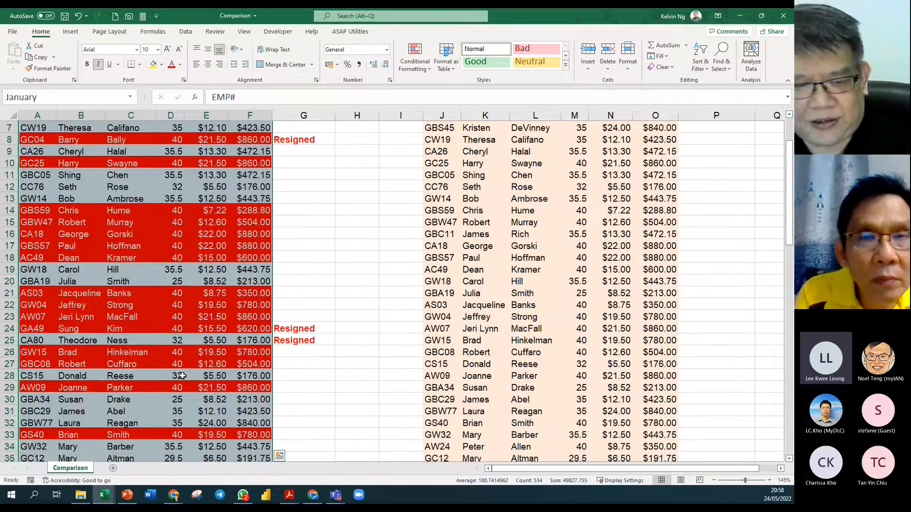
Enter the heading "hours" in H1 and the value 35 in H2, and center both cells
{"action": "scroll", "coordinate": [182, 376], "scroll_direction": "down", "scroll_amount": 7}
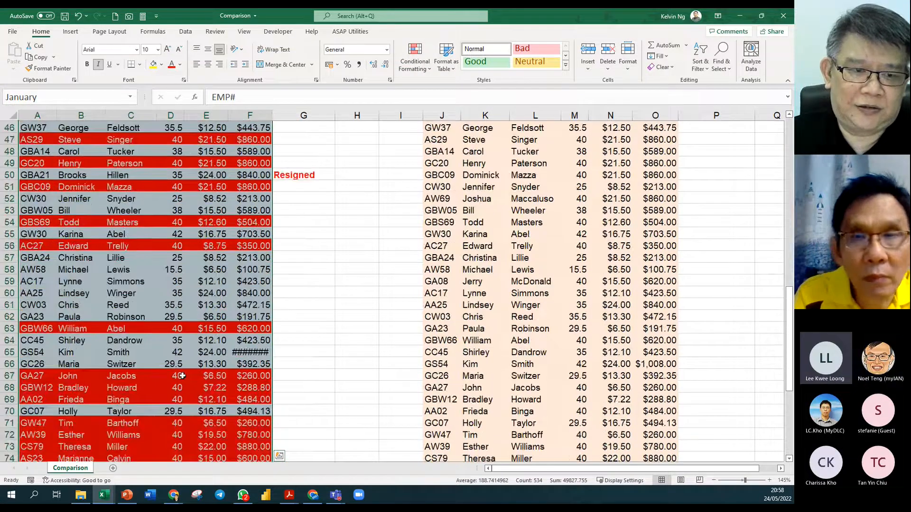
{"action": "scroll", "coordinate": [182, 376], "scroll_direction": "up", "scroll_amount": 12}
{"action": "scroll", "coordinate": [182, 376], "scroll_direction": "up", "scroll_amount": 3}
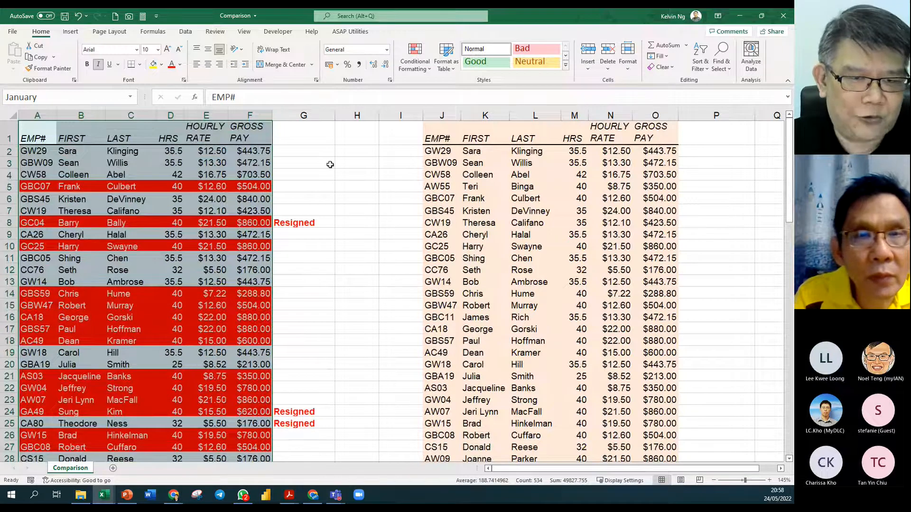
{"action": "left_click", "coordinate": [321, 136]}
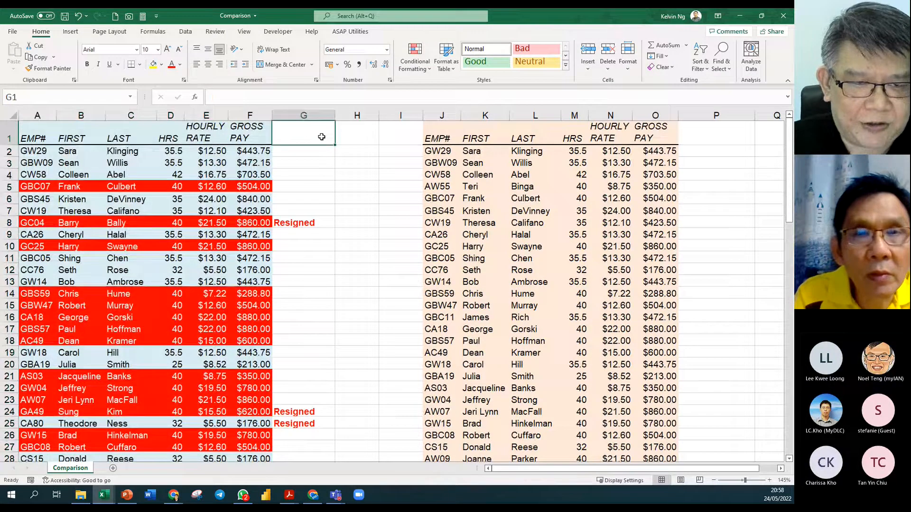
{"action": "left_click", "coordinate": [350, 137]}
{"action": "type", "text": "hours"}
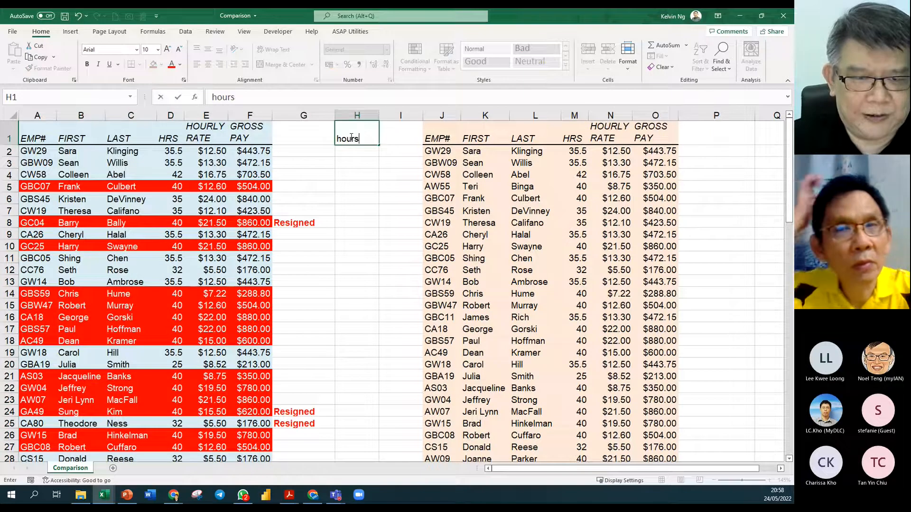
{"action": "key", "text": "Return"}
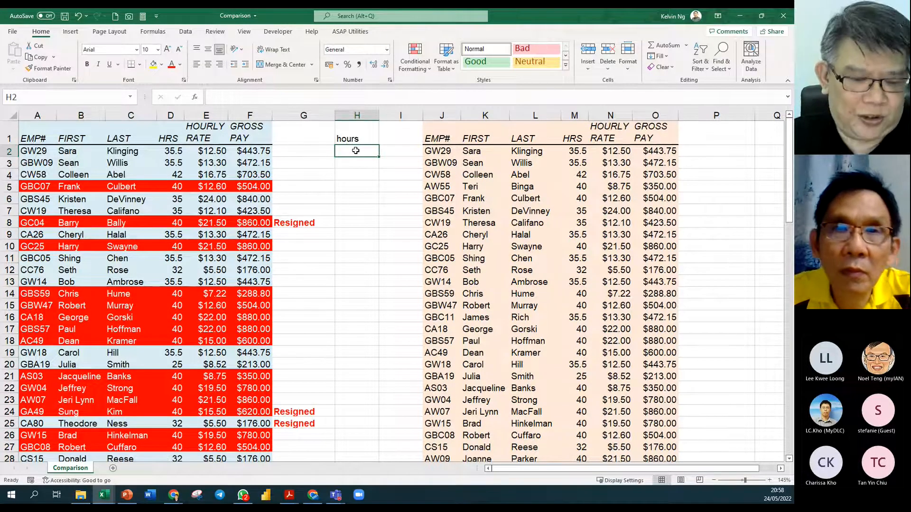
{"action": "type", "text": "35"}
{"action": "left_click", "coordinate": [363, 210]}
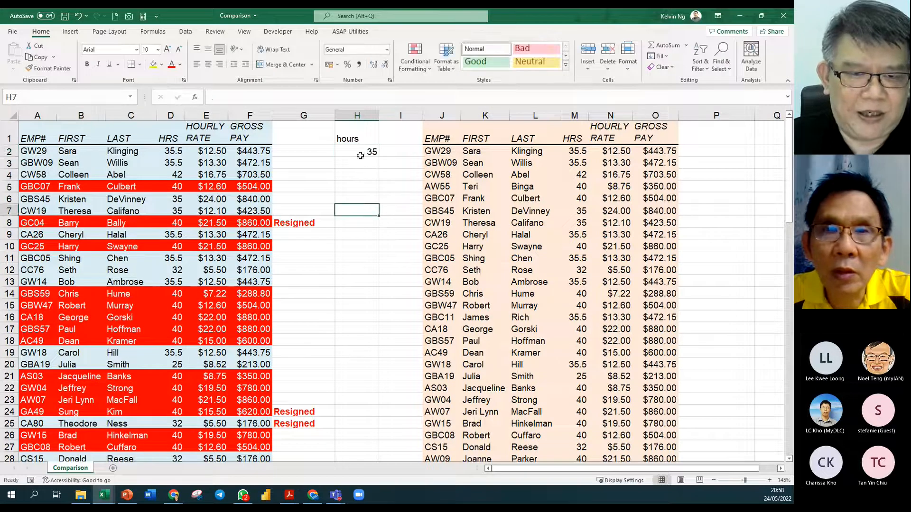
{"action": "left_click_drag", "start_coordinate": [359, 139], "coordinate": [361, 152]}
{"action": "left_click", "coordinate": [208, 64]}
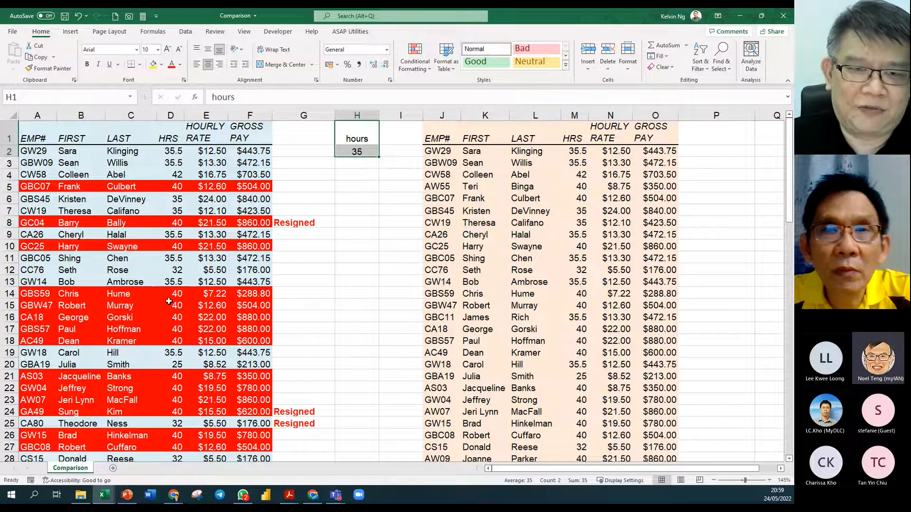
Edit the January table's =$D1=40 conditional formatting rule to use the formula =$D1=$H$2 and apply it
{"action": "left_click_drag", "start_coordinate": [21, 140], "coordinate": [239, 370]}
{"action": "key", "text": "ctrl+shift+Down"}
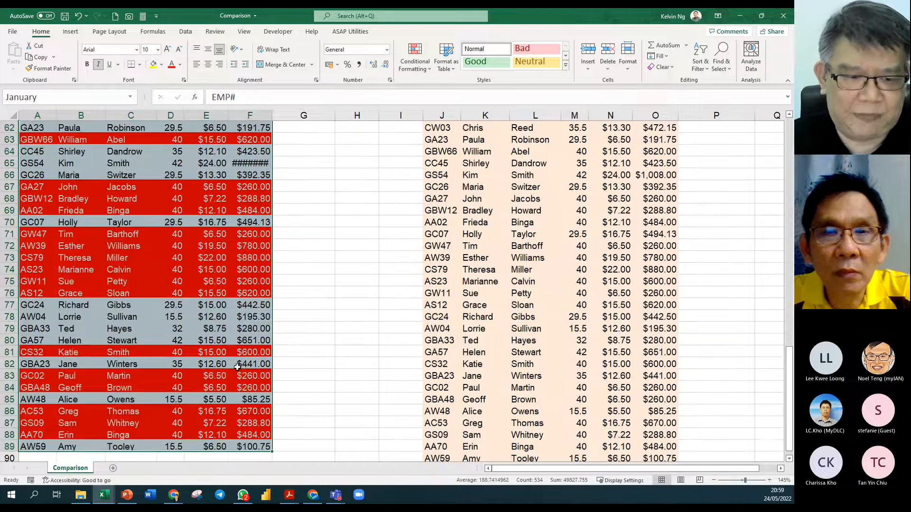
{"action": "left_click", "coordinate": [423, 63]}
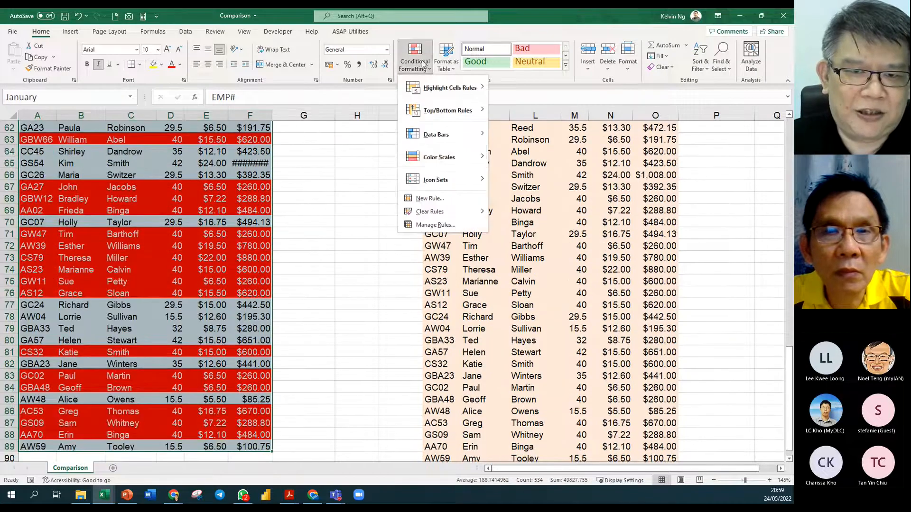
{"action": "left_click", "coordinate": [434, 225]}
{"action": "double_click", "coordinate": [463, 196]}
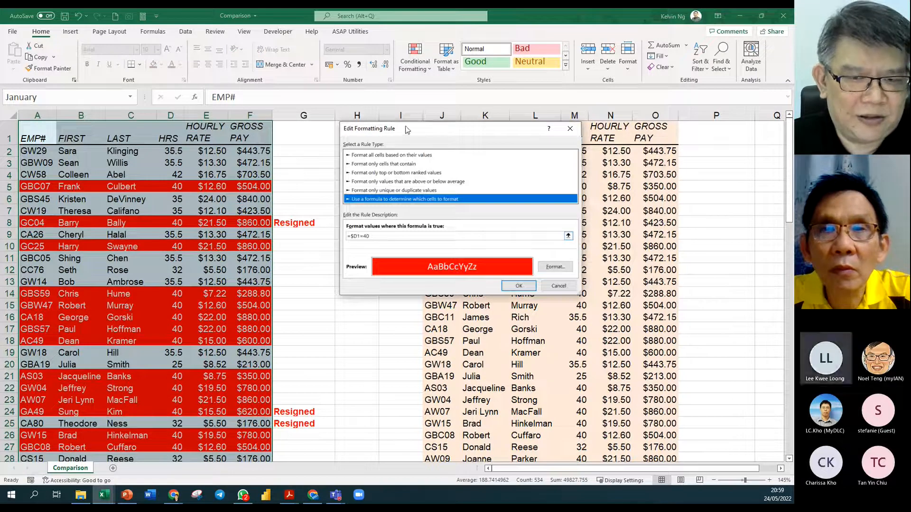
{"action": "left_click_drag", "start_coordinate": [407, 130], "coordinate": [491, 123]}
{"action": "left_click", "coordinate": [461, 231]}
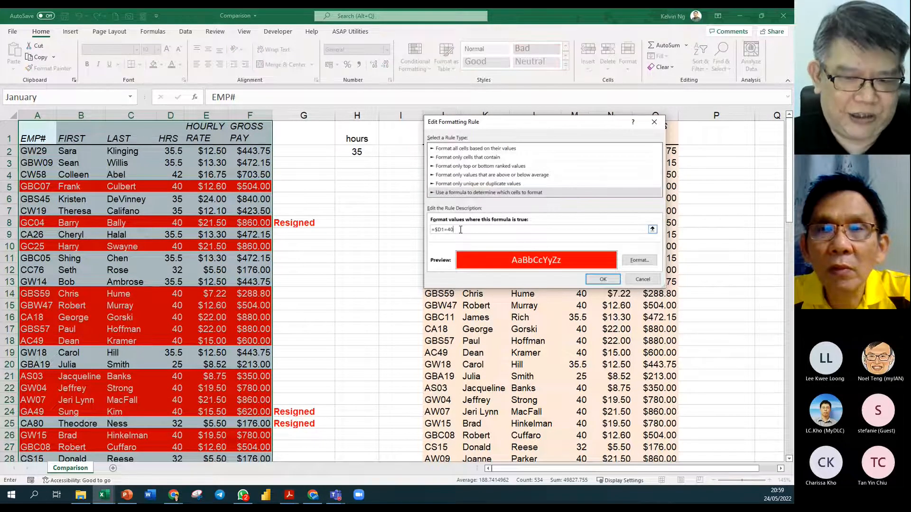
{"action": "left_click", "coordinate": [357, 153]}
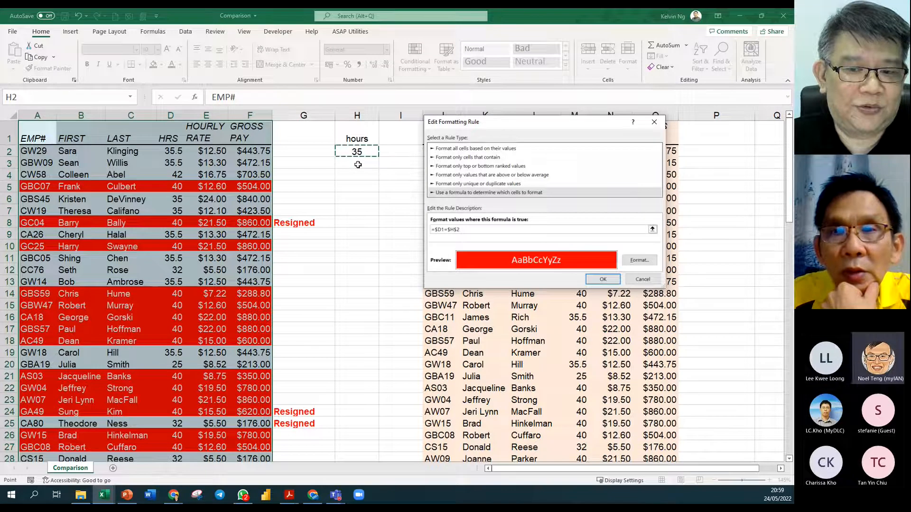
{"action": "left_click", "coordinate": [603, 280]}
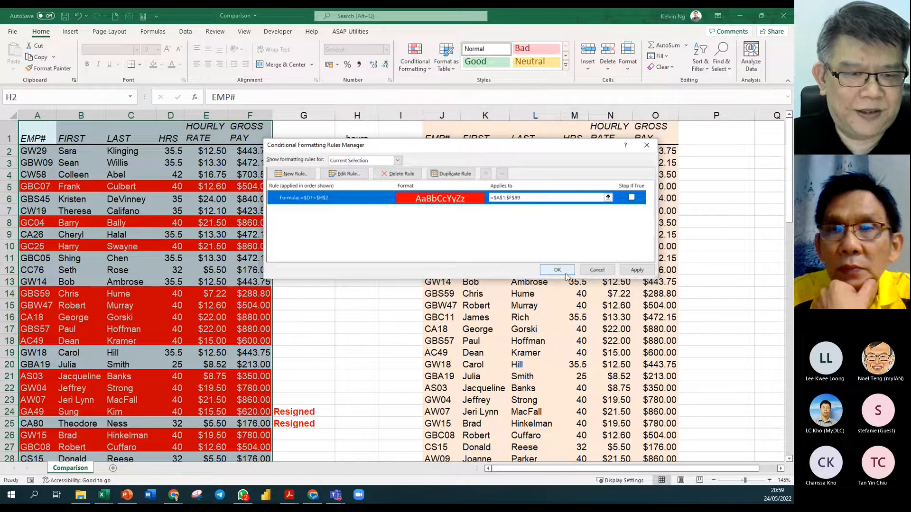
{"action": "left_click", "coordinate": [565, 272]}
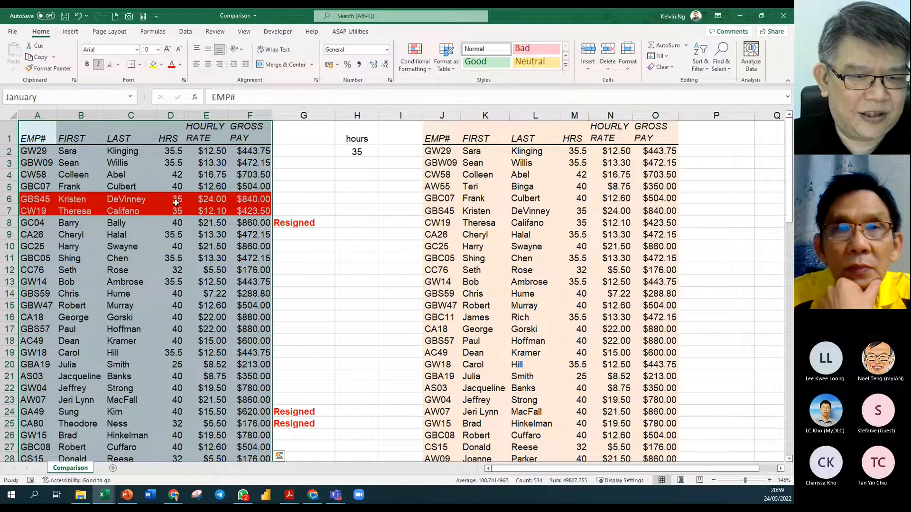
Set the hours value in H2 to 32 and look through the January table's highlighted rows
{"action": "left_click", "coordinate": [355, 150]}
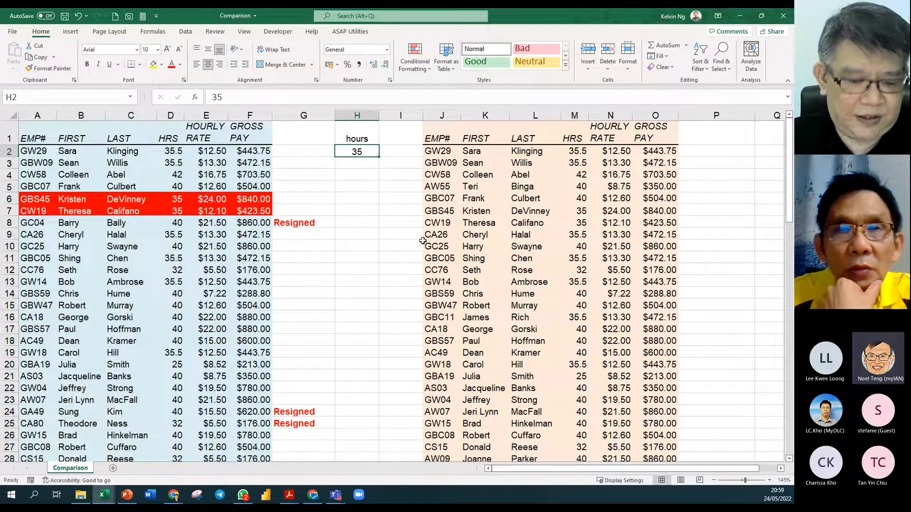
{"action": "type", "text": "32"}
{"action": "key", "text": "Return"}
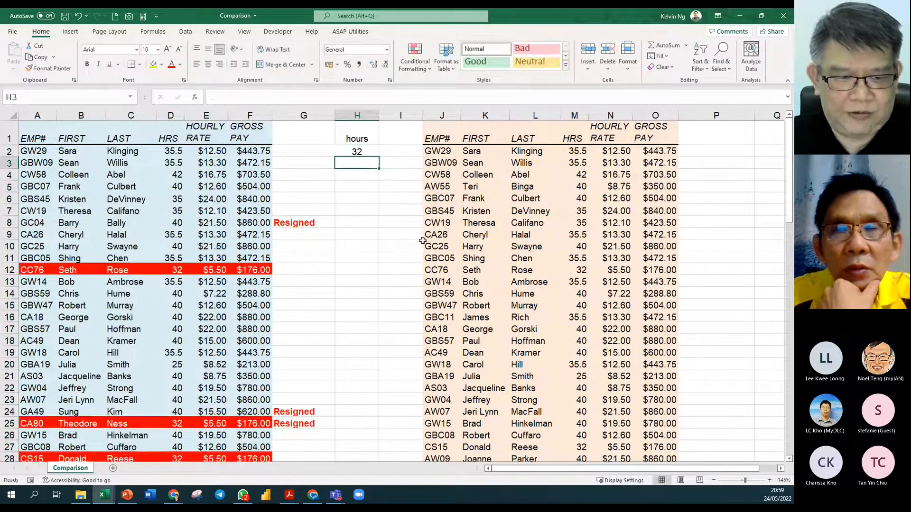
{"action": "scroll", "coordinate": [168, 304], "scroll_direction": "down", "scroll_amount": 5}
{"action": "scroll", "coordinate": [180, 338], "scroll_direction": "down", "scroll_amount": 7}
{"action": "scroll", "coordinate": [201, 325], "scroll_direction": "up", "scroll_amount": 12}
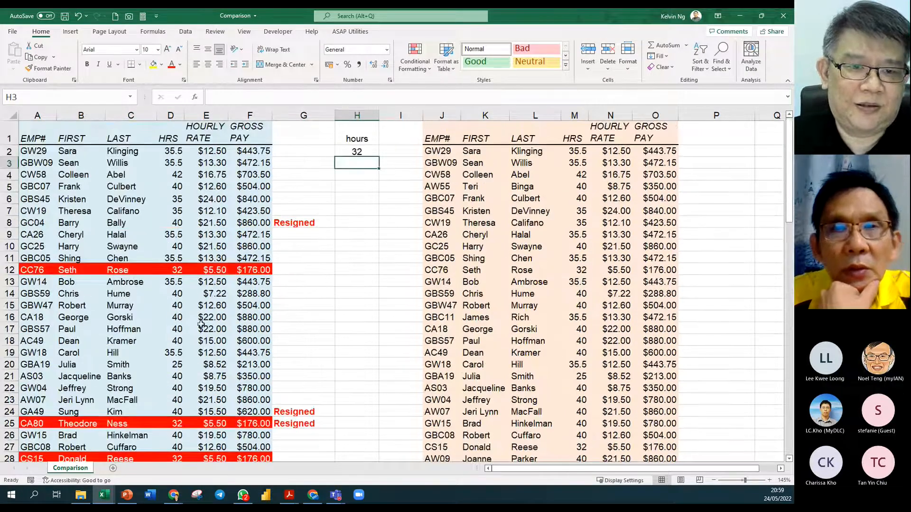
Set the hours value in H2 to 35.5, check the highlighted January rows, and color the H2 value red
{"action": "left_click", "coordinate": [365, 151]}
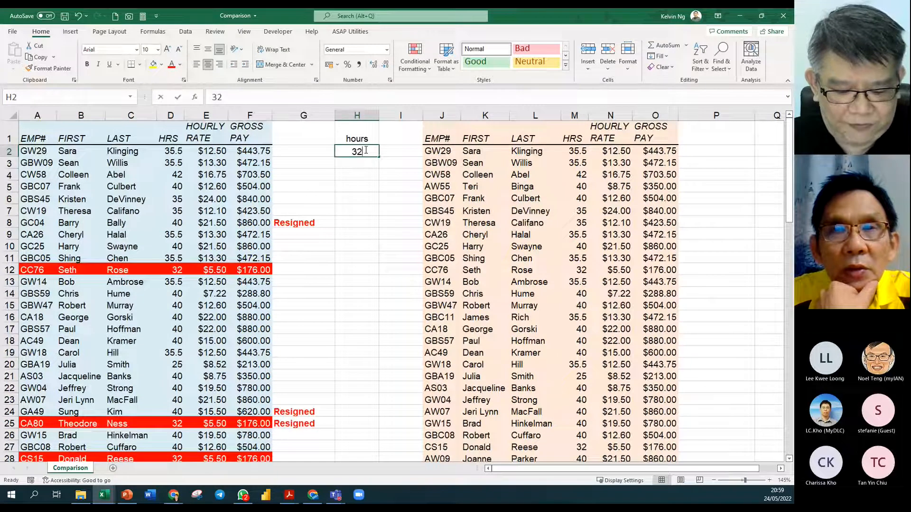
{"action": "type", "text": "35.5"}
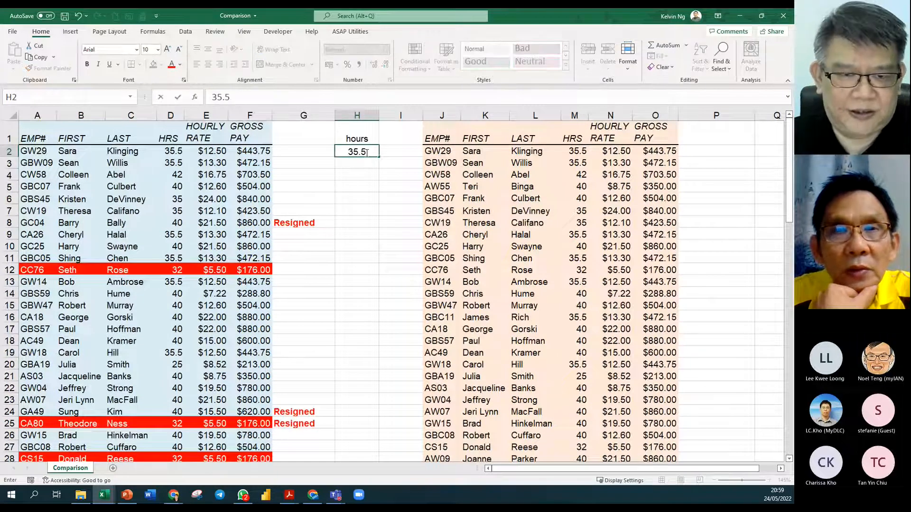
{"action": "key", "text": "Return"}
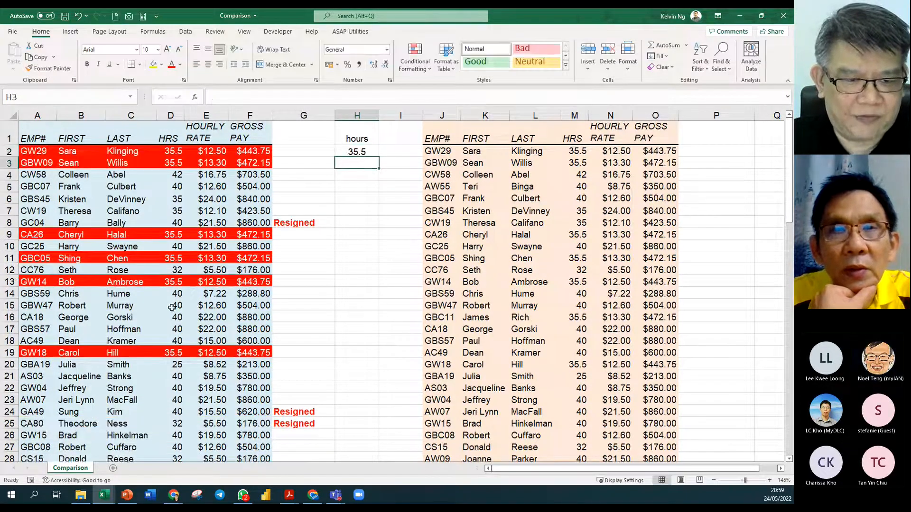
{"action": "scroll", "coordinate": [191, 377], "scroll_direction": "down", "scroll_amount": 8}
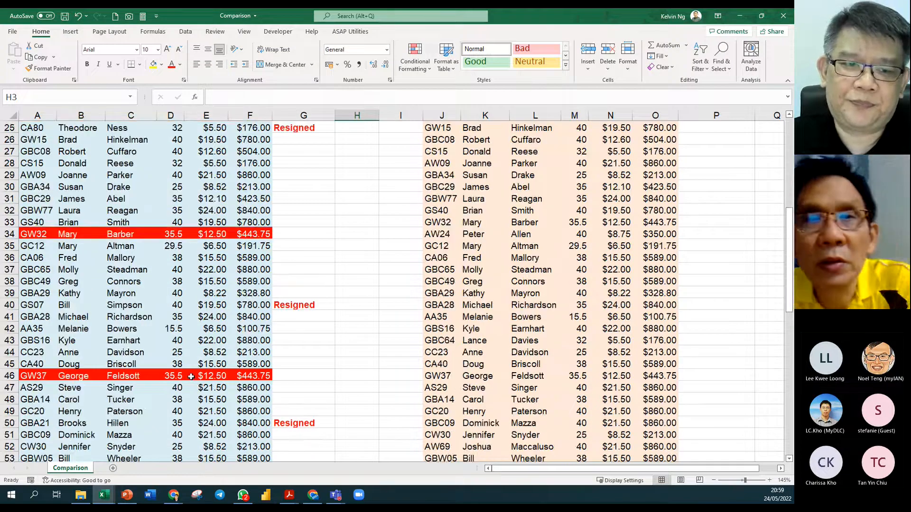
{"action": "scroll", "coordinate": [191, 376], "scroll_direction": "up", "scroll_amount": 8}
{"action": "left_click", "coordinate": [336, 150]}
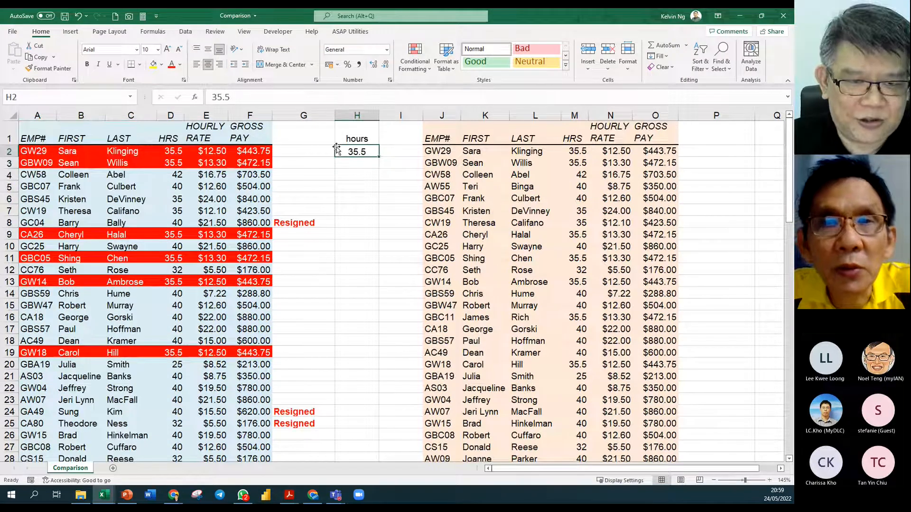
{"action": "left_click", "coordinate": [171, 65]}
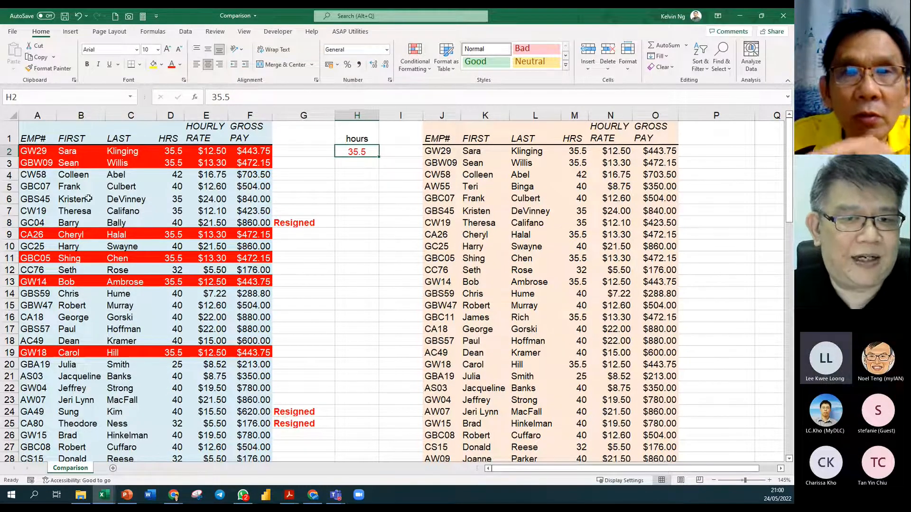
Select all data rows of the February table, J2:O90, without the header row
{"action": "left_click", "coordinate": [783, 471]}
{"action": "left_click_drag", "start_coordinate": [304, 126], "coordinate": [528, 233]}
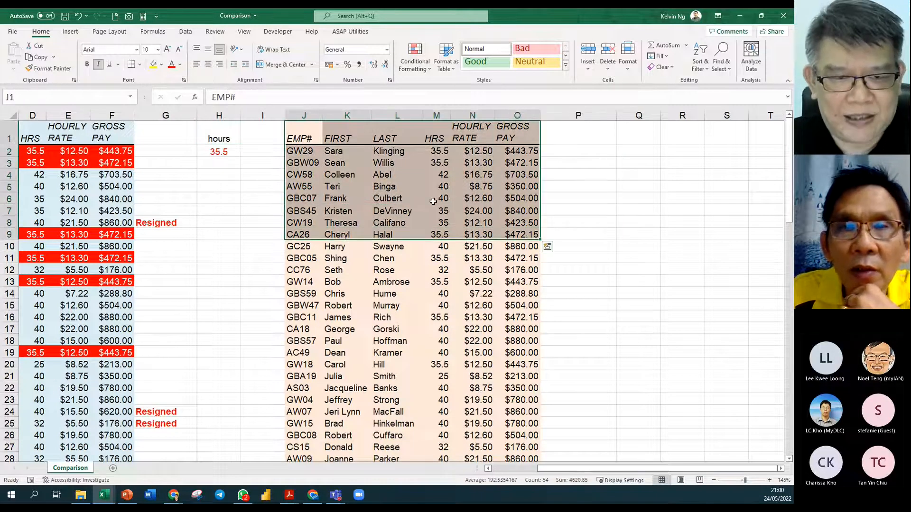
{"action": "left_click", "coordinate": [417, 197]}
{"action": "left_click", "coordinate": [308, 151]}
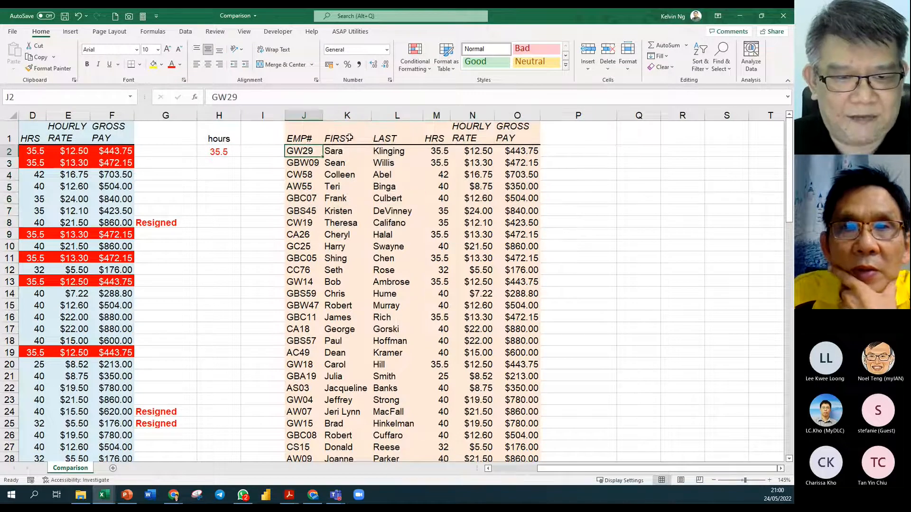
{"action": "left_click_drag", "start_coordinate": [303, 151], "coordinate": [522, 163]}
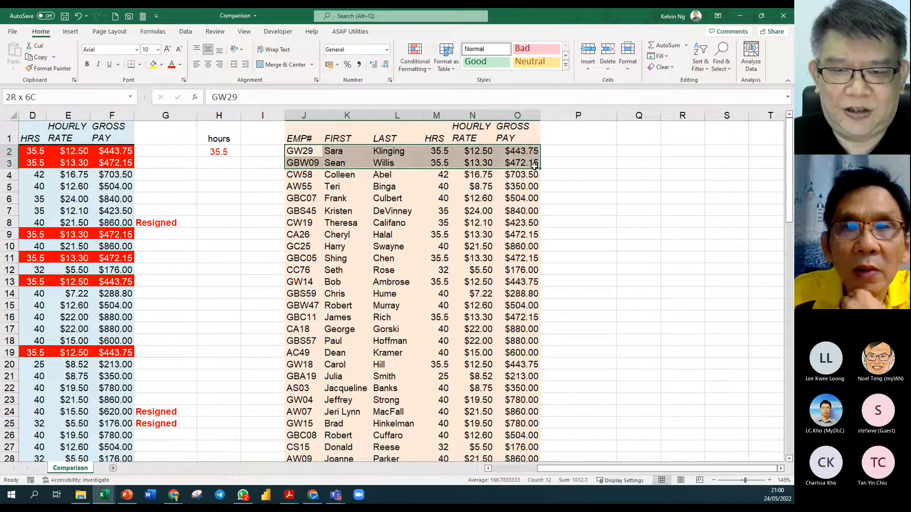
{"action": "left_click", "coordinate": [307, 150]}
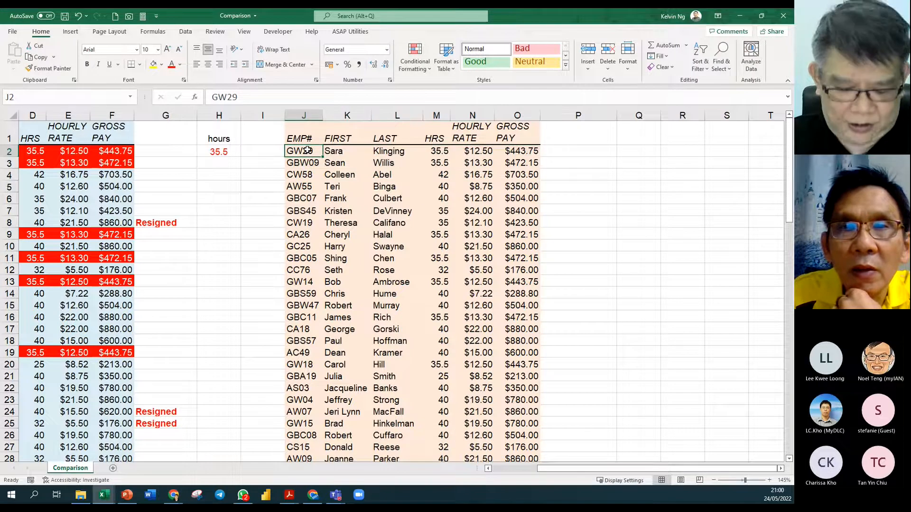
{"action": "key", "text": "ctrl+shift+Right"}
{"action": "key", "text": "ctrl+shift+Down"}
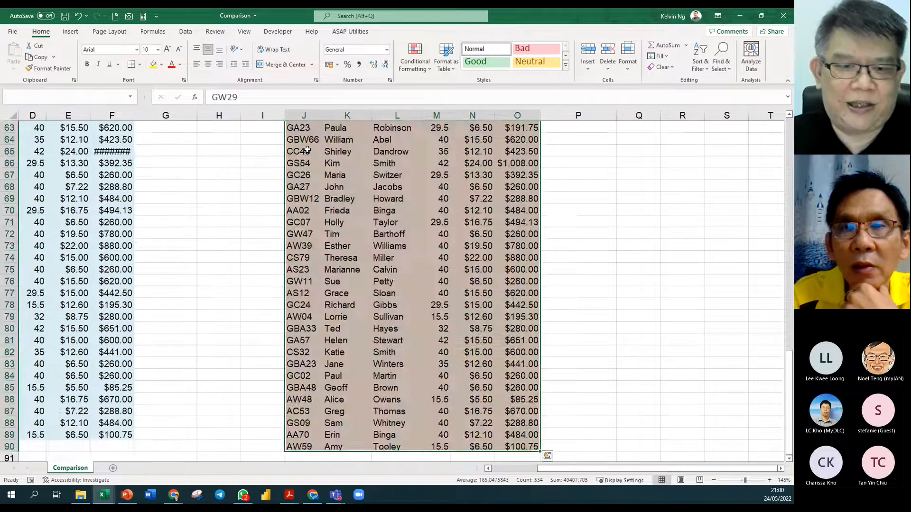
{"action": "scroll", "coordinate": [475, 282], "scroll_direction": "up", "scroll_amount": 20}
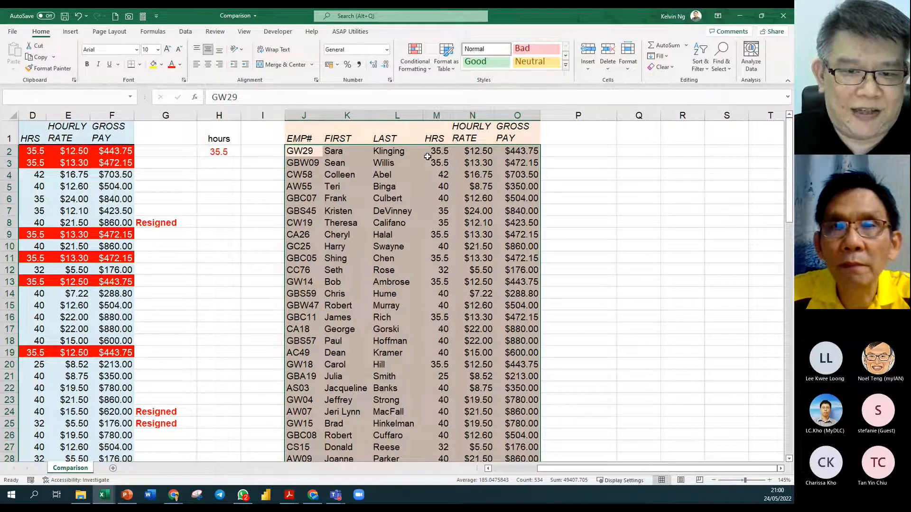
Start a conditional formatting rule on the selected February rows that uses a formula to determine which cells to format
{"action": "left_click", "coordinate": [416, 59]}
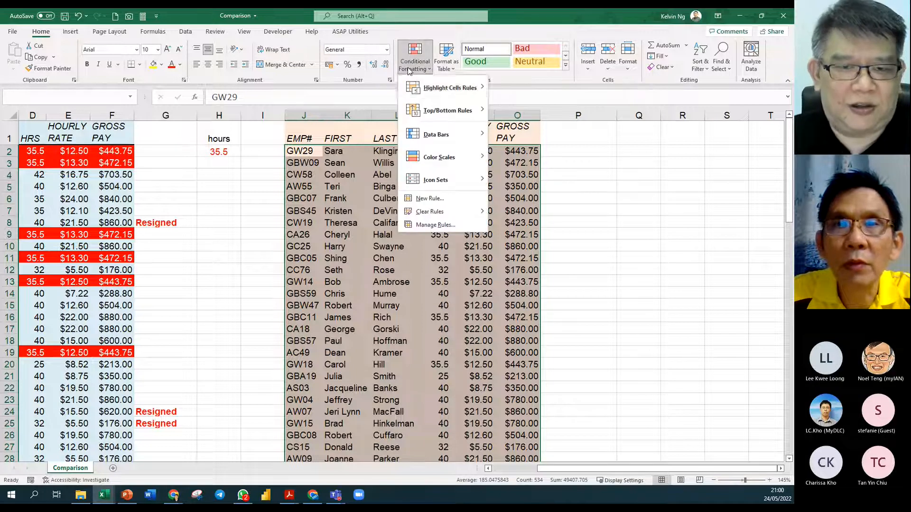
{"action": "left_click", "coordinate": [429, 198]}
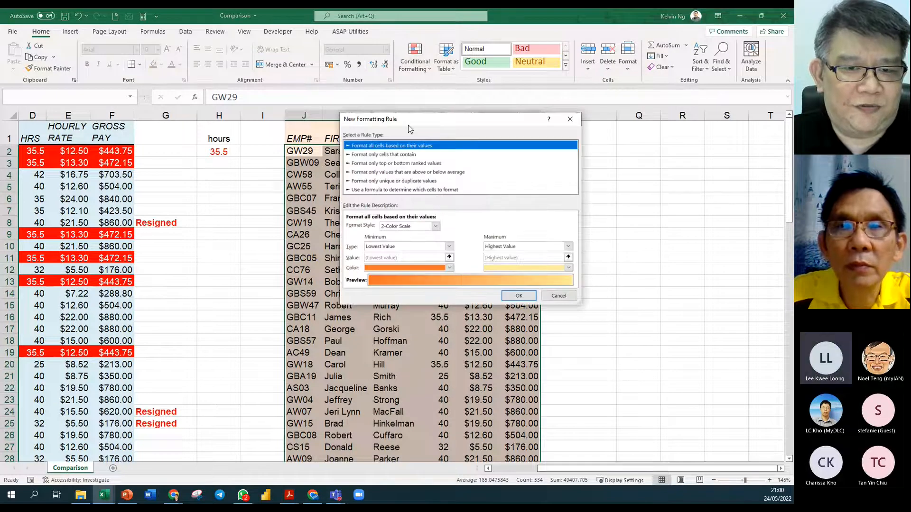
{"action": "left_click_drag", "start_coordinate": [409, 129], "coordinate": [575, 112]}
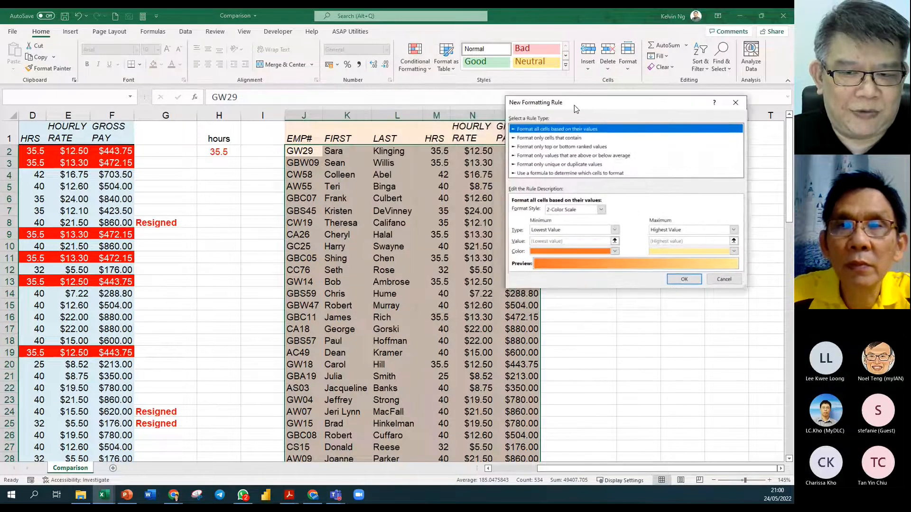
{"action": "left_click", "coordinate": [540, 173]}
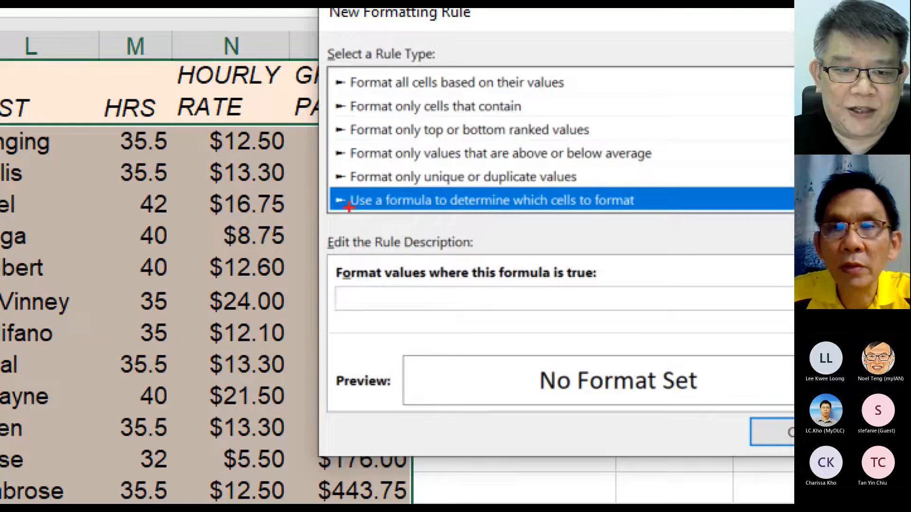
{"action": "left_click_drag", "start_coordinate": [375, 209], "coordinate": [319, 232]}
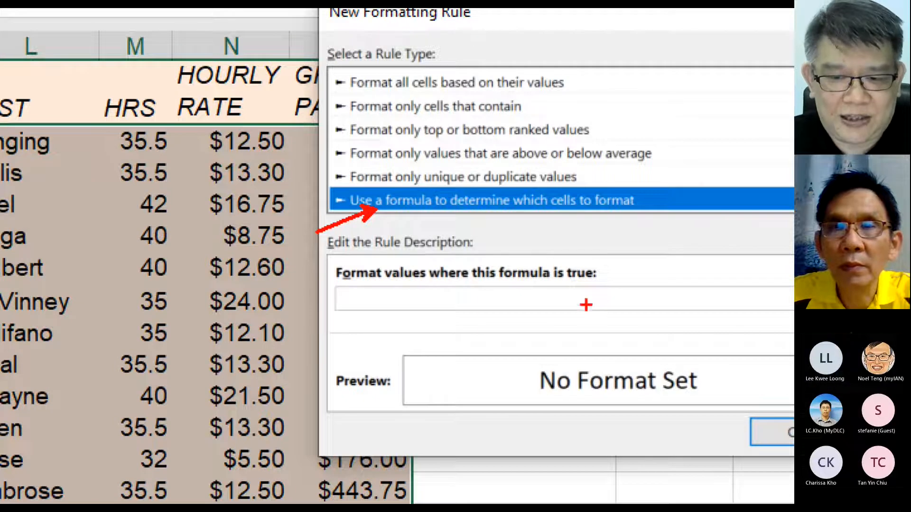
{"action": "left_click_drag", "start_coordinate": [617, 280], "coordinate": [327, 319]}
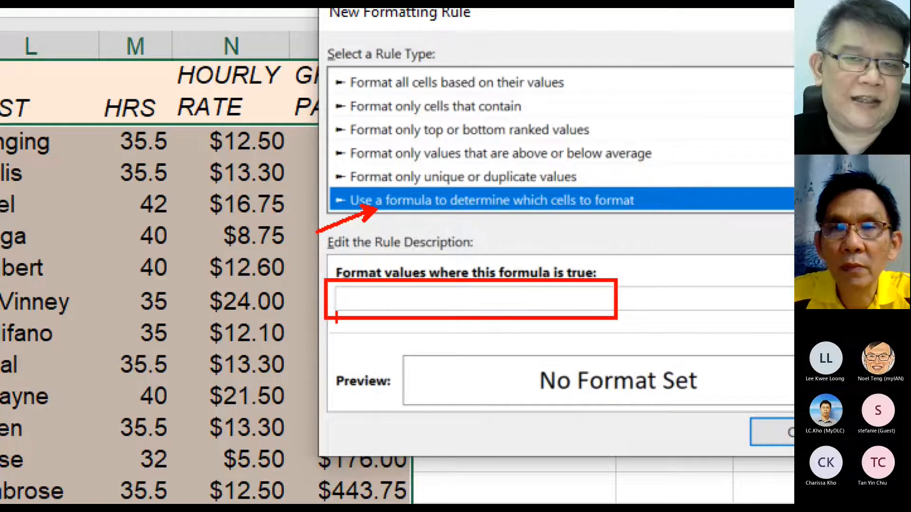
Enter the rule formula =$M2=$H$2 so February rows are formatted when their hours match the hours cell
{"action": "key", "text": "Escape"}
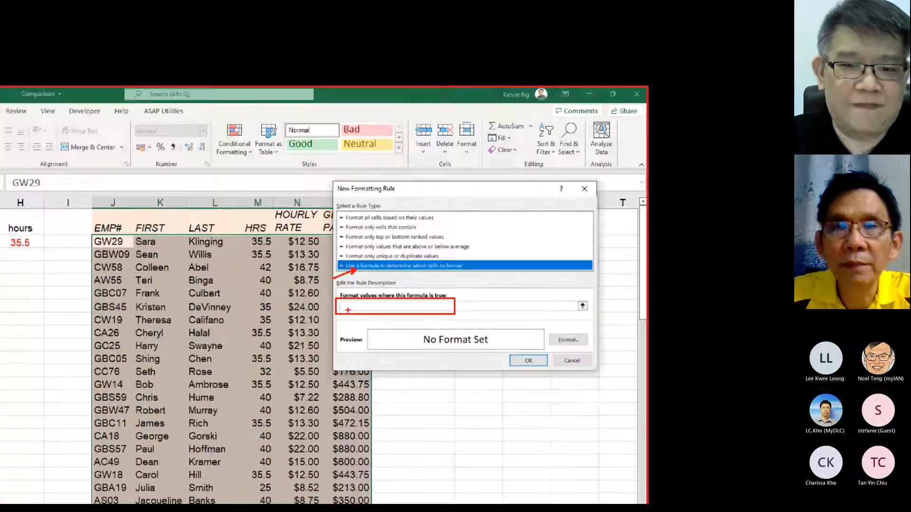
{"action": "left_click", "coordinate": [530, 212]}
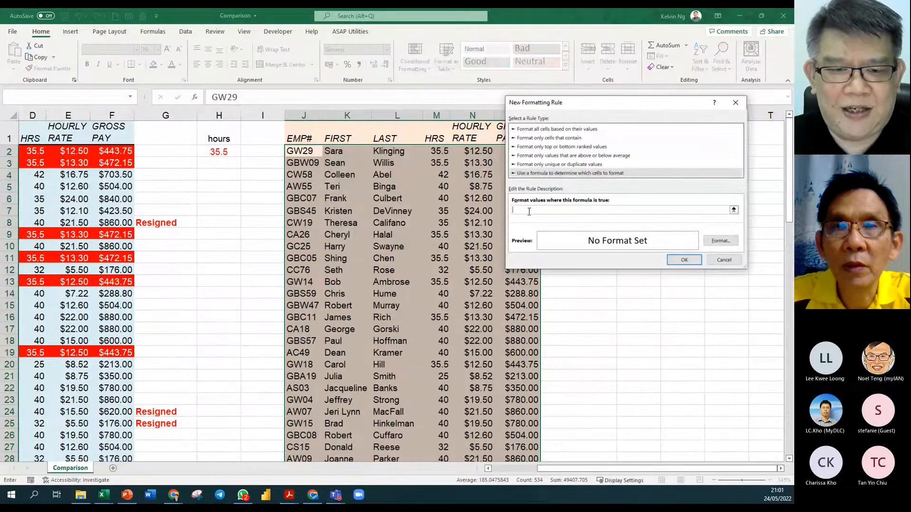
{"action": "left_click_drag", "start_coordinate": [570, 103], "coordinate": [616, 97]}
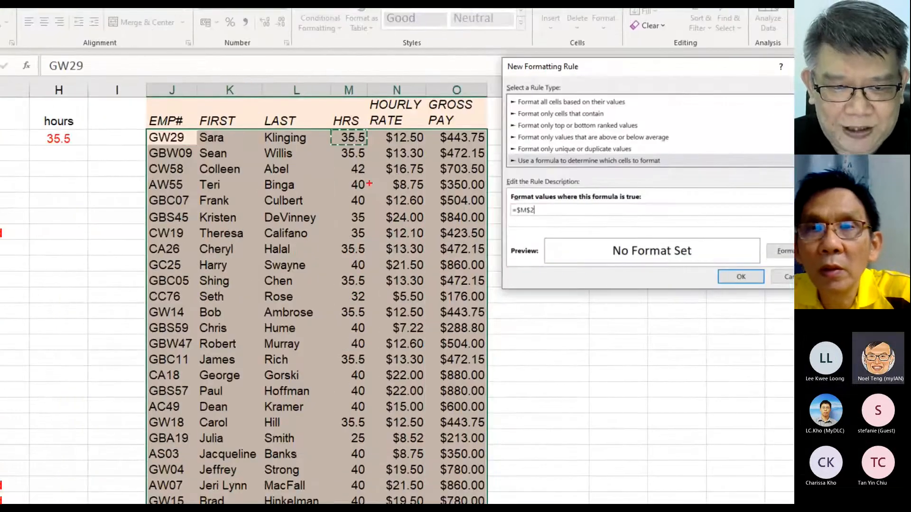
{"action": "left_click_drag", "start_coordinate": [368, 148], "coordinate": [389, 198]}
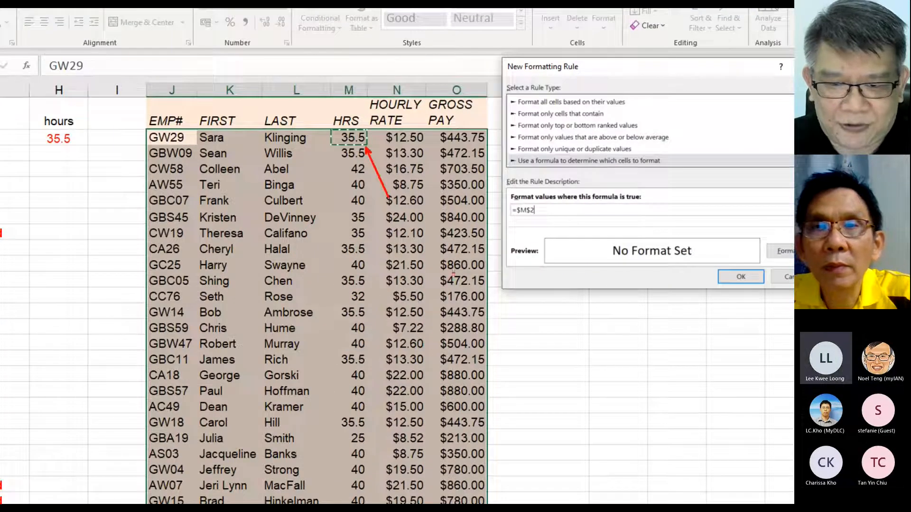
{"action": "left_click_drag", "start_coordinate": [538, 220], "coordinate": [545, 250]}
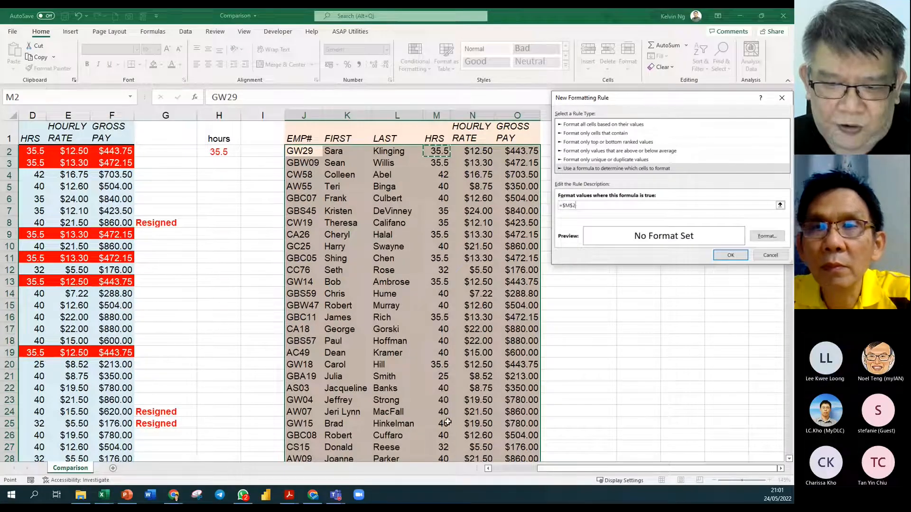
{"action": "key", "text": "BackSpace"}
{"action": "key", "text": "BackSpace"}
{"action": "key", "text": "BackSpace"}
{"action": "key", "text": "BackSpace"}
{"action": "key", "text": "BackSpace"}
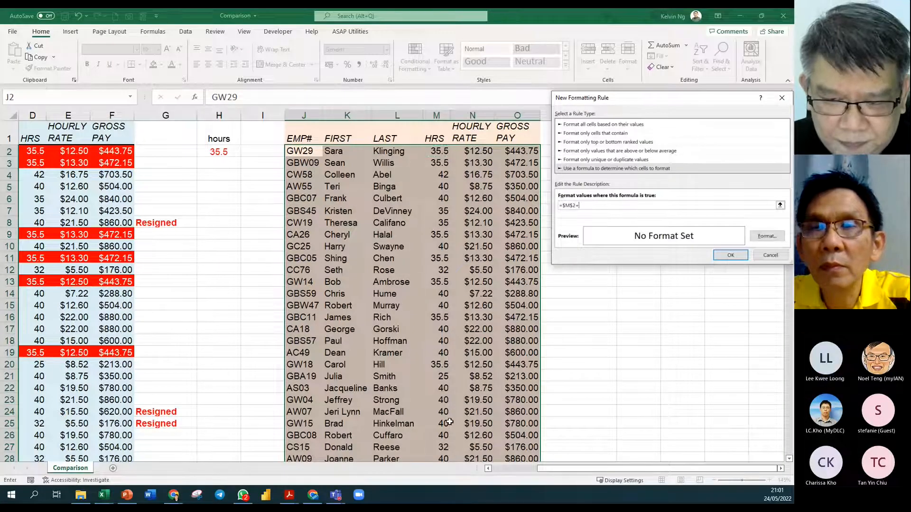
{"action": "key", "text": "BackSpace"}
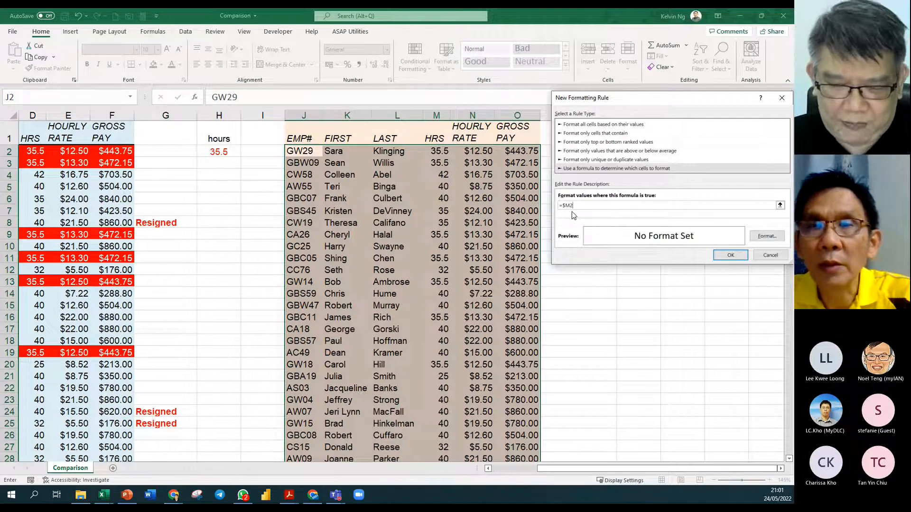
{"action": "type", "text": "="}
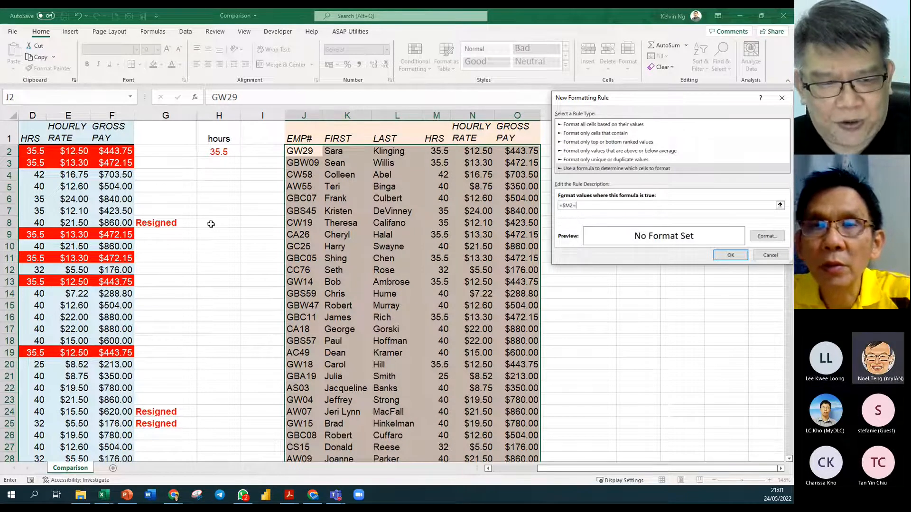
{"action": "left_click", "coordinate": [220, 153]}
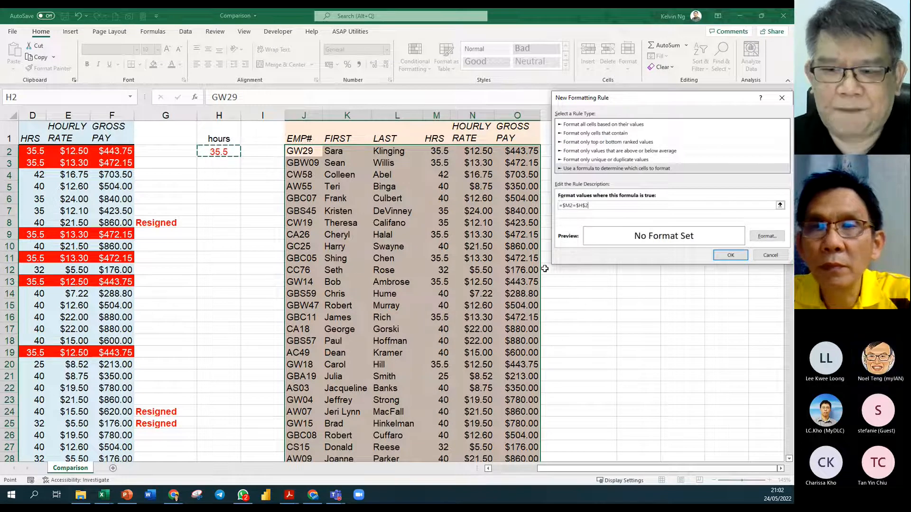
Give the rule a bold orange font and a purple fill, and apply it to the selected February rows
{"action": "left_click", "coordinate": [772, 242]}
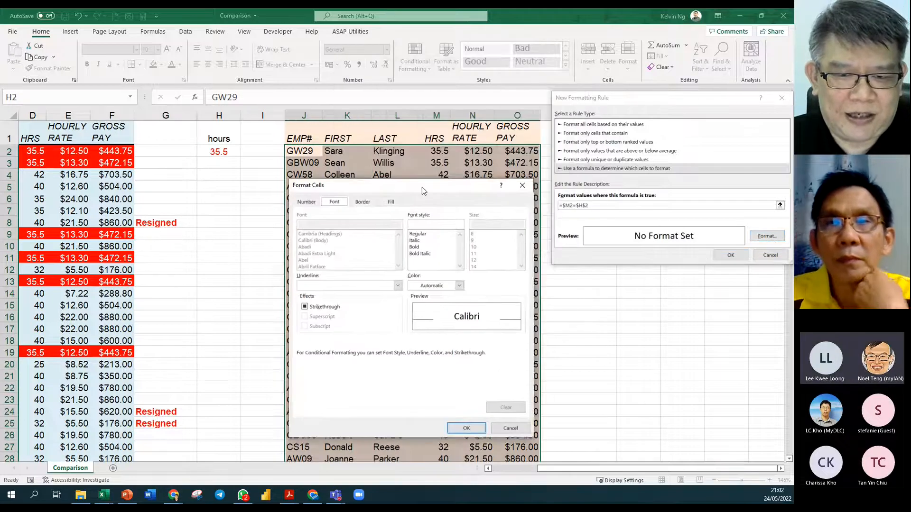
{"action": "left_click", "coordinate": [461, 286]}
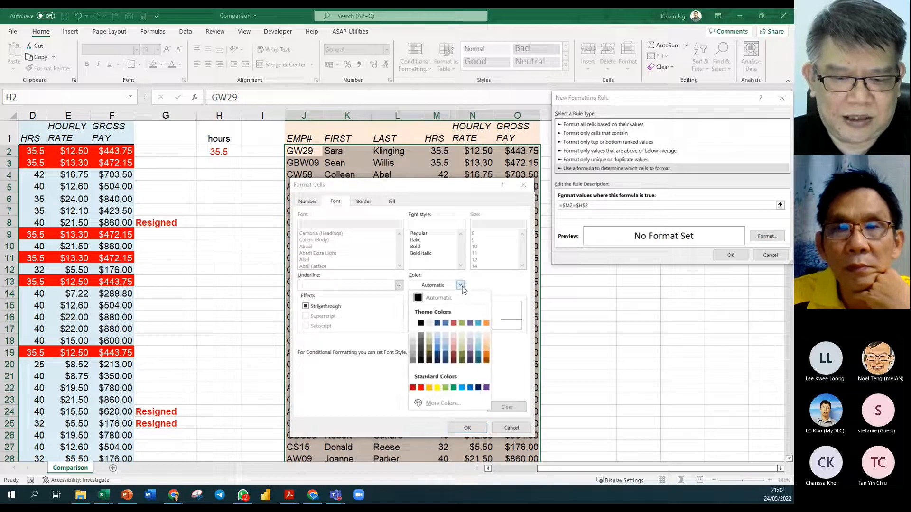
{"action": "left_click", "coordinate": [429, 389]}
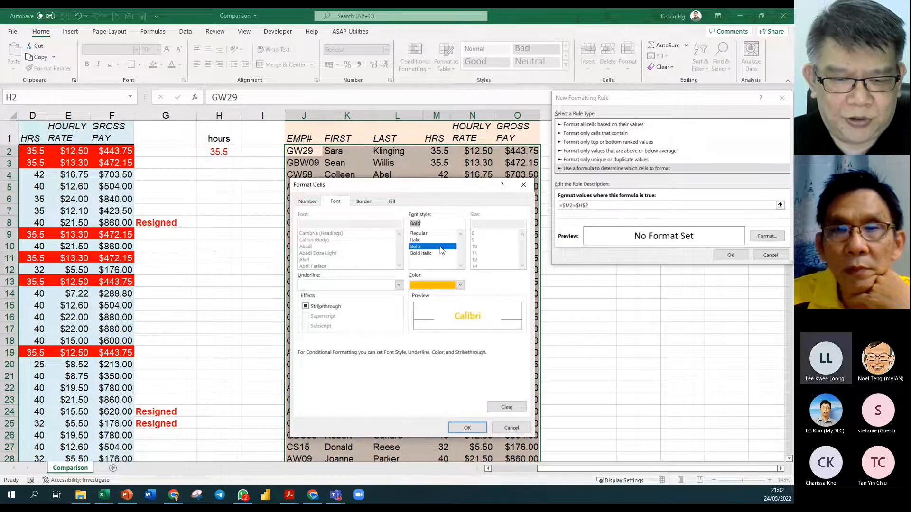
{"action": "left_click", "coordinate": [392, 201]}
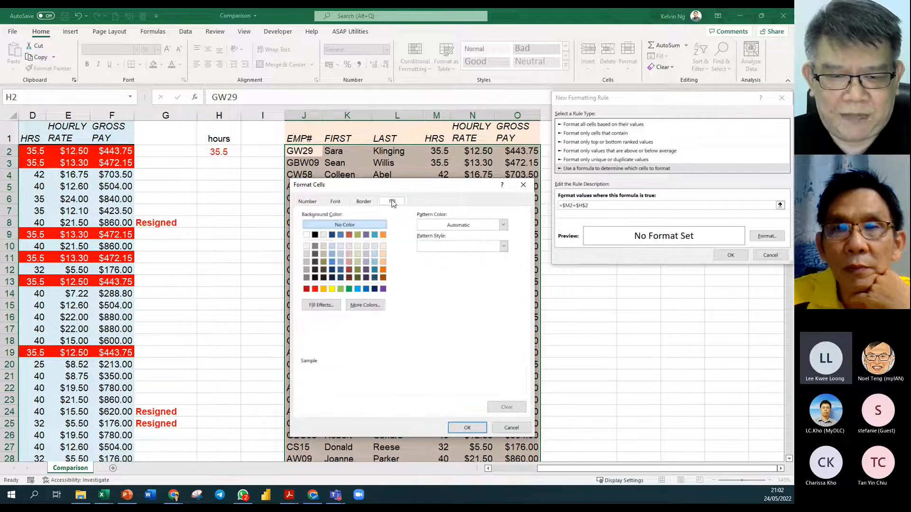
{"action": "left_click", "coordinate": [383, 289]}
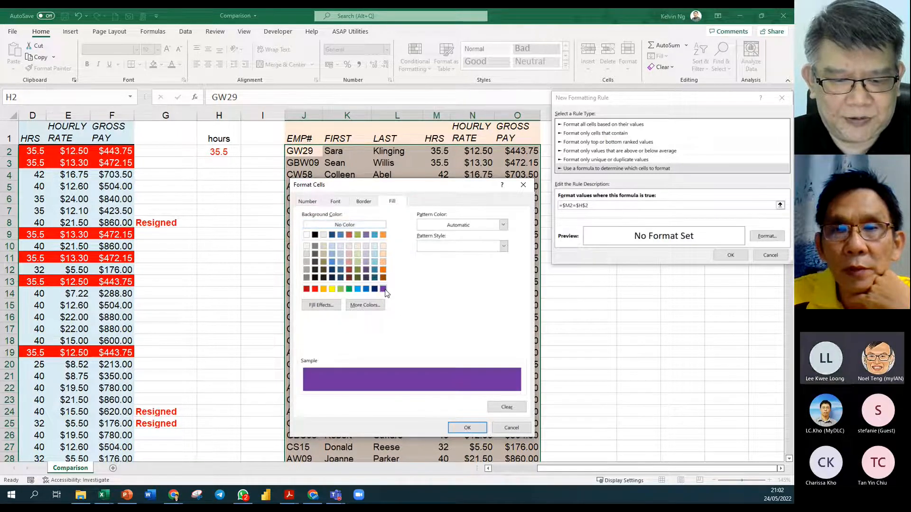
{"action": "left_click", "coordinate": [468, 428]}
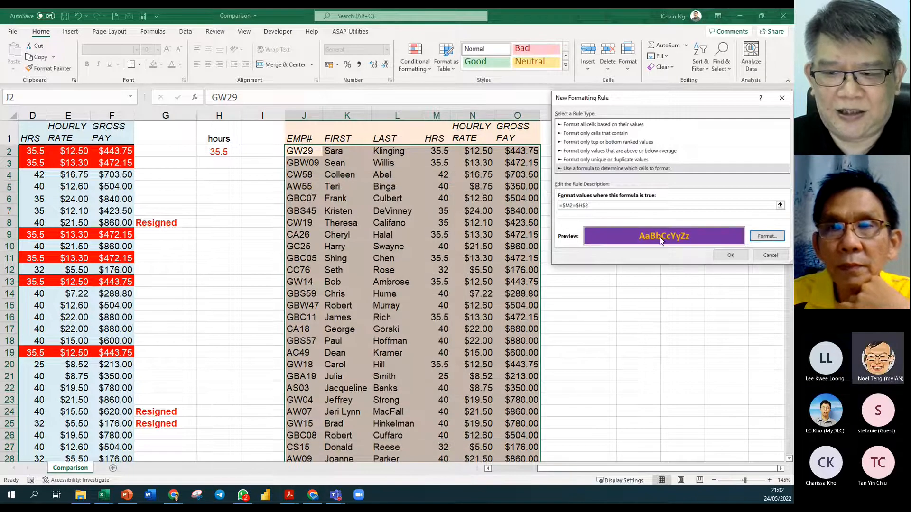
{"action": "left_click", "coordinate": [737, 258]}
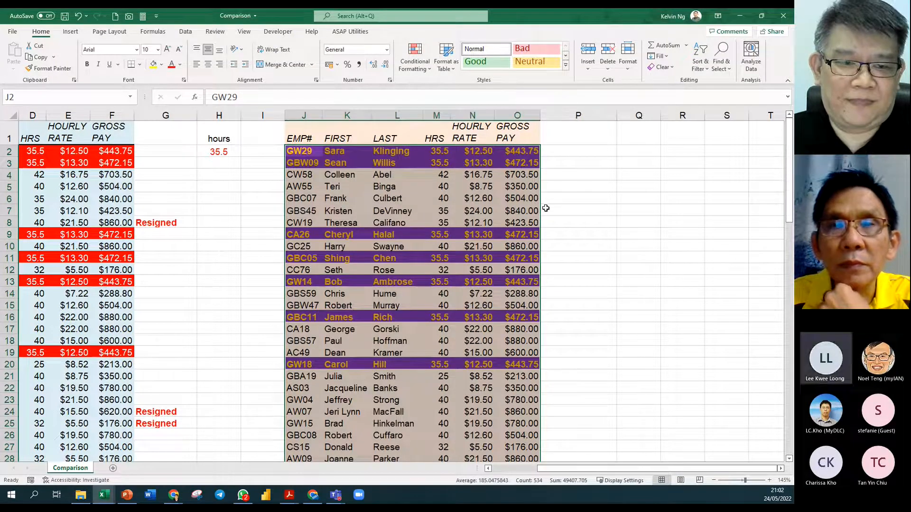
Set the hours value in H2 to 40 and check the highlighted rows in both tables
{"action": "left_click", "coordinate": [625, 211]}
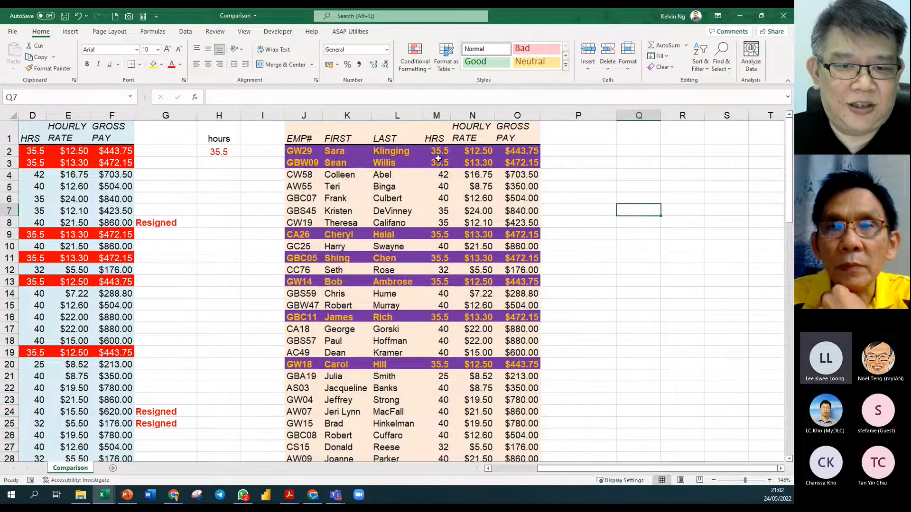
{"action": "left_click", "coordinate": [222, 152]}
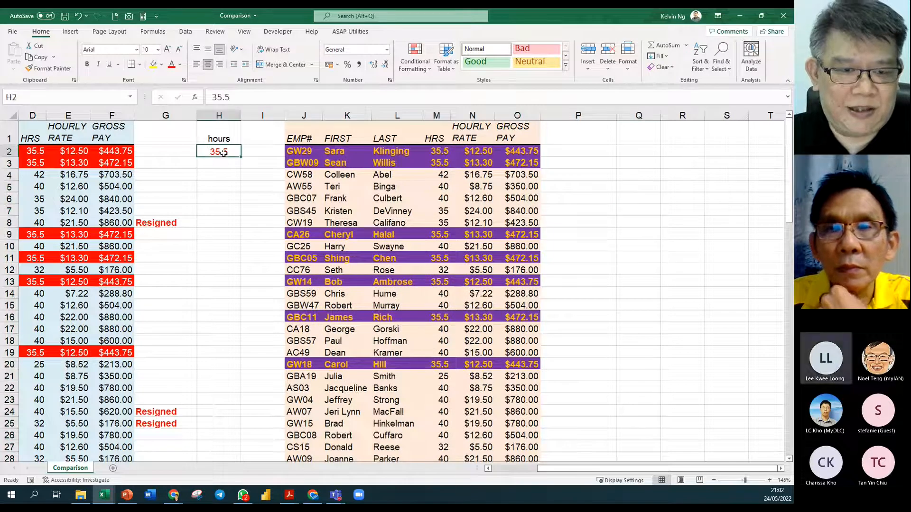
{"action": "type", "text": "40"}
{"action": "key", "text": "Return"}
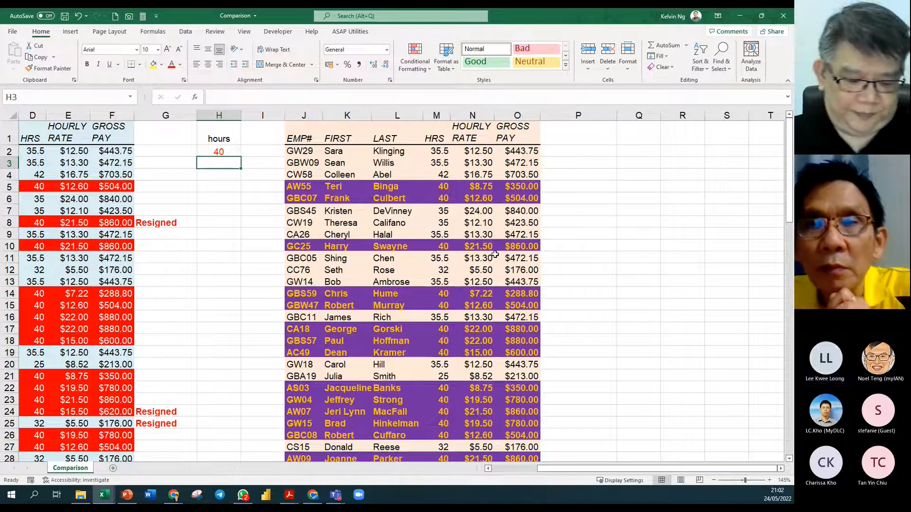
{"action": "scroll", "coordinate": [231, 198], "scroll_direction": "down", "scroll_amount": 1, "text": "ctrl"}
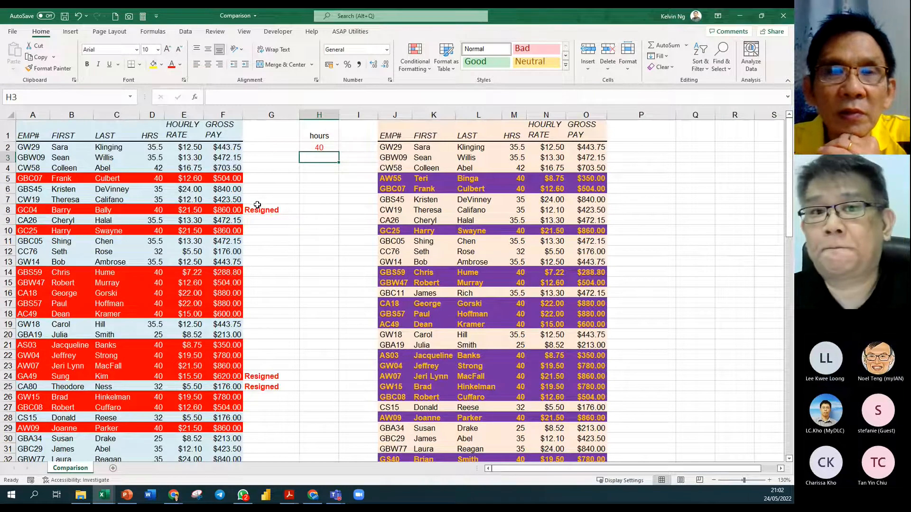
{"action": "left_click", "coordinate": [322, 187]}
{"action": "left_click", "coordinate": [330, 170]}
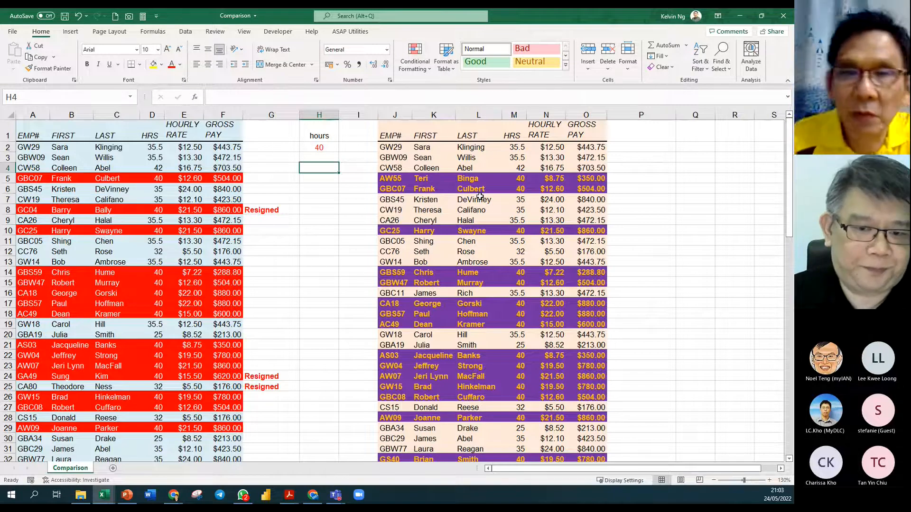
{"action": "left_click", "coordinate": [332, 150]}
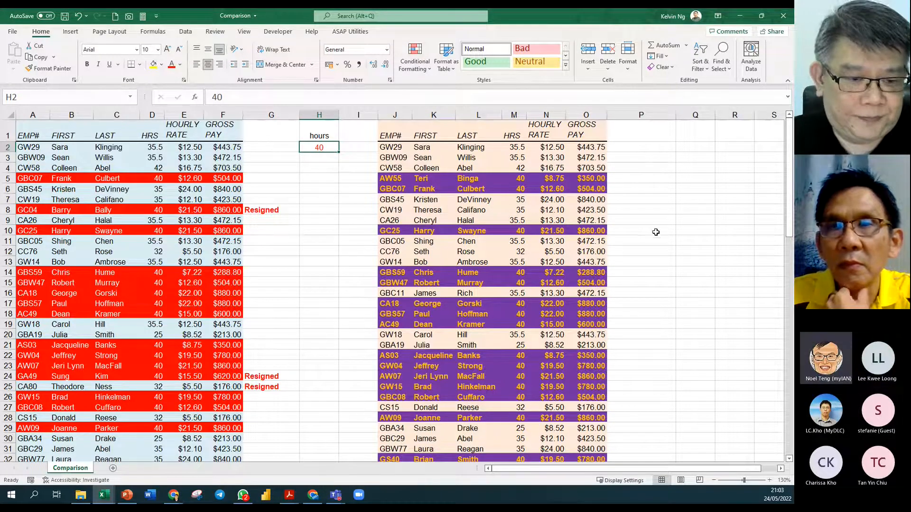
{"action": "left_click", "coordinate": [558, 259]}
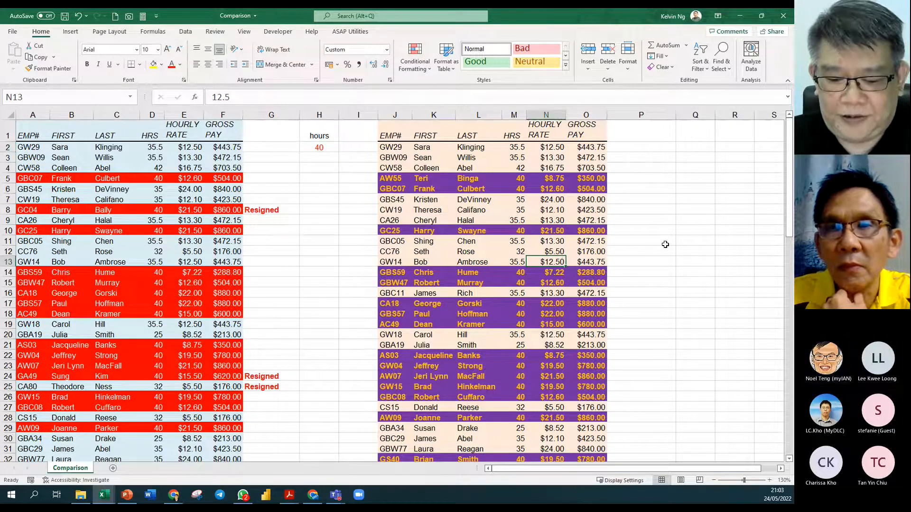
{"action": "left_click_drag", "start_coordinate": [403, 139], "coordinate": [593, 429]}
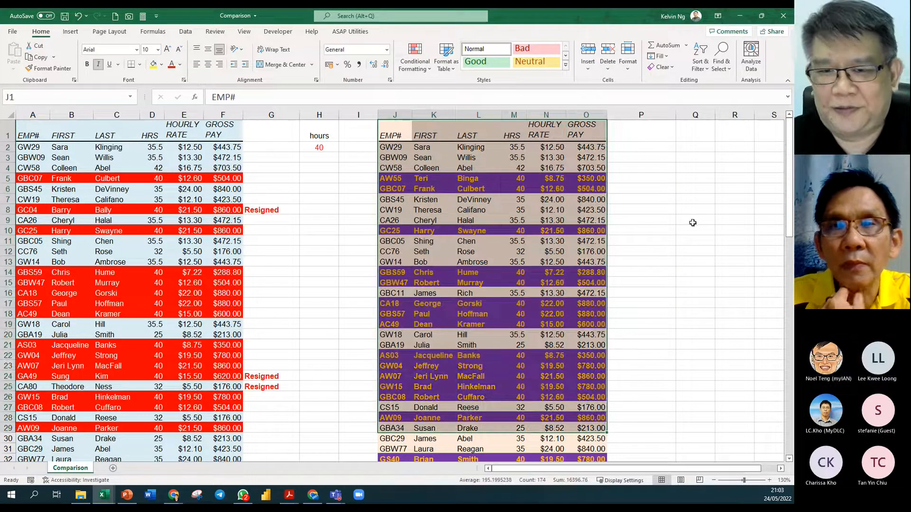
{"action": "left_click", "coordinate": [675, 191]}
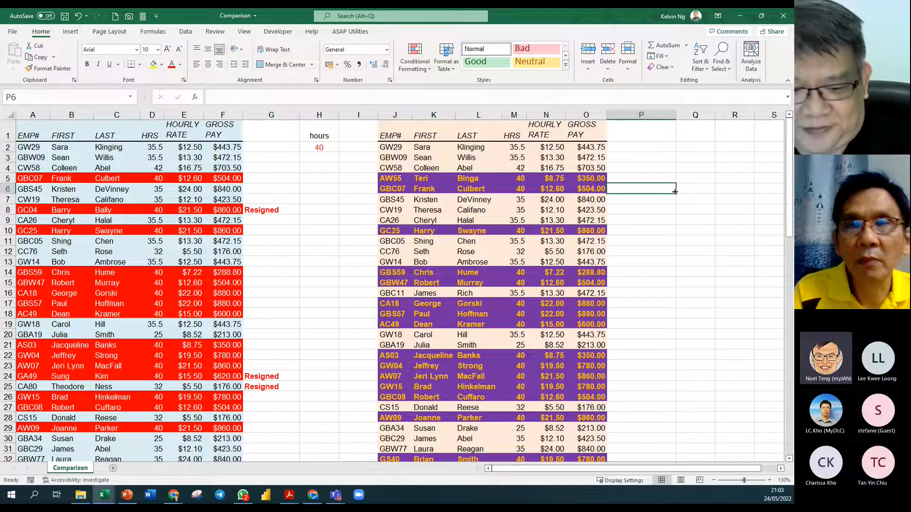
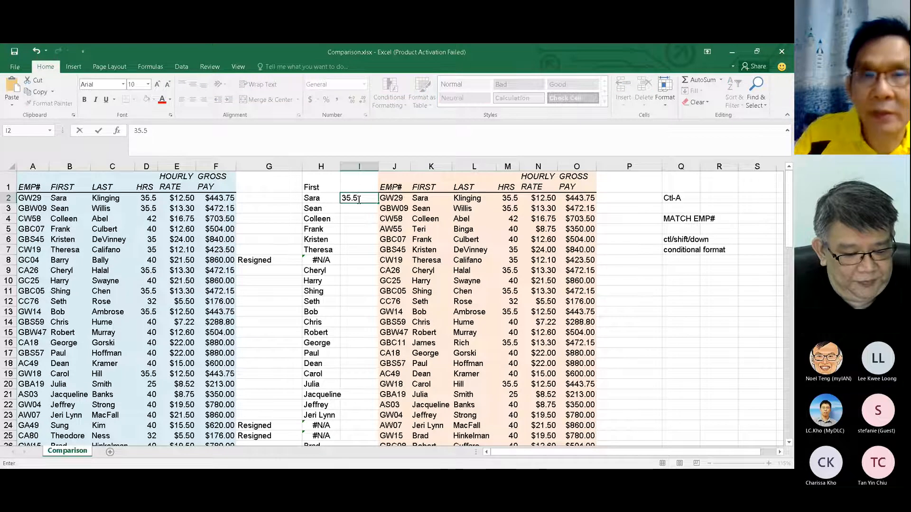
In the other Comparison.xlsx workbook, enter 35.5 in cell I2 and select J2, the February table's first data cell
{"action": "left_click", "coordinate": [365, 199]}
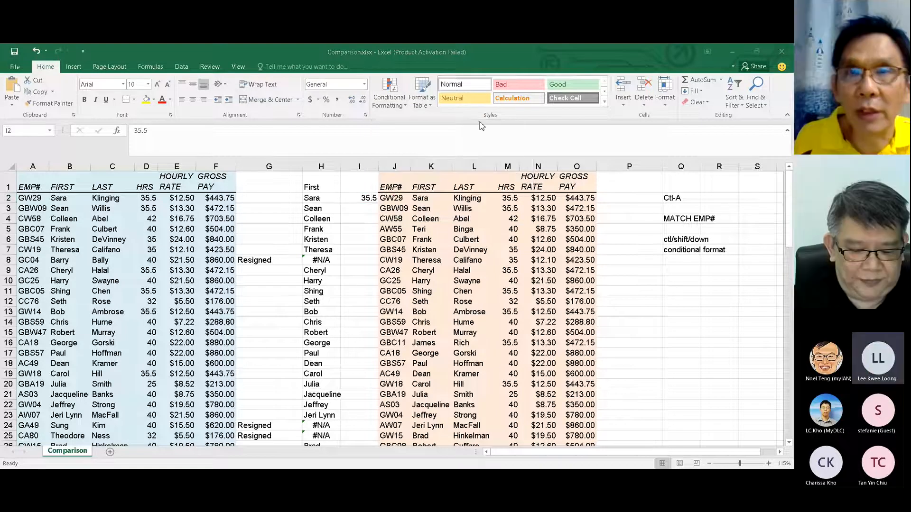
{"action": "left_click", "coordinate": [390, 198]}
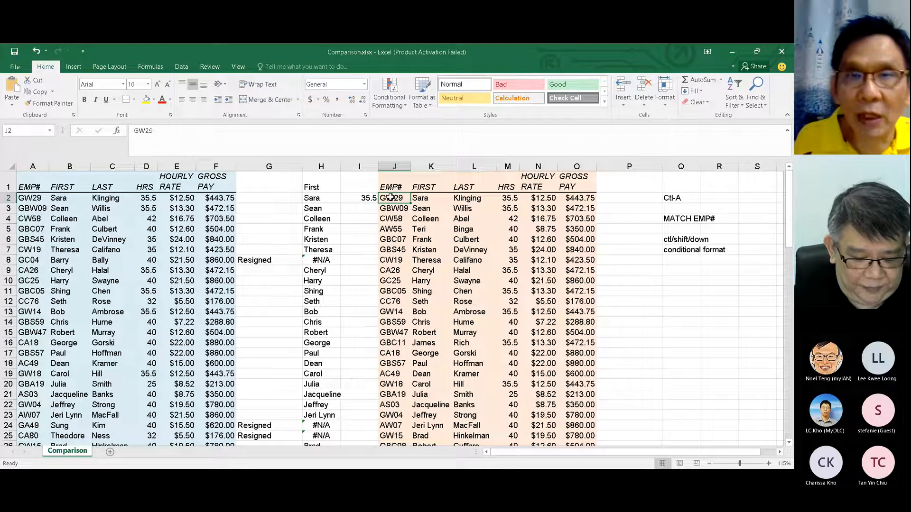
{"action": "left_click_drag", "start_coordinate": [390, 198], "coordinate": [413, 270]}
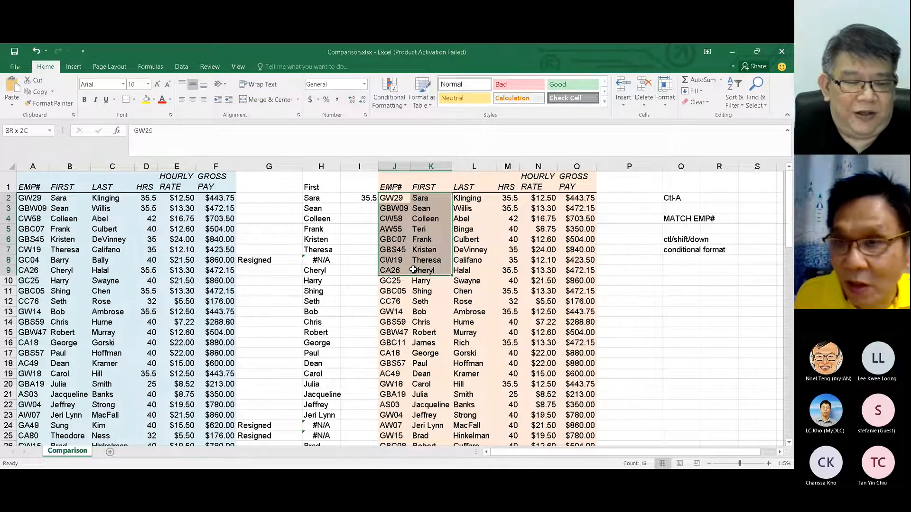
{"action": "left_click", "coordinate": [394, 200]}
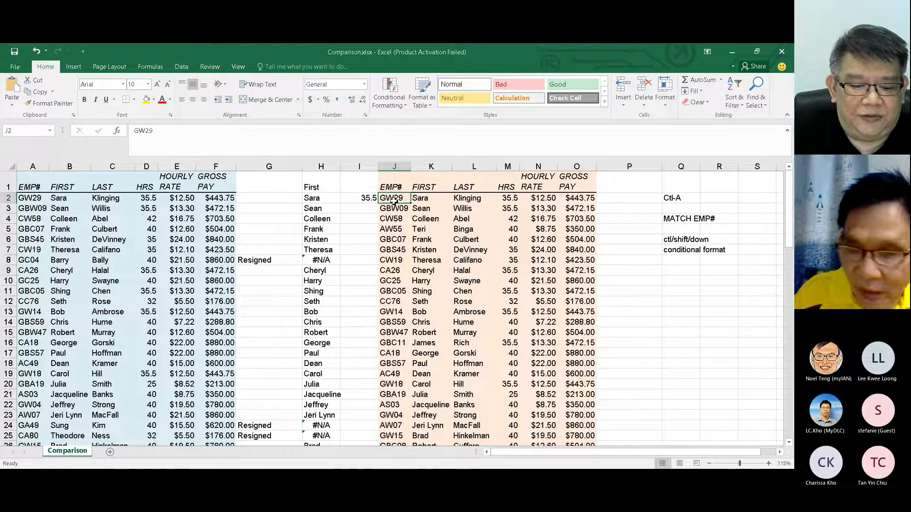
{"action": "key", "text": "ctrl+Right"}
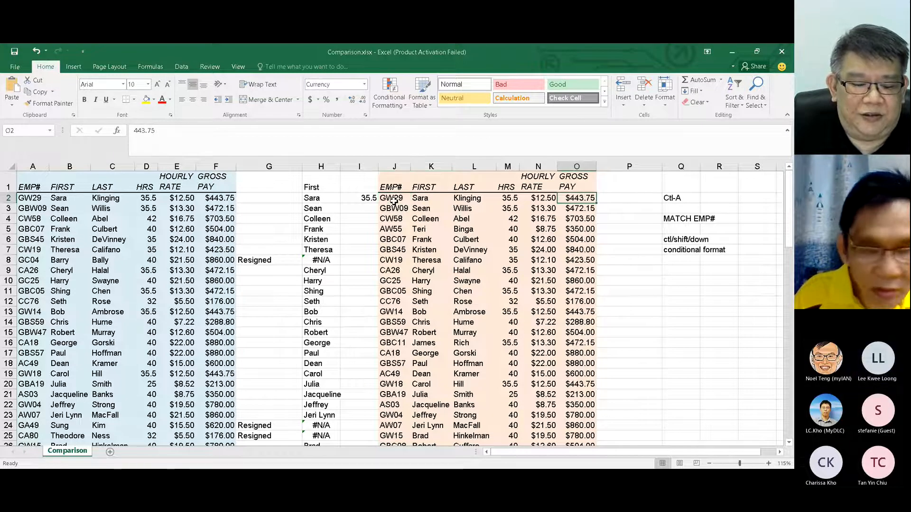
{"action": "key", "text": "Right"}
{"action": "key", "text": "Right"}
{"action": "key", "text": "Down"}
{"action": "key", "text": "Down"}
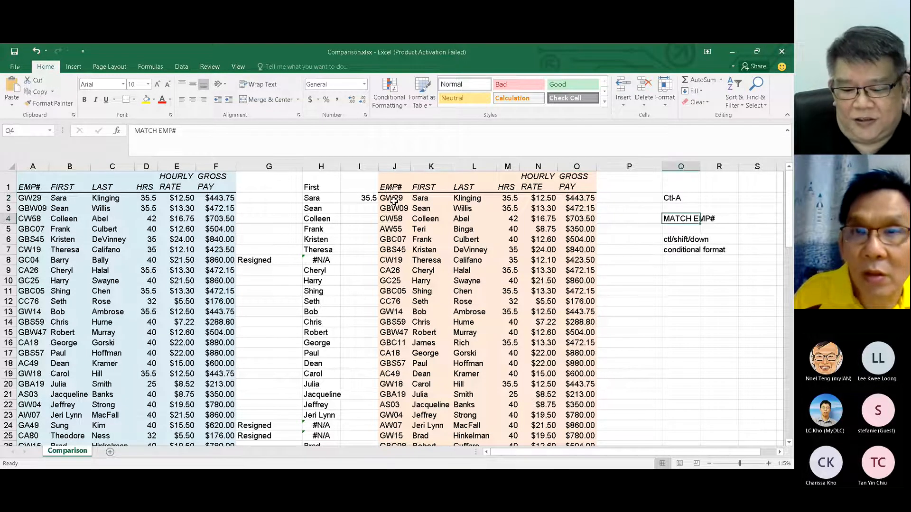
{"action": "key", "text": "ctrl+Right"}
{"action": "key", "text": "ctrl+Down"}
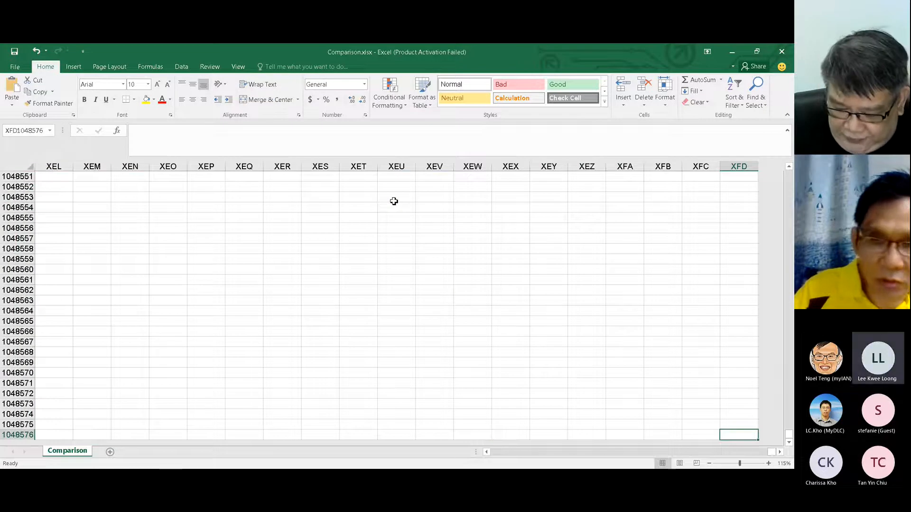
{"action": "key", "text": "BackSpace"}
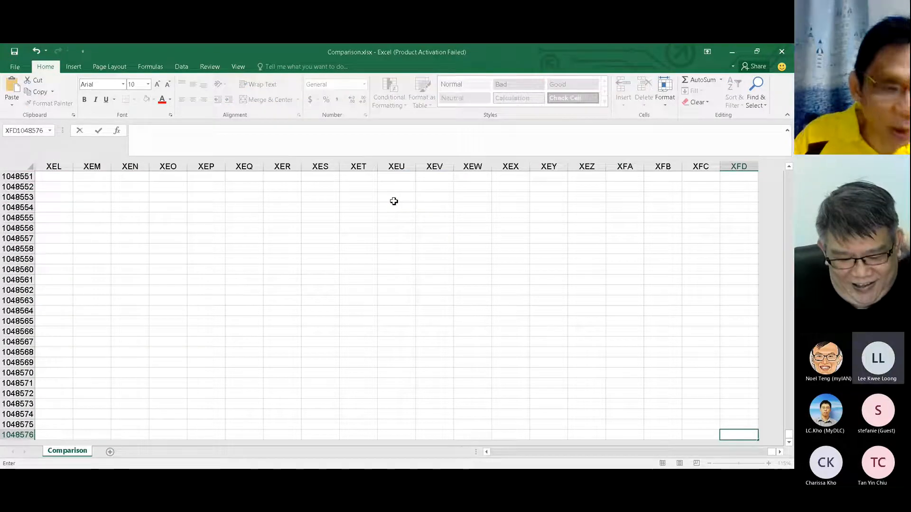
{"action": "key", "text": "Escape"}
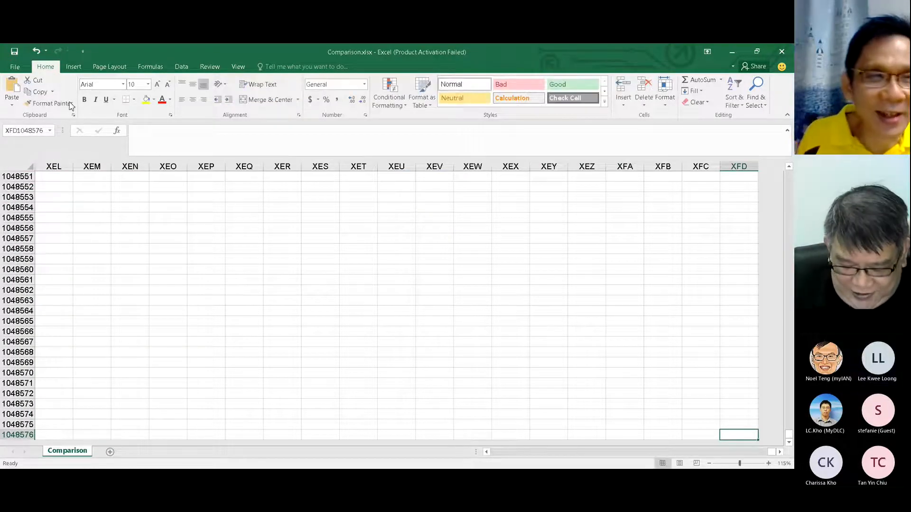
Select all February data rows from J2 to O90, without the header row
{"action": "left_click", "coordinate": [54, 187]}
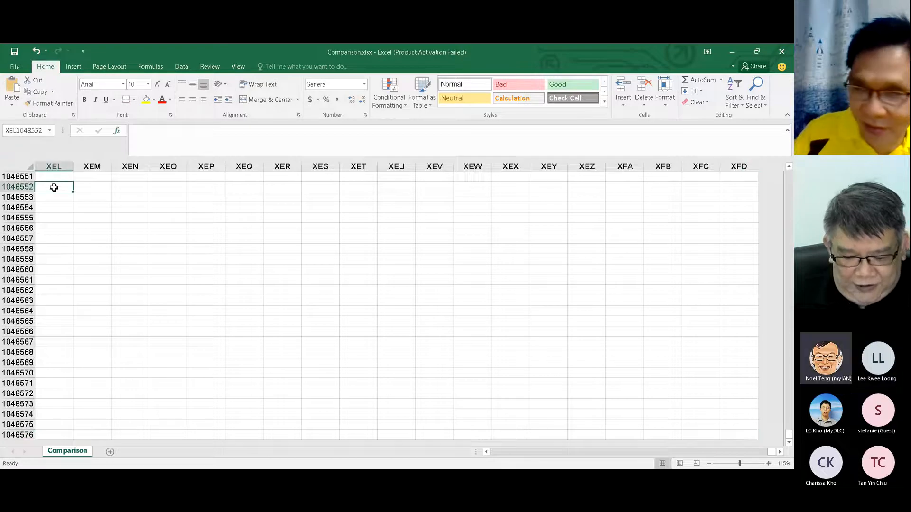
{"action": "key", "text": "ctrl+Home"}
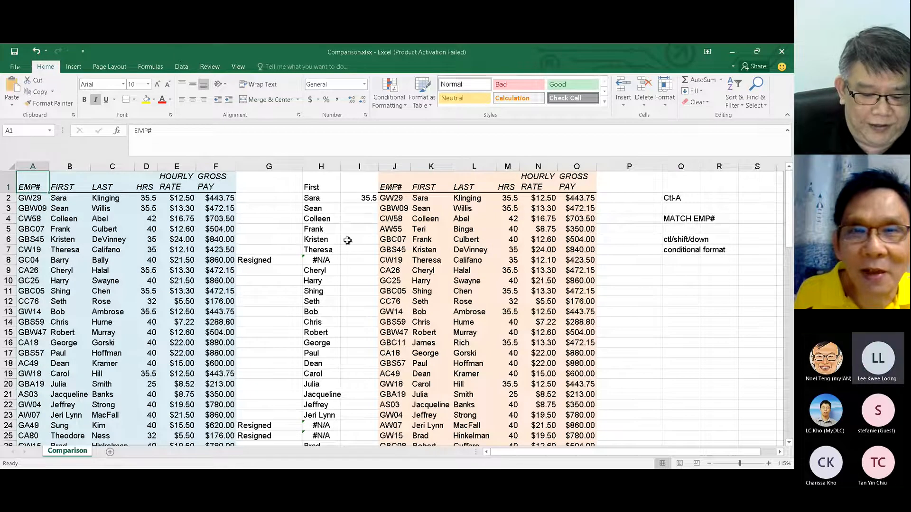
{"action": "left_click", "coordinate": [394, 200]}
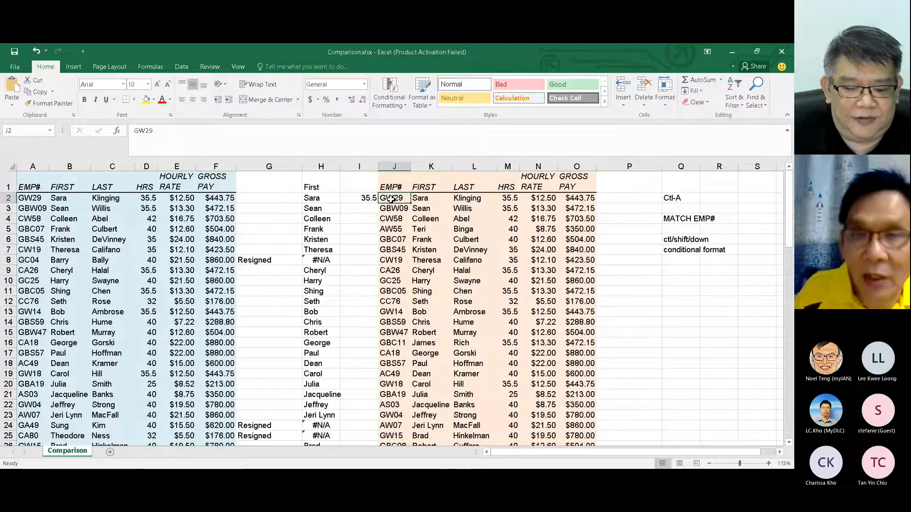
{"action": "key", "text": "ctrl+shift+Down"}
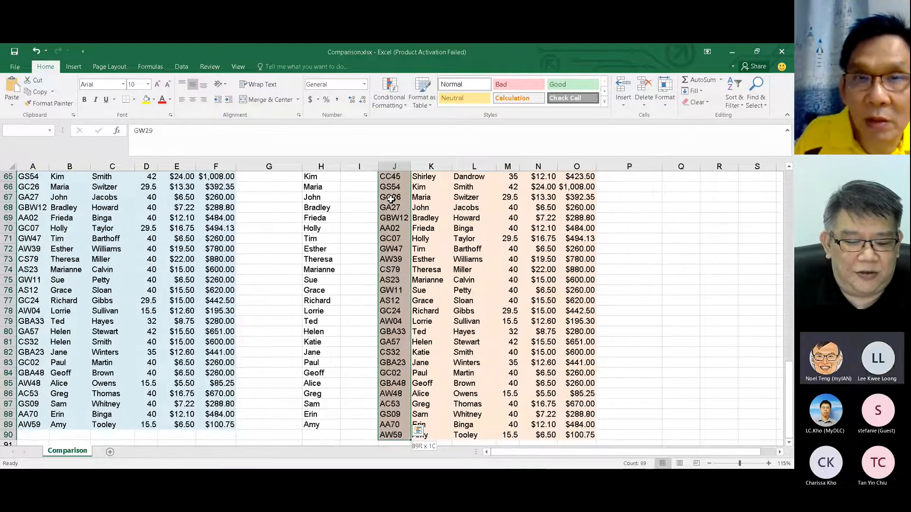
{"action": "key", "text": "ctrl+shift+Right"}
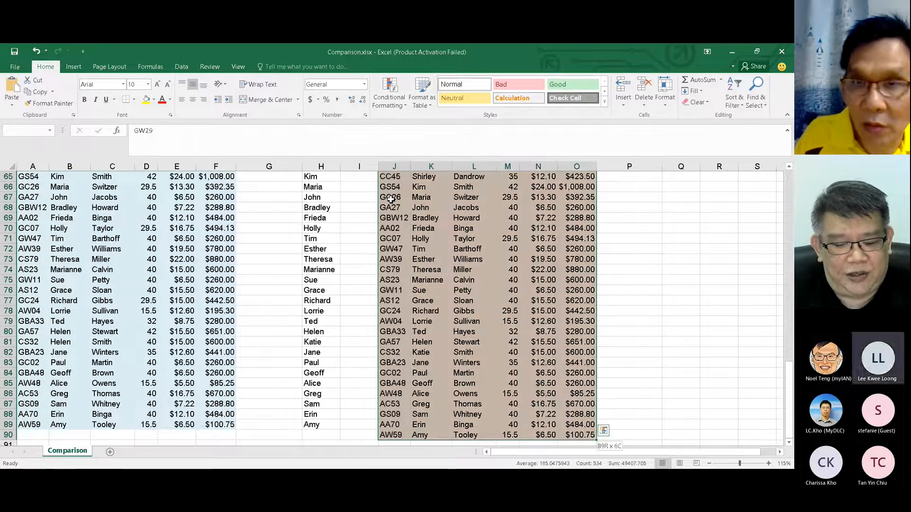
{"action": "key", "text": "ctrl+shift+Down"}
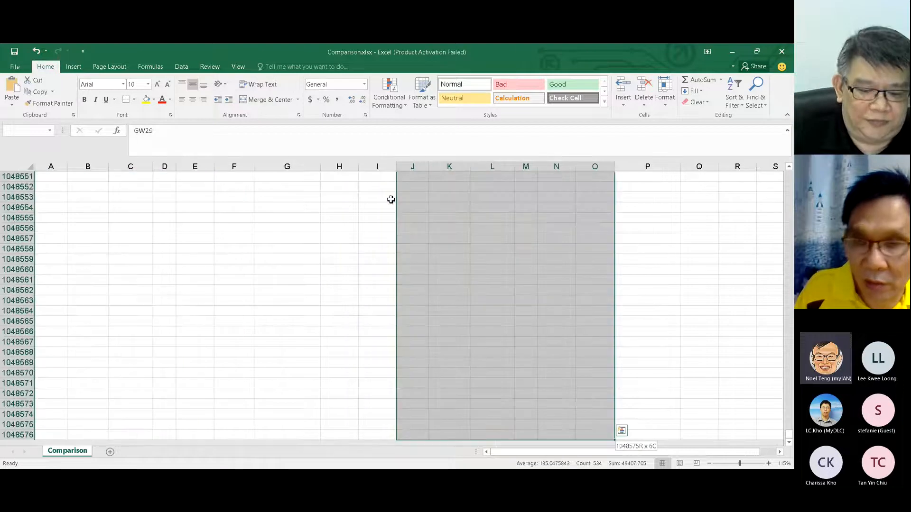
{"action": "key", "text": "ctrl+shift+Up"}
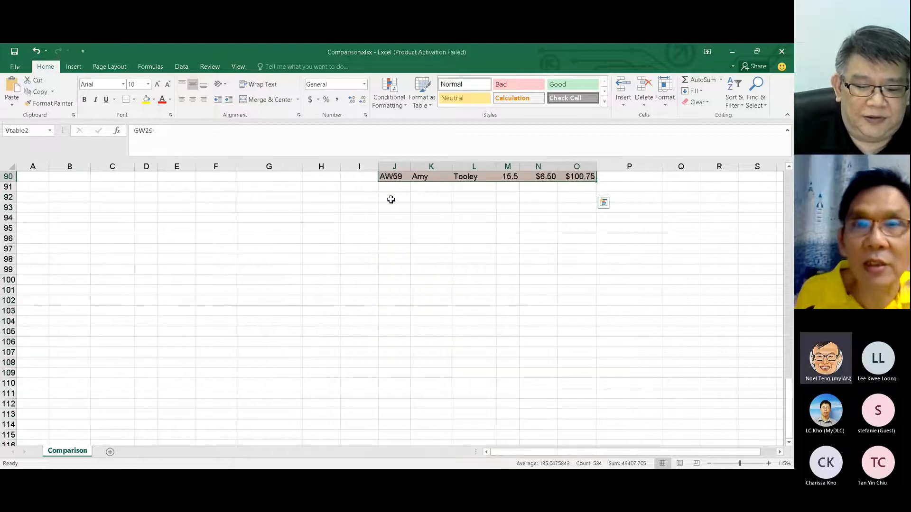
Add a formula-based conditional formatting rule that shows the selected February rows in bold blue when their hours match cell I2
{"action": "left_click", "coordinate": [406, 105]}
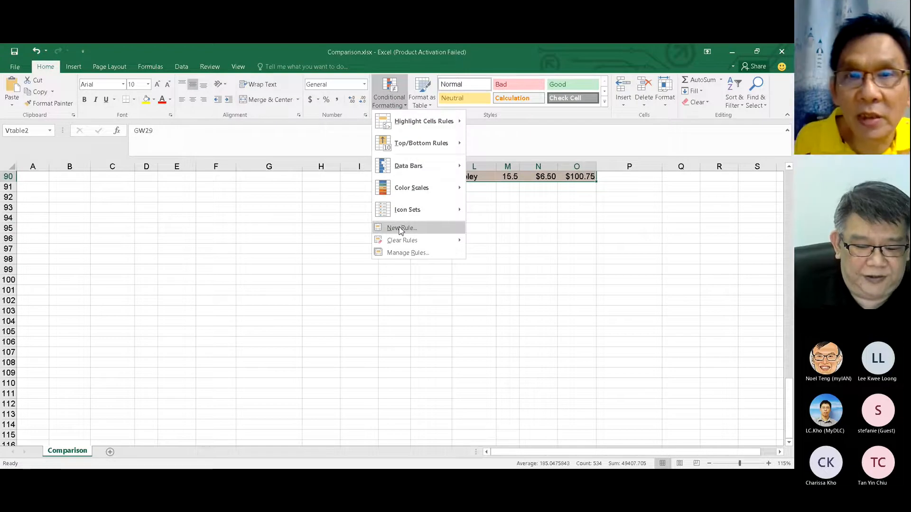
{"action": "left_click", "coordinate": [400, 229]}
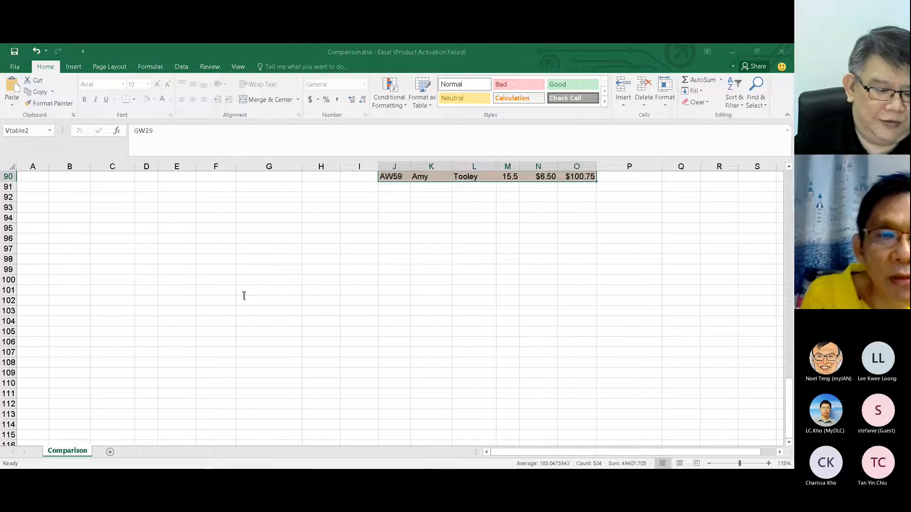
{"action": "key", "text": "F2"}
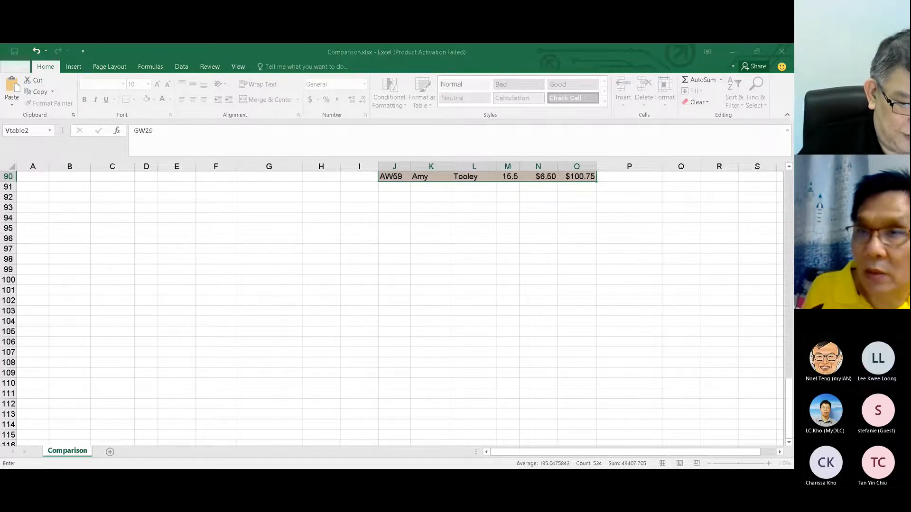
{"action": "left_click", "coordinate": [789, 169]}
{"action": "left_click", "coordinate": [789, 170]}
{"action": "left_click", "coordinate": [789, 170]}
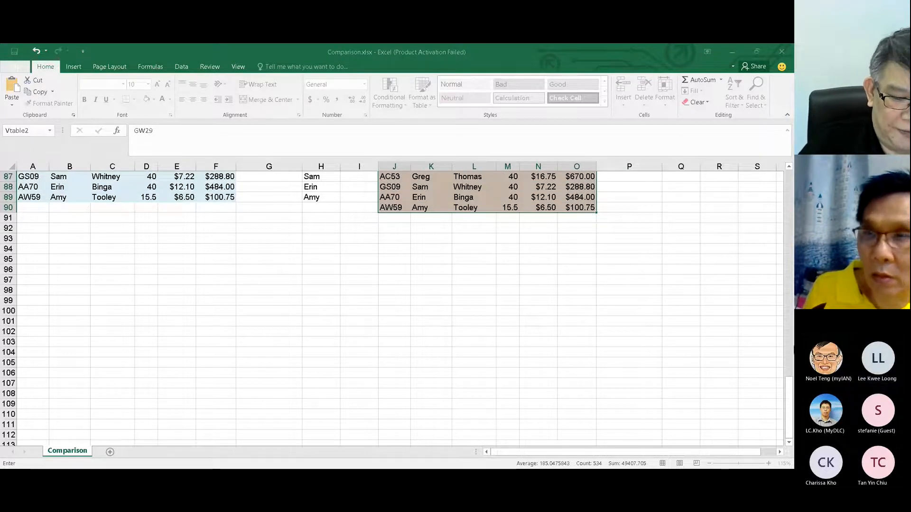
{"action": "left_click_drag", "start_coordinate": [790, 387], "coordinate": [787, 171]}
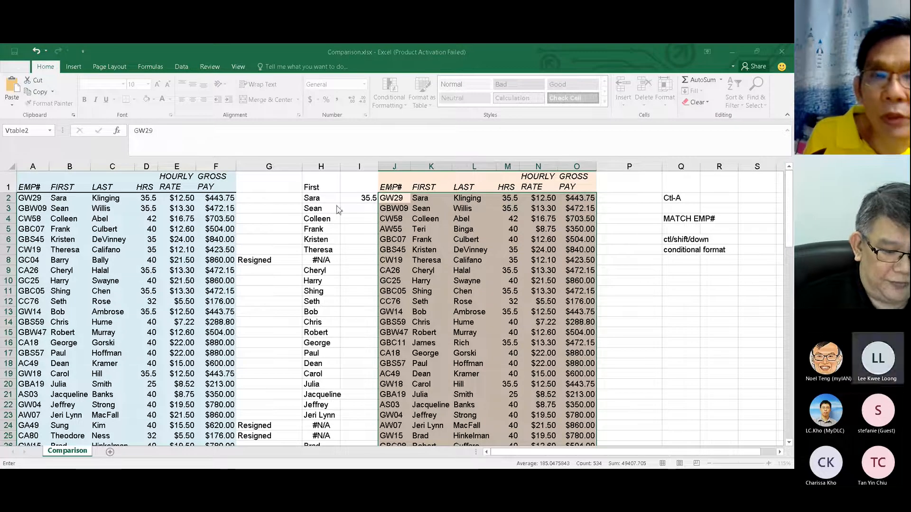
{"action": "left_click", "coordinate": [364, 199]}
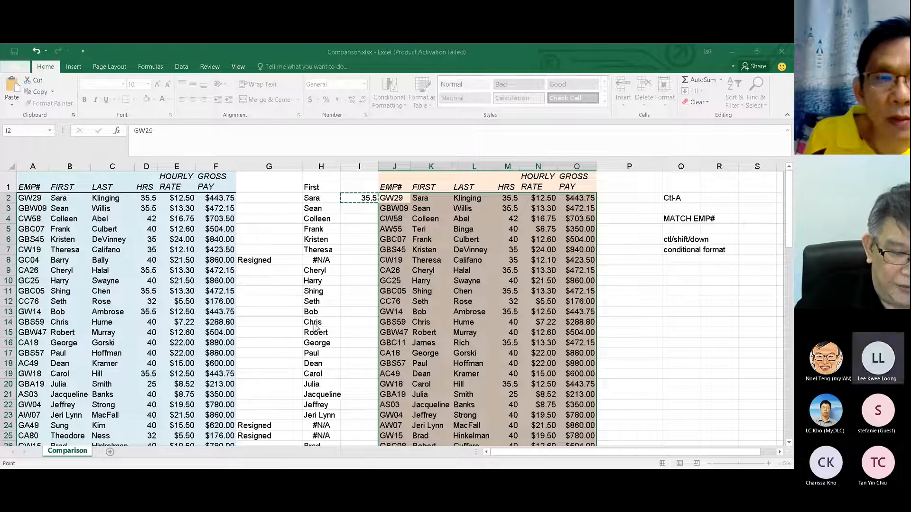
{"action": "key", "text": "Escape"}
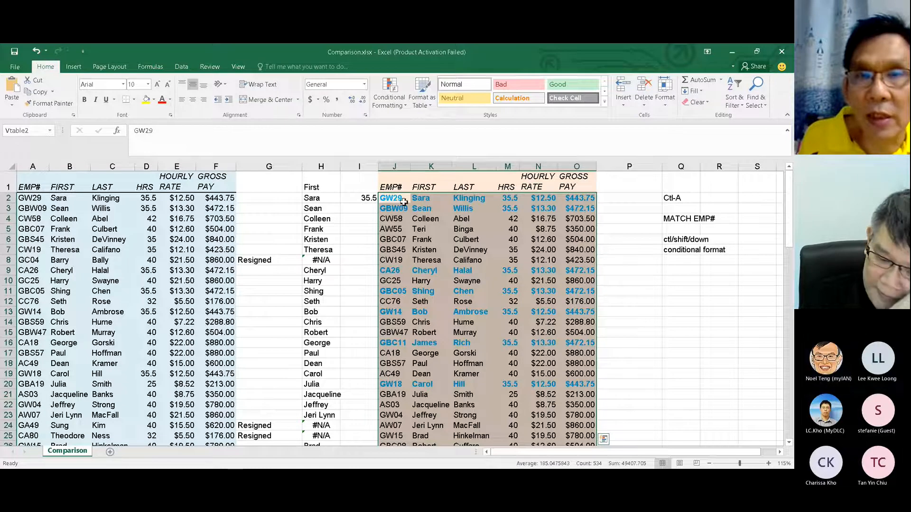
Test the February row highlighting by setting the hours value in I2 to 40 and finally to 32
{"action": "left_click", "coordinate": [371, 198]}
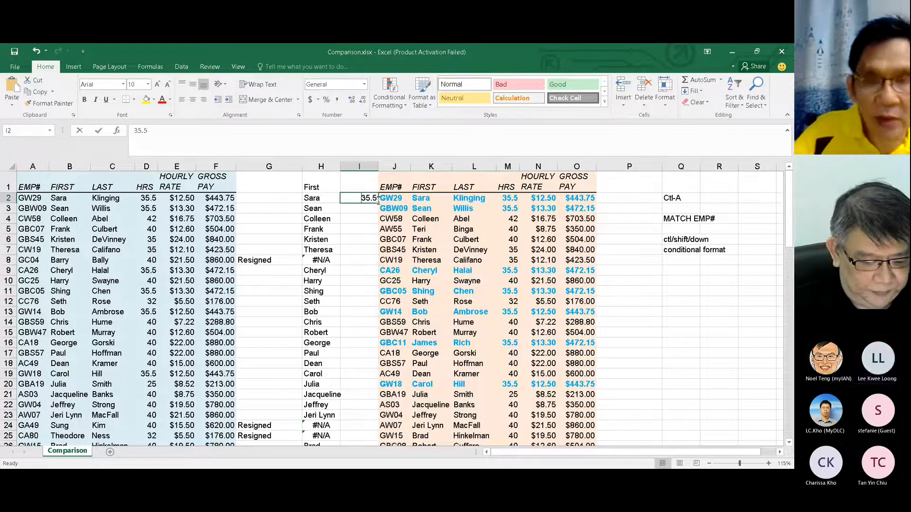
{"action": "type", "text": "40"}
{"action": "key", "text": "Return"}
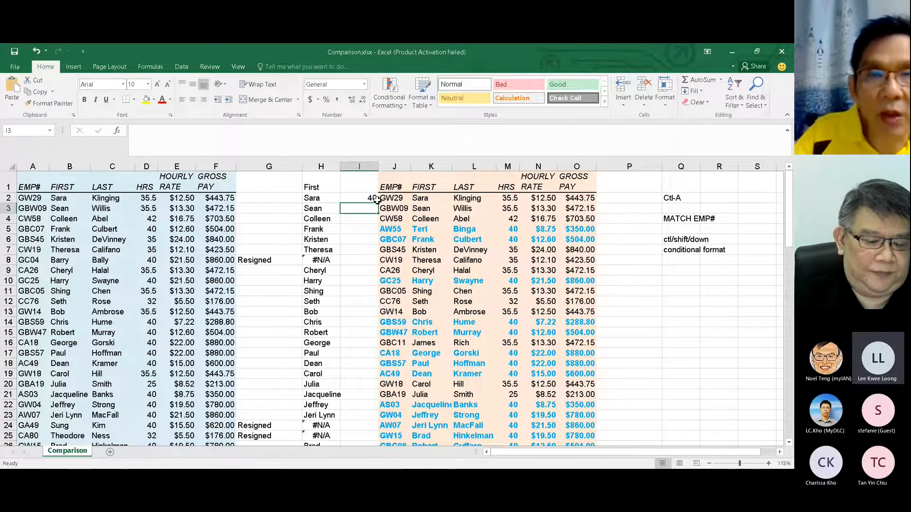
{"action": "left_click", "coordinate": [375, 199]}
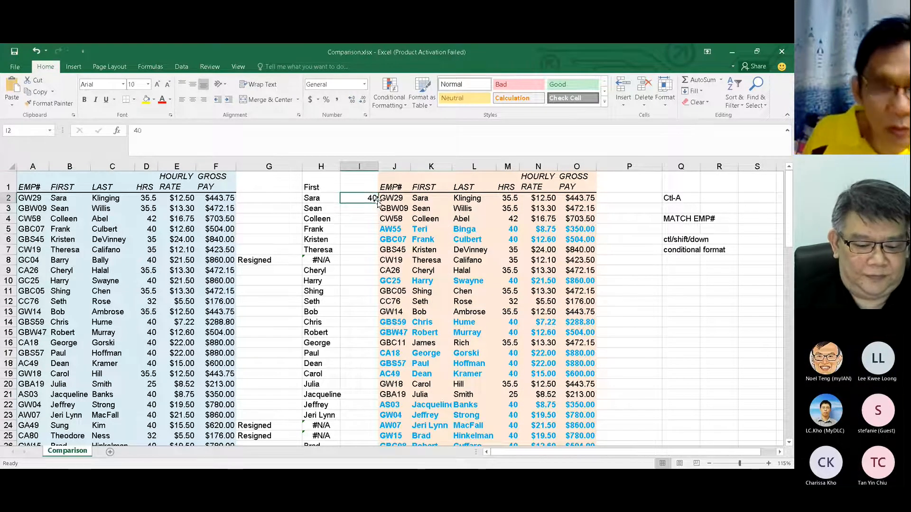
{"action": "type", "text": "32"}
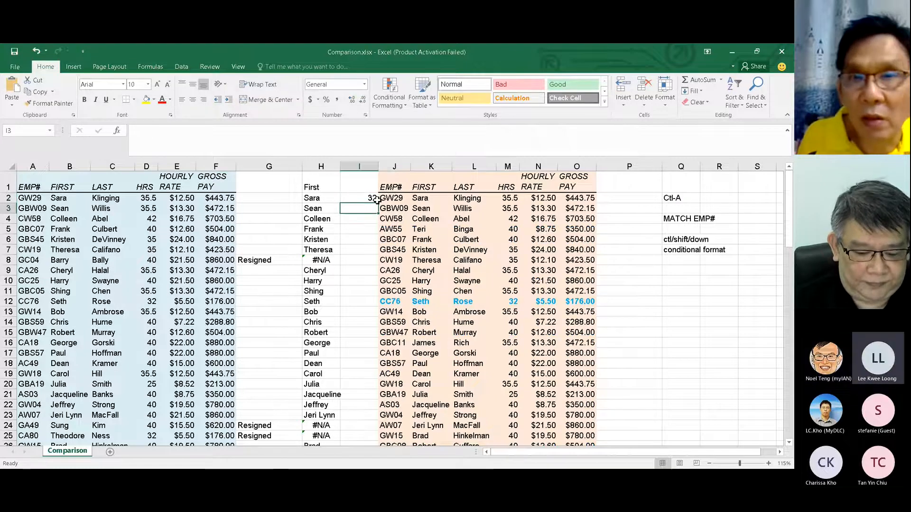
{"action": "key", "text": "Return"}
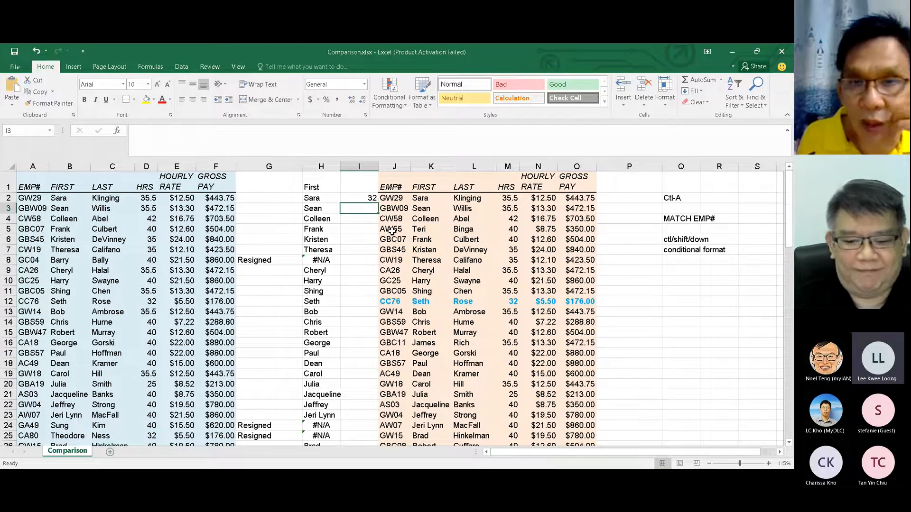
{"action": "left_click", "coordinate": [366, 198]}
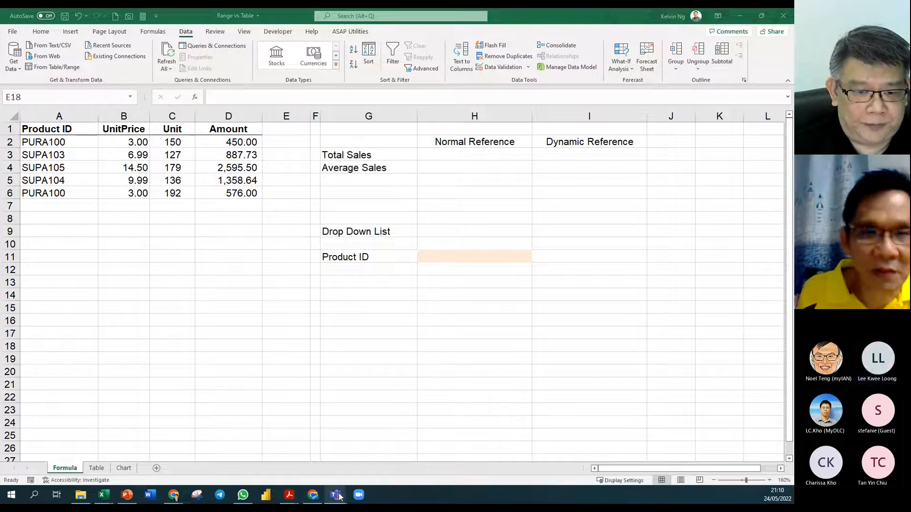
In the Range vs Table workbook, calculate Total Sales under Normal Reference in H3 with =SUM(D2:D6)
{"action": "mouse_move", "coordinate": [336, 495]}
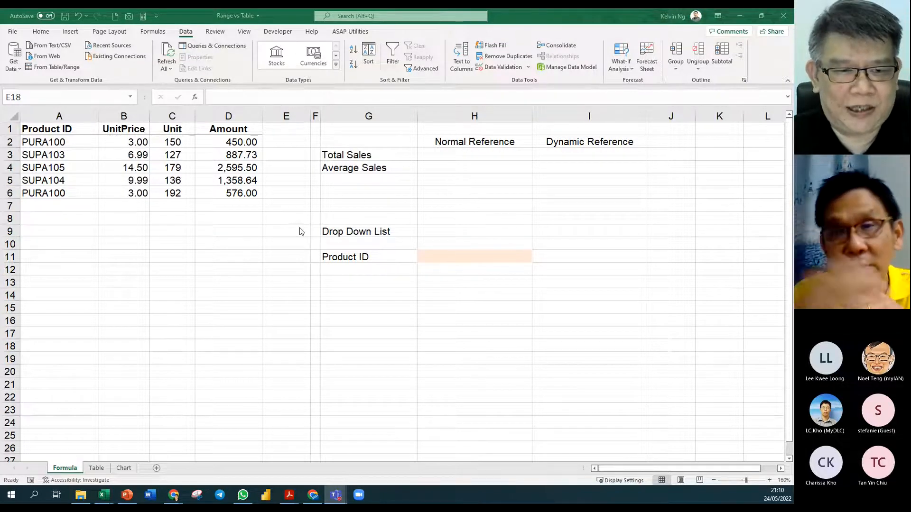
{"action": "left_click", "coordinate": [460, 158]}
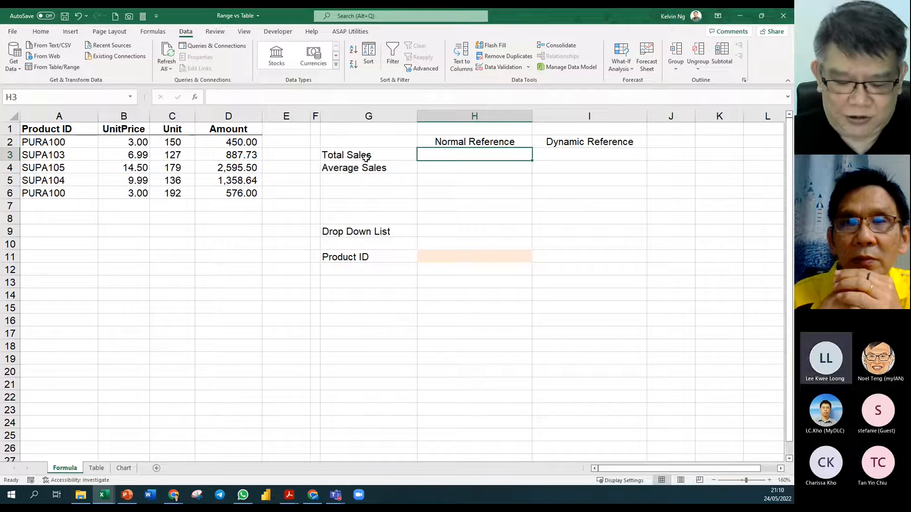
{"action": "type", "text": "=sum"}
{"action": "key", "text": "Tab"}
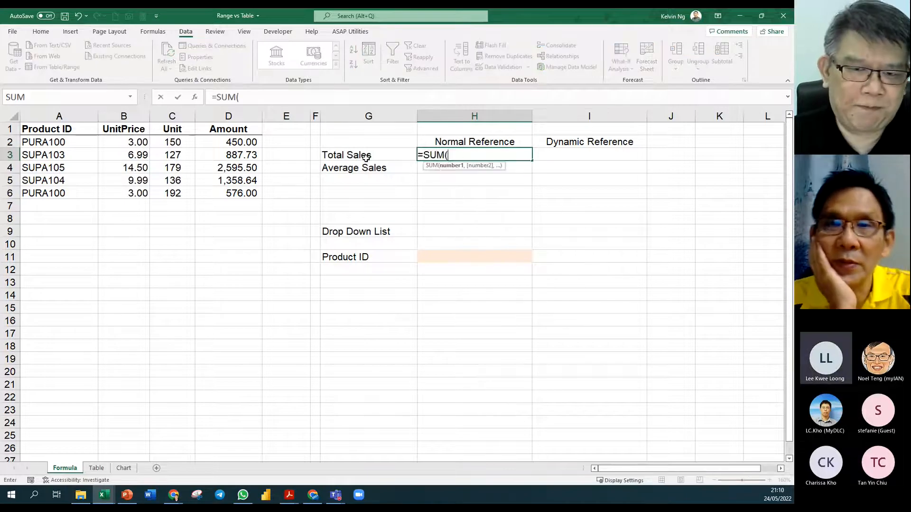
{"action": "left_click_drag", "start_coordinate": [238, 145], "coordinate": [252, 194]}
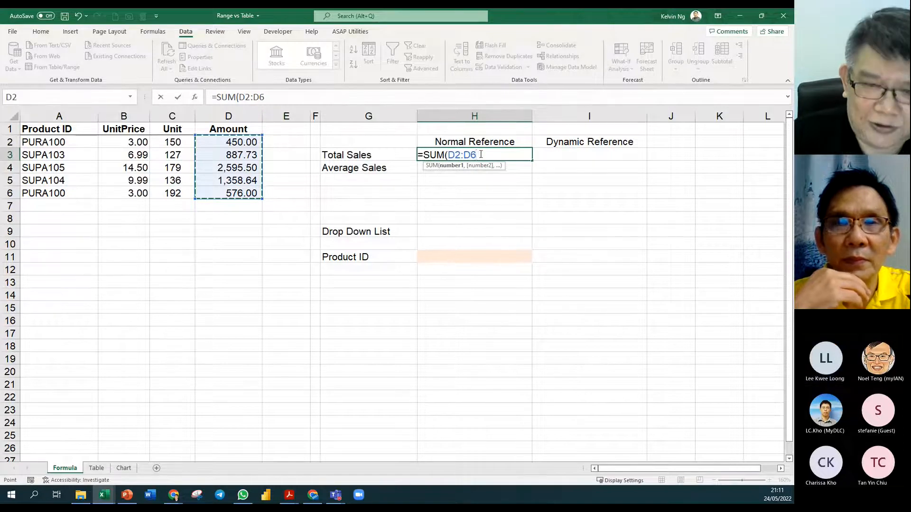
{"action": "key", "text": "Return"}
{"action": "key", "text": "Up"}
Format the Total Sales result in H3 as a Number with two decimal places and a thousands separator
{"action": "left_click", "coordinate": [42, 32]}
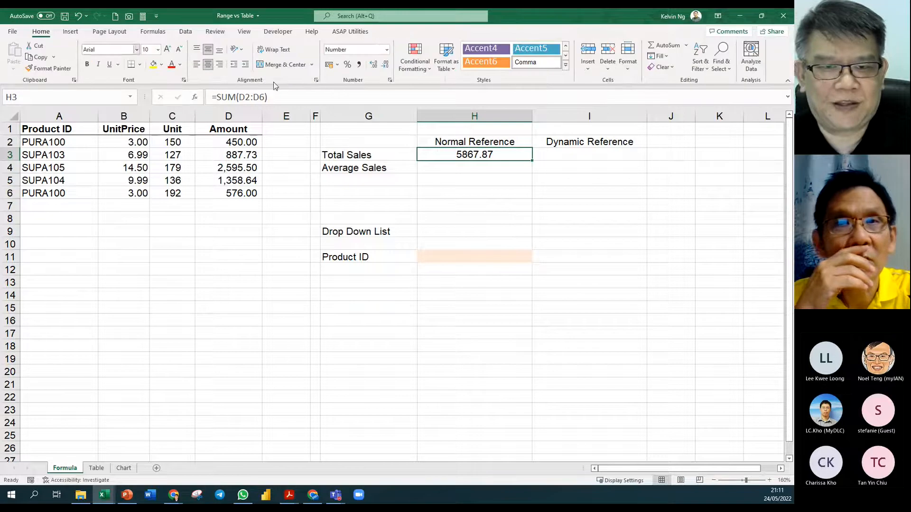
{"action": "left_click", "coordinate": [359, 65]}
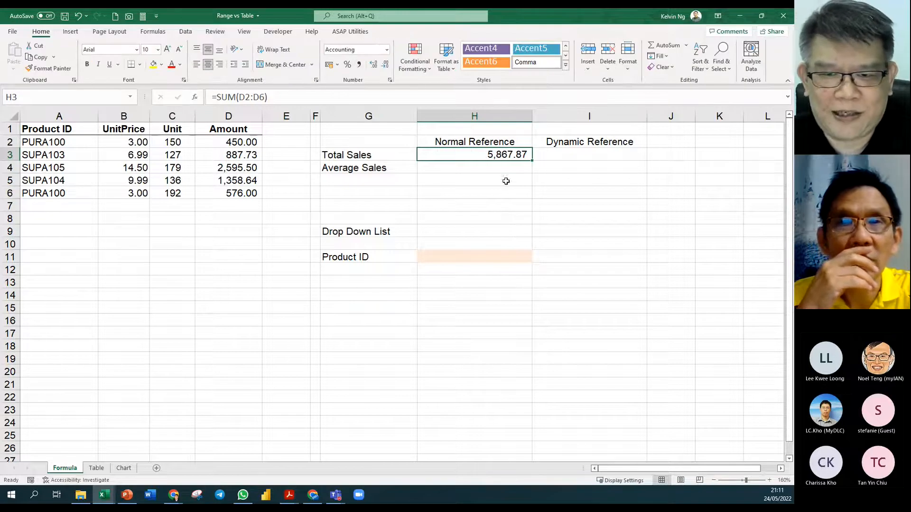
{"action": "left_click", "coordinate": [389, 80]}
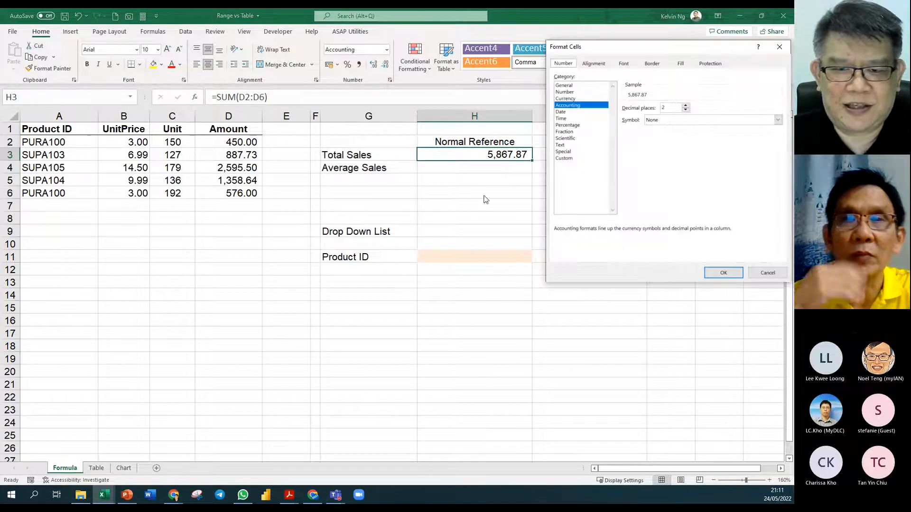
{"action": "left_click", "coordinate": [566, 91]}
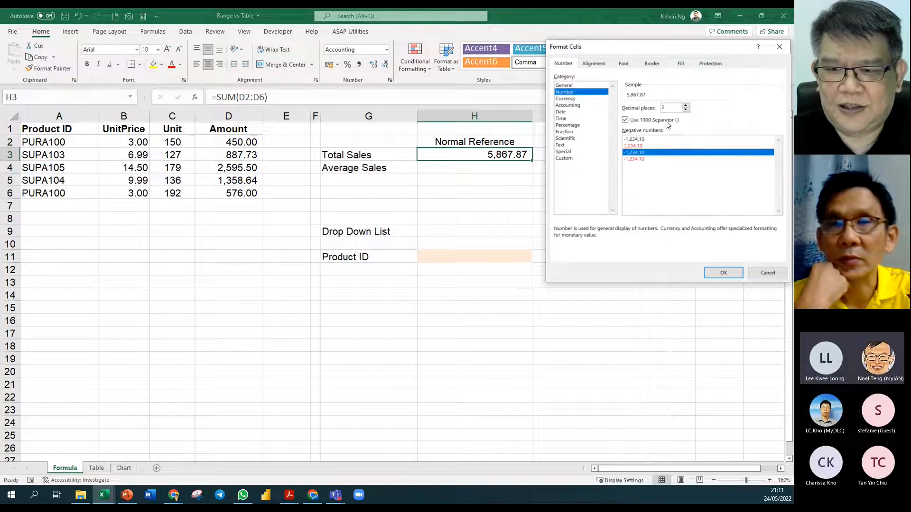
{"action": "left_click", "coordinate": [723, 273]}
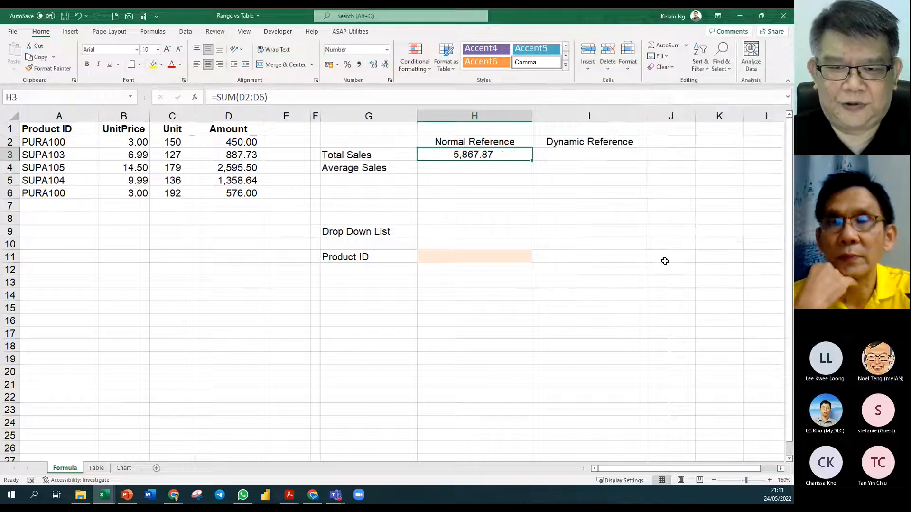
Calculate Average Sales under Normal Reference in H4 with =AVERAGE(D2:D6)
{"action": "left_click", "coordinate": [435, 168]}
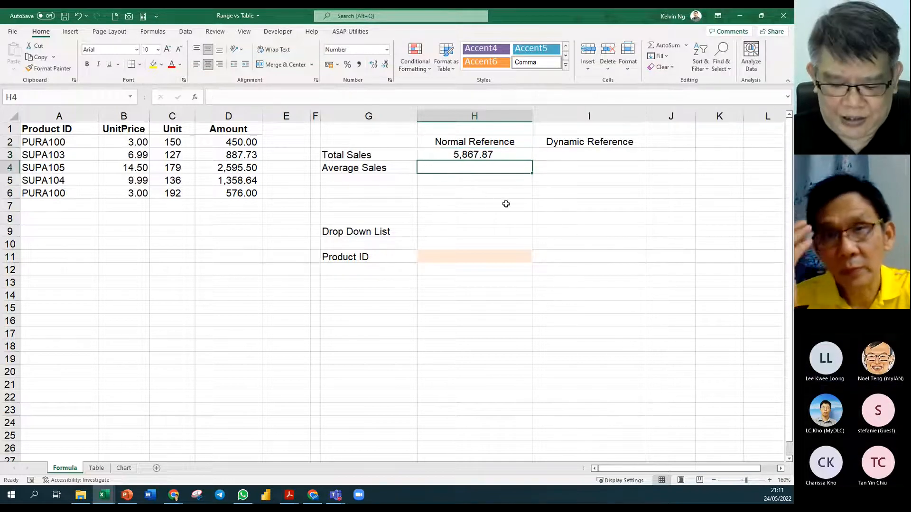
{"action": "type", "text": "=ave"}
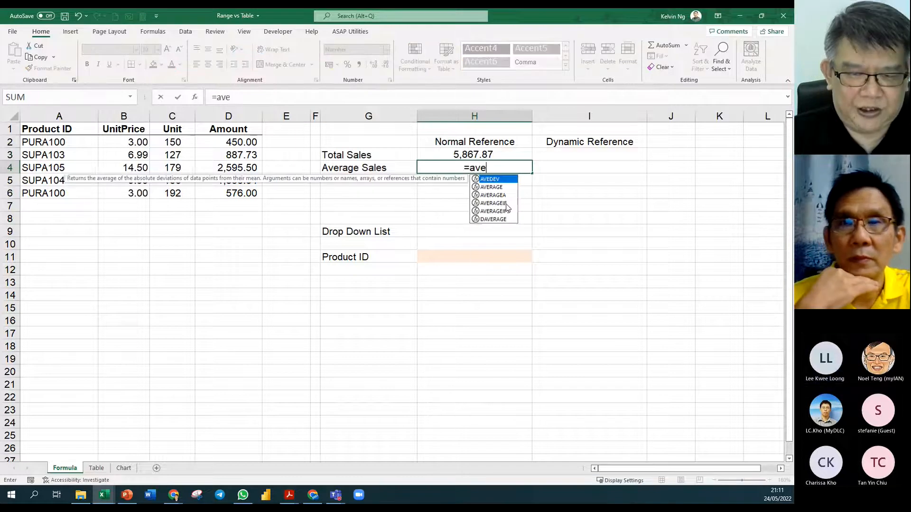
{"action": "type", "text": "rag"}
{"action": "key", "text": "Tab"}
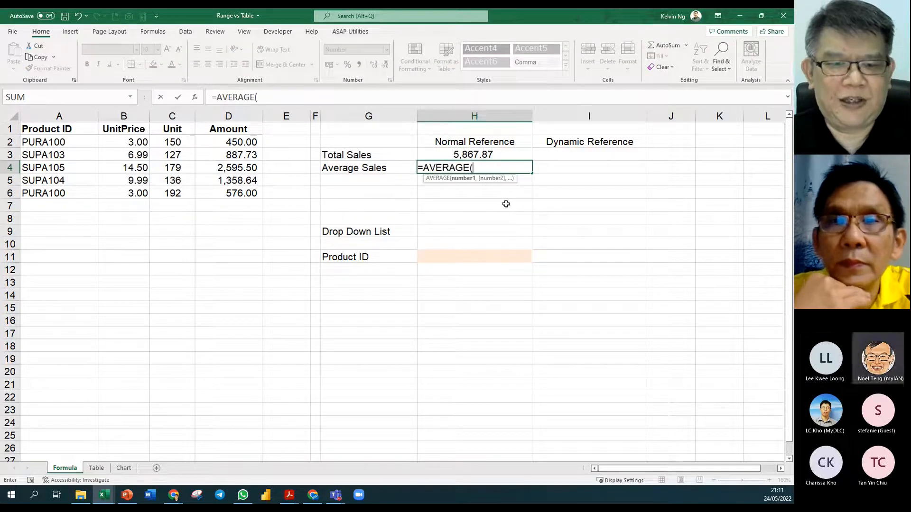
{"action": "left_click_drag", "start_coordinate": [235, 142], "coordinate": [235, 192]}
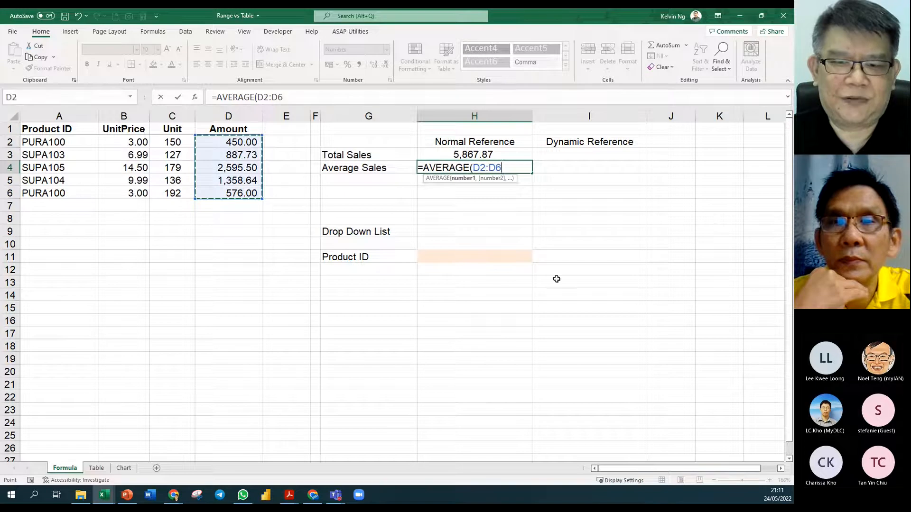
{"action": "key", "text": "Return"}
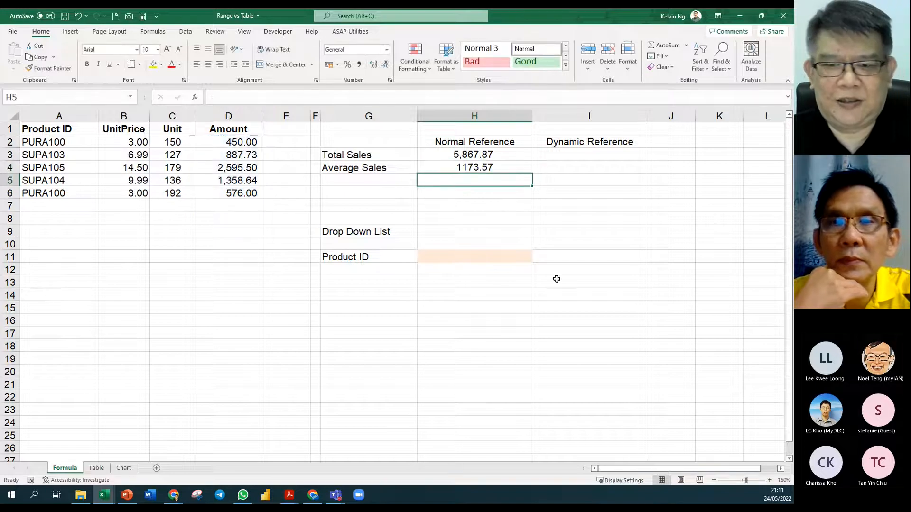
Apply the thousands separator to the Average Sales result in H4
{"action": "left_click", "coordinate": [504, 168]}
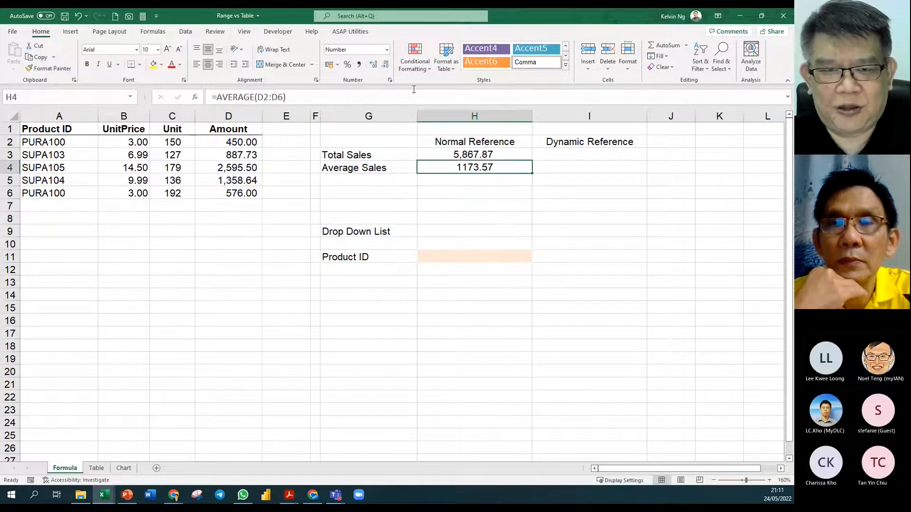
{"action": "left_click", "coordinate": [390, 80]}
{"action": "left_click", "coordinate": [625, 120]}
{"action": "left_click", "coordinate": [720, 273]}
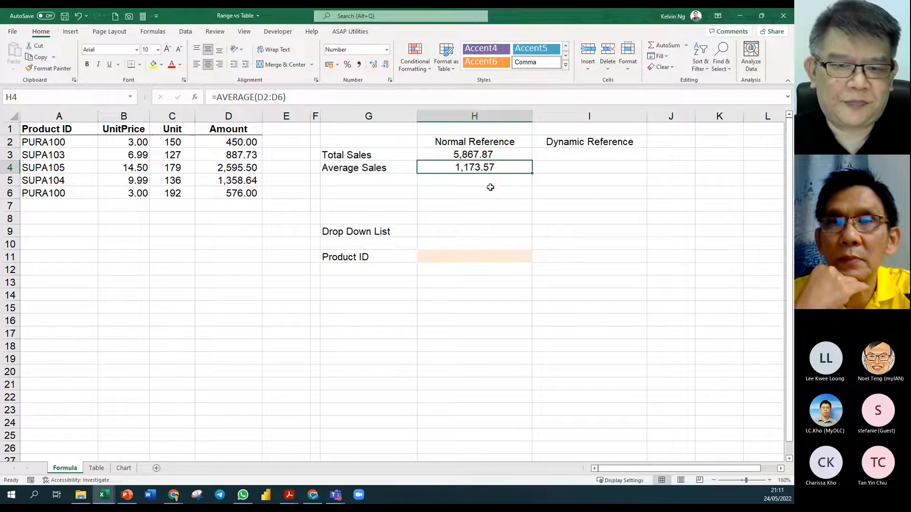
Select A7, the first empty Product ID cell below the sales data
{"action": "left_click", "coordinate": [489, 212]}
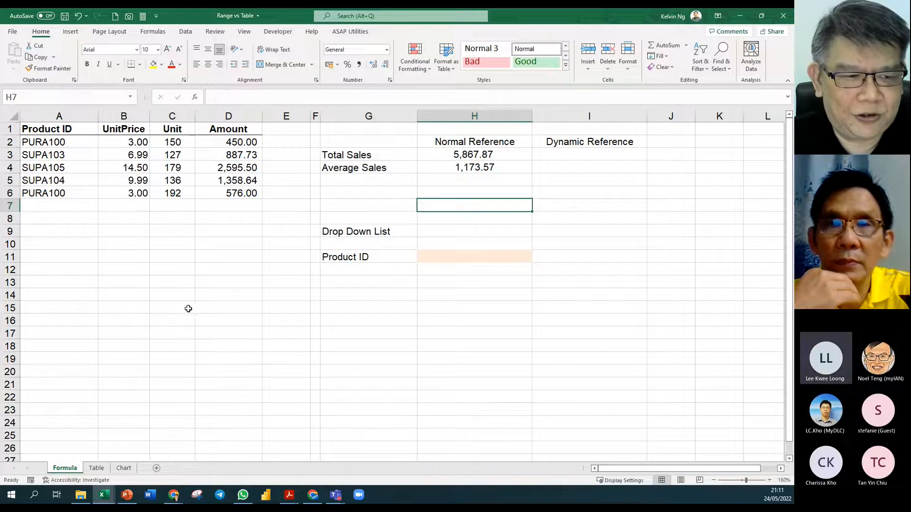
{"action": "left_click", "coordinate": [44, 209]}
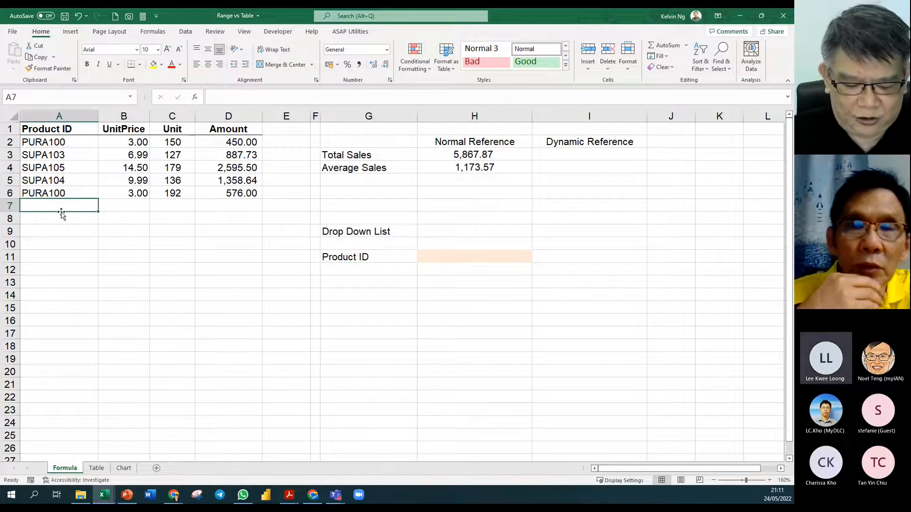
Add a record for product SUKA100 in row 7 with a unit price of 4 and 100 units
{"action": "type", "text": "SUKA100"}
{"action": "key", "text": "Tab"}
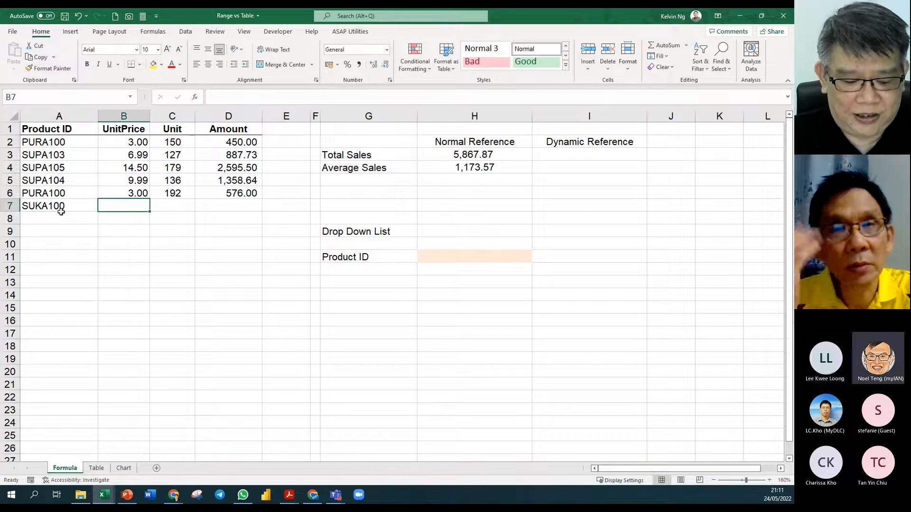
{"action": "type", "text": "4"}
{"action": "key", "text": "Tab"}
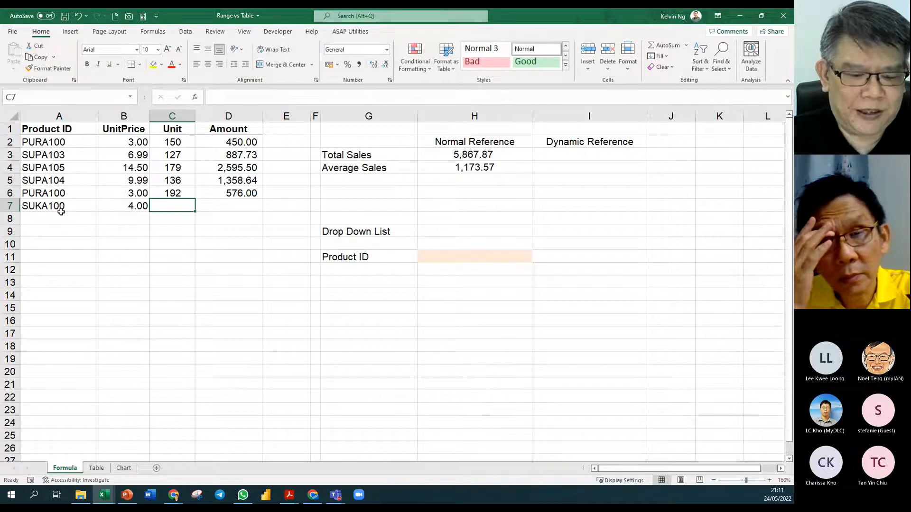
{"action": "type", "text": "100"}
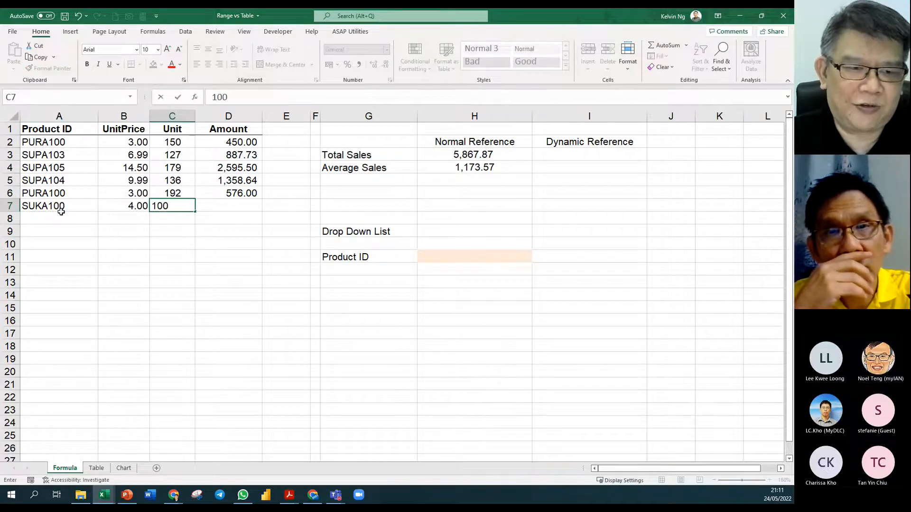
{"action": "key", "text": "Tab"}
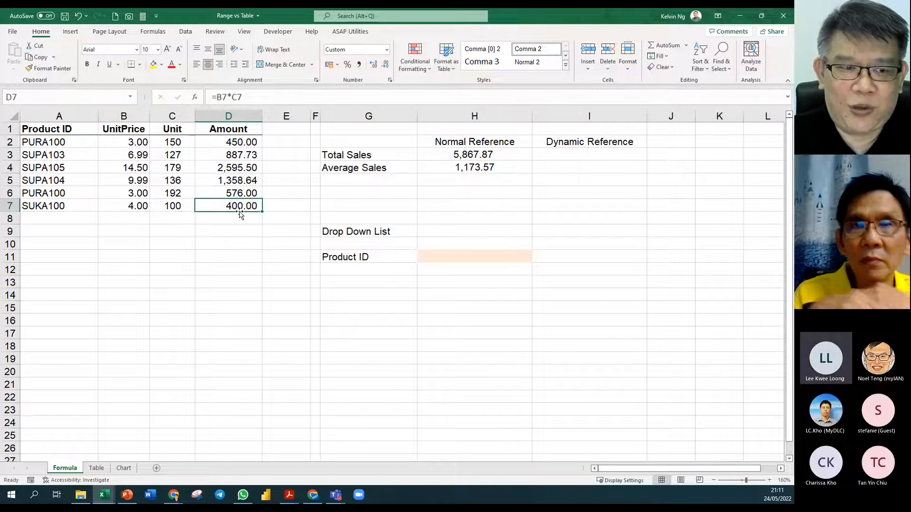
Clear the SUKA100 record in A7:D7 and undo the clearing
{"action": "left_click_drag", "start_coordinate": [58, 207], "coordinate": [243, 207]}
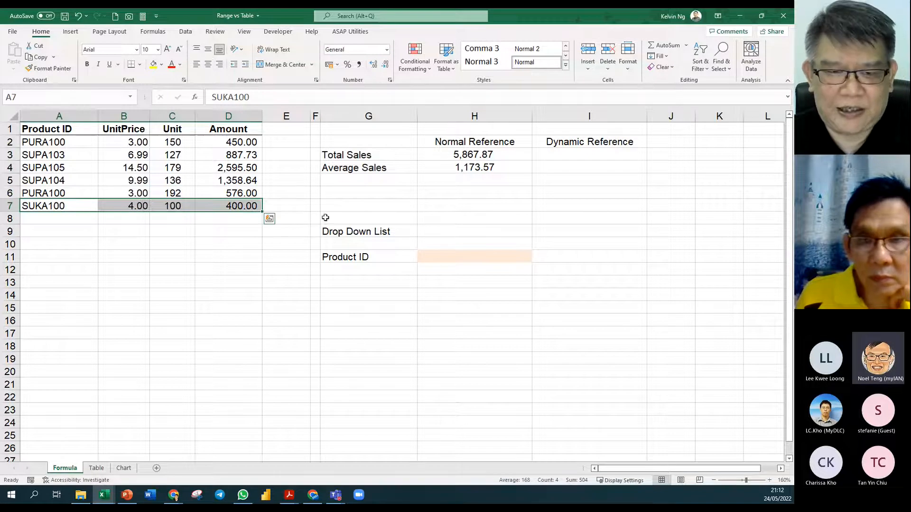
{"action": "key", "text": "Delete"}
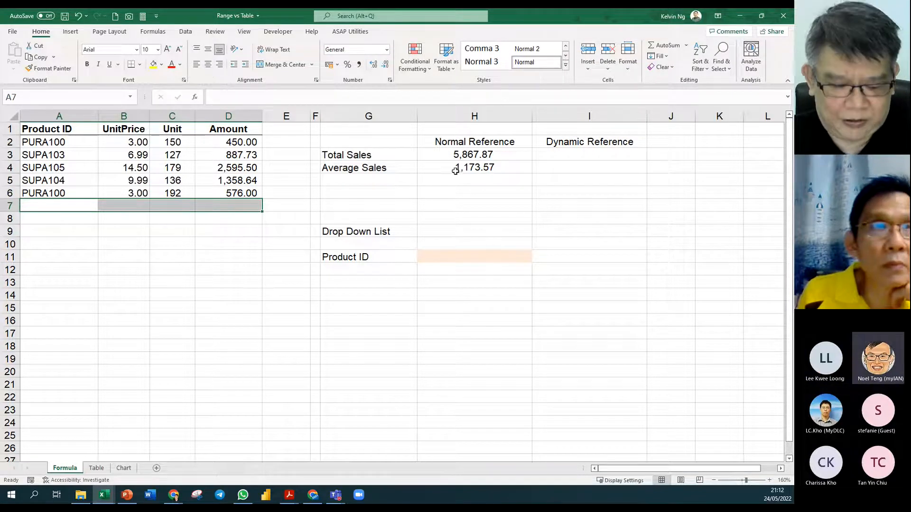
{"action": "key", "text": "ctrl+z"}
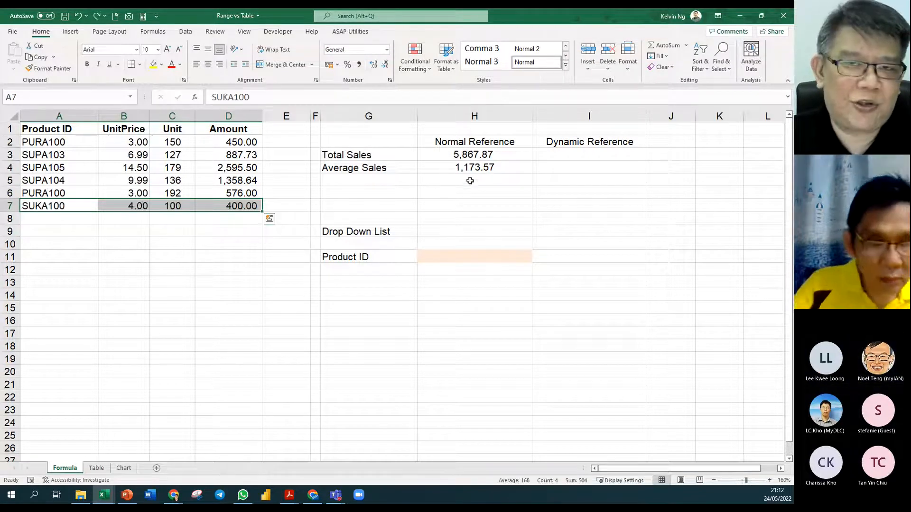
Check which Amount cells the normal-reference Total Sales formula covers, leaving the formula as it is
{"action": "left_click", "coordinate": [489, 155]}
{"action": "double_click", "coordinate": [488, 155]}
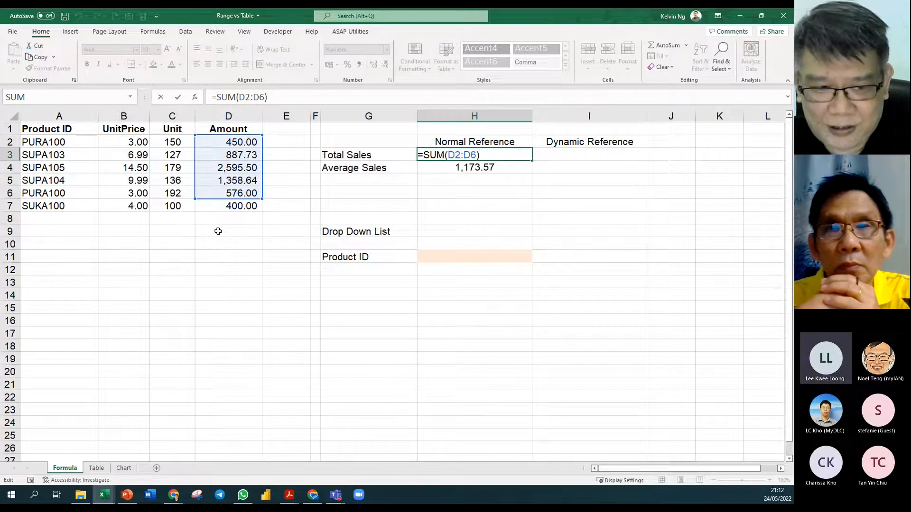
{"action": "key", "text": "ctrl+Return"}
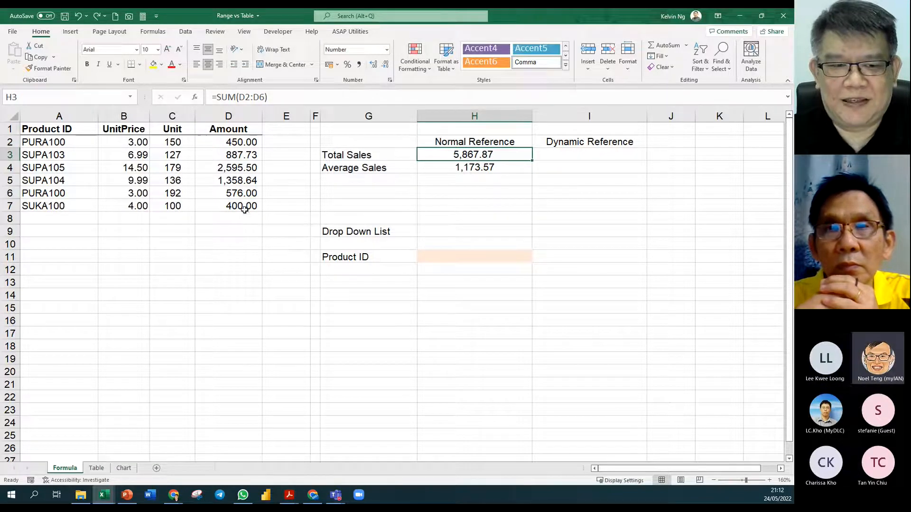
Clear the SUKA100 record and the empty row beneath it, cells A7:D8
{"action": "left_click_drag", "start_coordinate": [228, 205], "coordinate": [74, 218]}
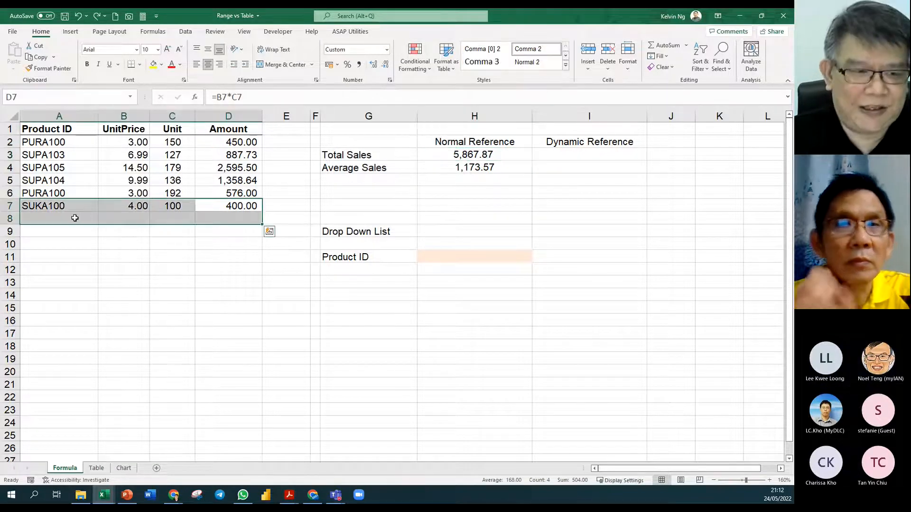
{"action": "key", "text": "Delete"}
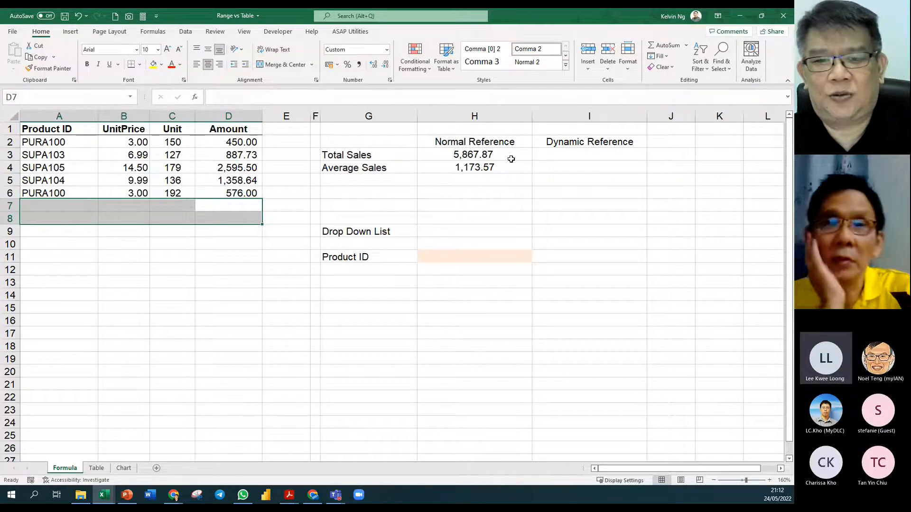
Inspect the fixed range inside the normal-reference Total Sales formula without changing it
{"action": "left_click", "coordinate": [505, 183]}
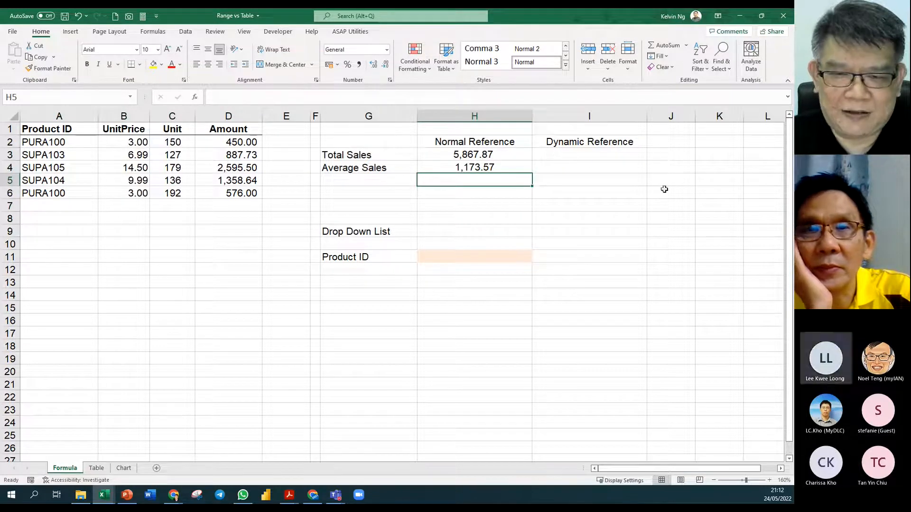
{"action": "left_click", "coordinate": [613, 155]}
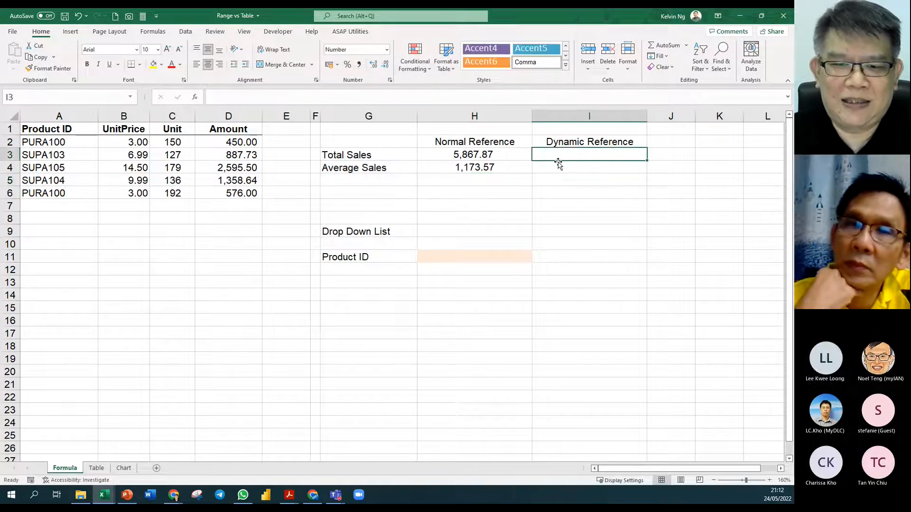
{"action": "double_click", "coordinate": [493, 156]}
{"action": "left_click_drag", "start_coordinate": [477, 155], "coordinate": [447, 154]}
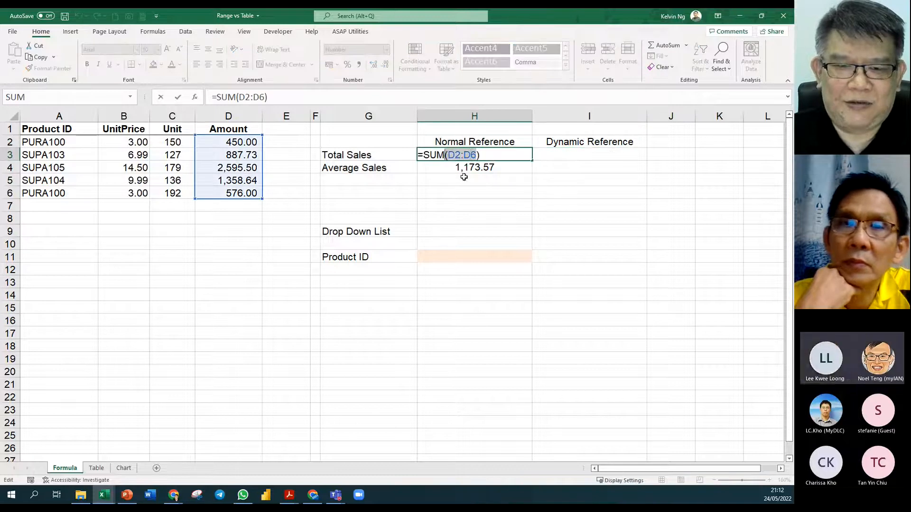
{"action": "key", "text": "Escape"}
Begin a SUM formula with a nested OFFSET function in the Dynamic Reference cell for Total Sales
{"action": "left_click", "coordinate": [550, 151]}
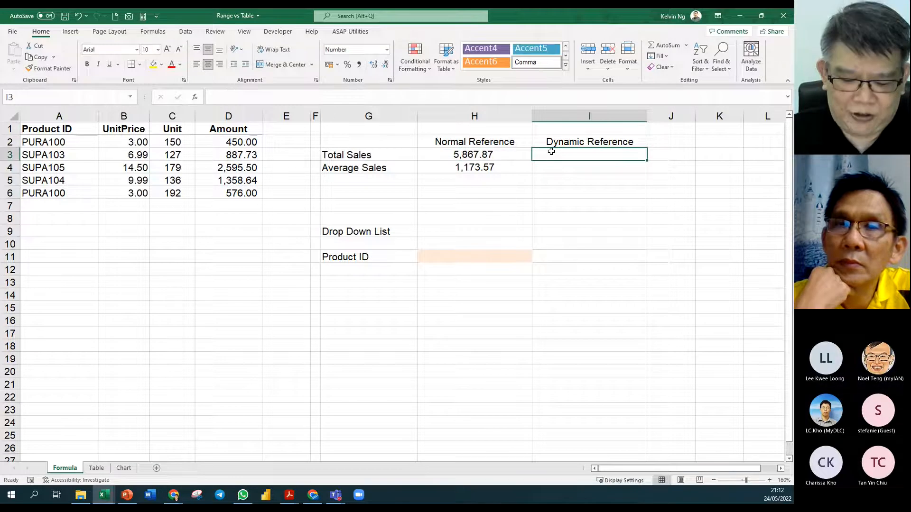
{"action": "type", "text": "=sum"}
{"action": "key", "text": "Tab"}
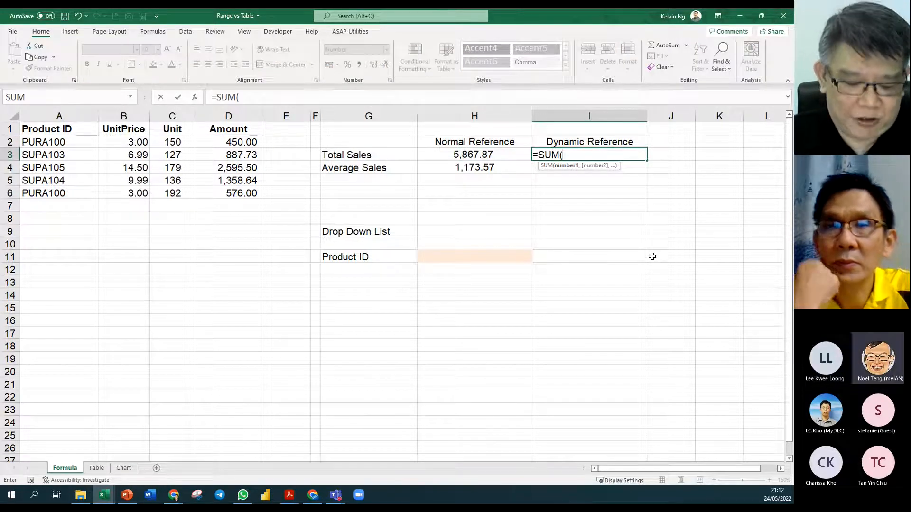
{"action": "type", "text": "OFFSET"}
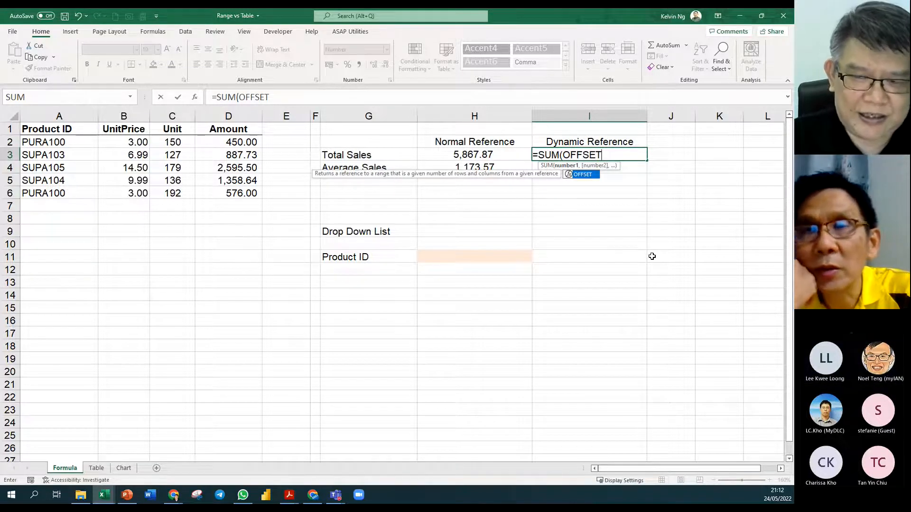
{"action": "key", "text": "Tab"}
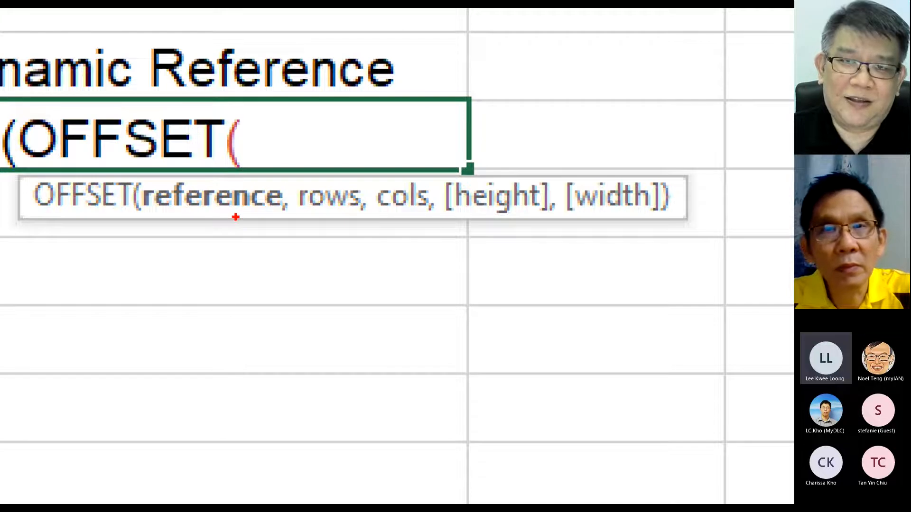
{"action": "left_click", "coordinate": [235, 217]}
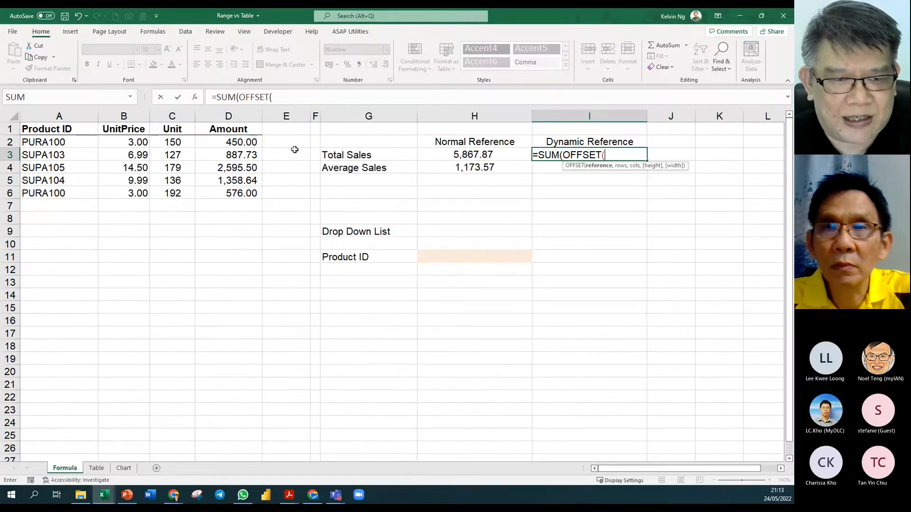
Try D2 as the OFFSET reference with 0 rows and 0 columns, and remove these arguments from the formula
{"action": "left_click", "coordinate": [232, 143]}
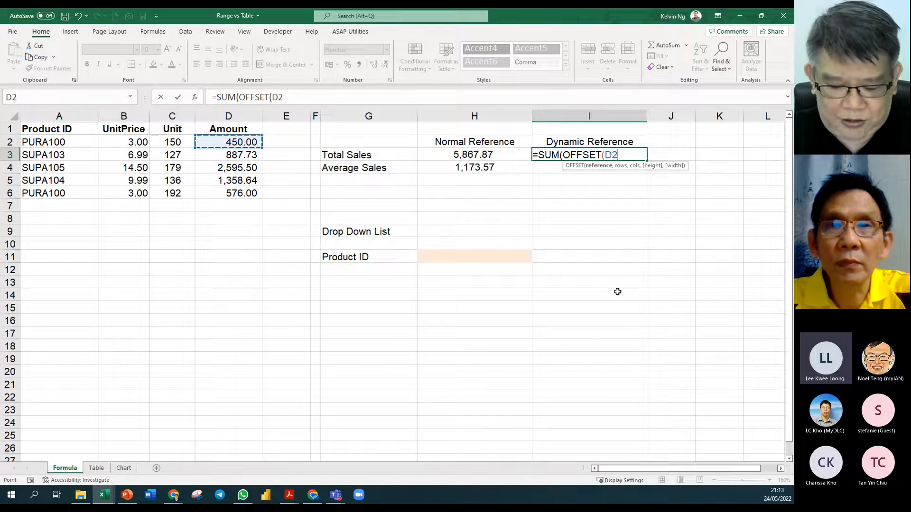
{"action": "type", "text": ","}
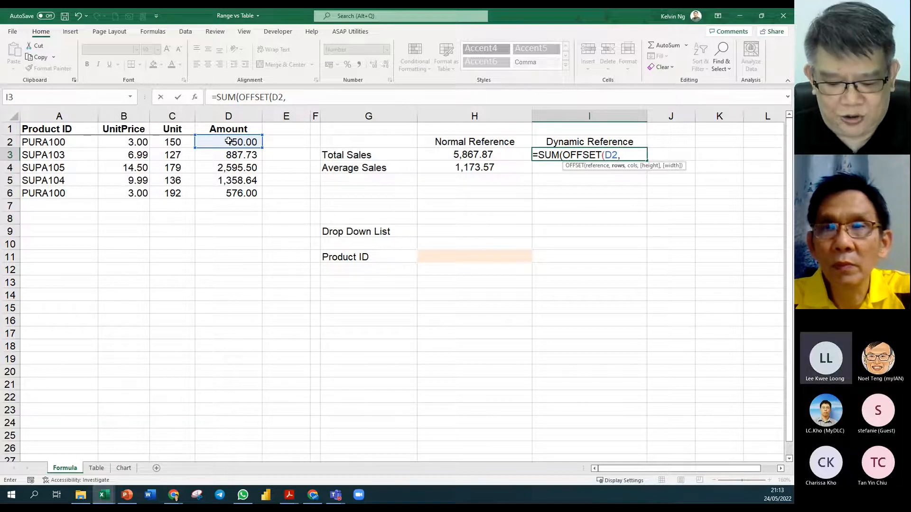
{"action": "type", "text": "0"}
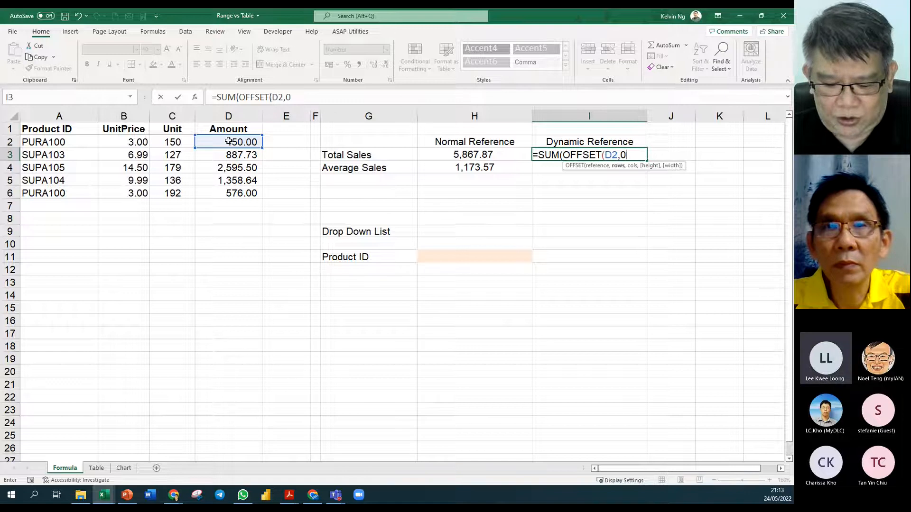
{"action": "type", "text": ",0"}
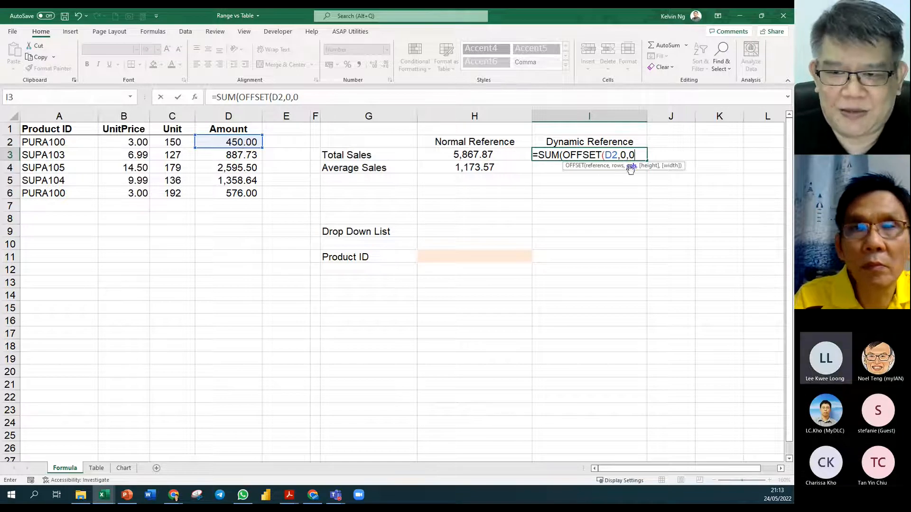
{"action": "left_click_drag", "start_coordinate": [632, 154], "coordinate": [604, 156]}
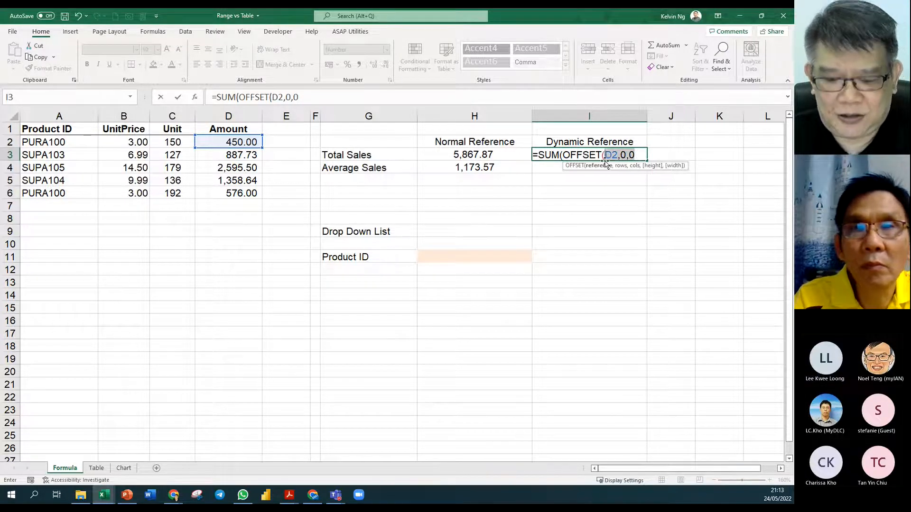
{"action": "key", "text": "BackSpace"}
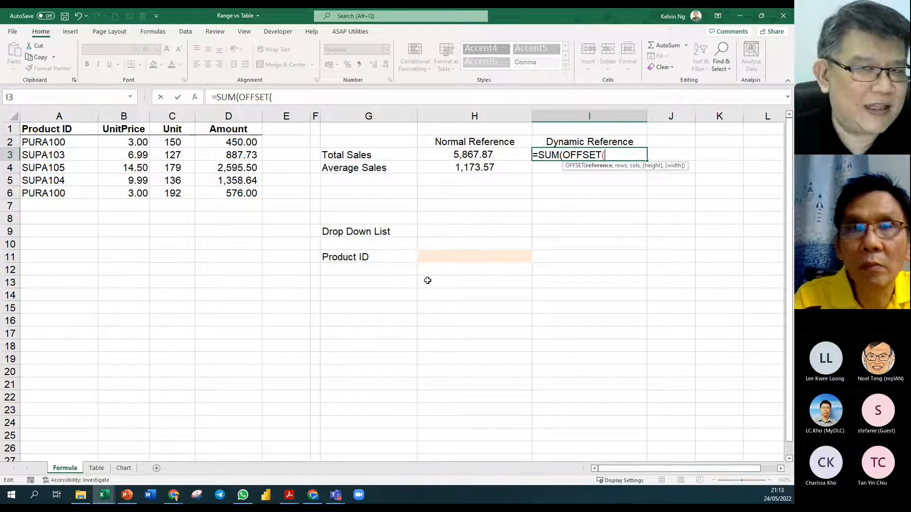
Try A1 as the OFFSET reference with 1 row and 3 columns, and review each of the three arguments
{"action": "left_click", "coordinate": [52, 132]}
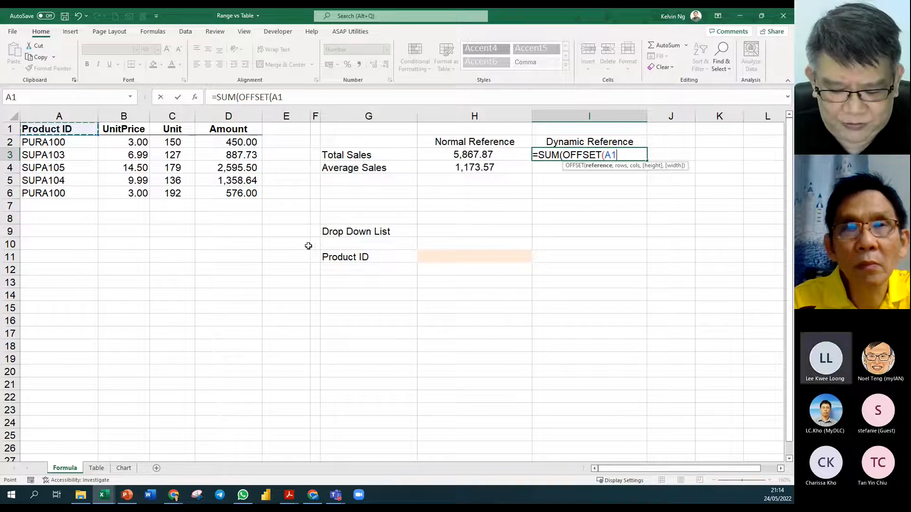
{"action": "type", "text": ",1"}
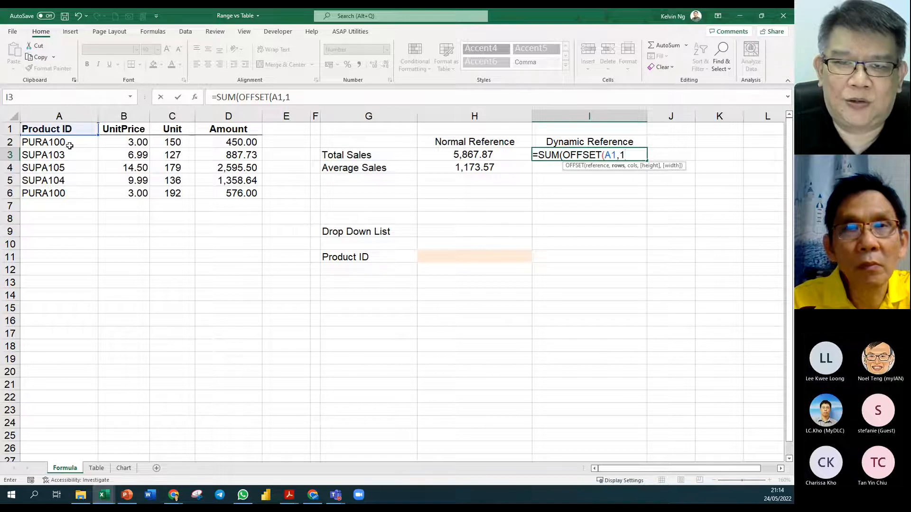
{"action": "type", "text": ","}
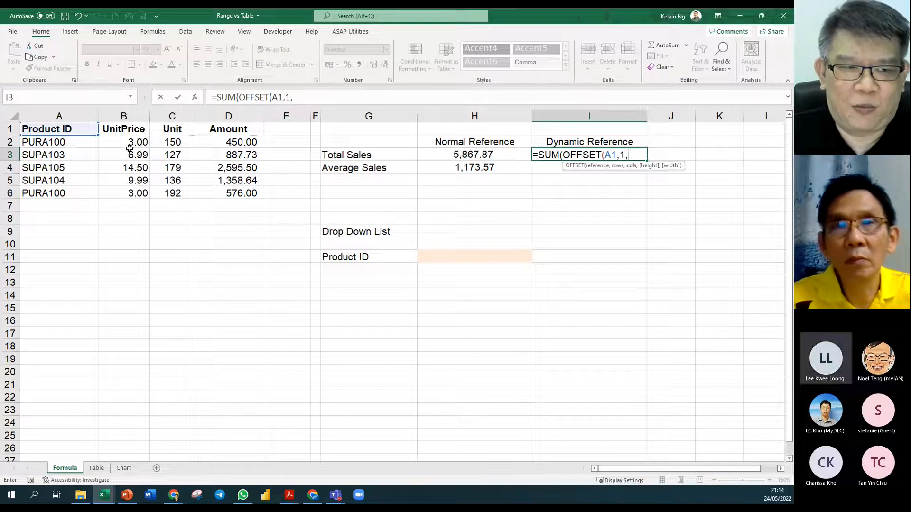
{"action": "type", "text": "3"}
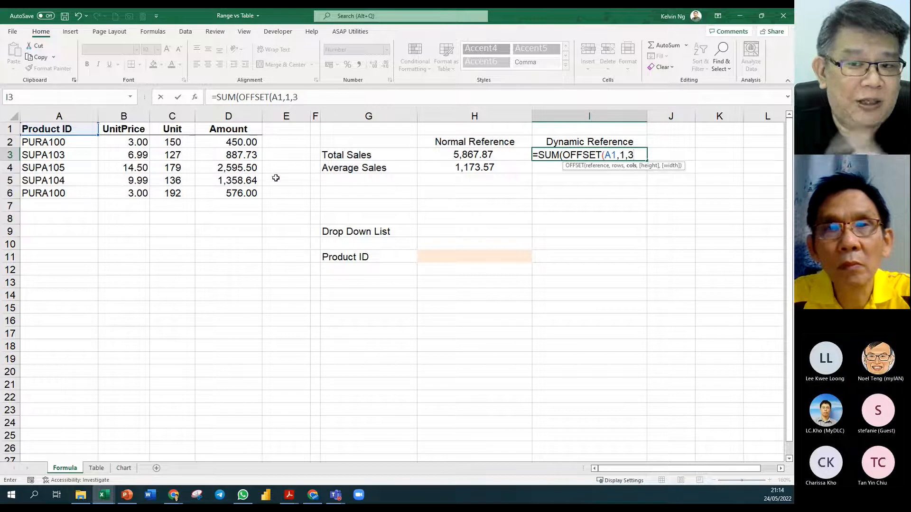
{"action": "left_click", "coordinate": [601, 166]}
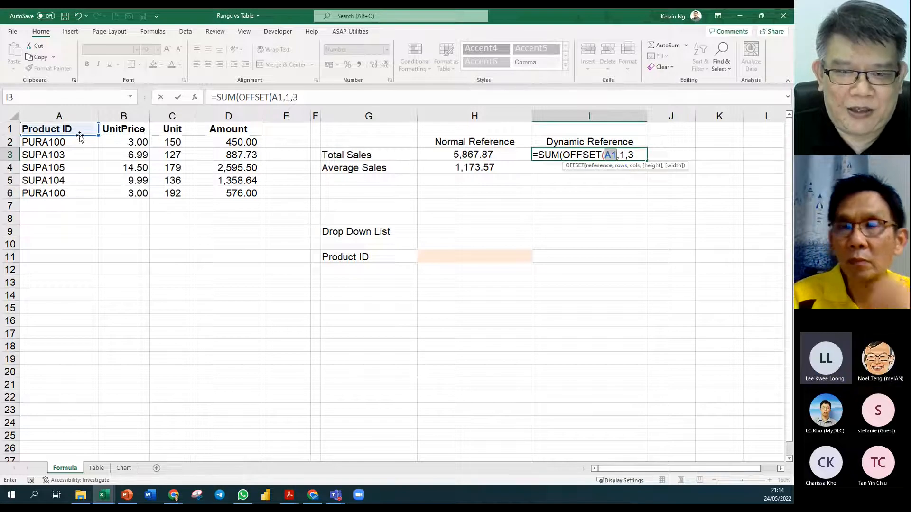
{"action": "left_click", "coordinate": [618, 166]}
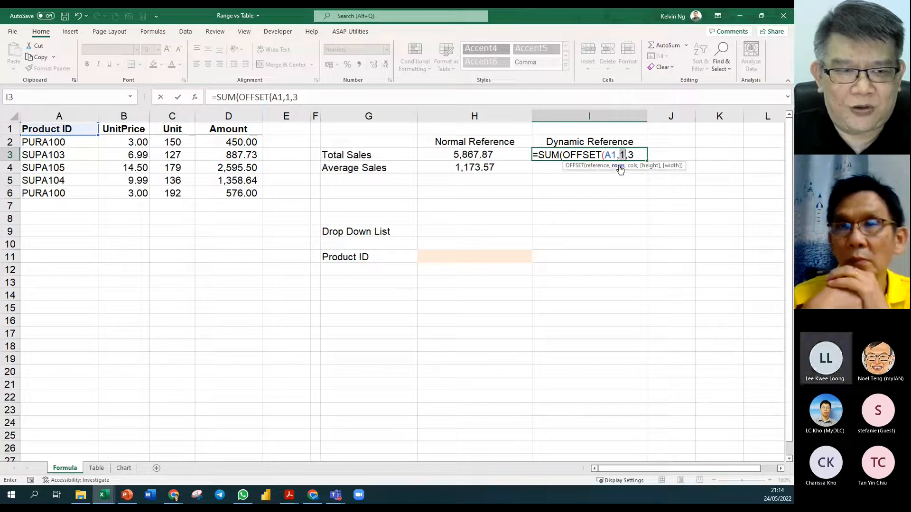
{"action": "left_click", "coordinate": [631, 165]}
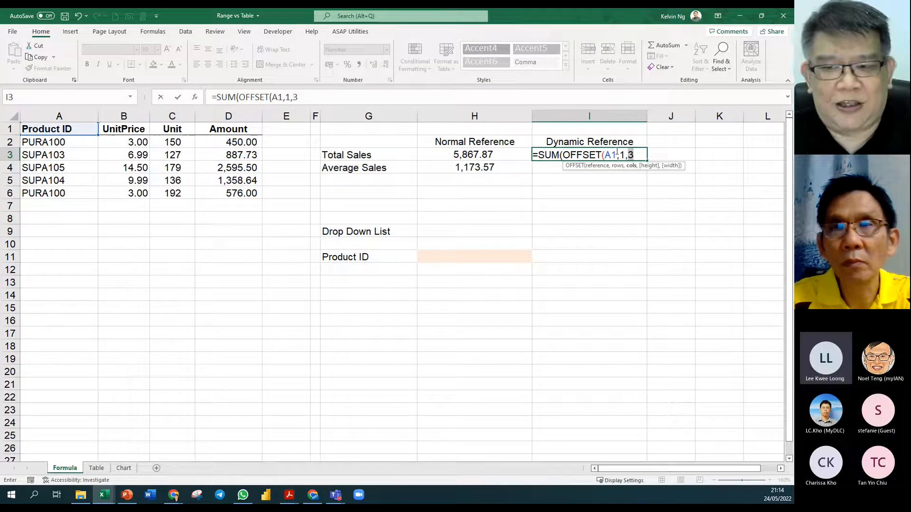
Replace the OFFSET arguments with D2 as the reference, 0 rows and 0 columns
{"action": "left_click_drag", "start_coordinate": [634, 155], "coordinate": [605, 155]}
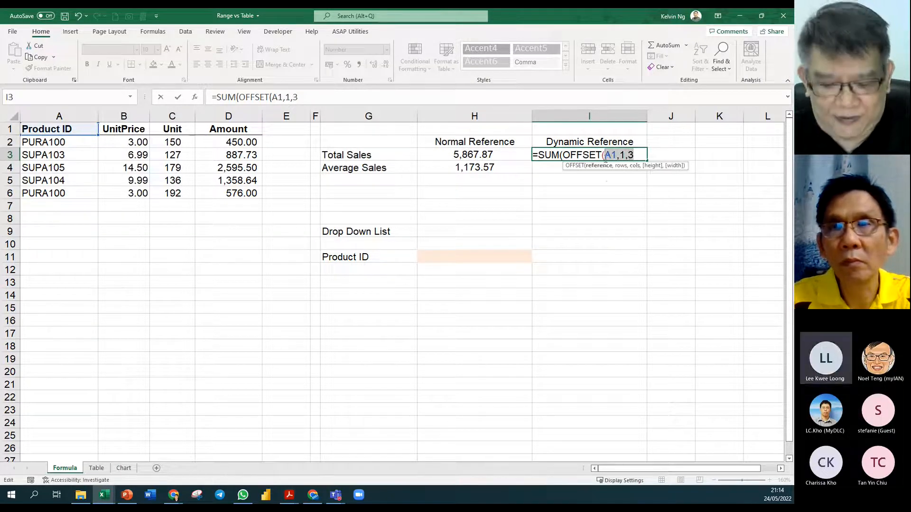
{"action": "left_click", "coordinate": [221, 143]}
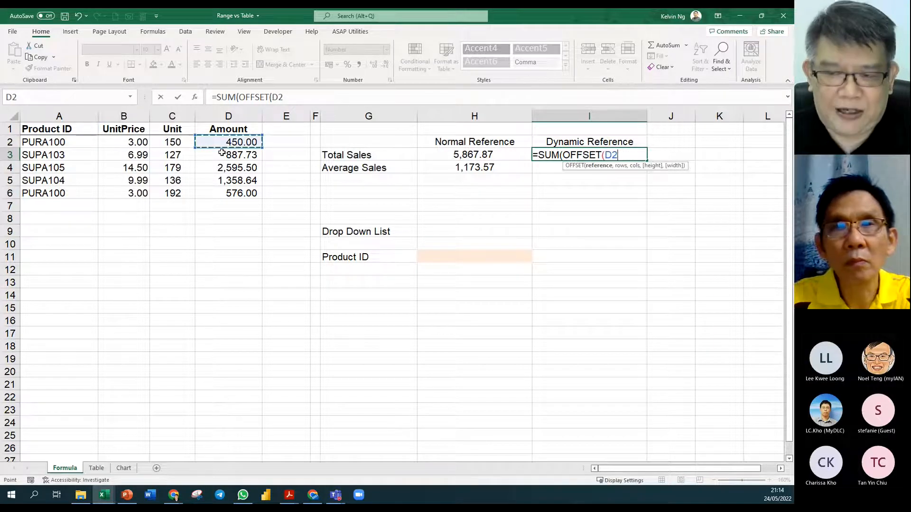
{"action": "type", "text": ",0,0,"}
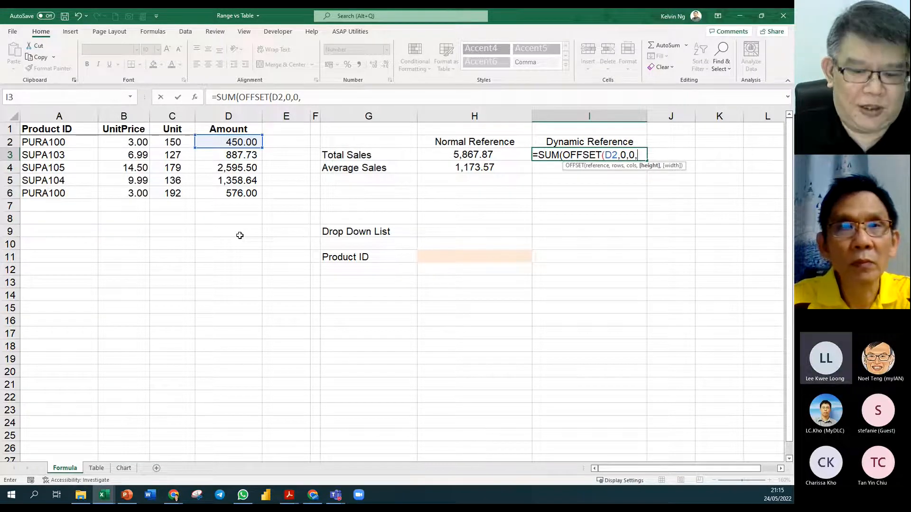
Add a COUNT of the absolute range $D$2:$D$20 as the OFFSET height argument
{"action": "type", "text": "COUN"}
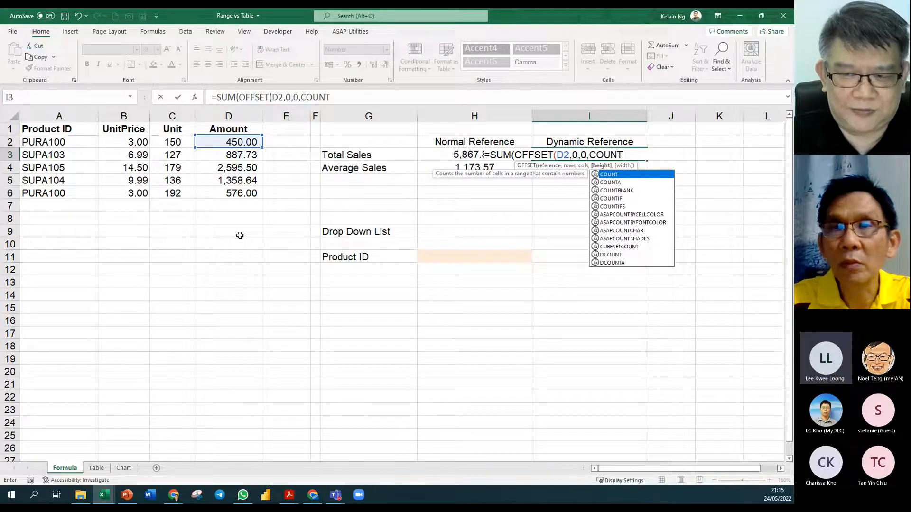
{"action": "type", "text": "T"}
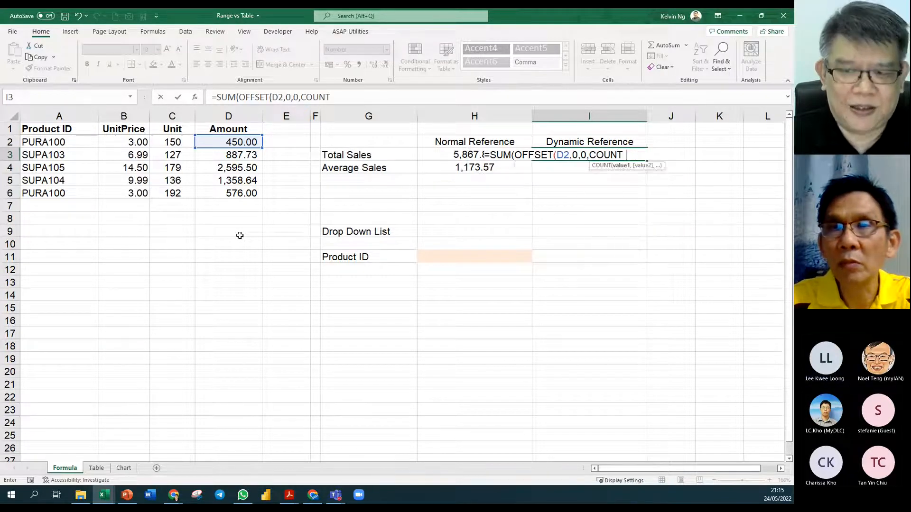
{"action": "left_click", "coordinate": [216, 142]}
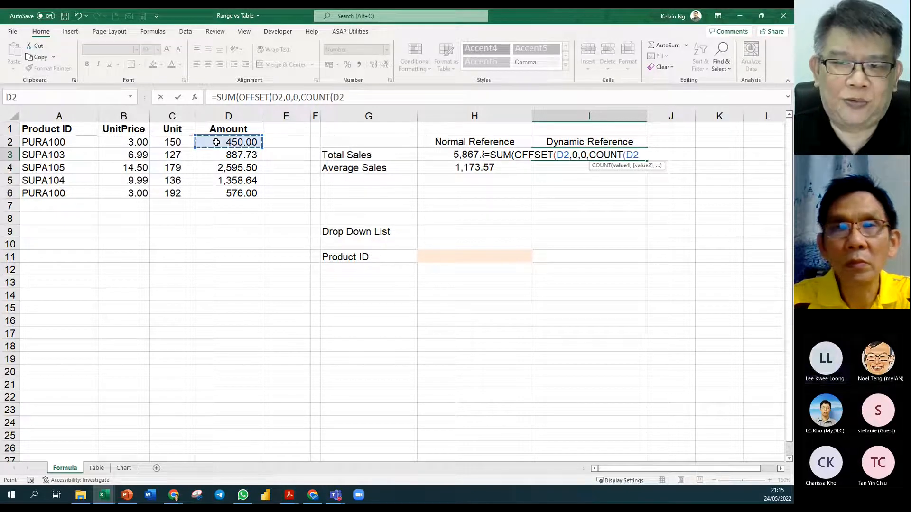
{"action": "key", "text": "F8"}
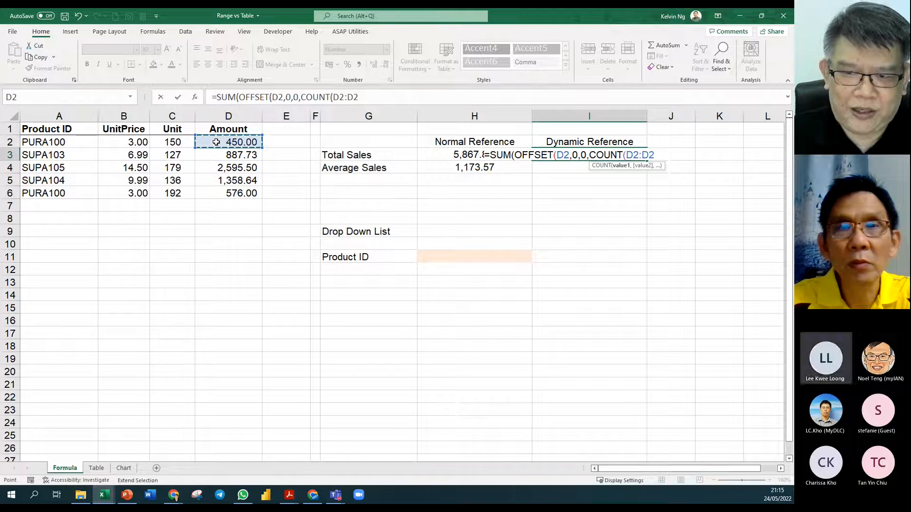
{"action": "type", "text": "00"}
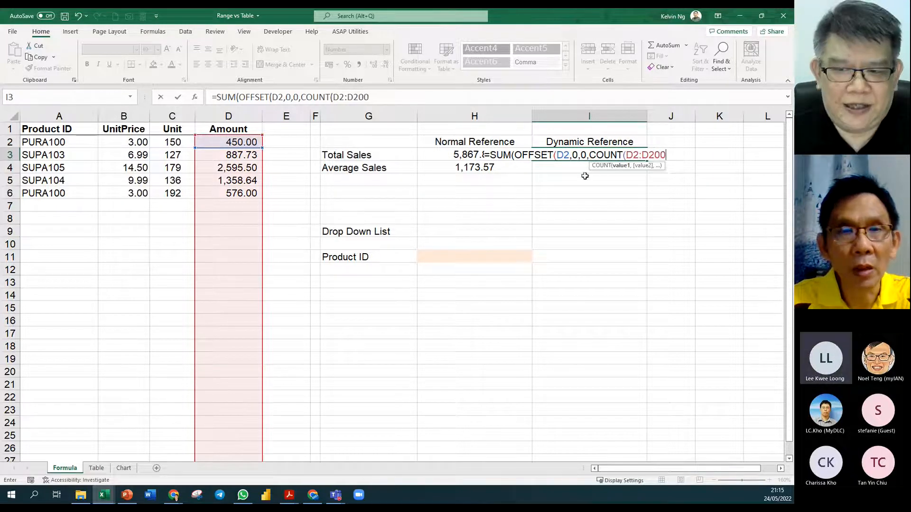
{"action": "left_click_drag", "start_coordinate": [666, 155], "coordinate": [638, 154]}
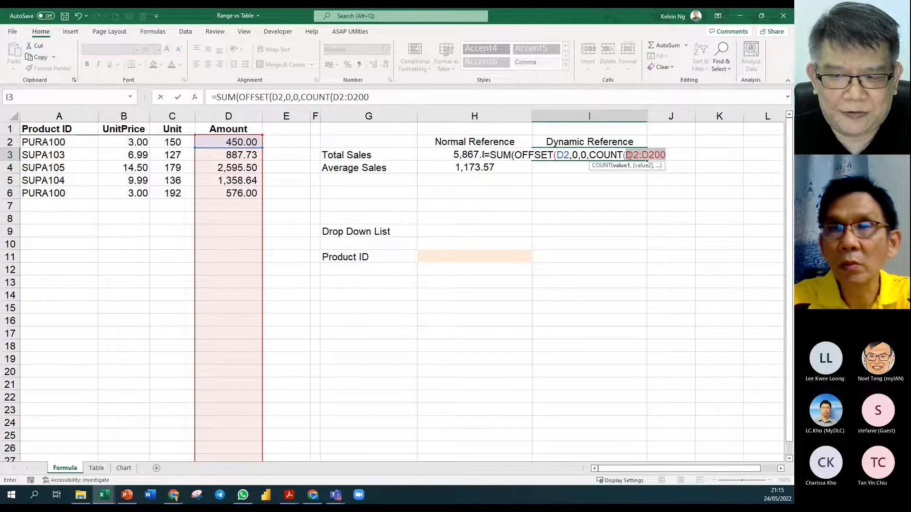
{"action": "key", "text": "F4"}
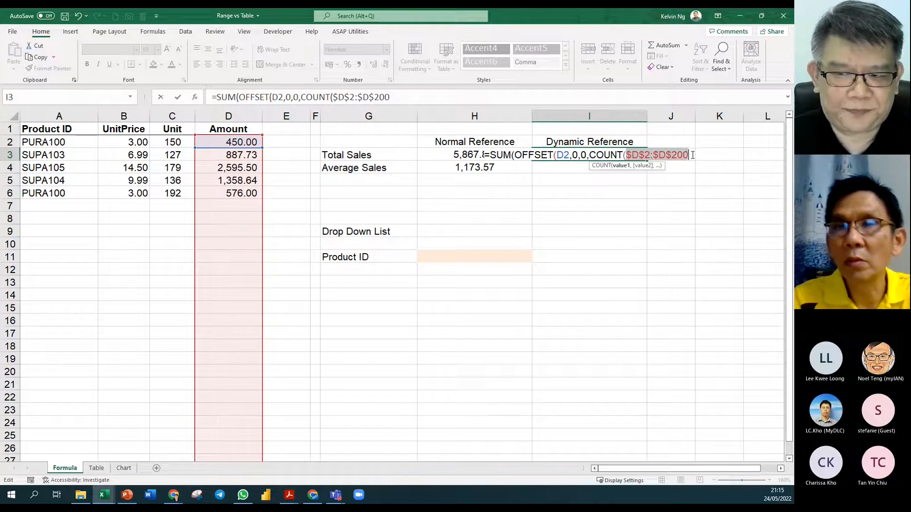
{"action": "type", "text": ")"}
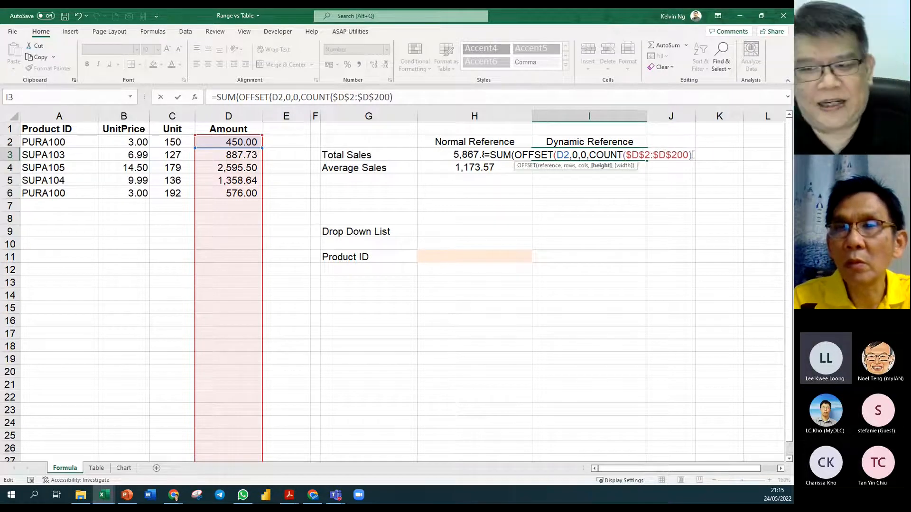
{"action": "left_click", "coordinate": [687, 156]}
{"action": "key", "text": "BackSpace"}
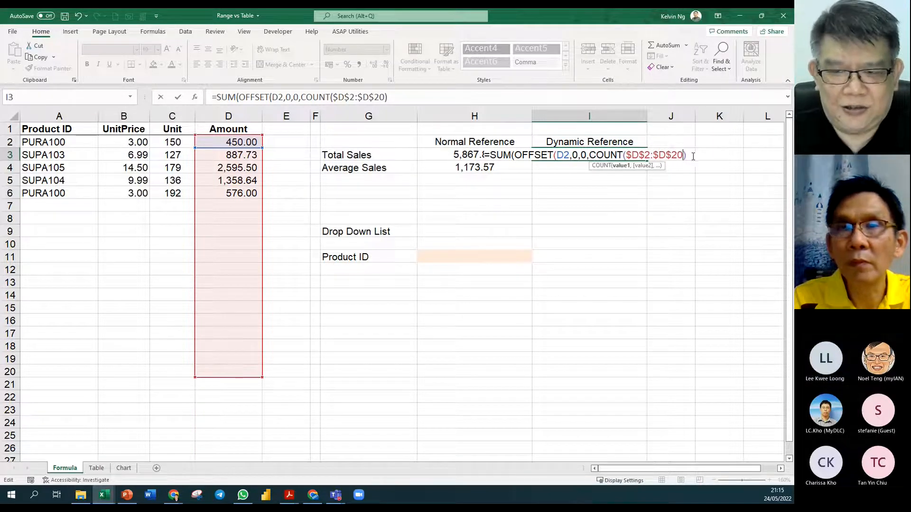
Evaluate the COUNT height argument in place within the formula, and undo the evaluation
{"action": "left_click", "coordinate": [610, 165]}
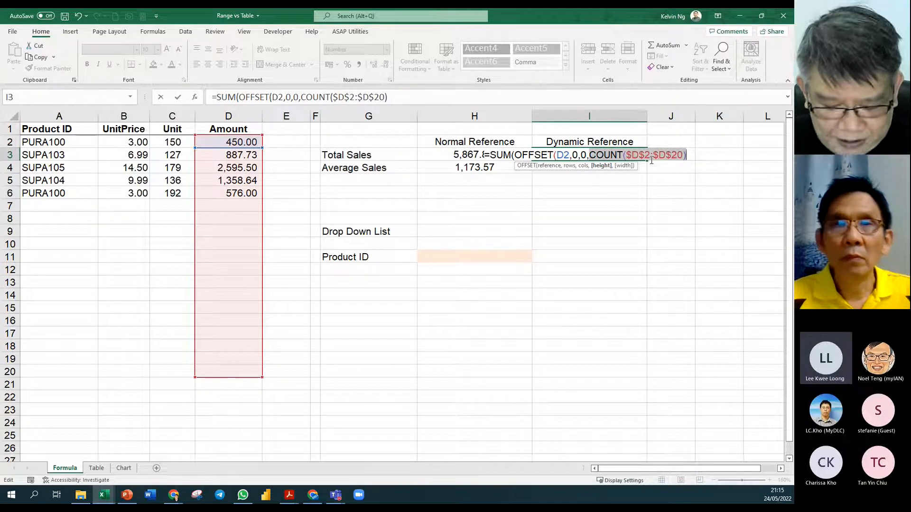
{"action": "key", "text": "BackSpace"}
{"action": "type", "text": "5"}
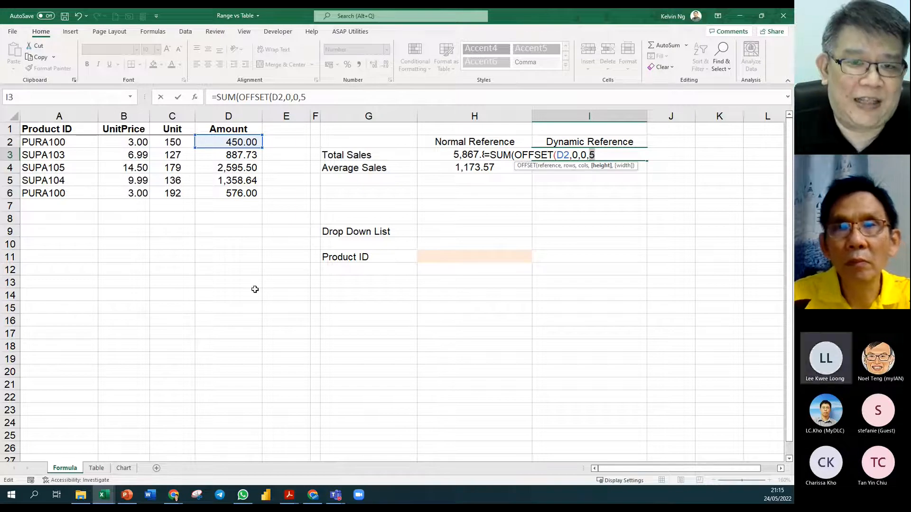
{"action": "key", "text": "ctrl+z"}
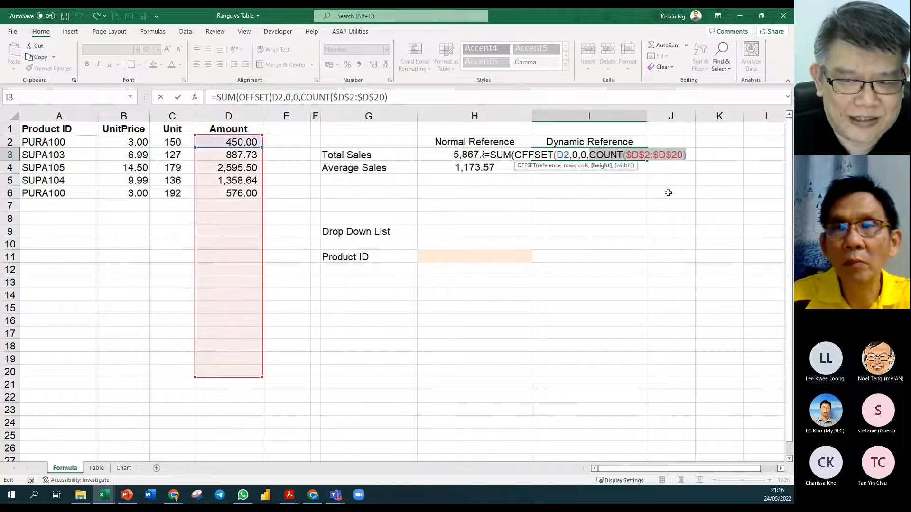
Set the OFFSET width to 1 and complete the dynamic Total Sales formula
{"action": "left_click", "coordinate": [693, 156]}
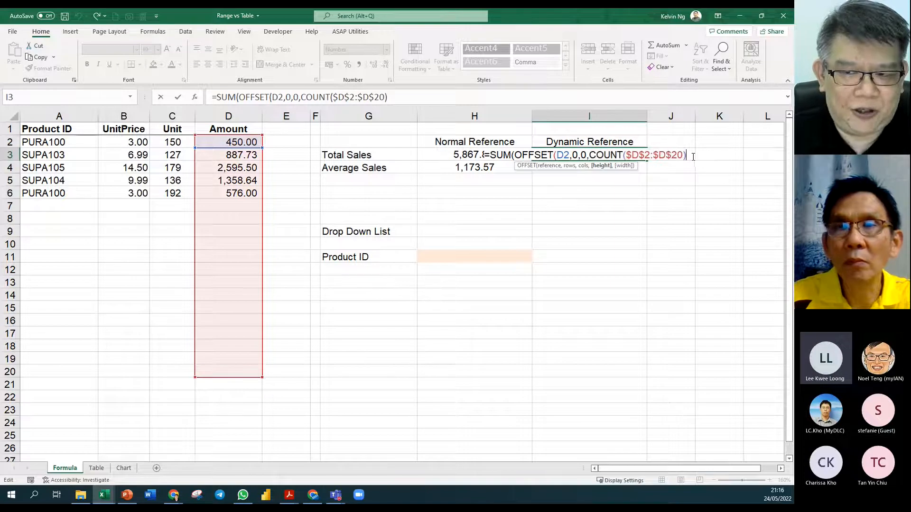
{"action": "type", "text": ","}
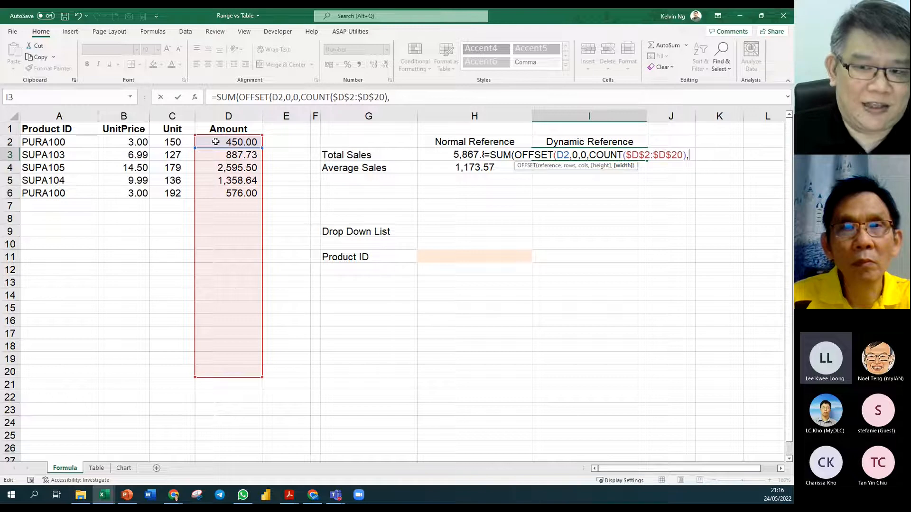
{"action": "type", "text": "1"}
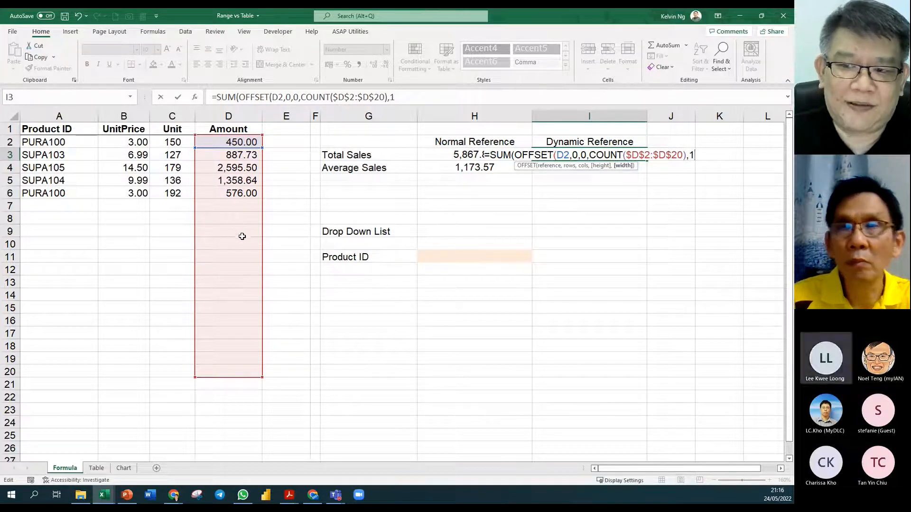
{"action": "type", "text": ")"}
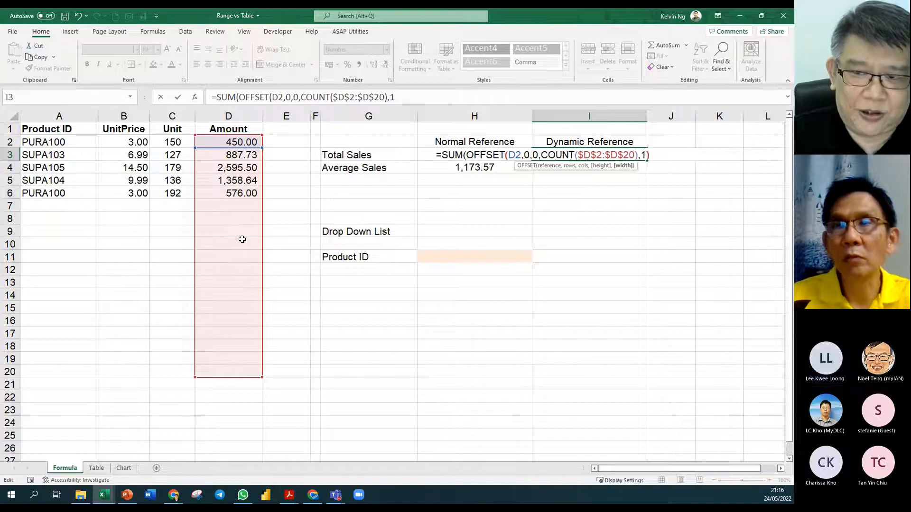
{"action": "type", "text": ")"}
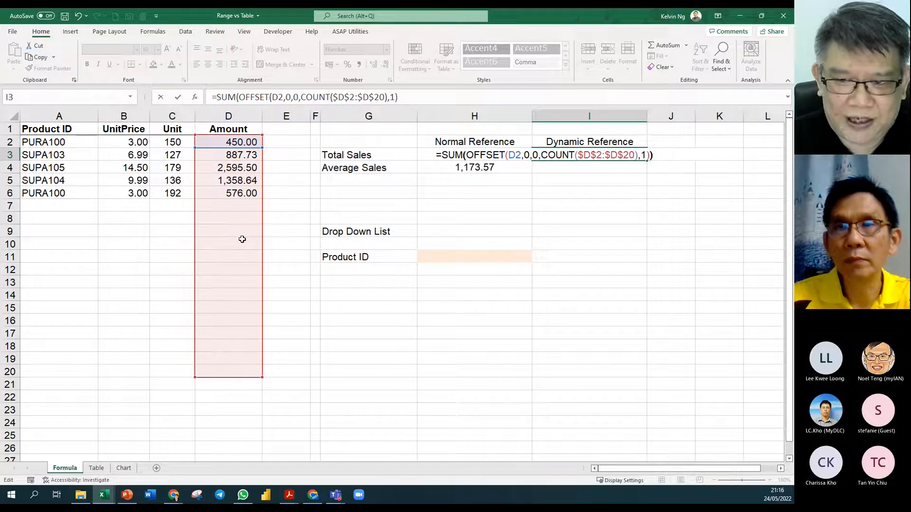
{"action": "key", "text": "Return"}
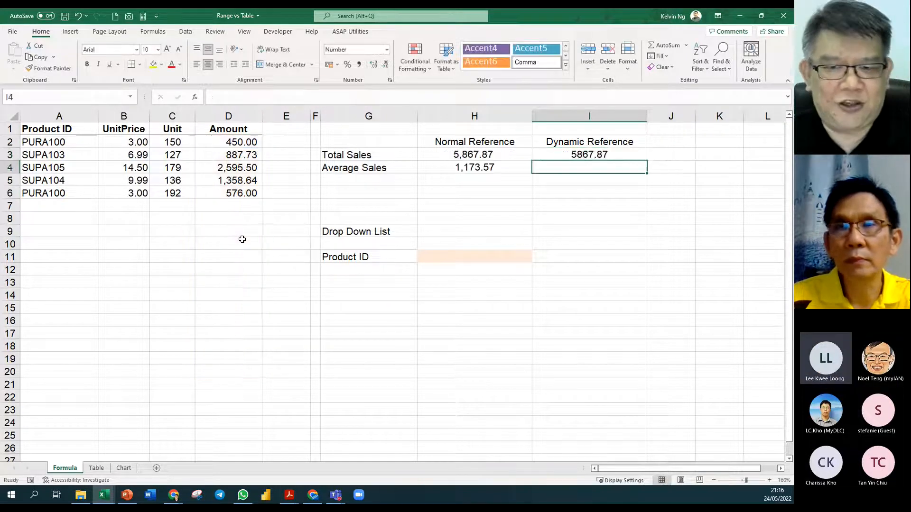
Format the dynamic Total Sales value with the 1000 separator
{"action": "left_click", "coordinate": [608, 156]}
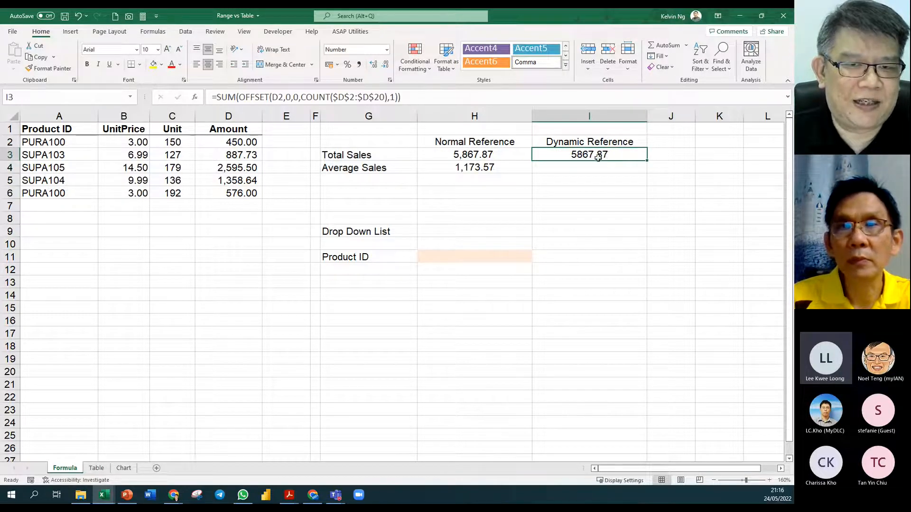
{"action": "left_click", "coordinate": [390, 80]}
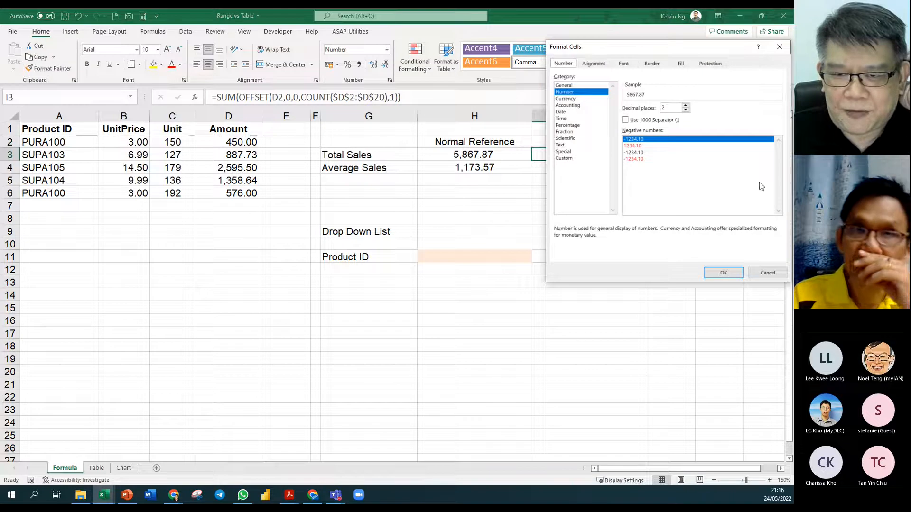
{"action": "left_click", "coordinate": [631, 120]}
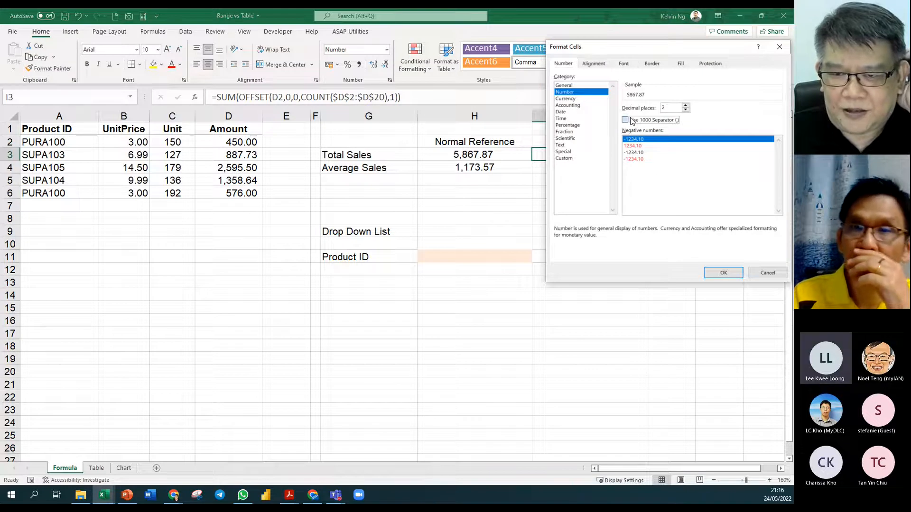
{"action": "left_click", "coordinate": [724, 273]}
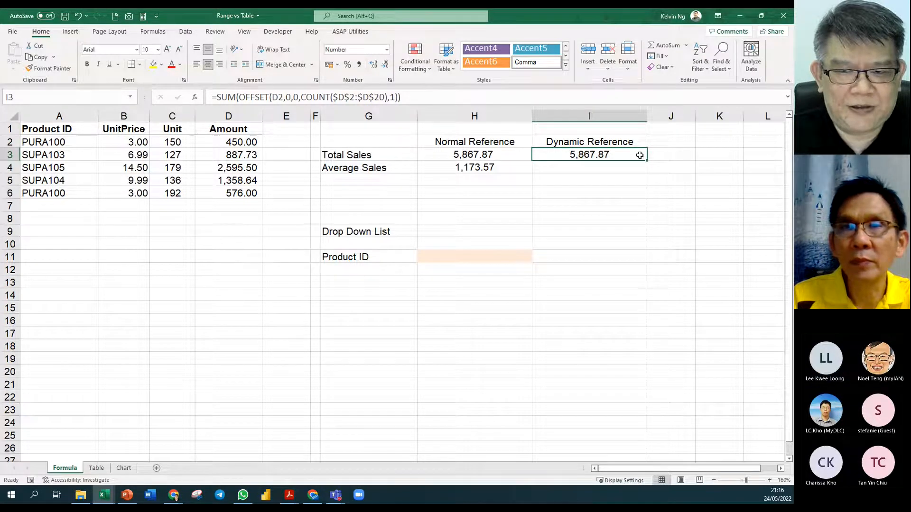
Copy the dynamic Total Sales formula into the Dynamic Reference cell for Average Sales and change SUM to AVERAGE
{"action": "left_click", "coordinate": [408, 96]}
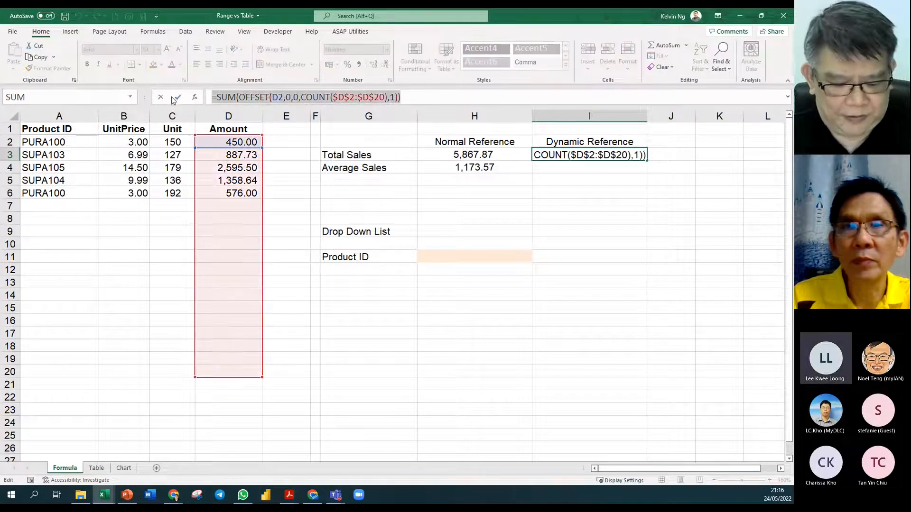
{"action": "key", "text": "Return"}
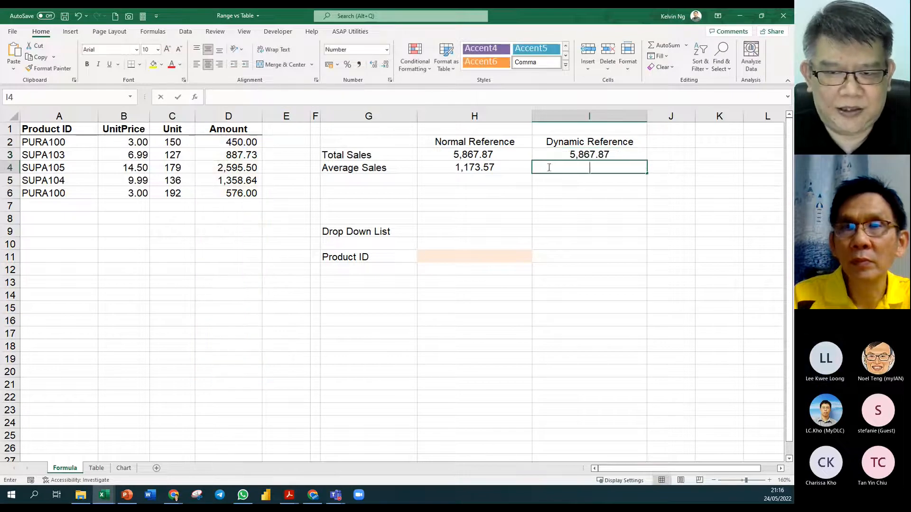
{"action": "double_click", "coordinate": [548, 167]}
{"action": "type", "text": "=SUM(OFFSET(D2,0,0,COUNT($D$2:$D$20),1))"}
{"action": "left_click", "coordinate": [454, 169]}
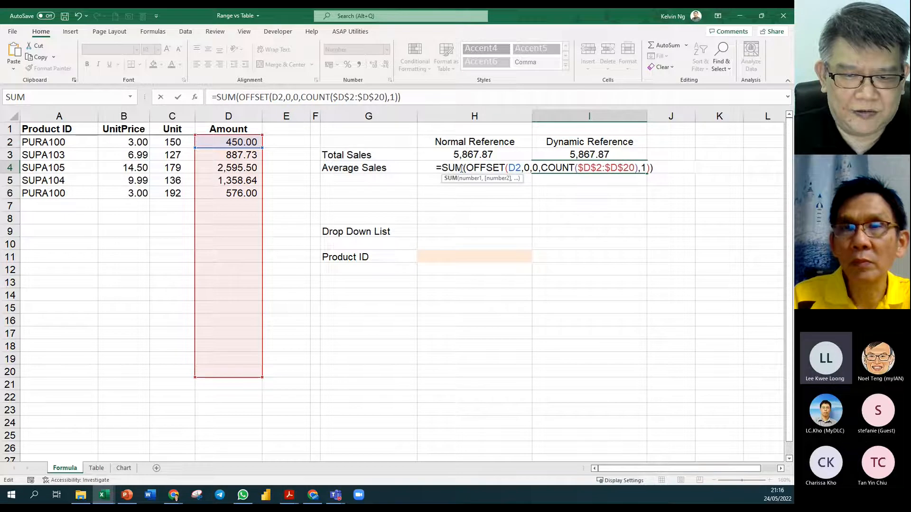
{"action": "double_click", "coordinate": [455, 168]}
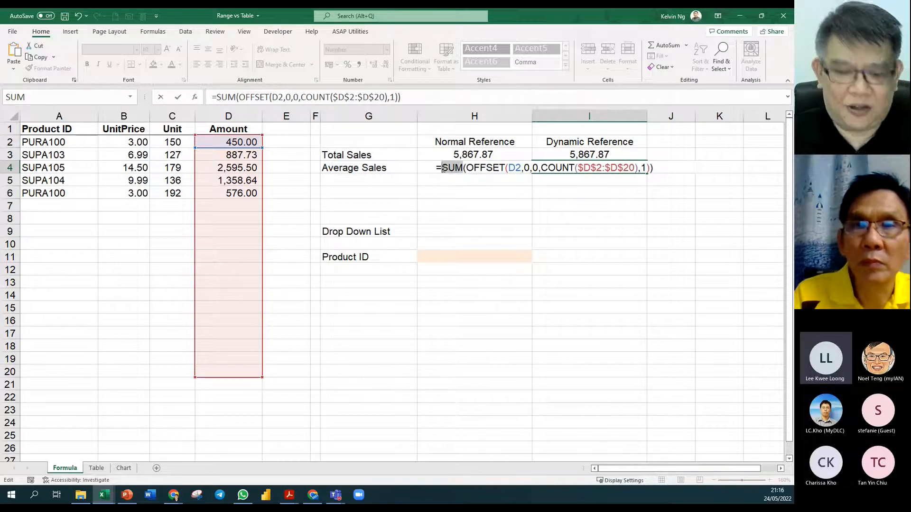
{"action": "type", "text": "aVERAGE"}
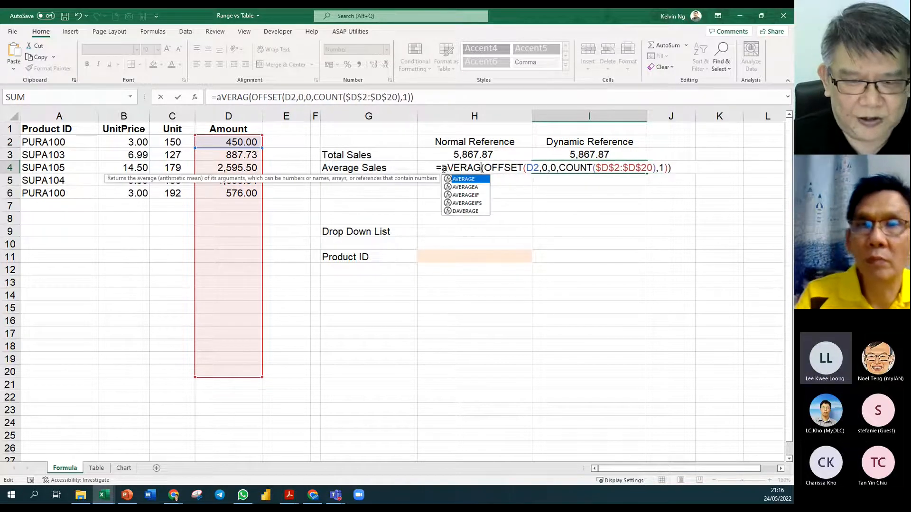
{"action": "key", "text": "Return"}
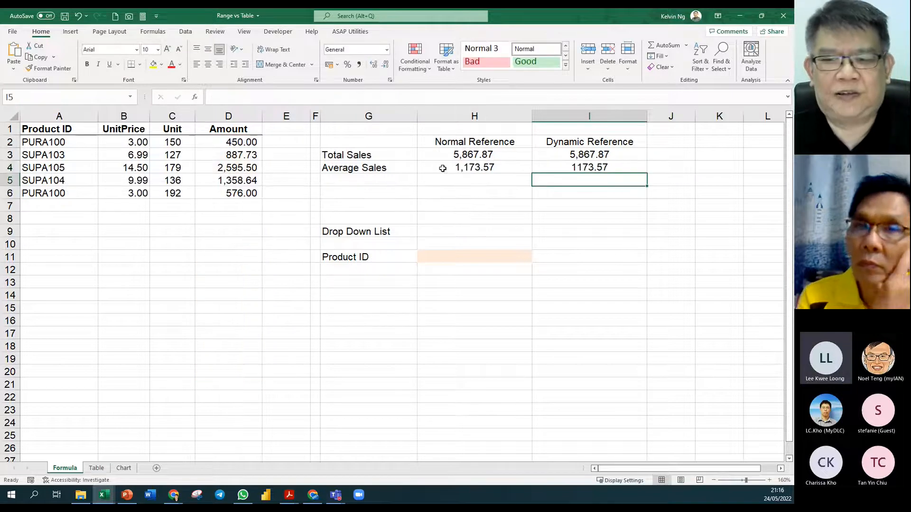
Format the dynamic Average Sales value with the 1000 separator
{"action": "left_click", "coordinate": [616, 169]}
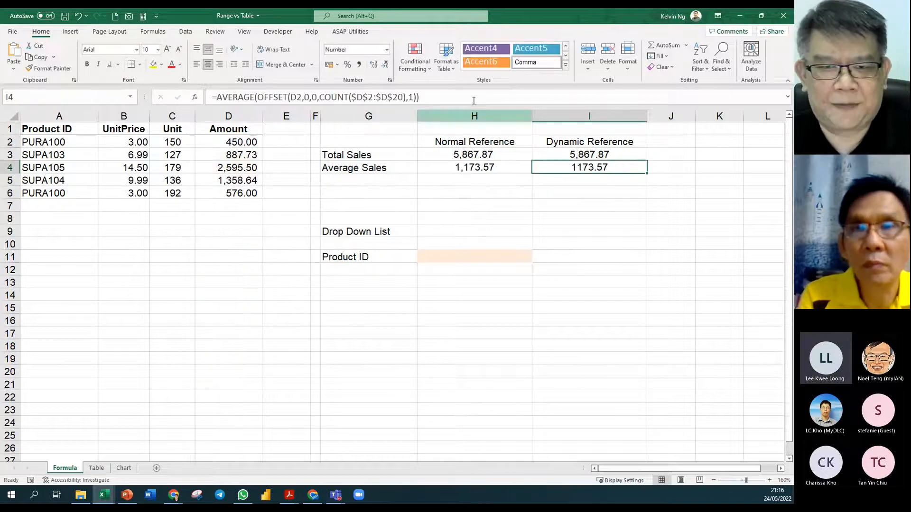
{"action": "left_click", "coordinate": [390, 83]}
{"action": "left_click", "coordinate": [625, 120]}
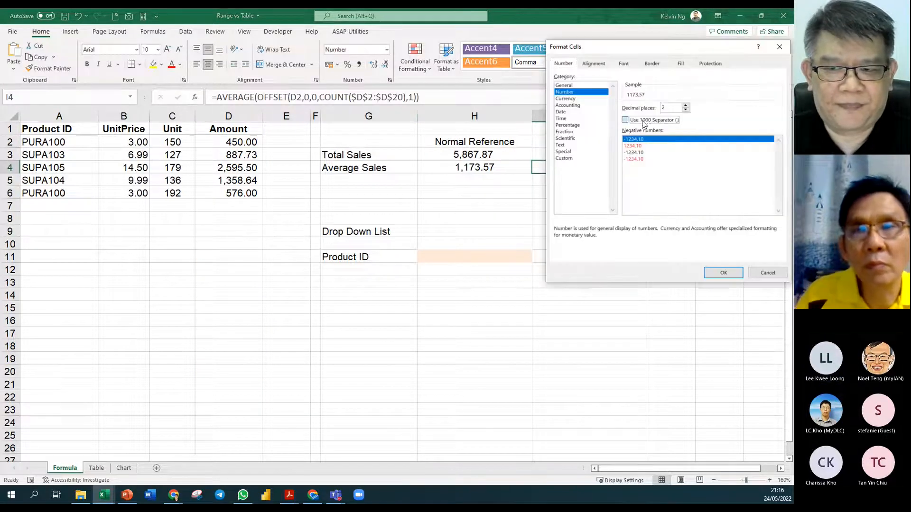
{"action": "left_click", "coordinate": [717, 273]}
{"action": "left_click", "coordinate": [646, 221]}
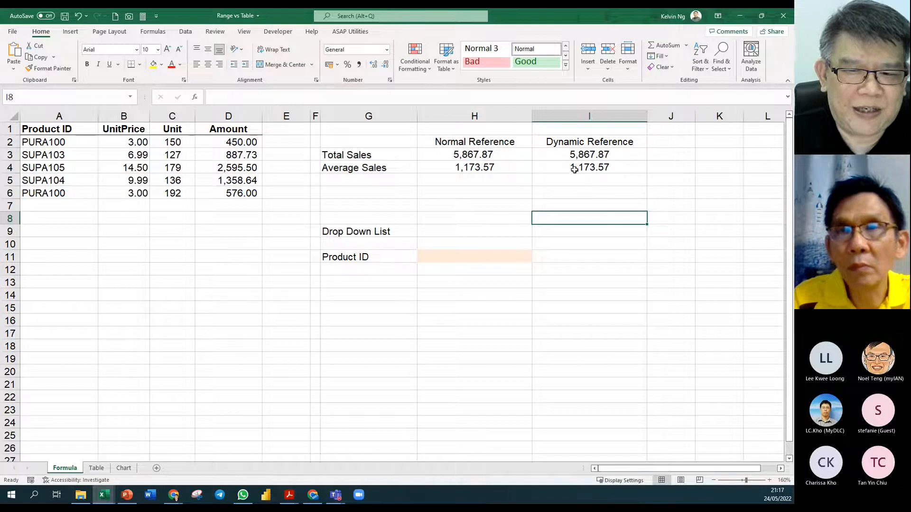
Add a record in row 7 with Product ID SUKA, UnitPrice 4 and Unit 100
{"action": "left_click", "coordinate": [35, 208]}
{"action": "type", "text": "suka"}
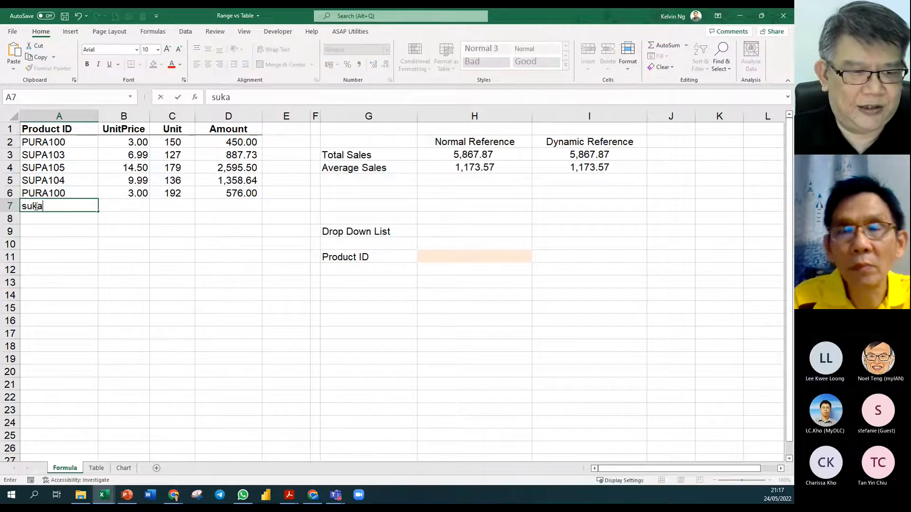
{"action": "key", "text": "BackSpace"}
{"action": "key", "text": "BackSpace"}
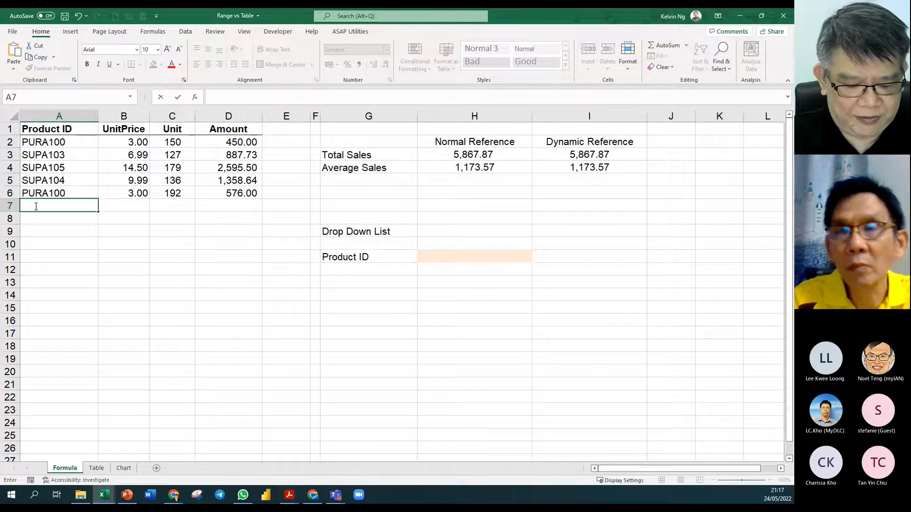
{"action": "type", "text": "SUKA"}
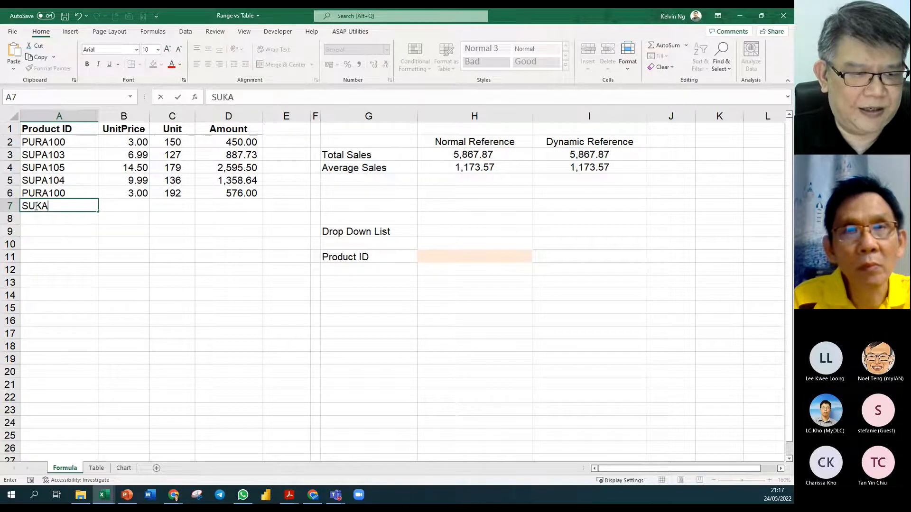
{"action": "key", "text": "Tab"}
{"action": "type", "text": "4"}
{"action": "key", "text": "Tab"}
{"action": "type", "text": "100"}
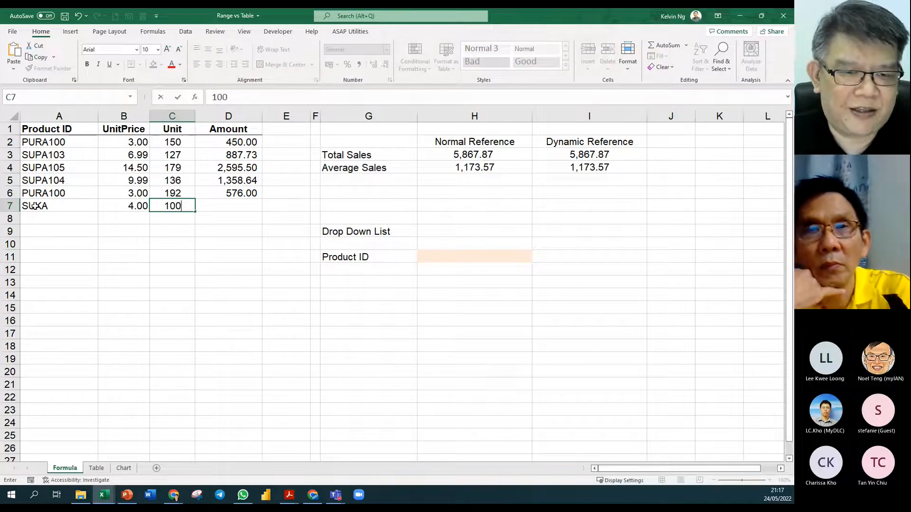
{"action": "key", "text": "Tab"}
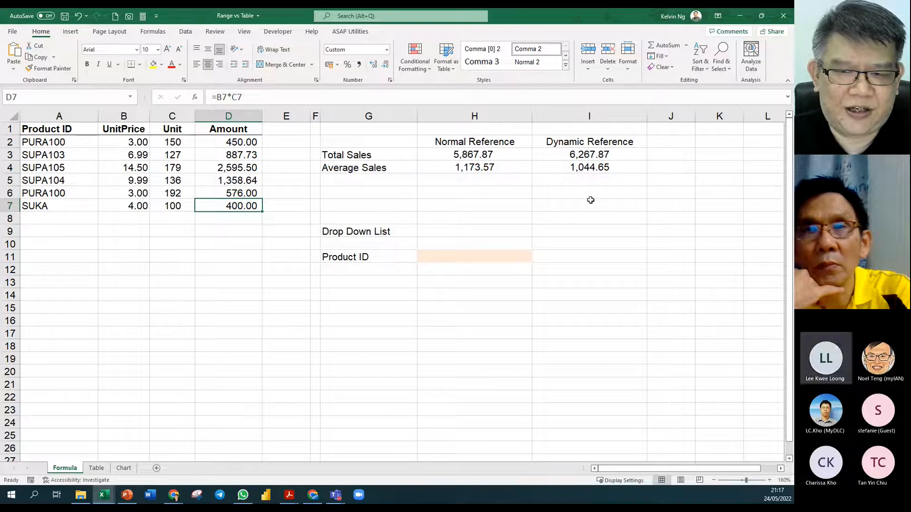
Evaluate the COUNT part inside the dynamic Total Sales formula, then restore the original formula
{"action": "double_click", "coordinate": [612, 154]}
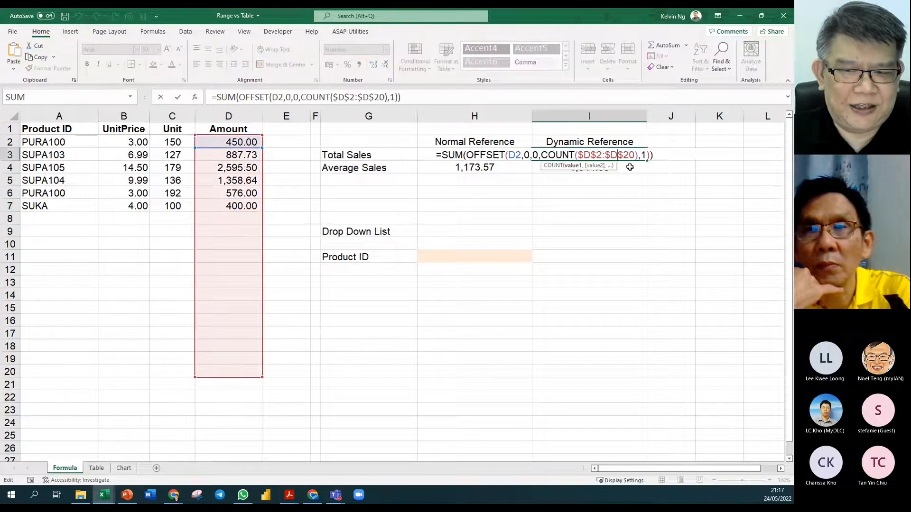
{"action": "left_click", "coordinate": [553, 166]}
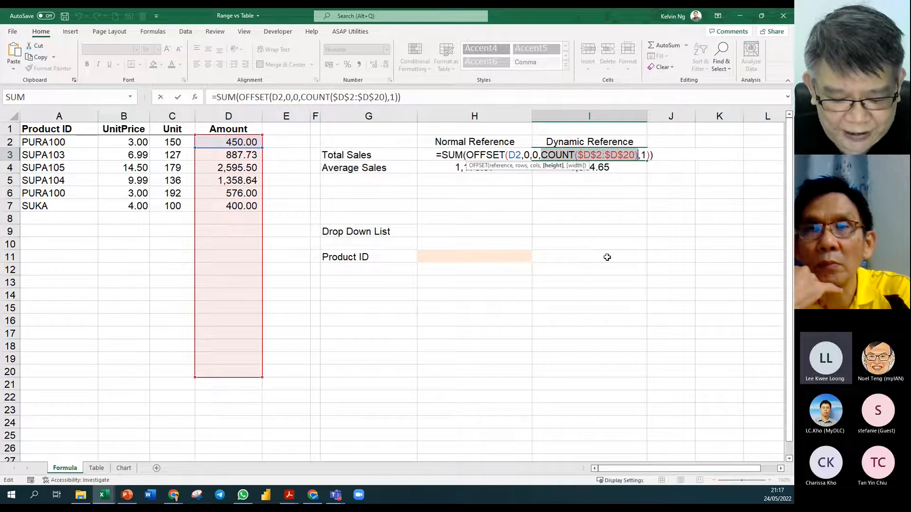
{"action": "key", "text": "F9"}
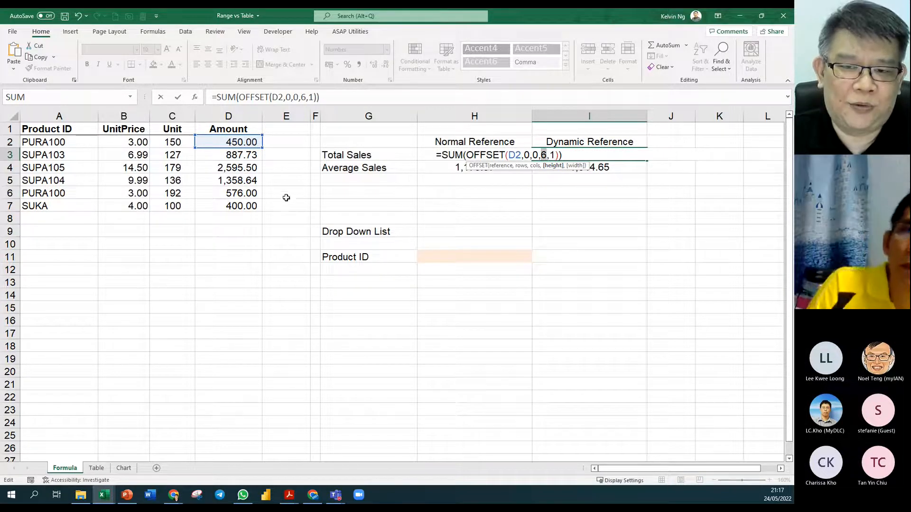
{"action": "key", "text": "ctrl+z"}
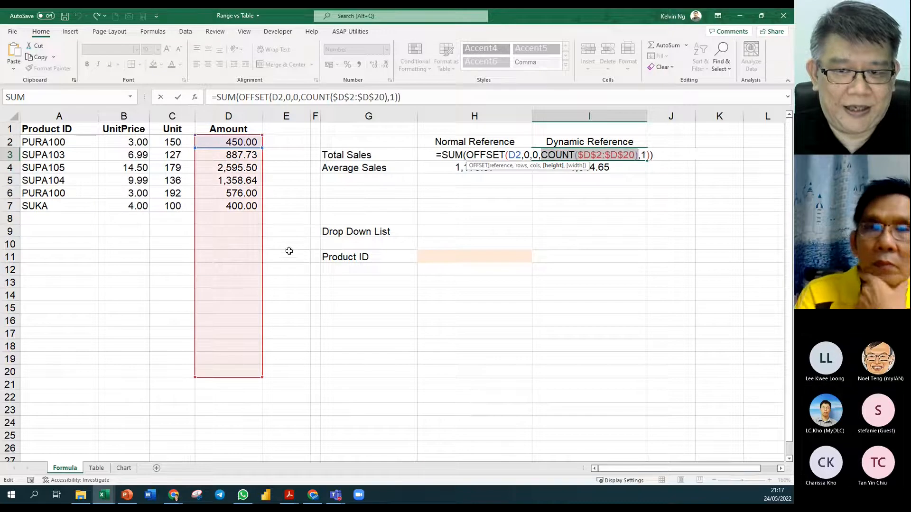
{"action": "key", "text": "ctrl+Return"}
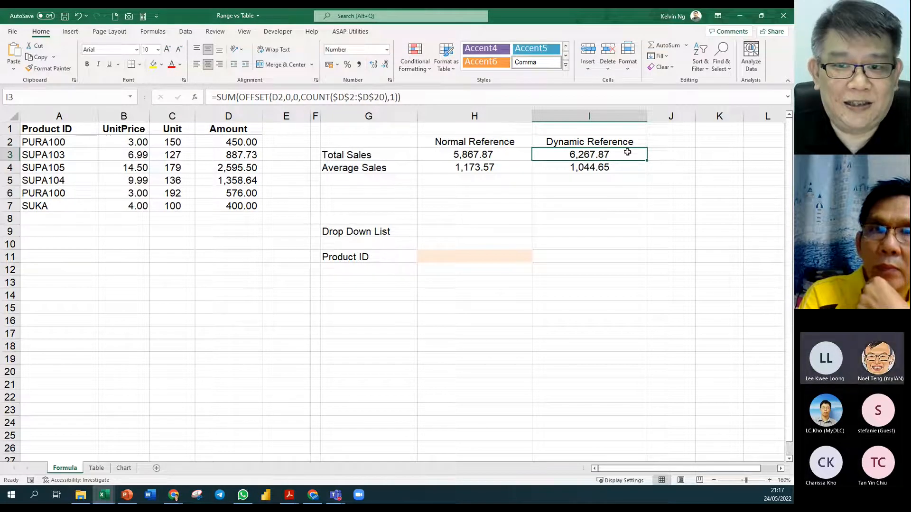
Fill the SUKA record down through row 11 and compare the normal and dynamic Total Sales
{"action": "left_click_drag", "start_coordinate": [59, 218], "coordinate": [171, 205]}
{"action": "left_click", "coordinate": [75, 204]}
{"action": "left_click_drag", "start_coordinate": [74, 204], "coordinate": [265, 261]}
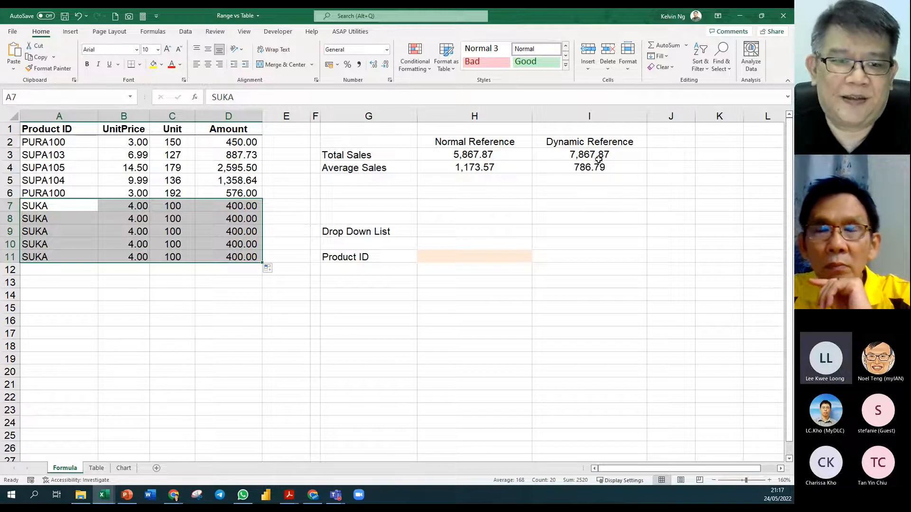
{"action": "left_click", "coordinate": [671, 217]}
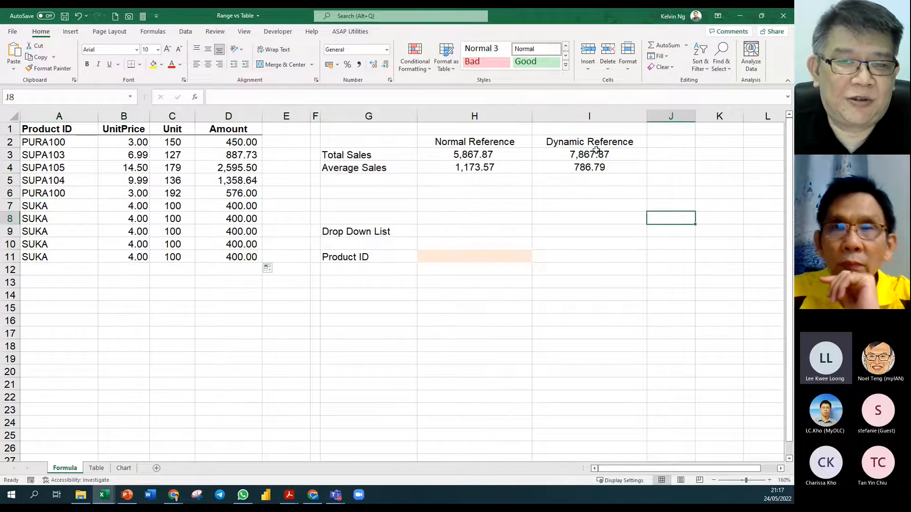
{"action": "left_click_drag", "start_coordinate": [584, 156], "coordinate": [470, 154]}
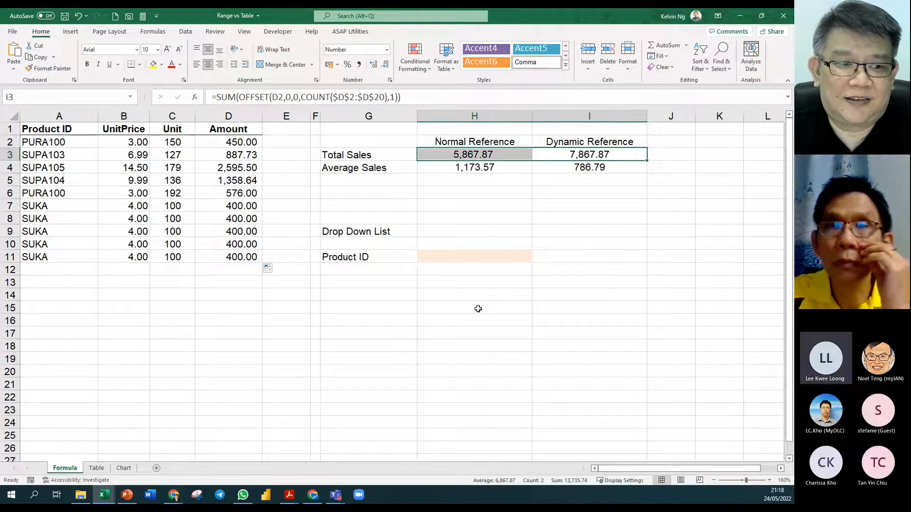
{"action": "left_click", "coordinate": [600, 247]}
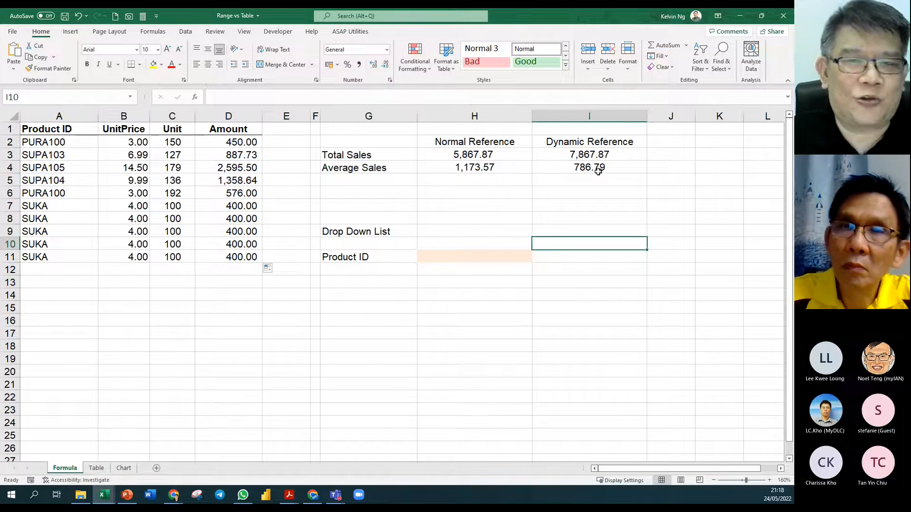
On the Table sheet, sum the Amount range D2:D6 in the Normal Reference cell for Total Sales
{"action": "left_click", "coordinate": [96, 468]}
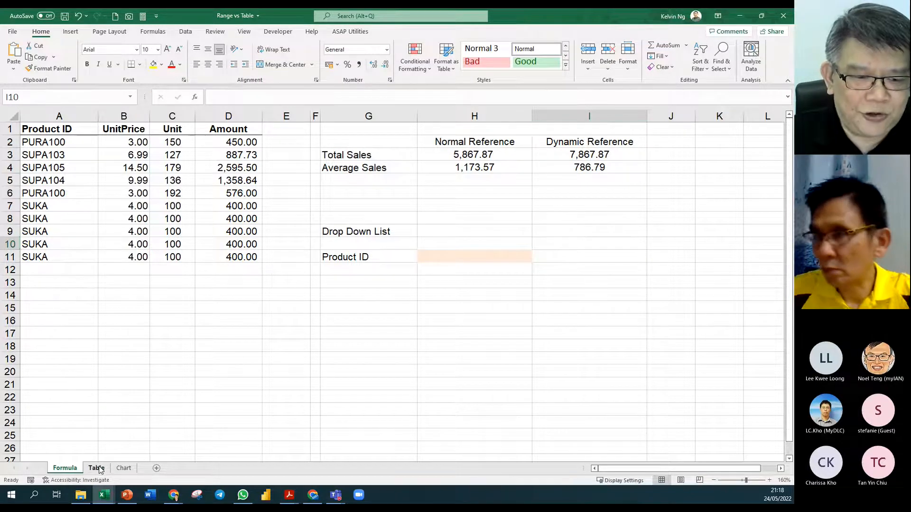
{"action": "left_click", "coordinate": [430, 363]}
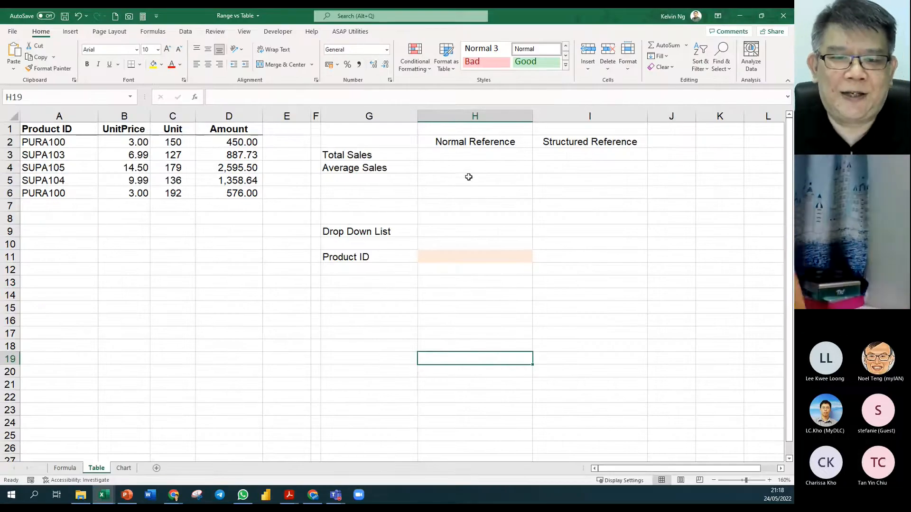
{"action": "left_click", "coordinate": [467, 160]}
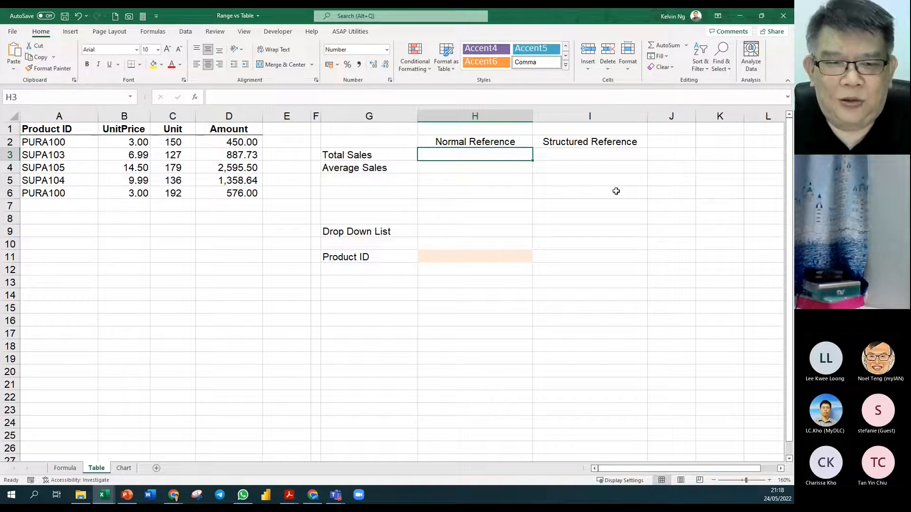
{"action": "type", "text": "=SUM("}
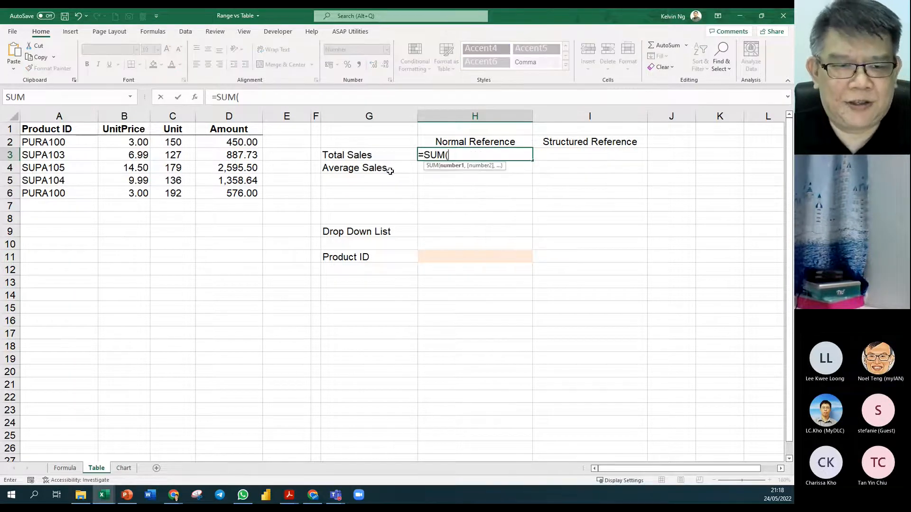
{"action": "left_click_drag", "start_coordinate": [247, 142], "coordinate": [238, 191]}
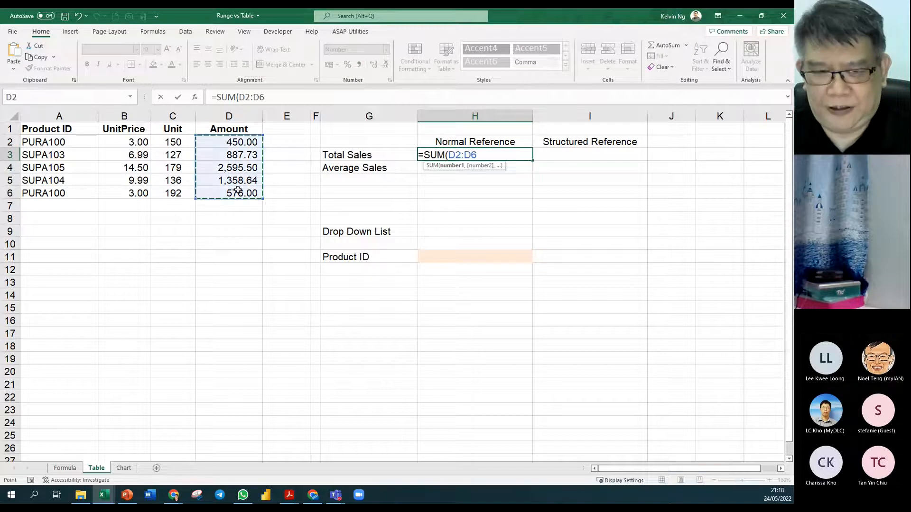
{"action": "key", "text": "Return"}
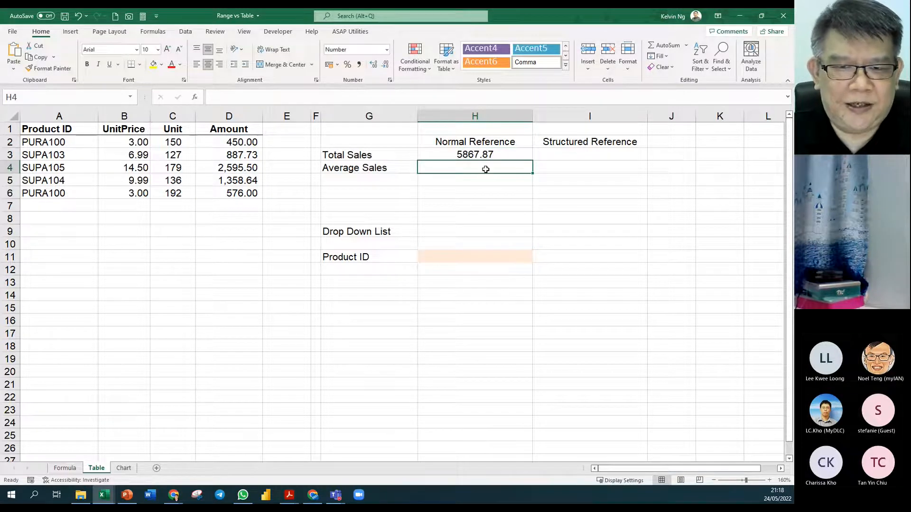
Average the Amount range D2:D6 in the Normal Reference cell for Average Sales
{"action": "type", "text": "=AVERAGE("}
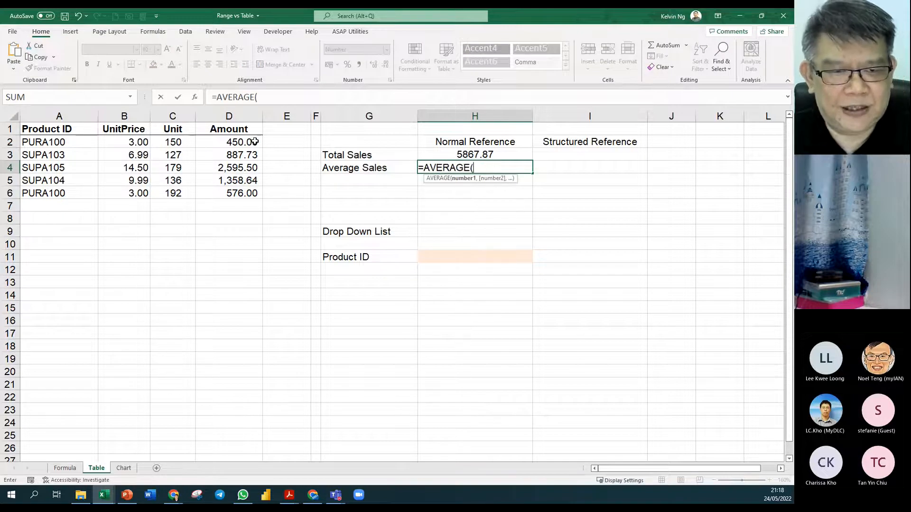
{"action": "left_click_drag", "start_coordinate": [255, 142], "coordinate": [251, 194]}
{"action": "key", "text": "Return"}
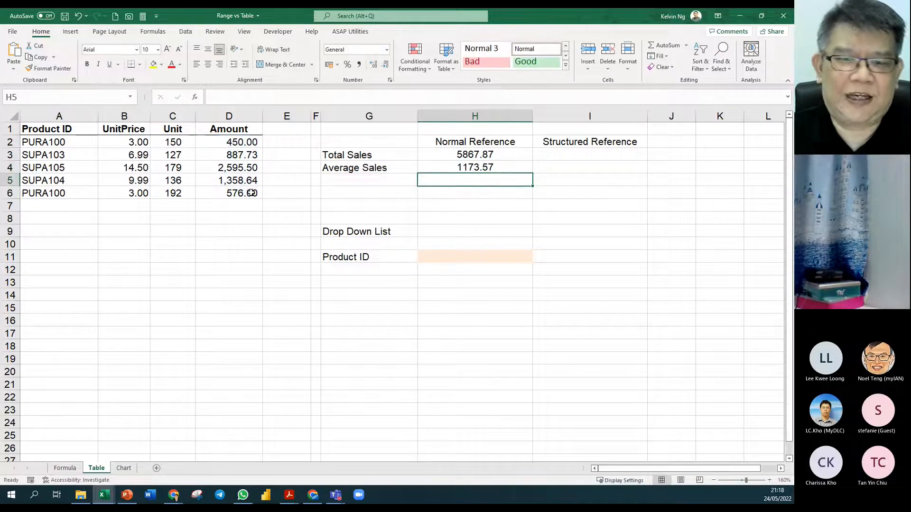
Format the Normal Reference Total Sales and Average Sales values with the 1000 separator
{"action": "left_click_drag", "start_coordinate": [498, 151], "coordinate": [492, 169]}
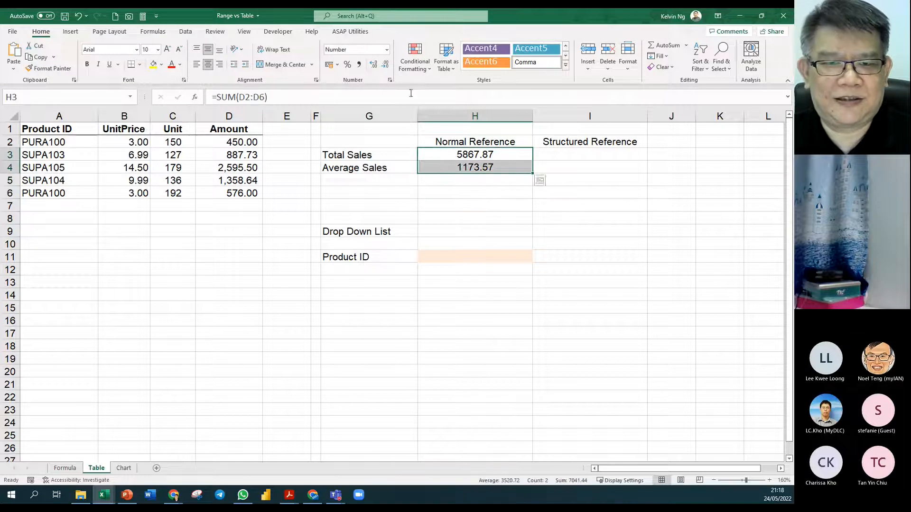
{"action": "left_click", "coordinate": [390, 79]}
{"action": "left_click", "coordinate": [647, 121]}
{"action": "left_click", "coordinate": [724, 273]}
{"action": "left_click", "coordinate": [525, 313]}
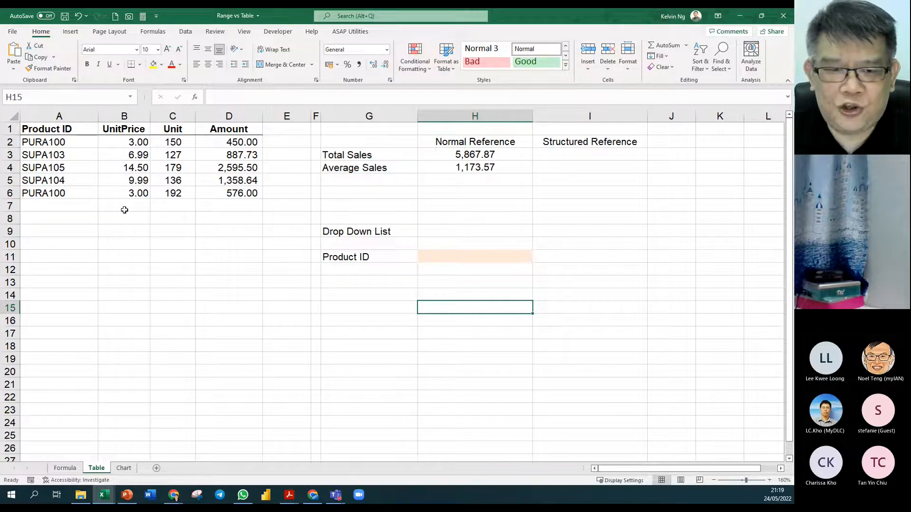
{"action": "left_click_drag", "start_coordinate": [51, 132], "coordinate": [242, 190]}
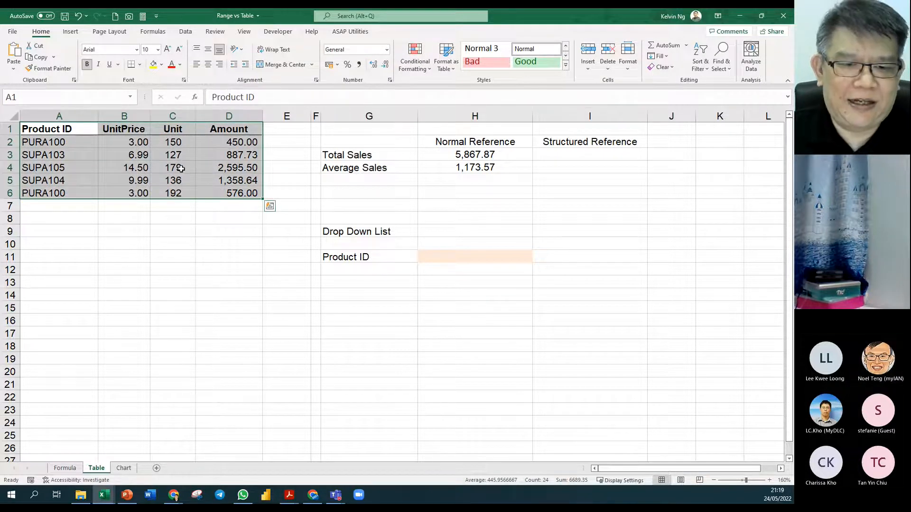
{"action": "left_click_drag", "start_coordinate": [330, 231], "coordinate": [569, 277]}
{"action": "left_click", "coordinate": [342, 196]}
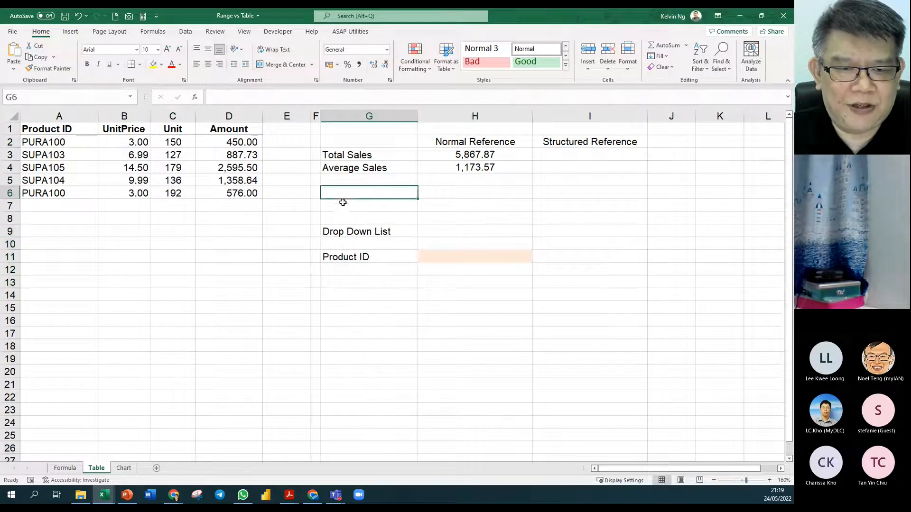
{"action": "left_click", "coordinate": [46, 134]}
{"action": "left_click_drag", "start_coordinate": [45, 134], "coordinate": [224, 193]}
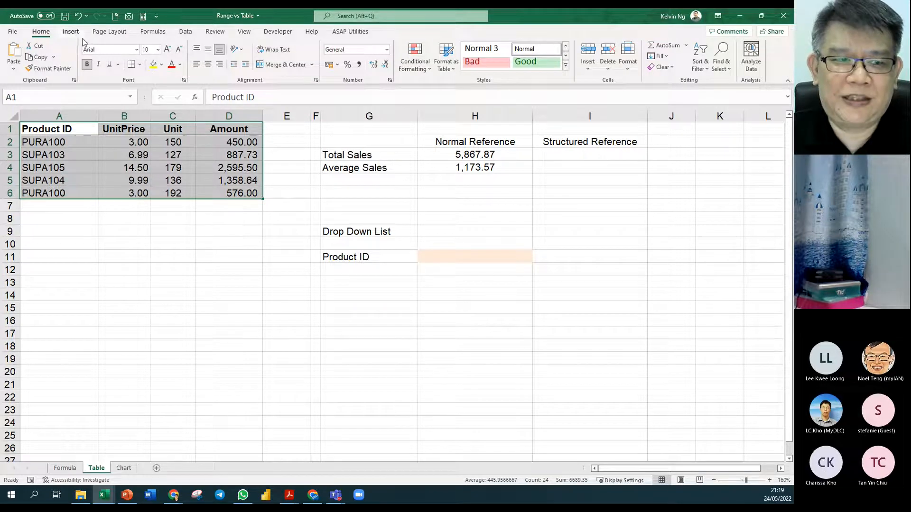
{"action": "left_click", "coordinate": [71, 32]}
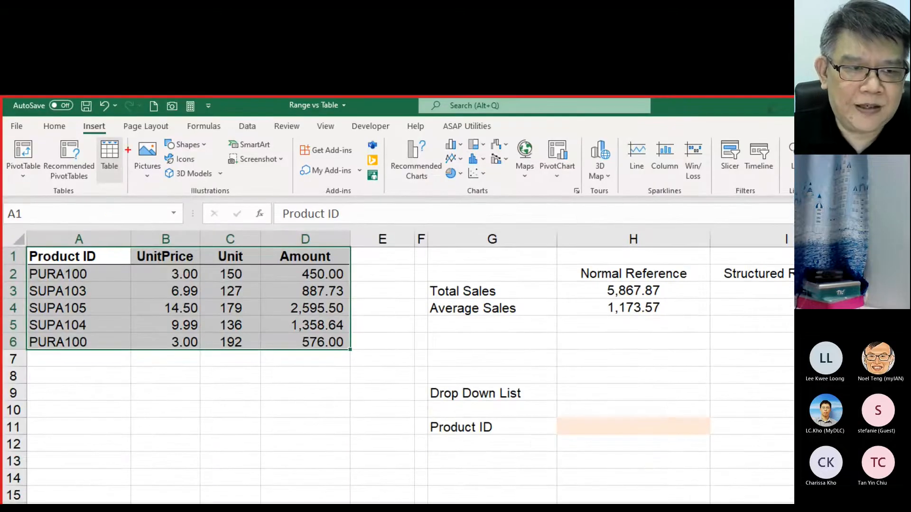
{"action": "mouse_move", "coordinate": [127, 118]}
{"action": "left_mouse_down"}
{"action": "mouse_move", "coordinate": [92, 196]}
{"action": "mouse_move", "coordinate": [111, 204]}
{"action": "left_mouse_up"}
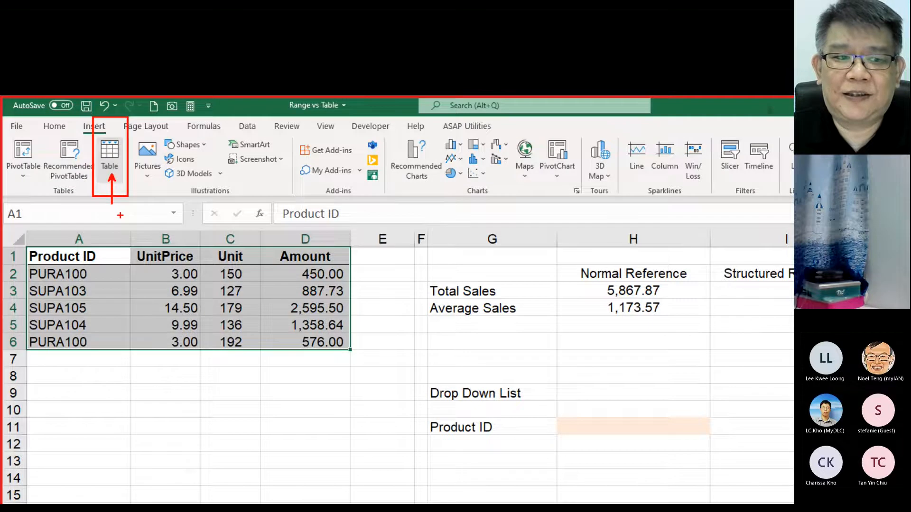
{"action": "key", "text": "Escape"}
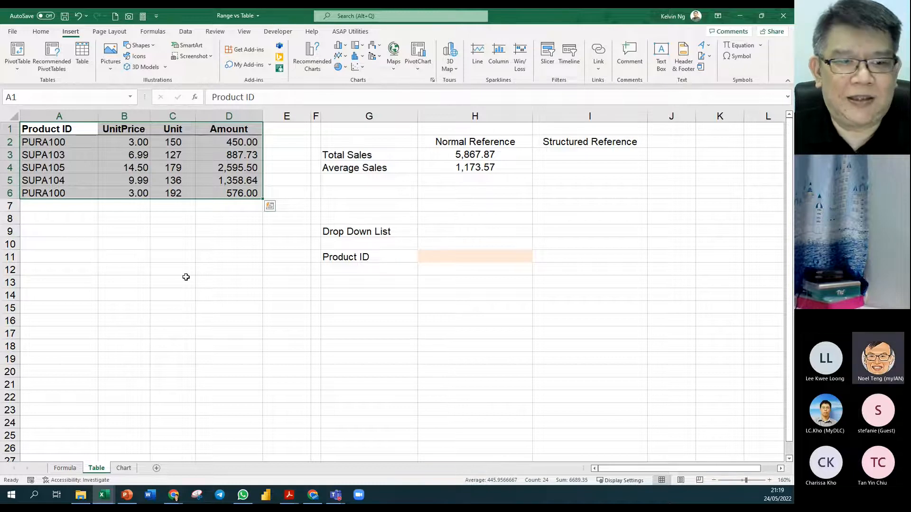
{"action": "left_click", "coordinate": [146, 157]}
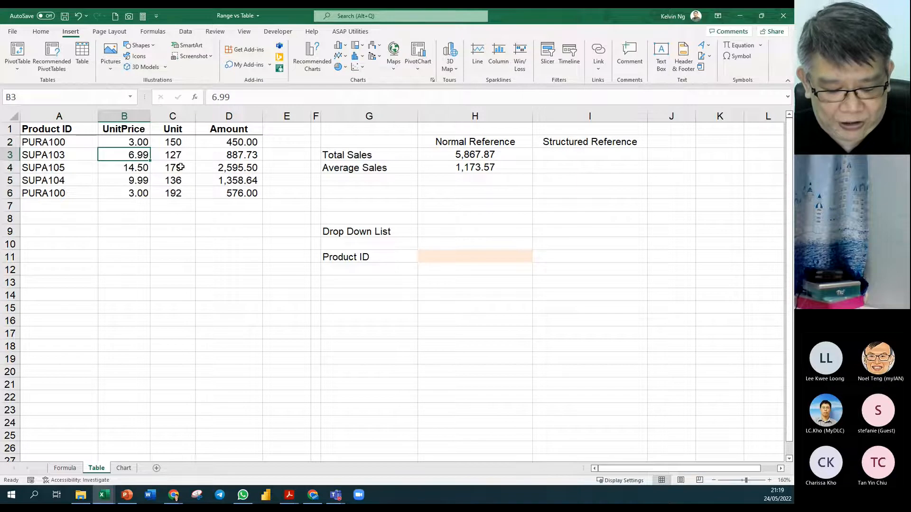
{"action": "key", "text": "ctrl+t"}
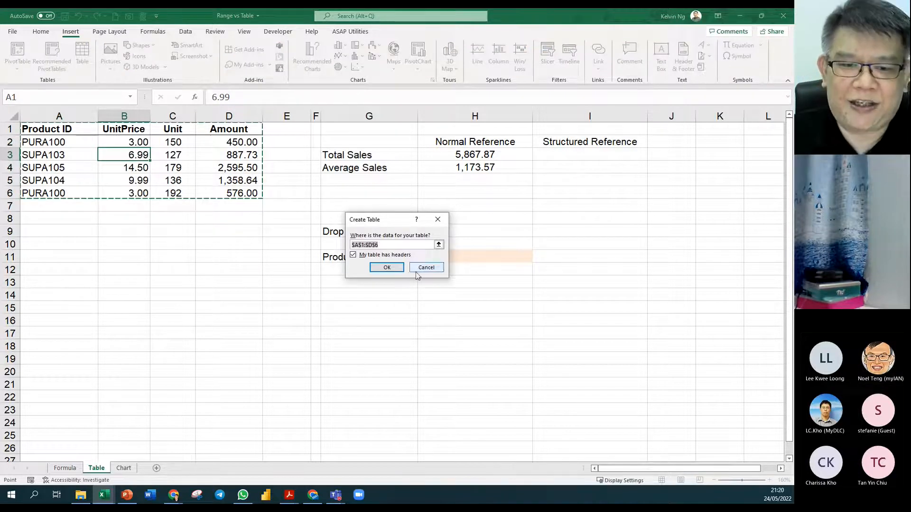
{"action": "left_click", "coordinate": [435, 271]}
Convert the product data range A1:D6 into an Excel table with headers
{"action": "left_click_drag", "start_coordinate": [69, 132], "coordinate": [238, 193]}
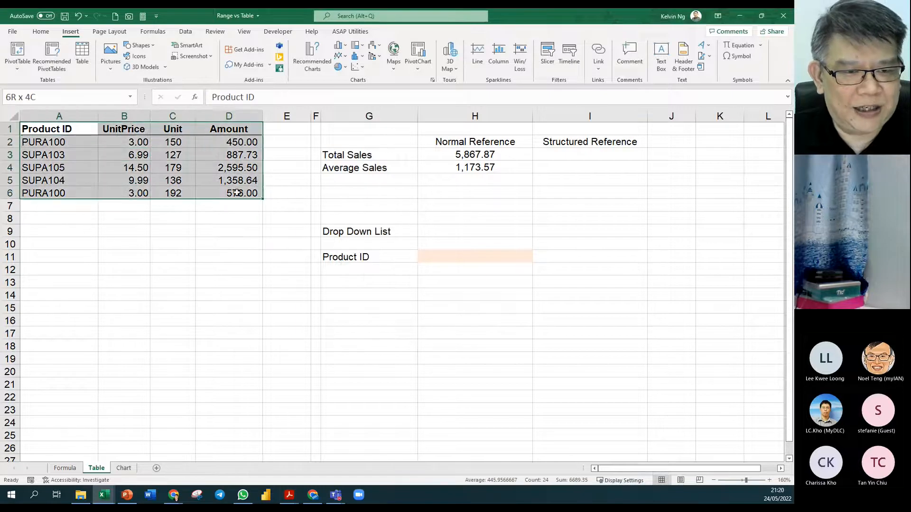
{"action": "left_click", "coordinate": [88, 69]}
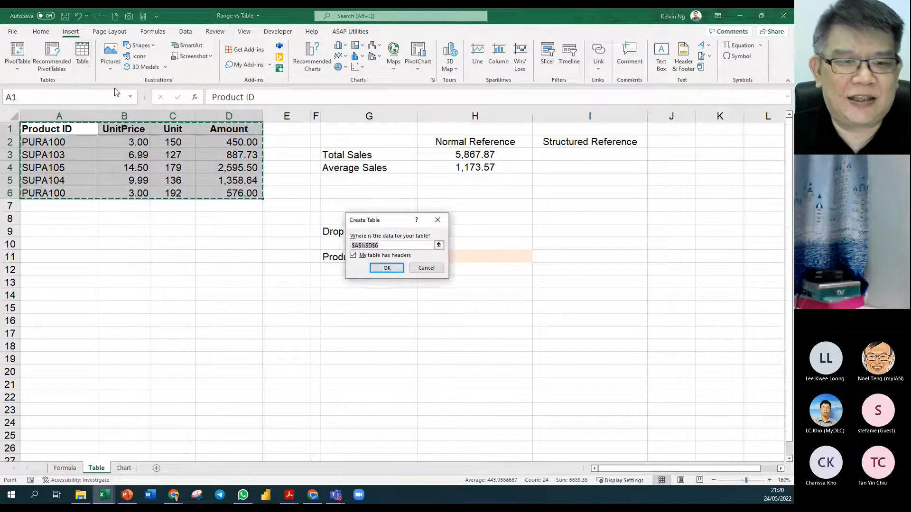
{"action": "left_click_drag", "start_coordinate": [392, 222], "coordinate": [328, 136]}
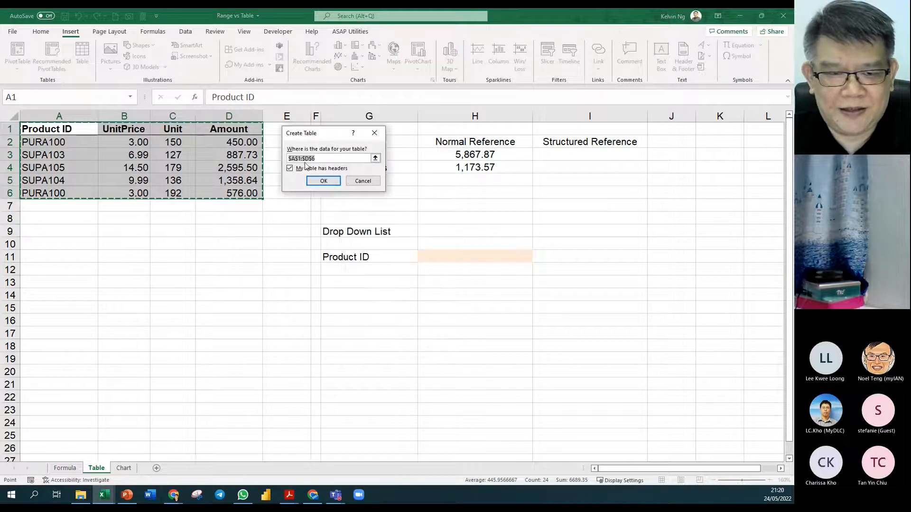
{"action": "left_click", "coordinate": [324, 181]}
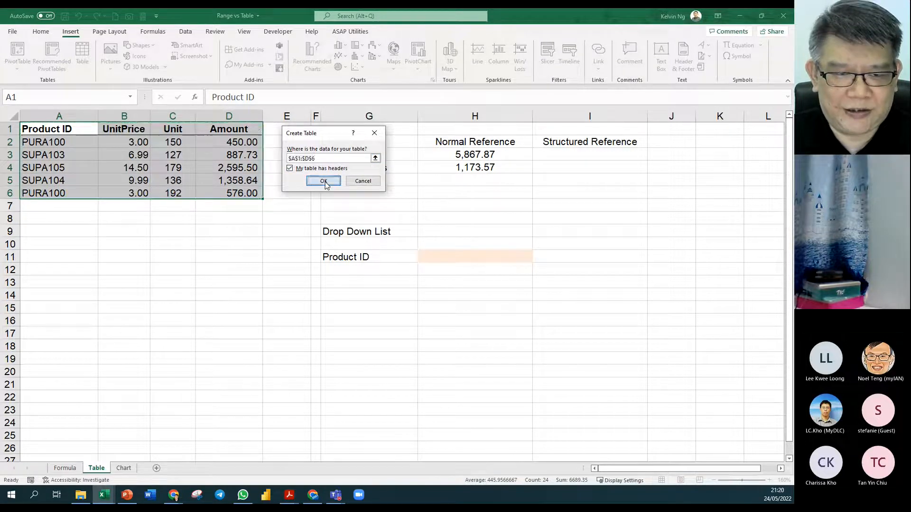
{"action": "left_click", "coordinate": [275, 283]}
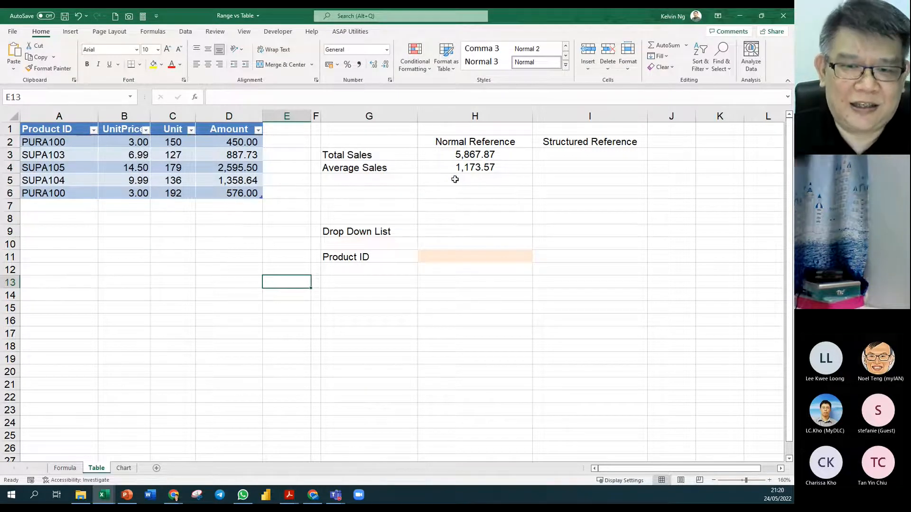
{"action": "left_click", "coordinate": [223, 207]}
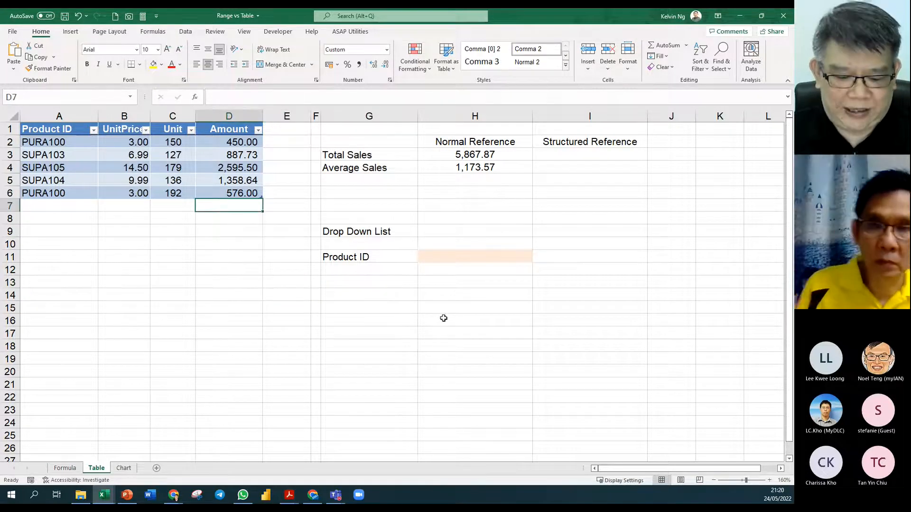
{"action": "type", "text": "1000"}
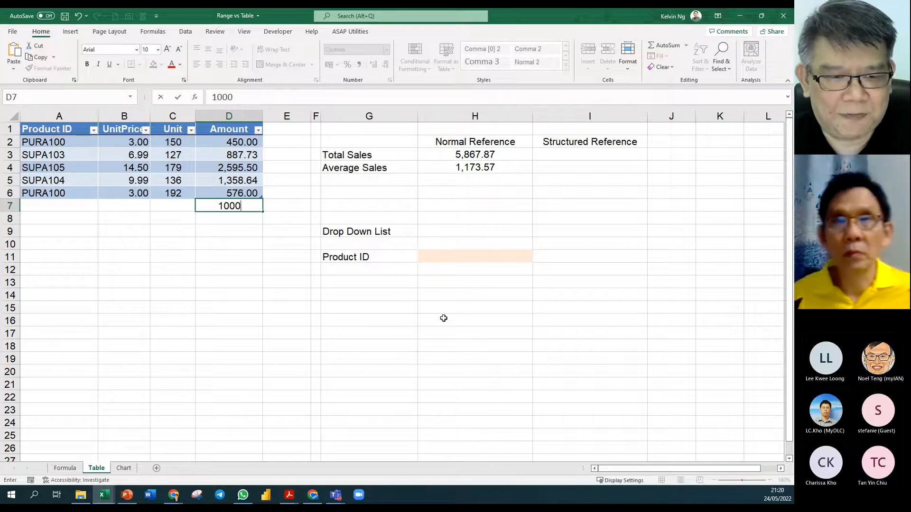
{"action": "key", "text": "Escape"}
Add a record in row 7 of the table with Product ID SUKA100, UnitPrice 4 and Unit 100
{"action": "left_click", "coordinate": [67, 203]}
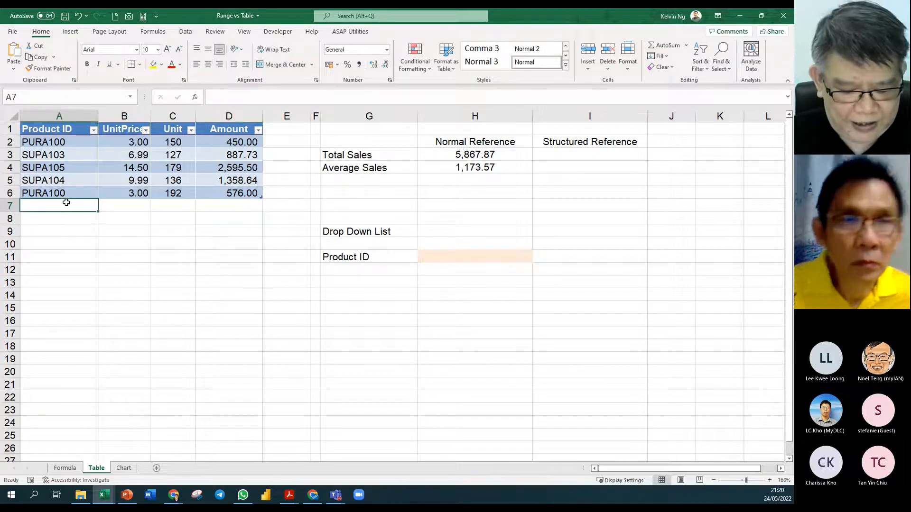
{"action": "type", "text": "SUKA1"}
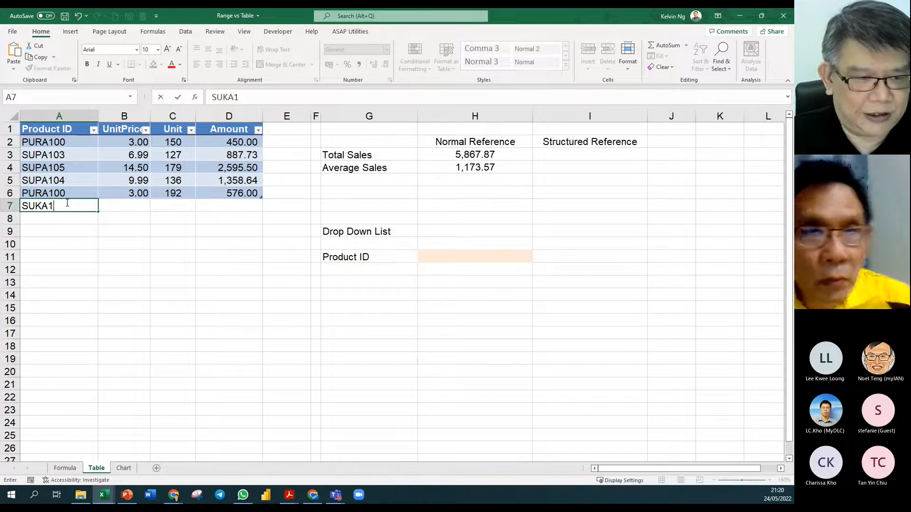
{"action": "type", "text": "008"}
{"action": "key", "text": "BackSpace"}
{"action": "key", "text": "Return"}
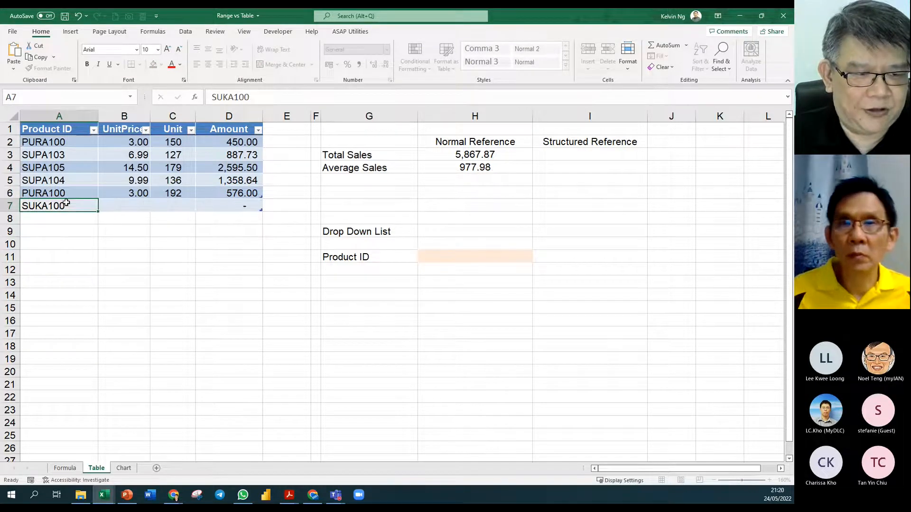
{"action": "key", "text": "Tab"}
{"action": "type", "text": "4"}
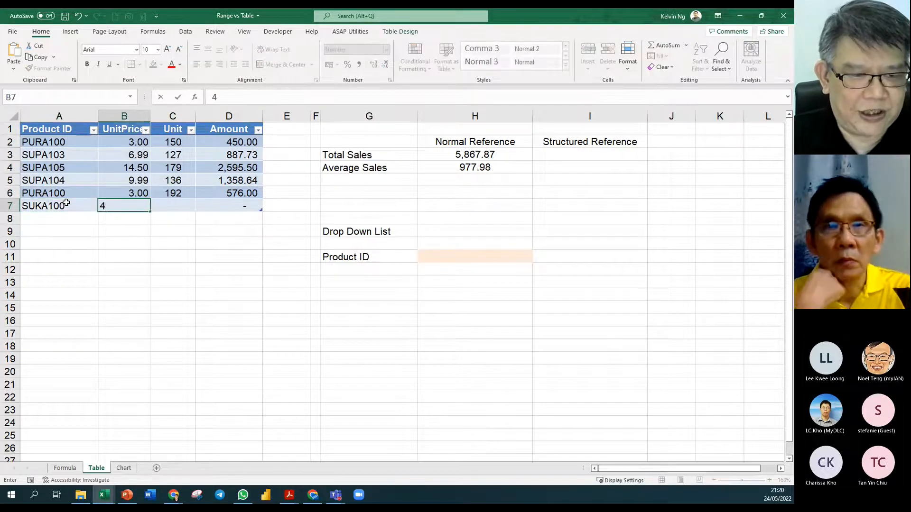
{"action": "key", "text": "Tab"}
{"action": "type", "text": "1000"}
{"action": "key", "text": "BackSpace"}
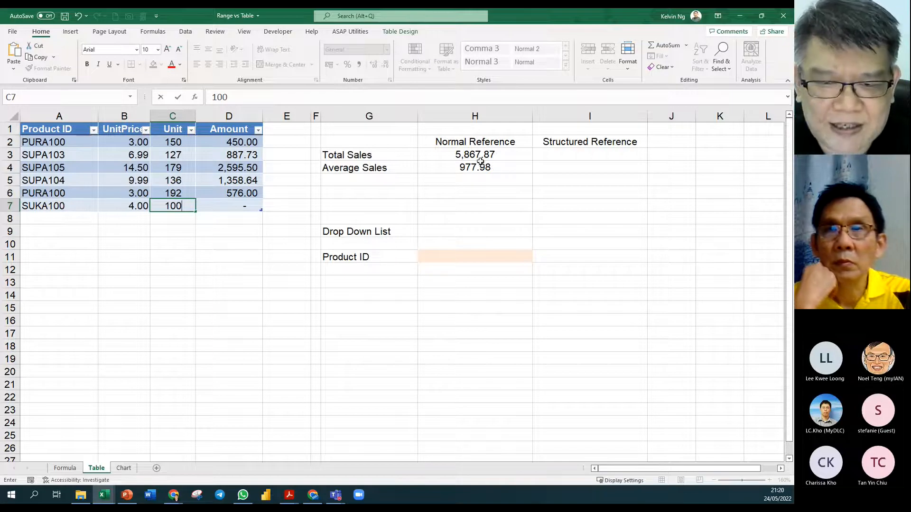
{"action": "key", "text": "Return"}
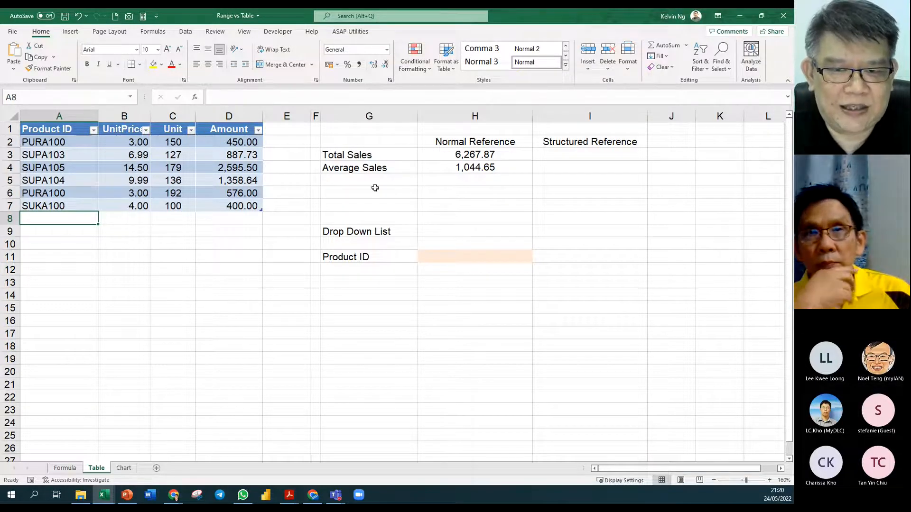
Check the range in the Normal Reference Total Sales formula and fill the SUKA100 record down through row 9
{"action": "left_click", "coordinate": [495, 156]}
{"action": "key", "text": "F2"}
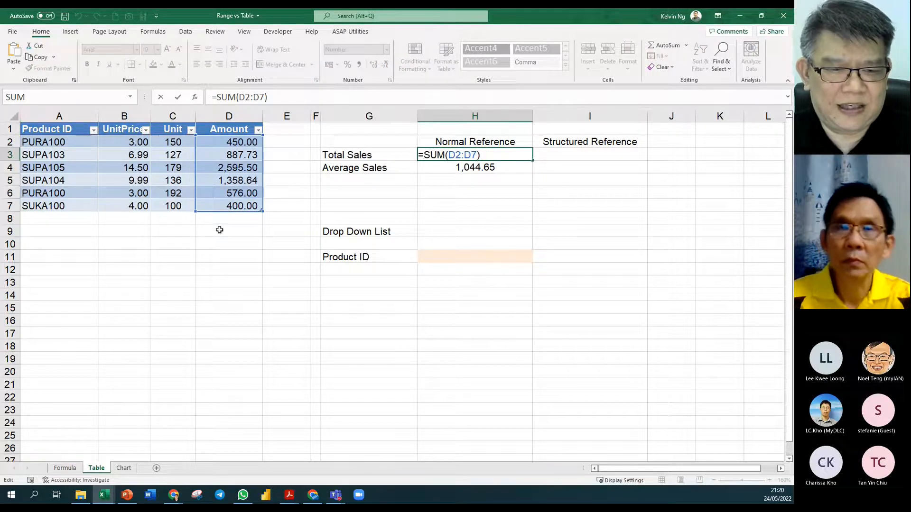
{"action": "key", "text": "ctrl+Return"}
{"action": "left_click_drag", "start_coordinate": [49, 205], "coordinate": [195, 233]}
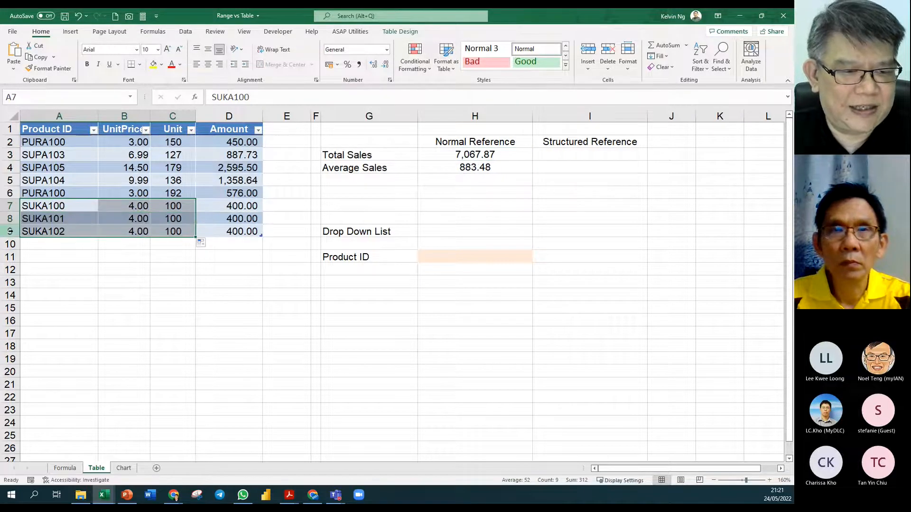
{"action": "left_click", "coordinate": [118, 231]}
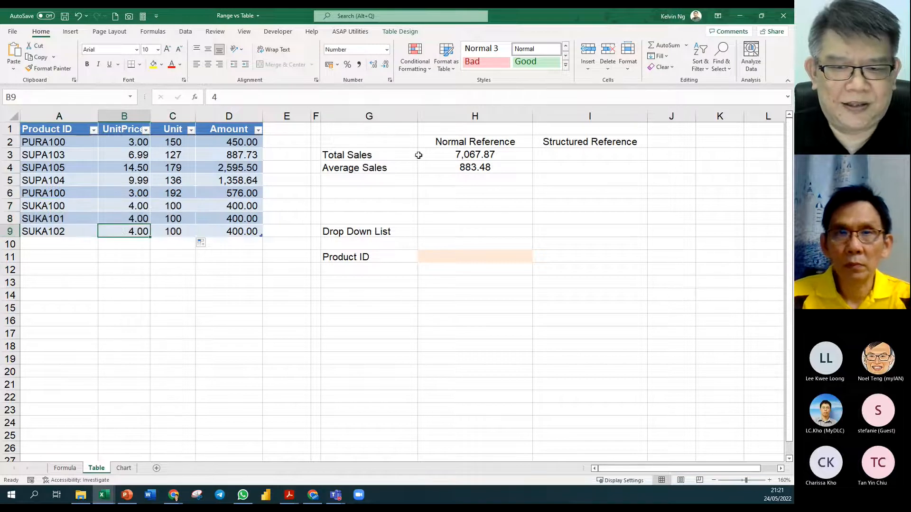
Examine the Normal Reference Total Sales formula's range on the Table sheet and compare it with the results on the Formula sheet
{"action": "left_click", "coordinate": [484, 154]}
{"action": "double_click", "coordinate": [483, 155]}
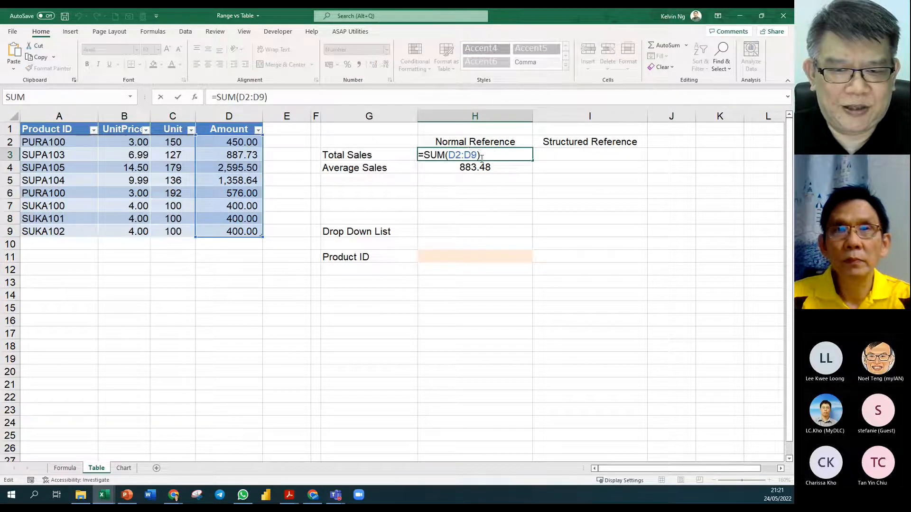
{"action": "key", "text": "Escape"}
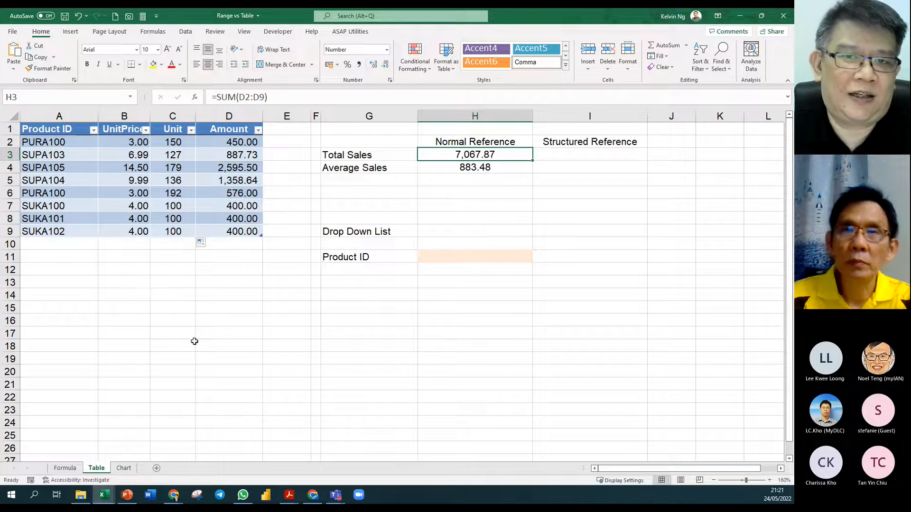
{"action": "left_click", "coordinate": [65, 468]}
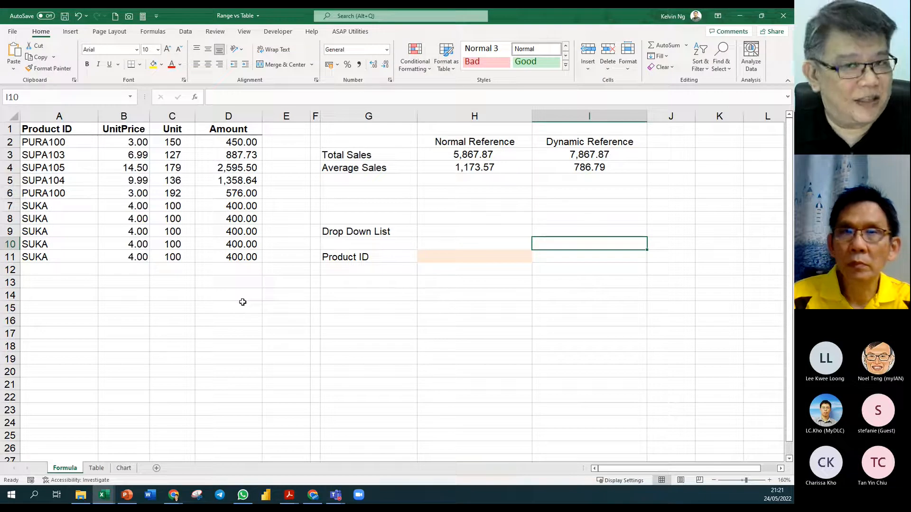
{"action": "left_click", "coordinate": [97, 468]}
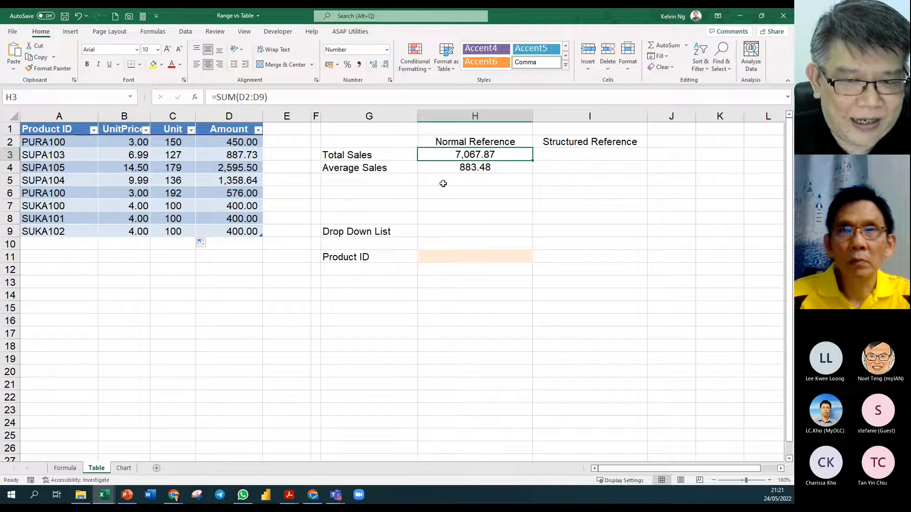
{"action": "double_click", "coordinate": [516, 154]}
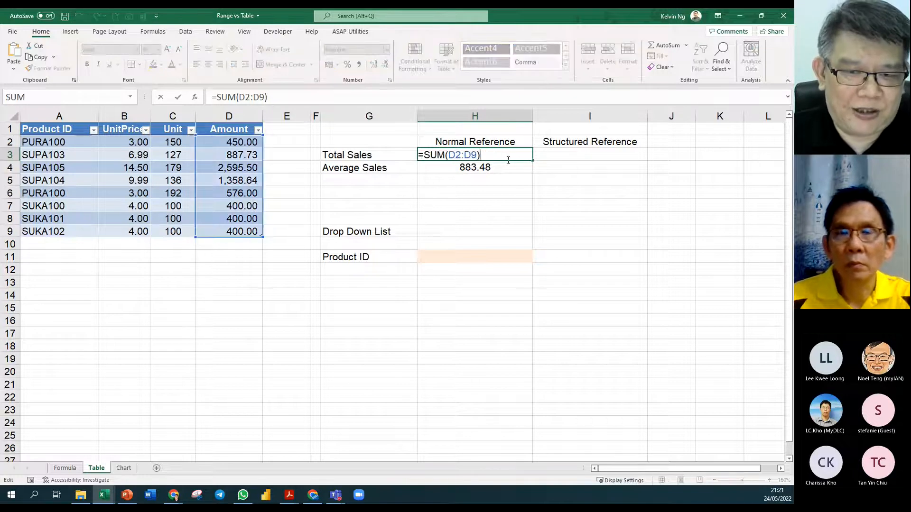
{"action": "key", "text": "Escape"}
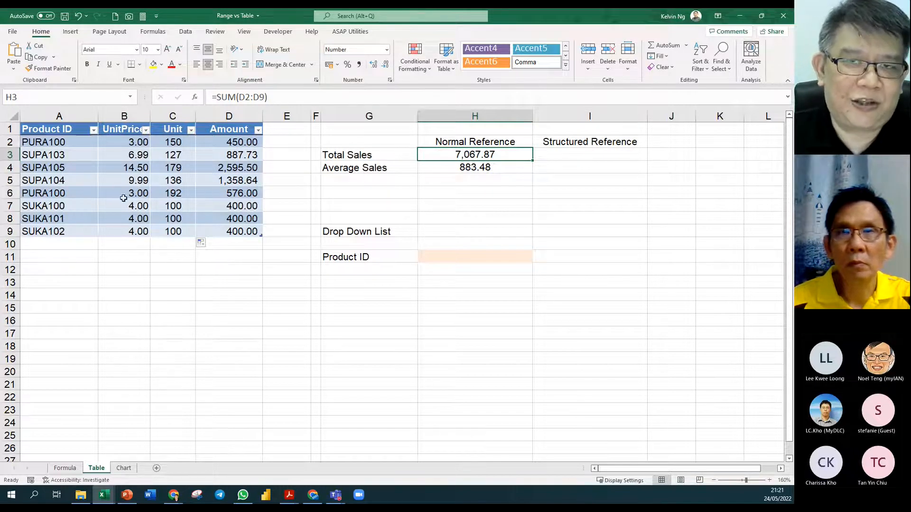
Sum the table's Amount column in the Structured Reference Total Sales cell with =SUM(Table1[Amount])
{"action": "left_click", "coordinate": [558, 157]}
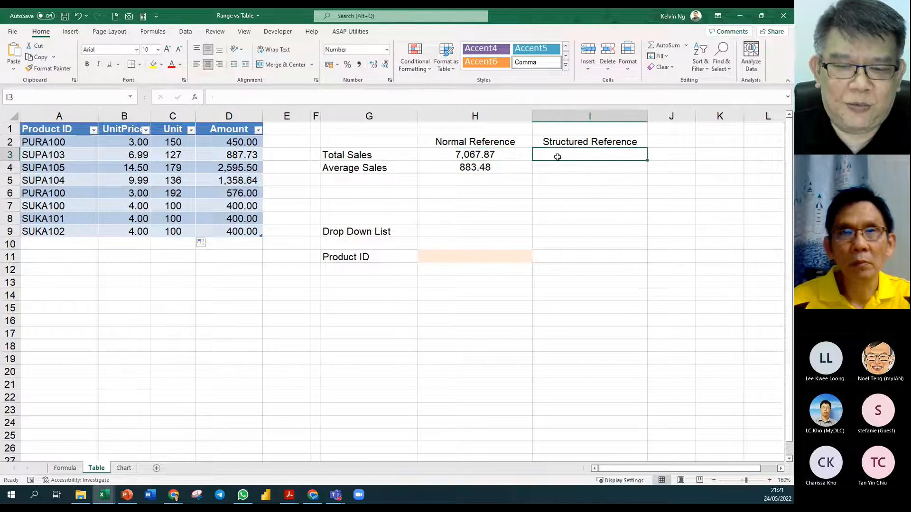
{"action": "type", "text": "=SUM("}
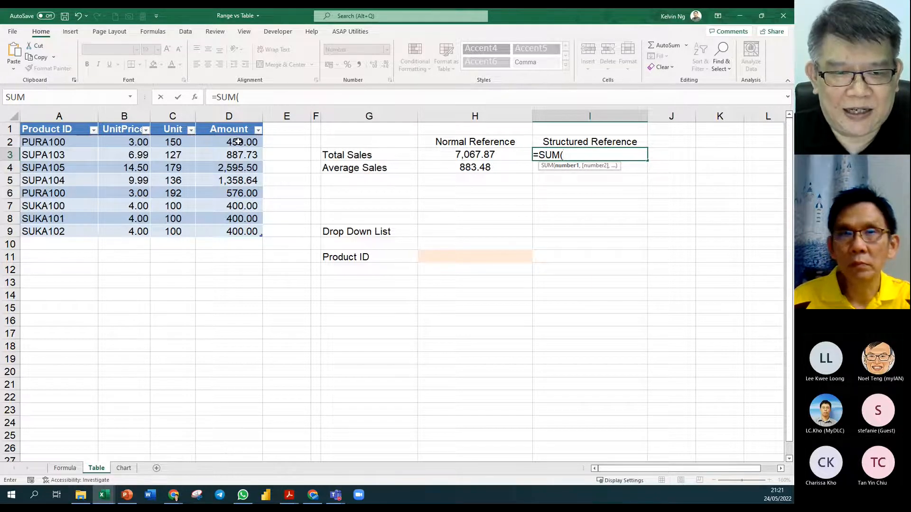
{"action": "left_click_drag", "start_coordinate": [238, 142], "coordinate": [236, 231]}
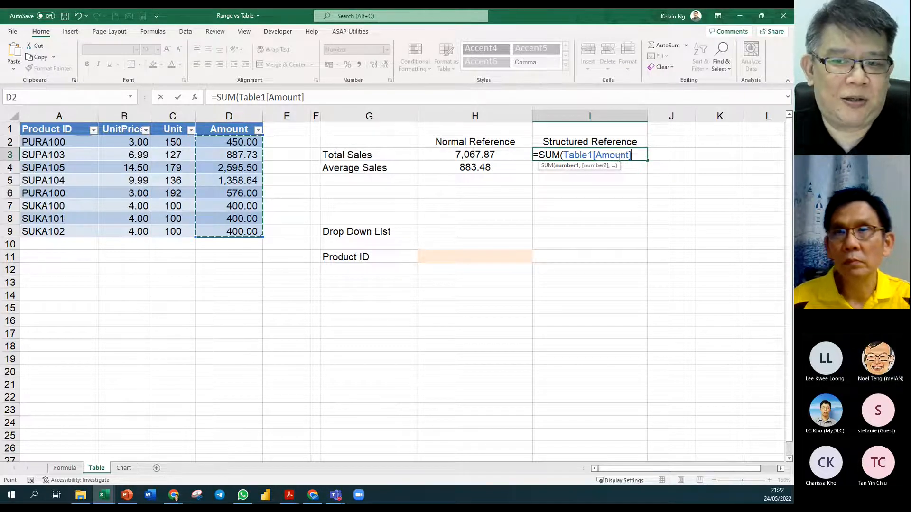
{"action": "type", "text": ")"}
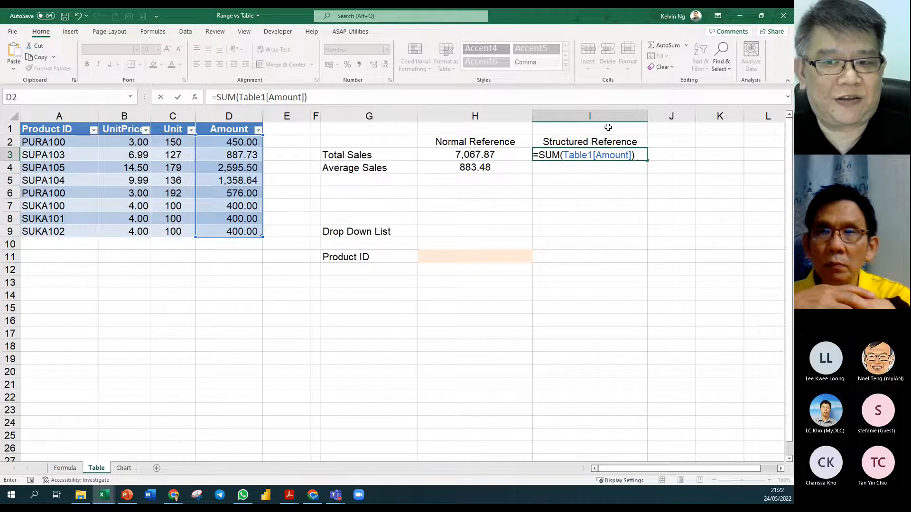
{"action": "key", "text": "Return"}
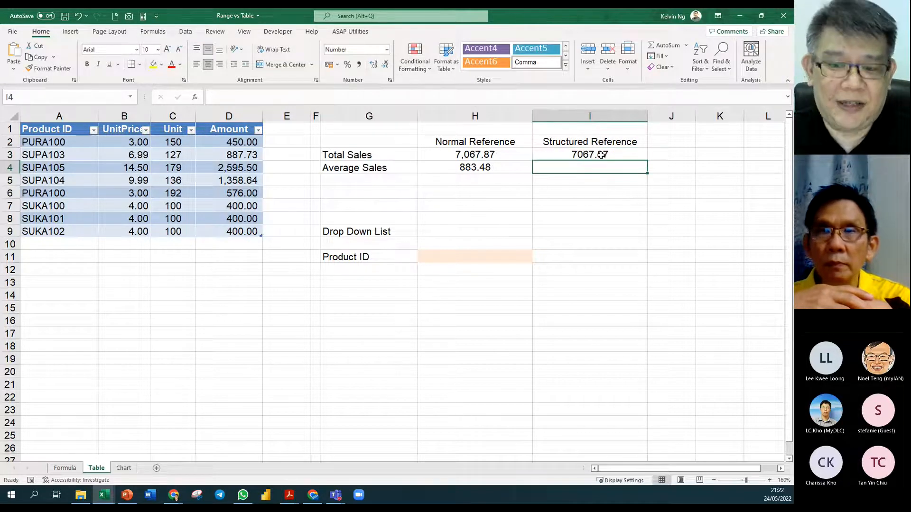
Average the table's Amount column in the Structured Reference Average Sales cell with =AVERAGE(Table1[Amount])
{"action": "type", "text": "=AVER"}
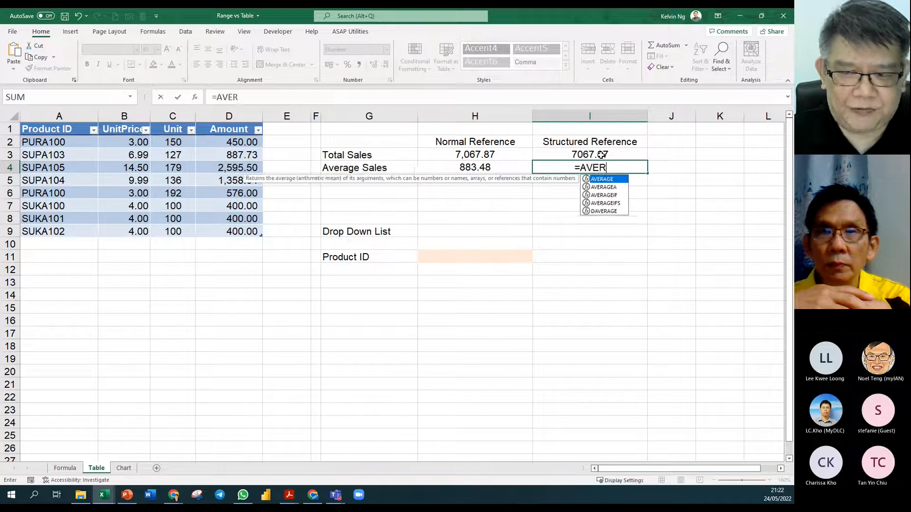
{"action": "double_click", "coordinate": [606, 187]}
{"action": "left_click_drag", "start_coordinate": [254, 148], "coordinate": [254, 228]}
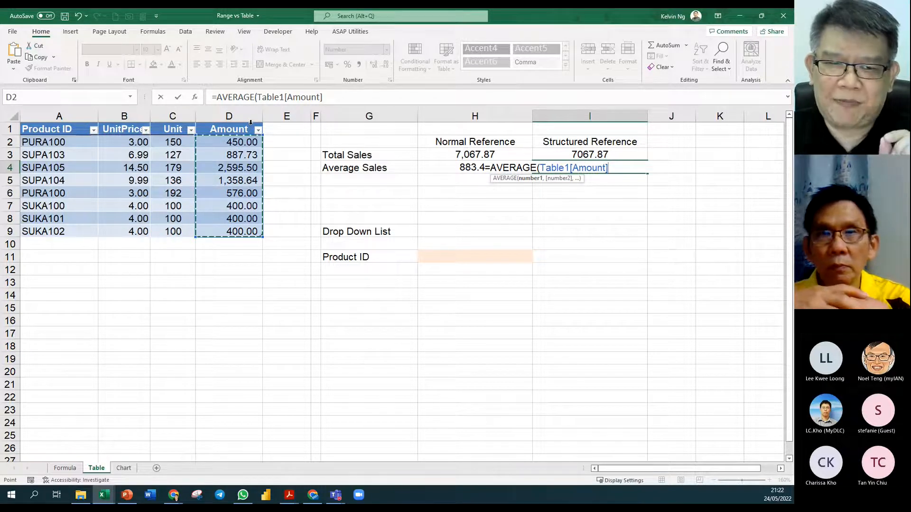
{"action": "left_click", "coordinate": [202, 122]}
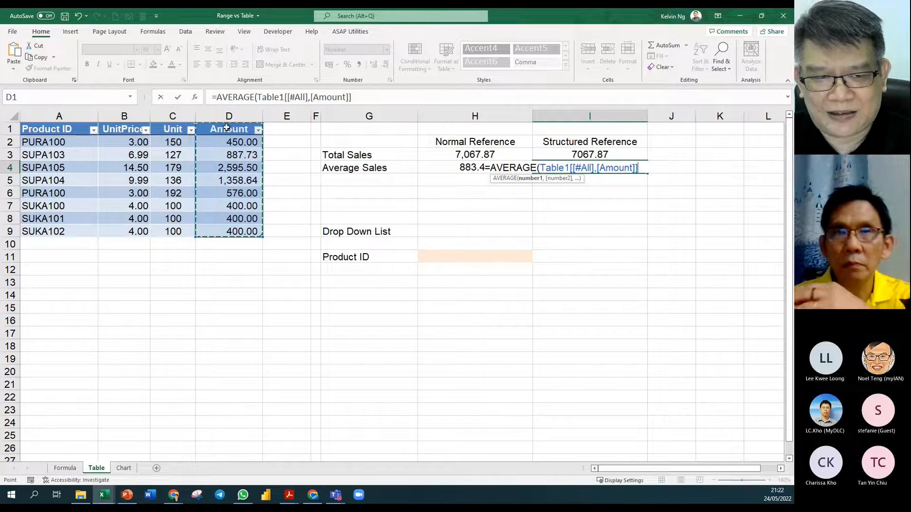
{"action": "left_click_drag", "start_coordinate": [226, 141], "coordinate": [228, 232]}
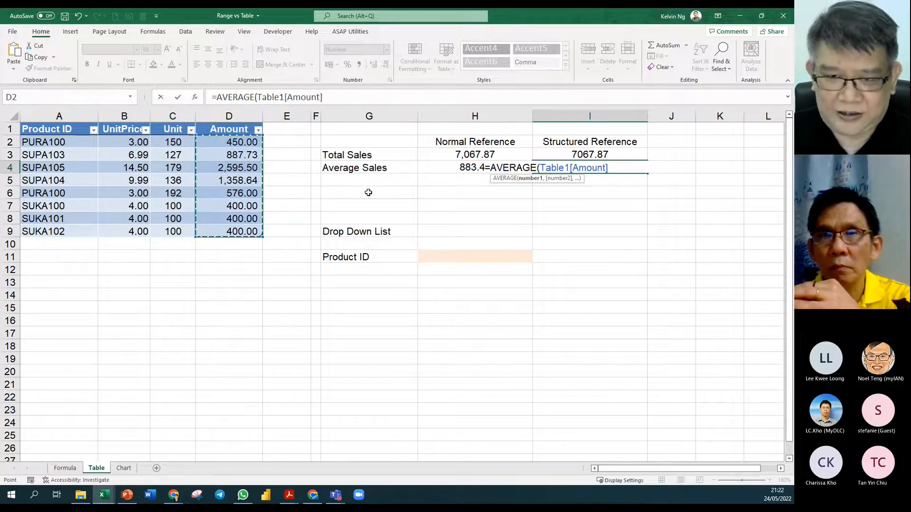
{"action": "key", "text": "Return"}
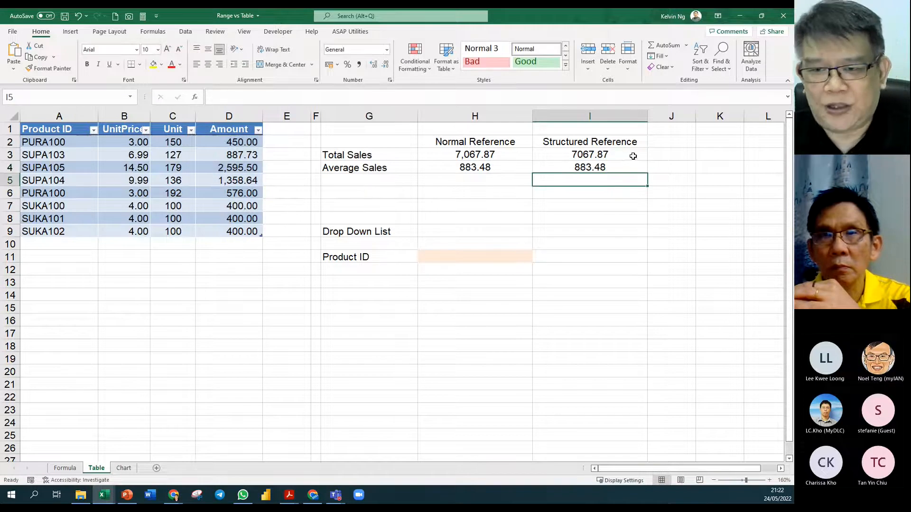
Sum the table's Amount column in cell I6 with the structured reference formula =SUM(Table1[Amount])
{"action": "left_click", "coordinate": [612, 195]}
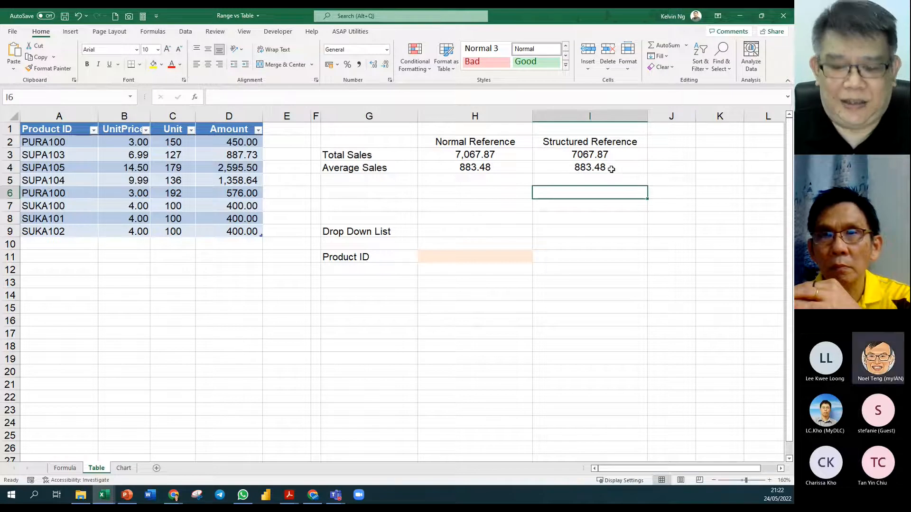
{"action": "type", "text": "=SUM("}
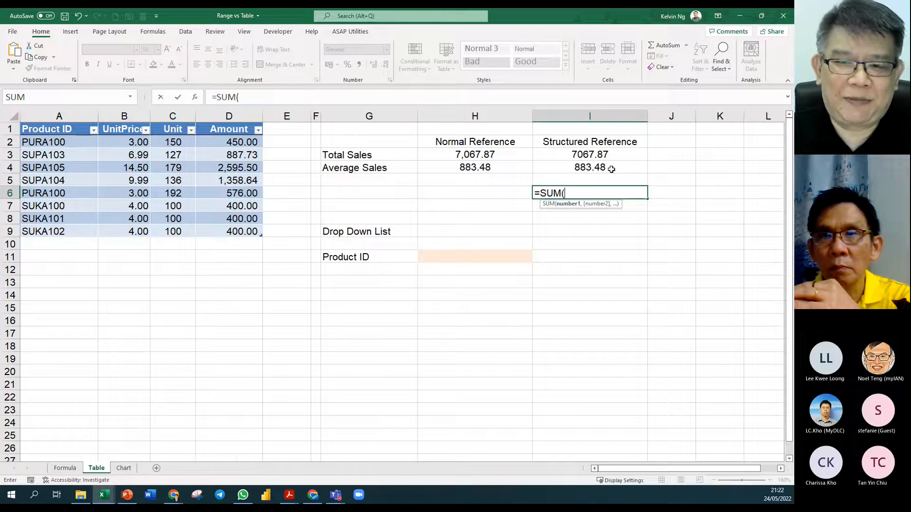
{"action": "type", "text": "TAB"}
{"action": "key", "text": "Tab"}
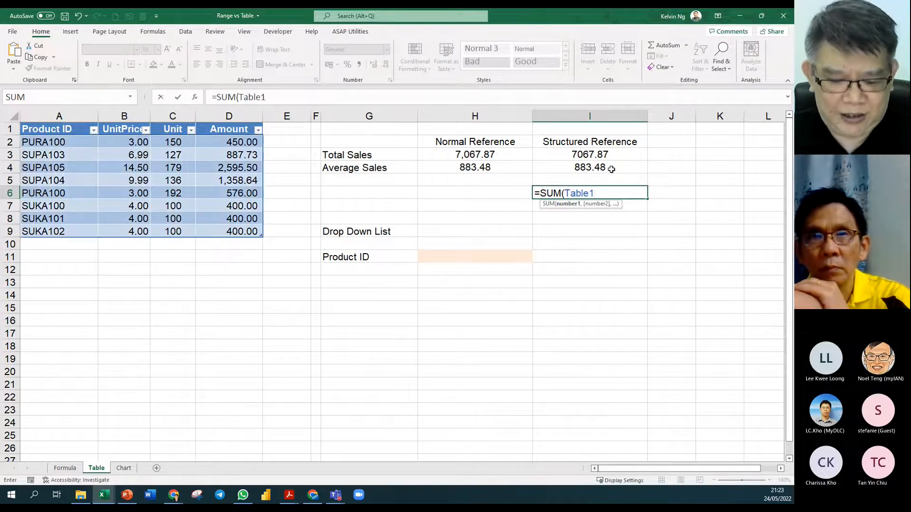
{"action": "type", "text": "["}
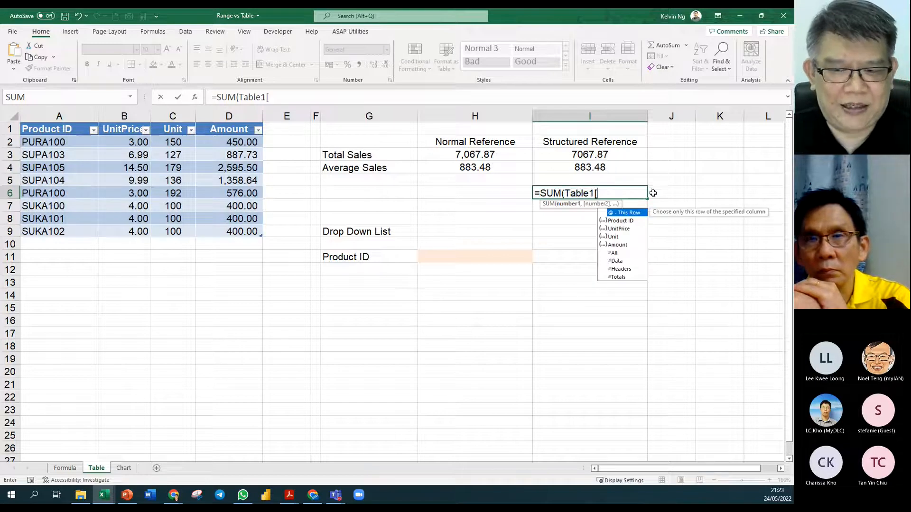
{"action": "double_click", "coordinate": [621, 245]}
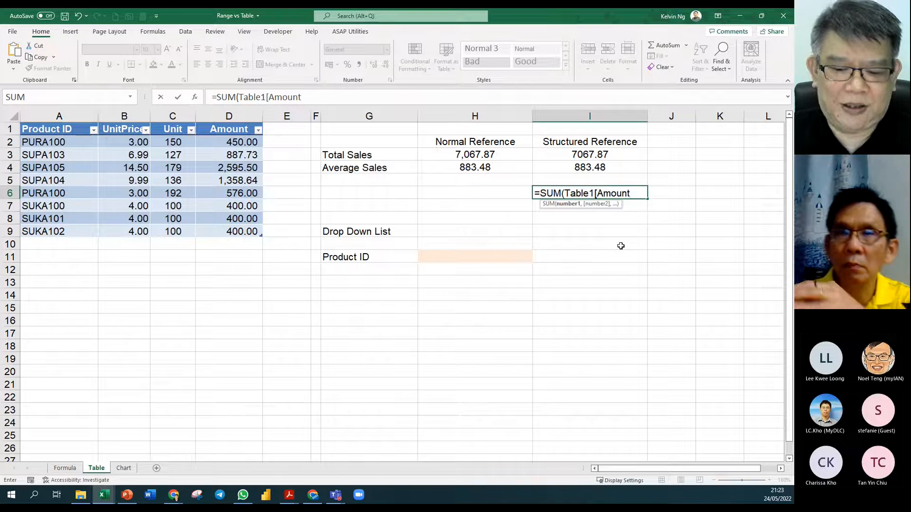
{"action": "type", "text": "])"}
{"action": "key", "text": "Return"}
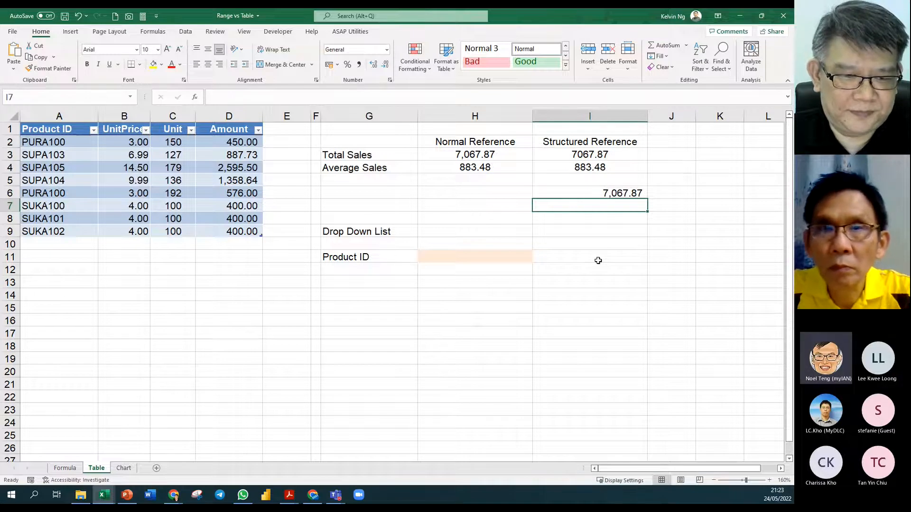
Examine the product table's name in its table design properties
{"action": "left_click", "coordinate": [232, 166]}
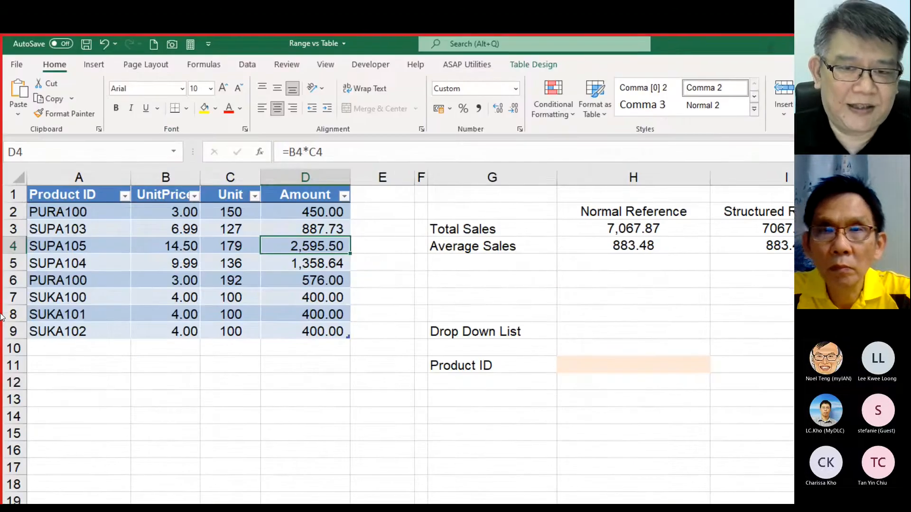
{"action": "left_click_drag", "start_coordinate": [572, 59], "coordinate": [505, 81]}
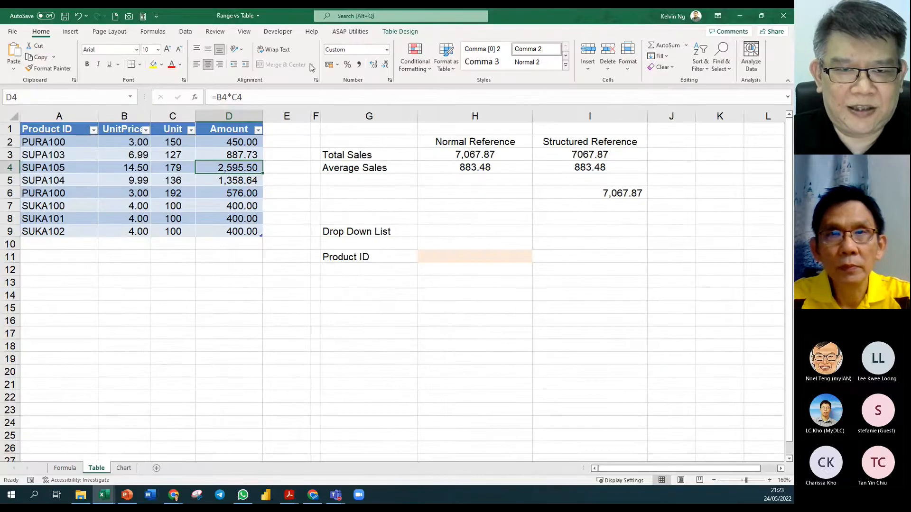
{"action": "left_click", "coordinate": [400, 32]}
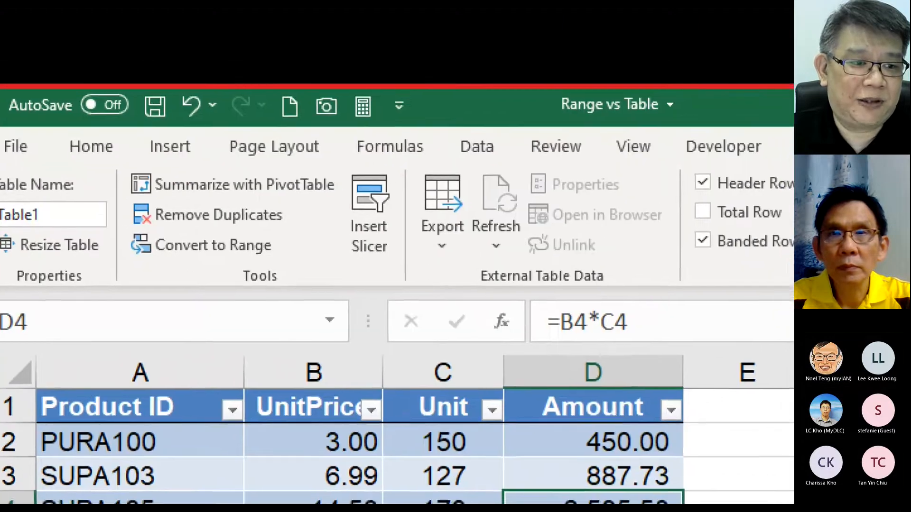
{"action": "left_click_drag", "start_coordinate": [103, 187], "coordinate": [10, 251]}
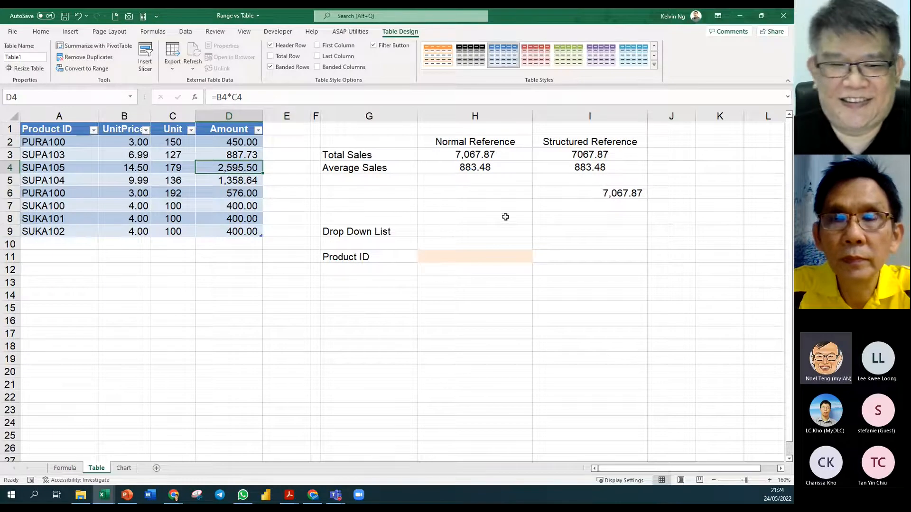
Review the defined-name commands on the Formula sheet and return to the product data on the Table sheet
{"action": "left_click", "coordinate": [65, 468]}
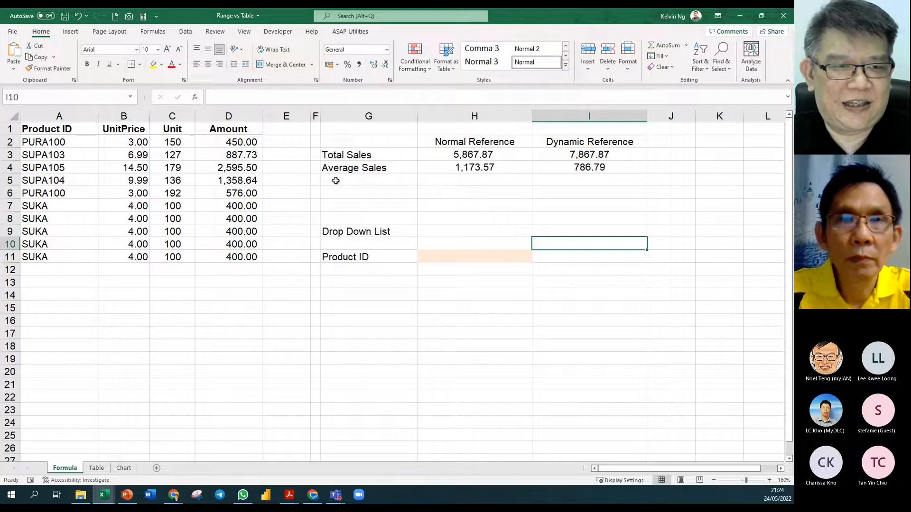
{"action": "left_click", "coordinate": [153, 31]}
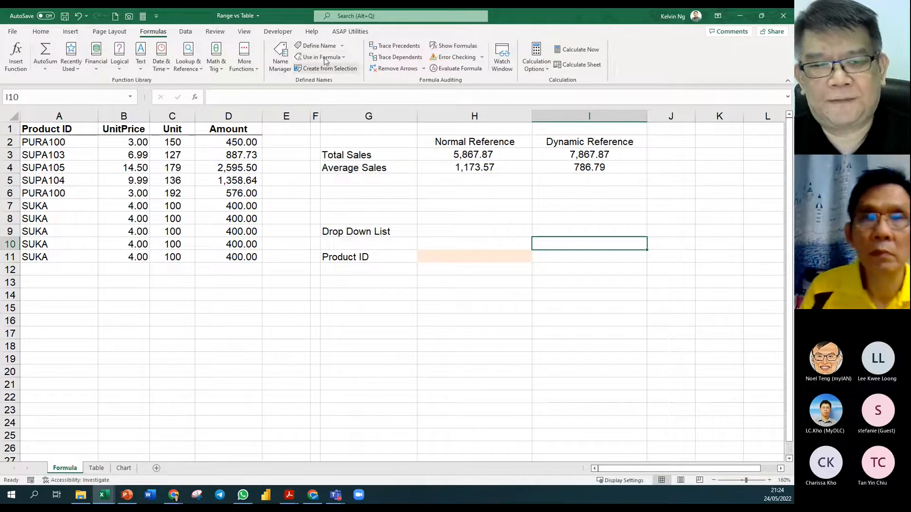
{"action": "left_click", "coordinate": [97, 468]}
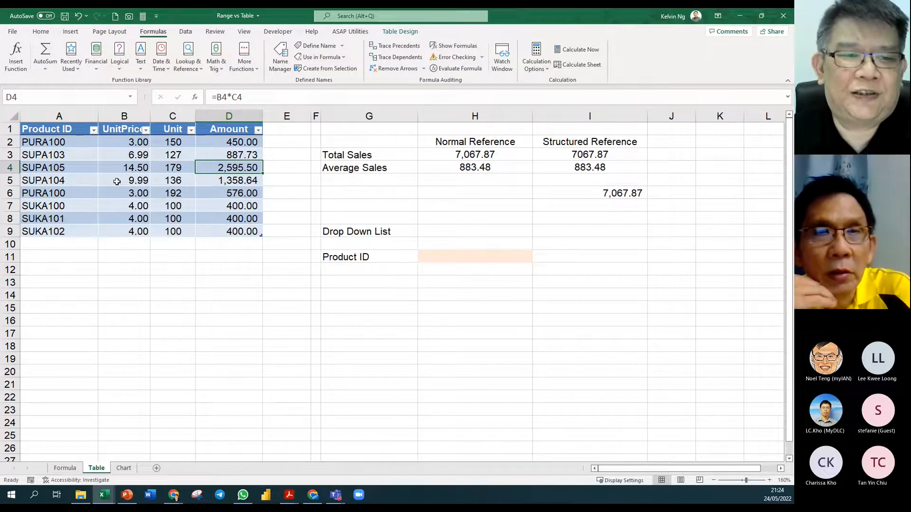
{"action": "left_click", "coordinate": [528, 333]}
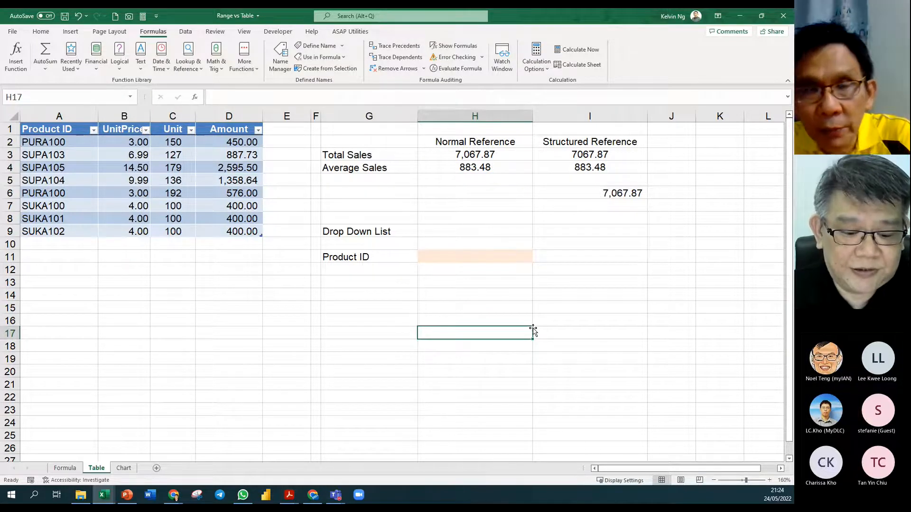
Select the product table A1:D9 and rename it MIKE
{"action": "left_click", "coordinate": [145, 179]}
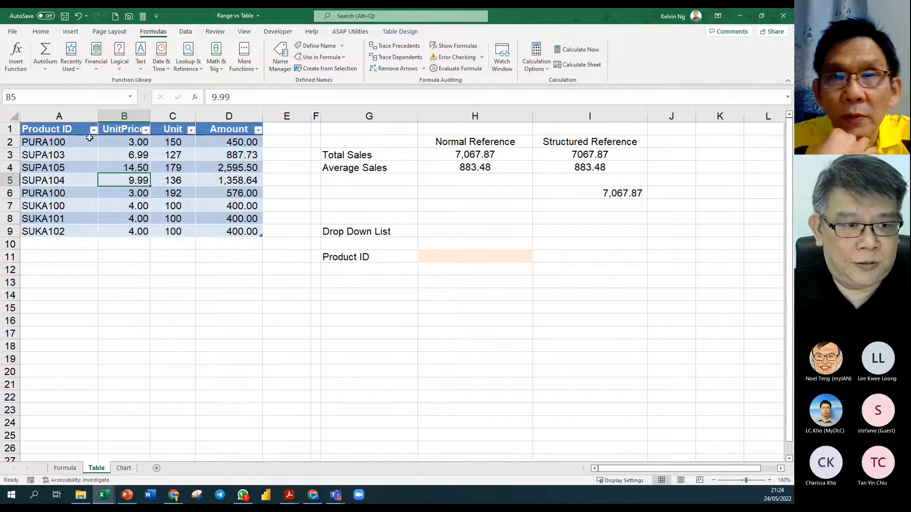
{"action": "left_click_drag", "start_coordinate": [80, 133], "coordinate": [218, 227]}
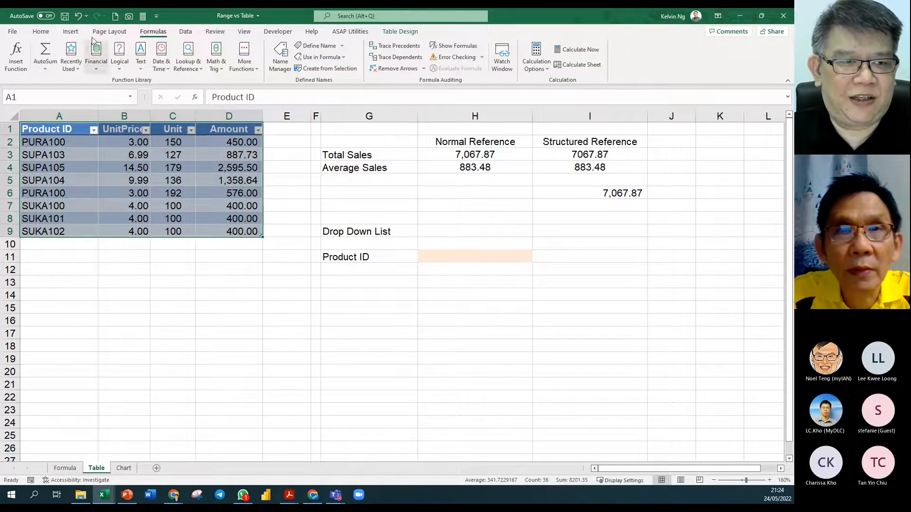
{"action": "left_click", "coordinate": [70, 31]}
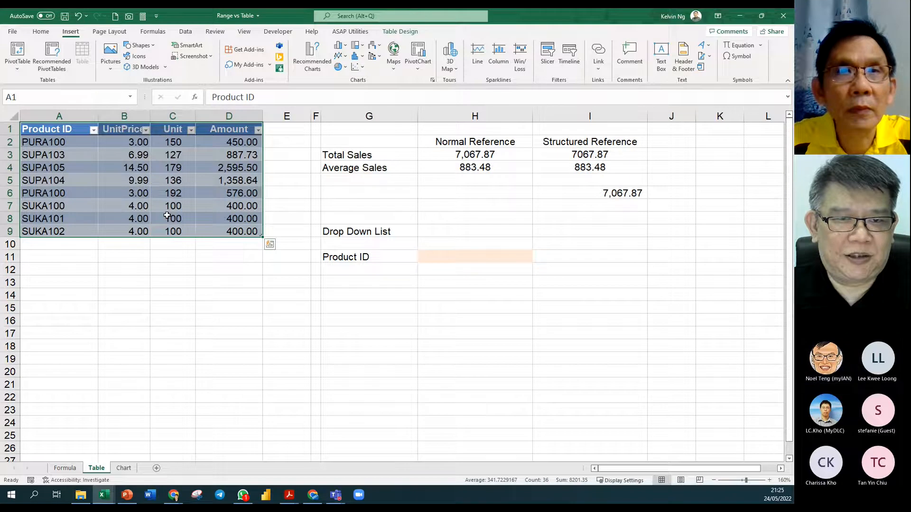
{"action": "left_click", "coordinate": [386, 33]}
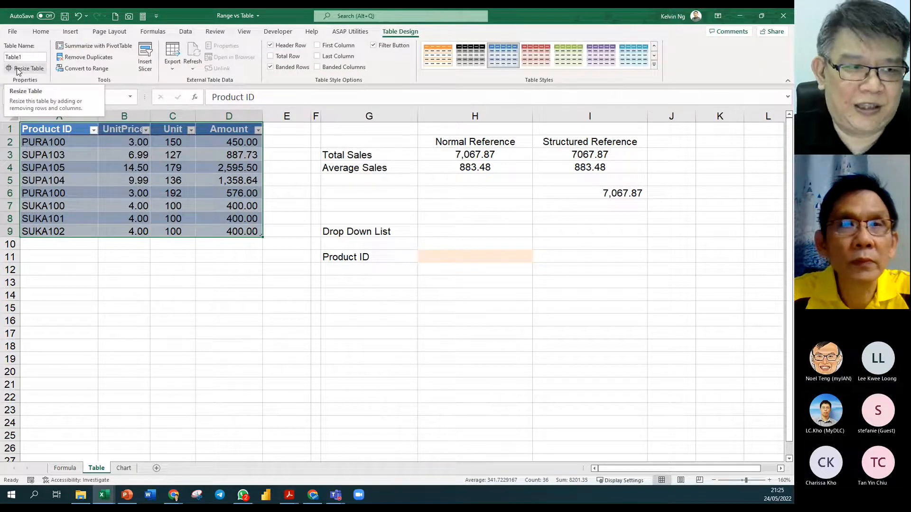
{"action": "left_click", "coordinate": [29, 57]}
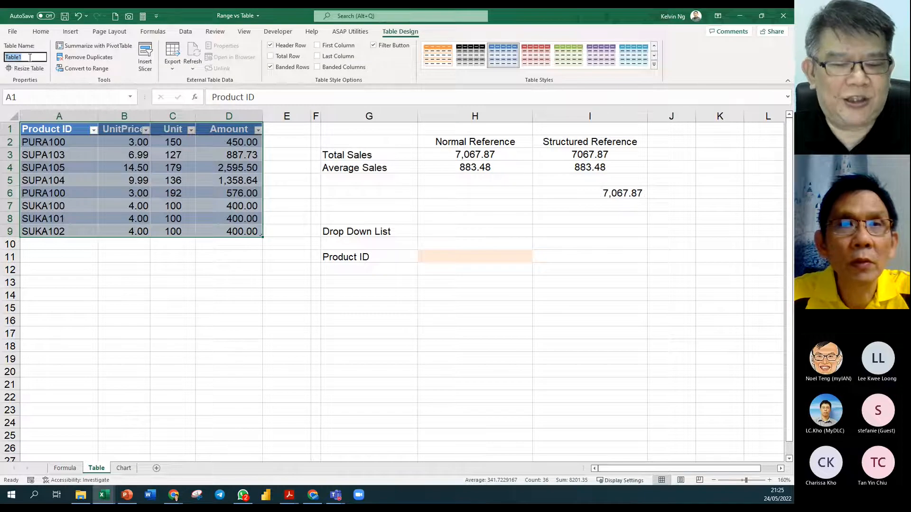
{"action": "type", "text": "mlK"}
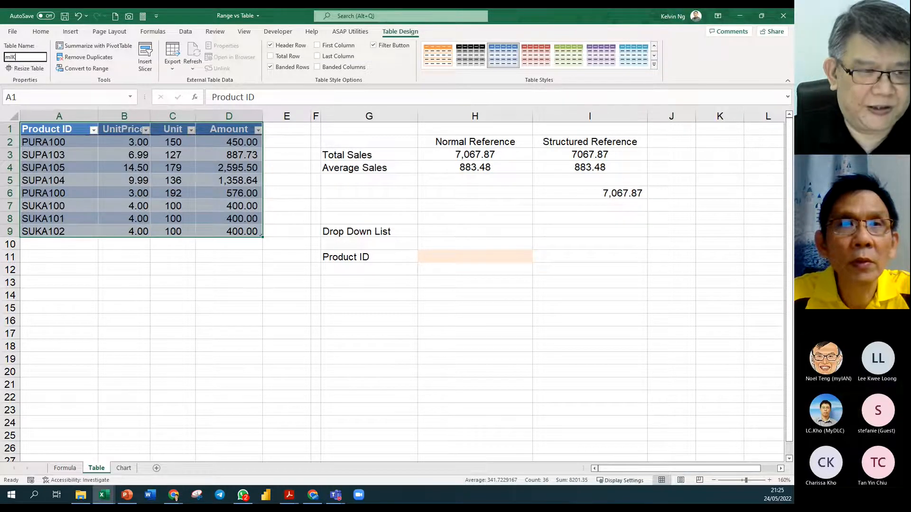
{"action": "key", "text": "BackSpace"}
{"action": "key", "text": "BackSpace"}
{"action": "key", "text": "BackSpace"}
{"action": "key", "text": "BackSpace"}
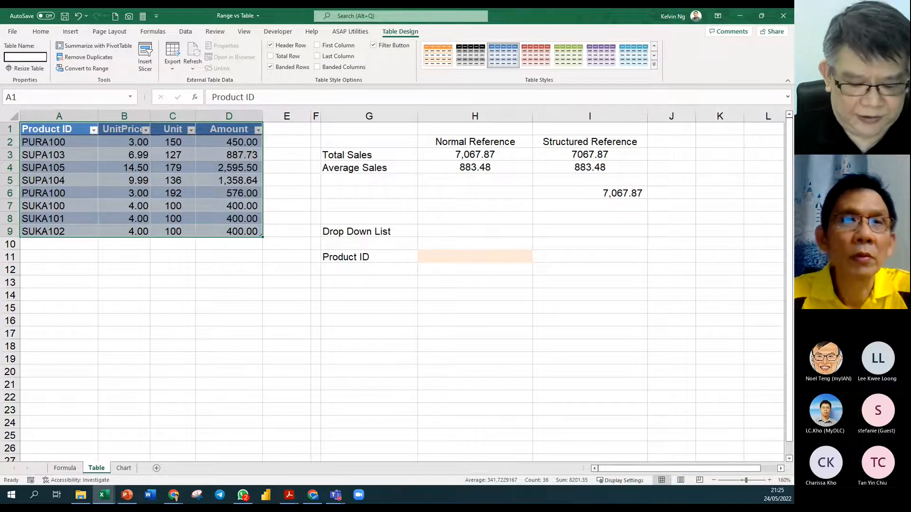
{"action": "type", "text": "mlKE"}
{"action": "key", "text": "BackSpace"}
{"action": "key", "text": "BackSpace"}
{"action": "key", "text": "BackSpace"}
{"action": "key", "text": "BackSpace"}
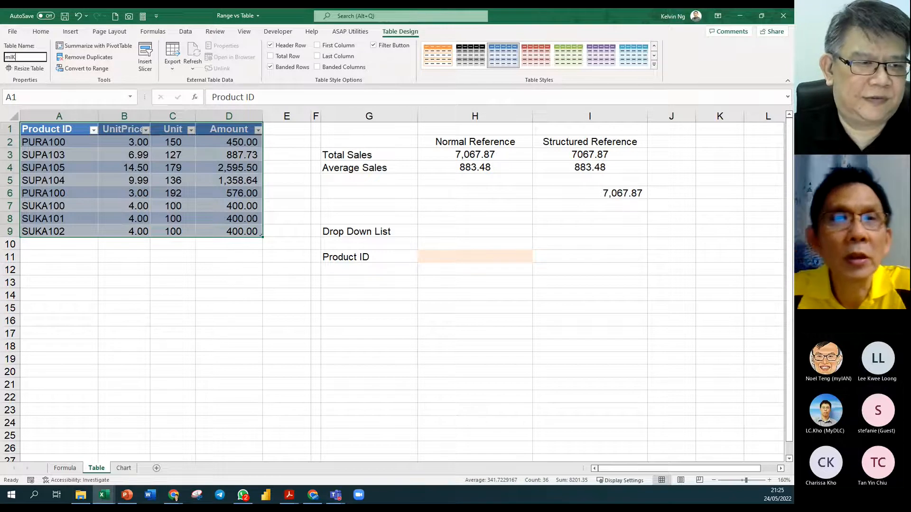
{"action": "type", "text": "MIKE"}
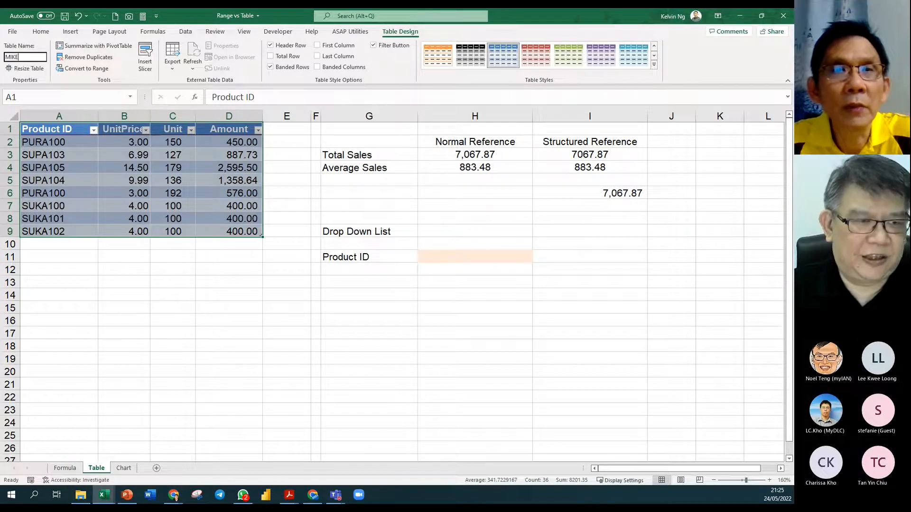
{"action": "key", "text": "Return"}
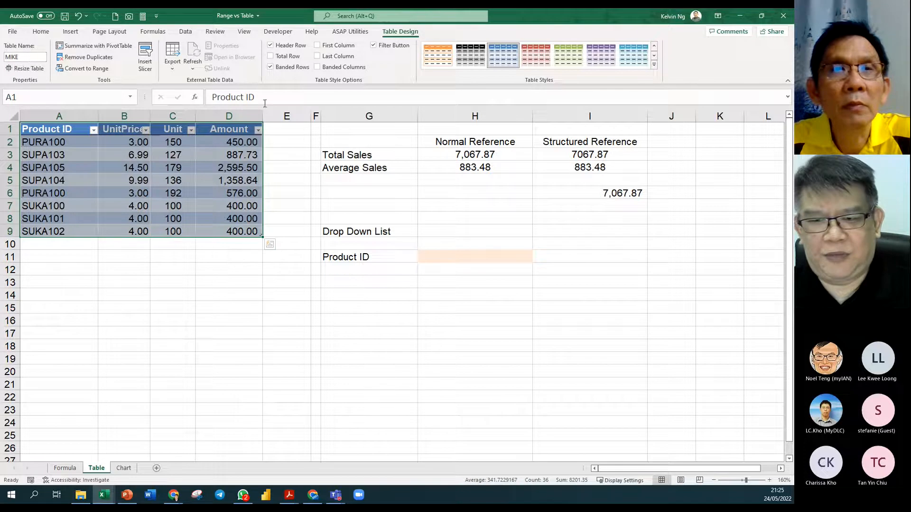
Check which table name the SUM formulas in the Structured Reference Total Sales cell and cell I6 refer to
{"action": "left_click", "coordinate": [619, 159]}
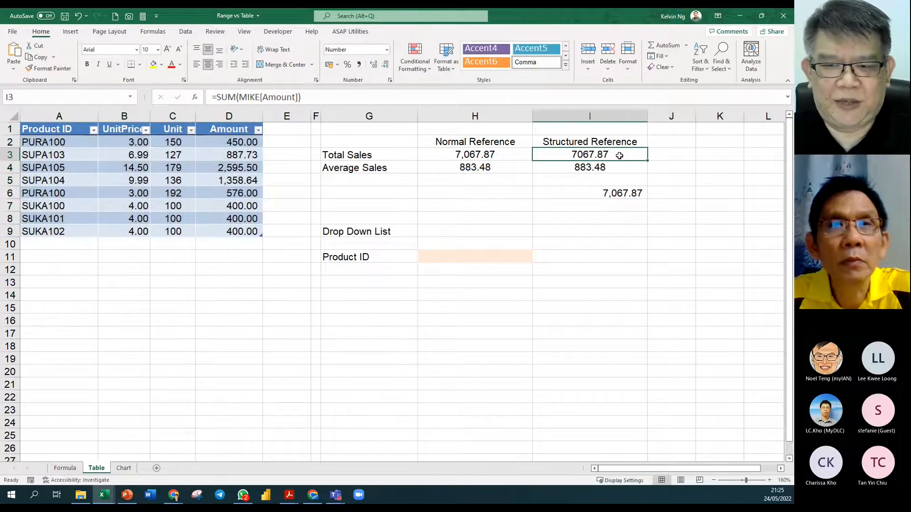
{"action": "double_click", "coordinate": [618, 157]}
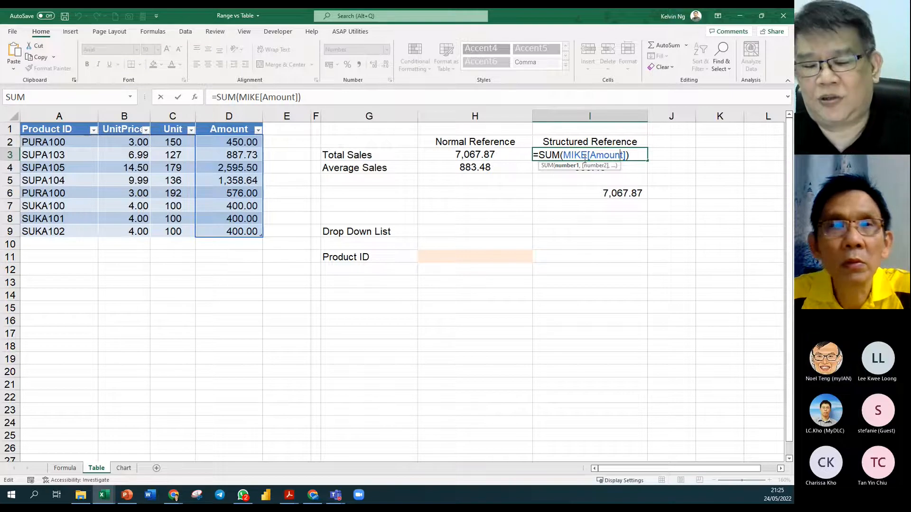
{"action": "double_click", "coordinate": [635, 192]}
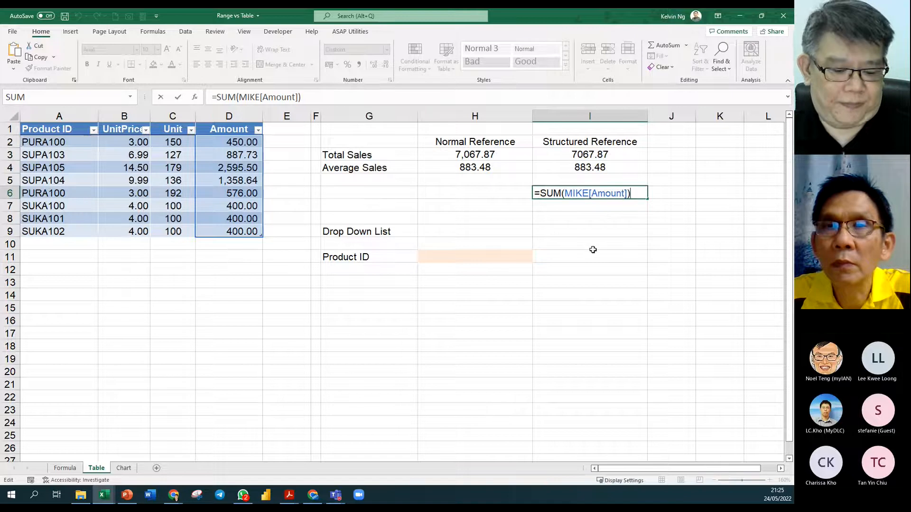
{"action": "key", "text": "Escape"}
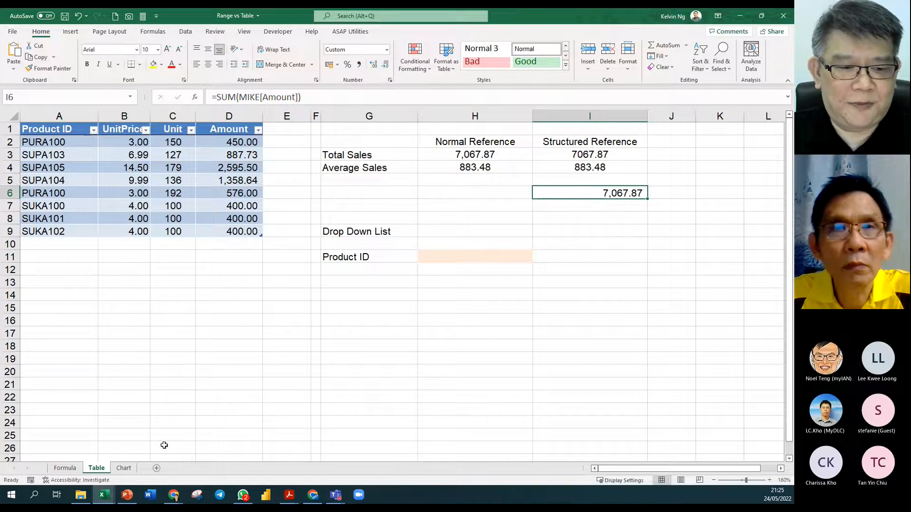
Delete the existing column chart from the Chart sheet
{"action": "left_click", "coordinate": [124, 470]}
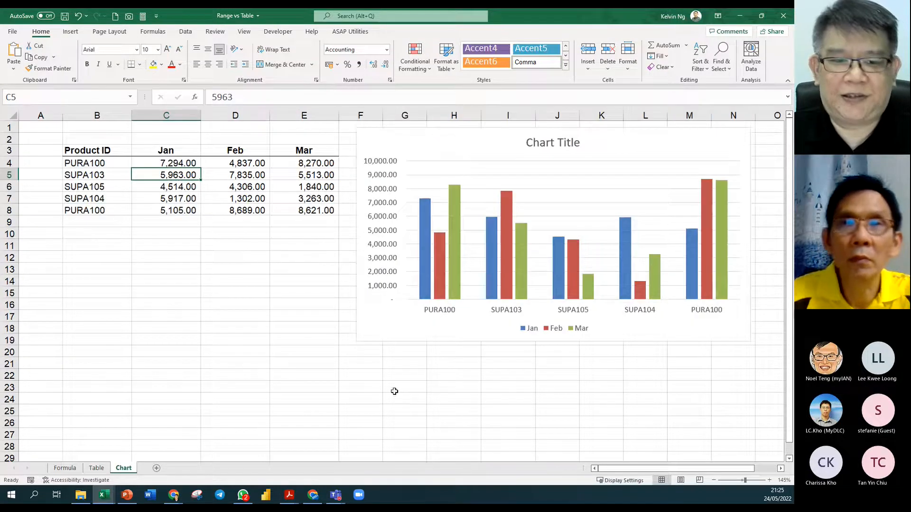
{"action": "left_click", "coordinate": [439, 403]}
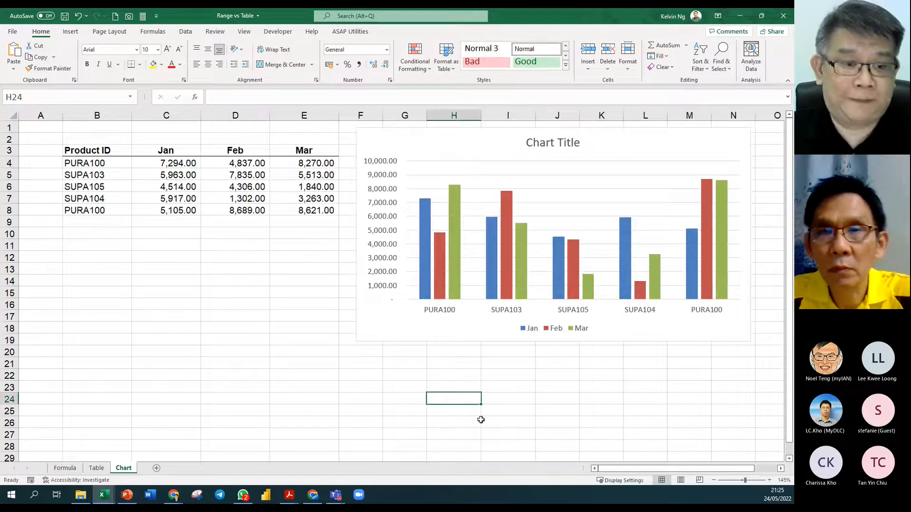
{"action": "left_click", "coordinate": [370, 135]}
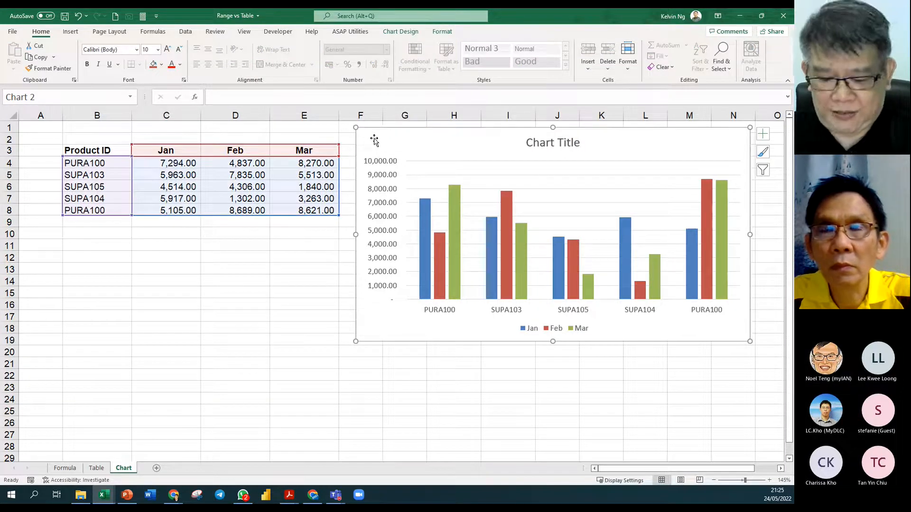
{"action": "key", "text": "Delete"}
Clear the Product ID header from cell B3 of the monthly data
{"action": "left_click_drag", "start_coordinate": [123, 155], "coordinate": [302, 211]}
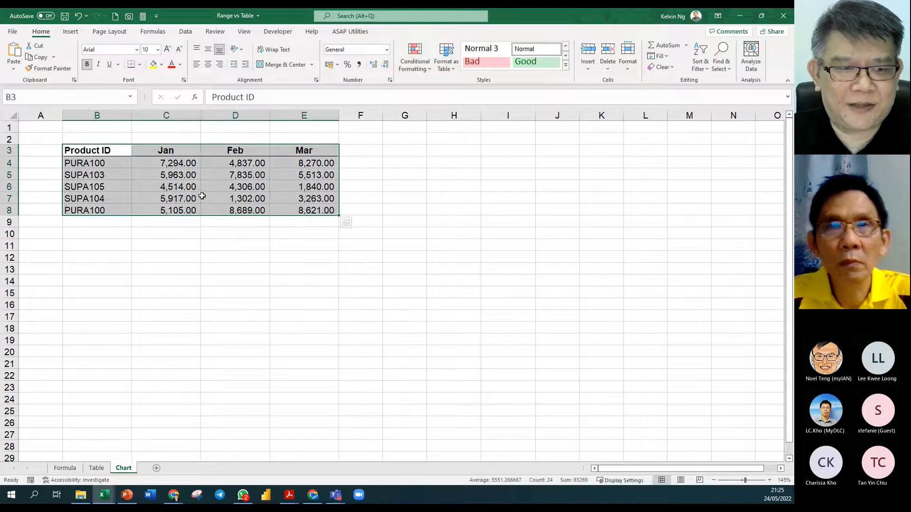
{"action": "left_click", "coordinate": [113, 150]}
{"action": "key", "text": "Delete"}
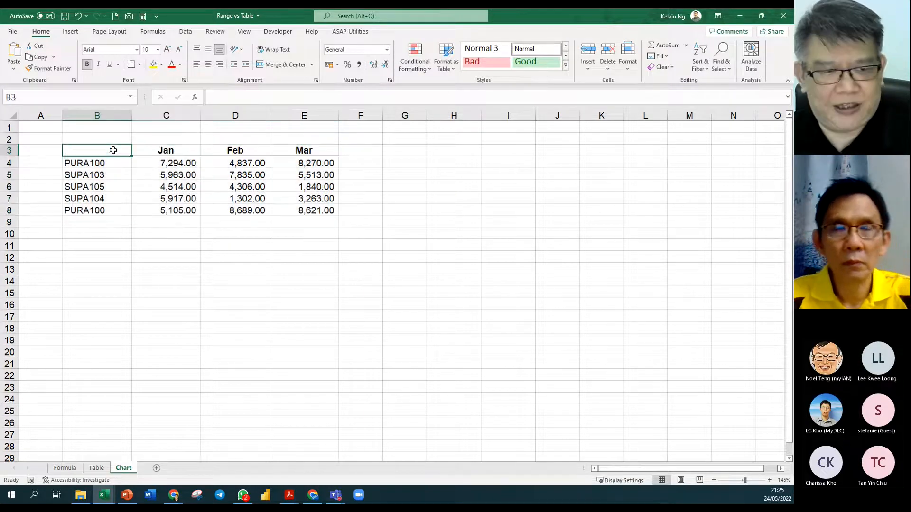
Insert a clustered column chart of the monthly data B3:E8, place it beside the data and make it slightly wider and shorter
{"action": "left_click_drag", "start_coordinate": [102, 150], "coordinate": [300, 210]}
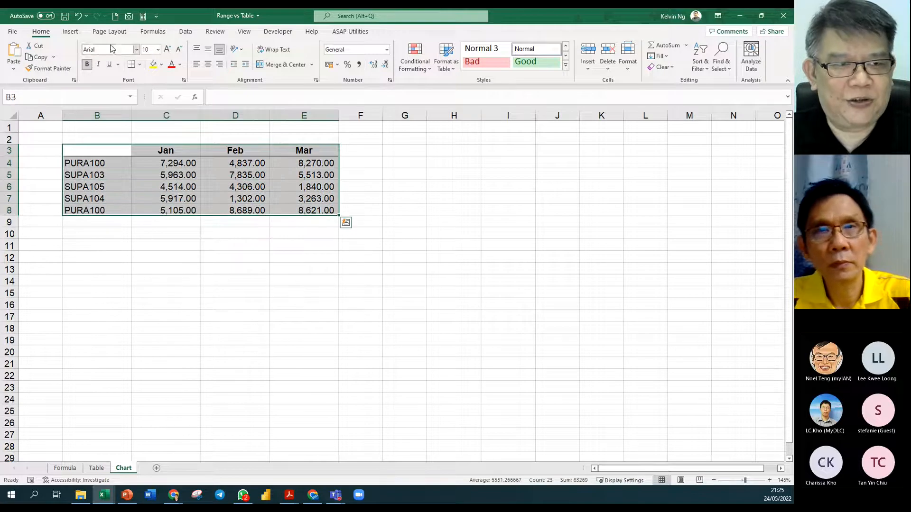
{"action": "left_click", "coordinate": [70, 31]}
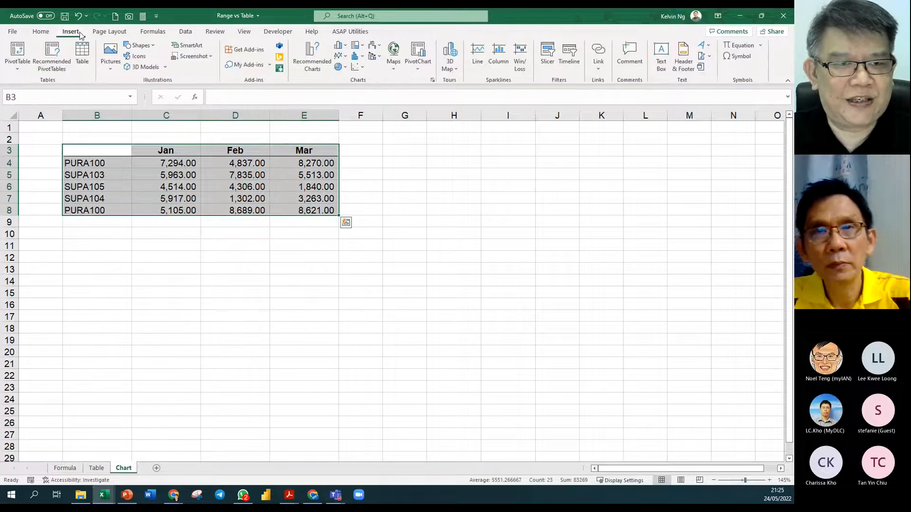
{"action": "left_click", "coordinate": [345, 48]}
{"action": "left_click", "coordinate": [347, 76]}
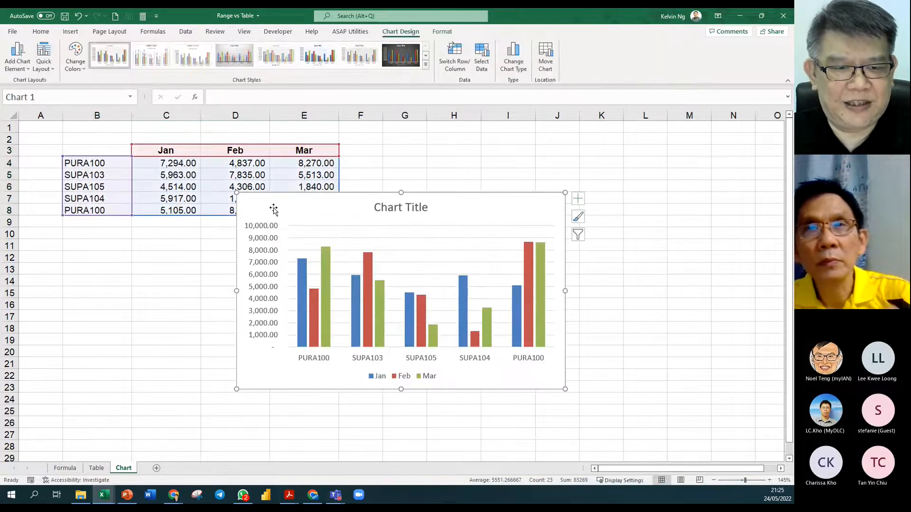
{"action": "left_click_drag", "start_coordinate": [254, 212], "coordinate": [369, 157]}
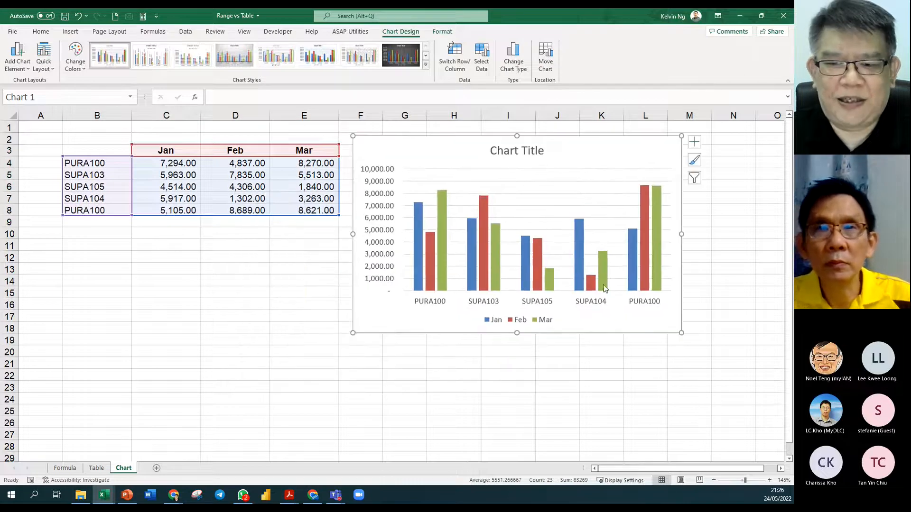
{"action": "mouse_move", "coordinate": [677, 335]}
{"action": "left_mouse_down"}
{"action": "mouse_move", "coordinate": [663, 350]}
{"action": "mouse_move", "coordinate": [686, 320]}
{"action": "left_mouse_up"}
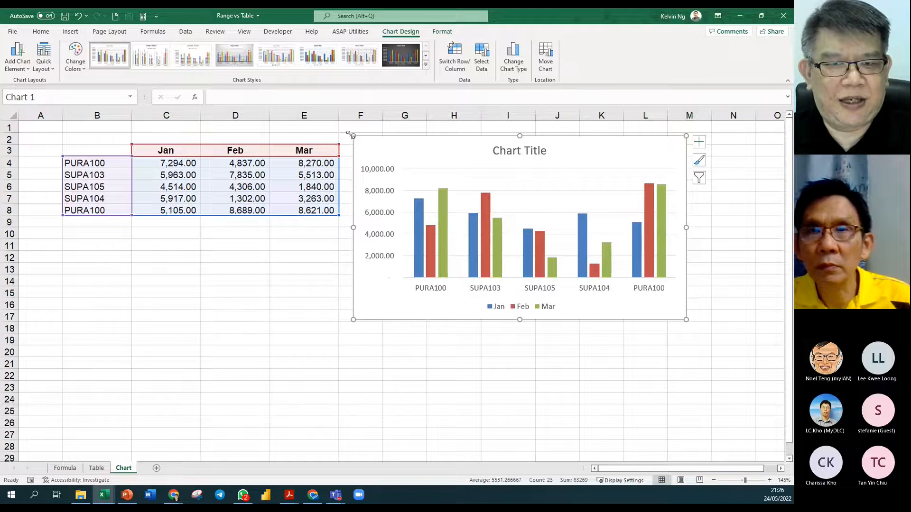
Change the chart type to Clustered Bar and stretch the chart's height down to about row 26
{"action": "left_click", "coordinate": [513, 59]}
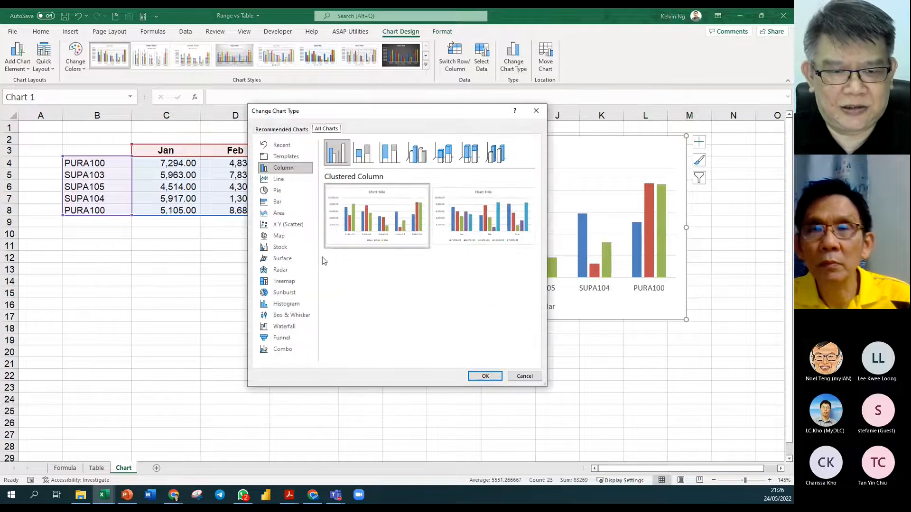
{"action": "left_click", "coordinate": [280, 202]}
{"action": "mouse_move", "coordinate": [373, 218]}
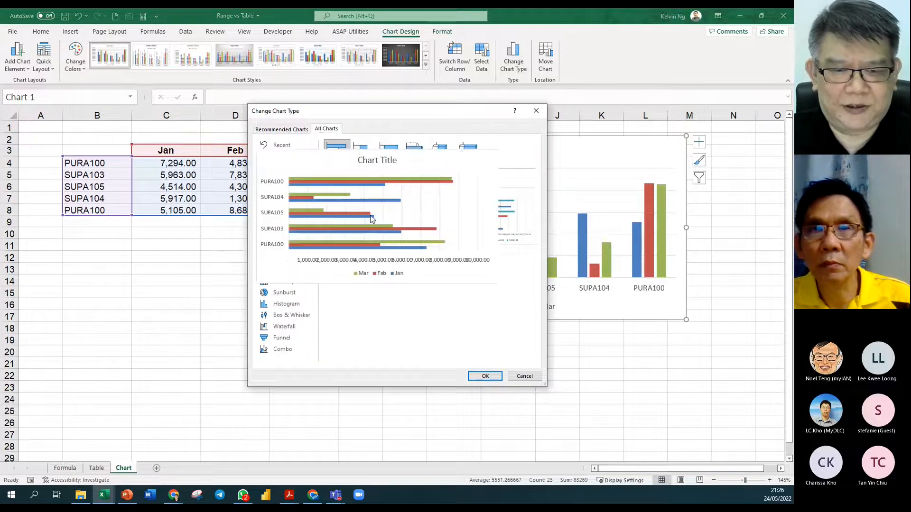
{"action": "left_click", "coordinate": [484, 376]}
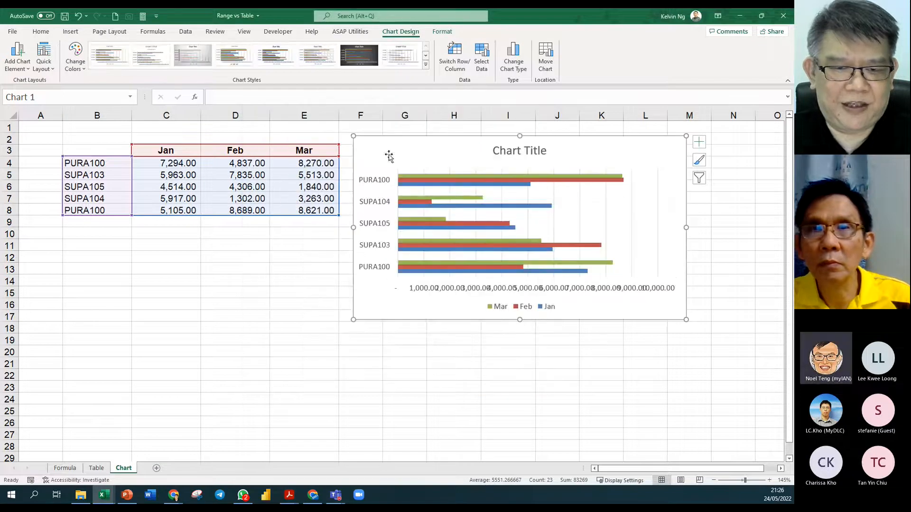
{"action": "left_click_drag", "start_coordinate": [521, 321], "coordinate": [520, 433]}
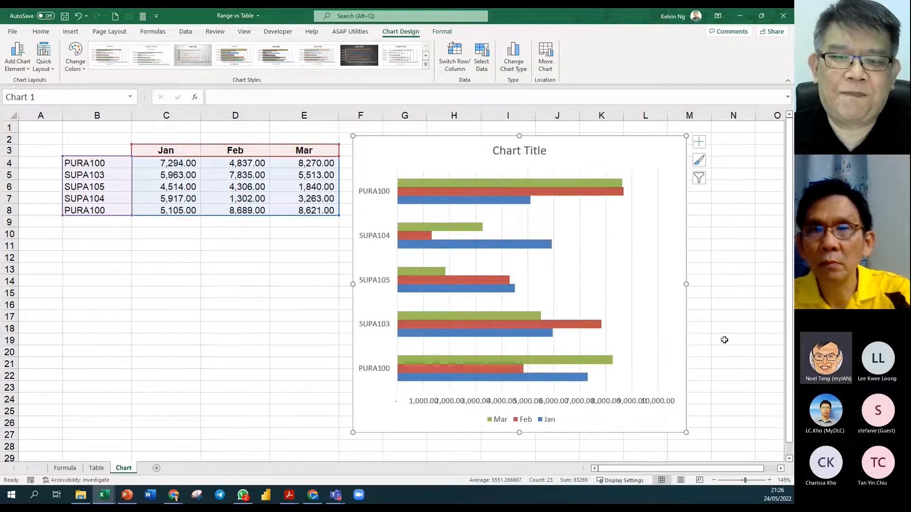
Convert the monthly data B3:E8 into a table with headers
{"action": "left_click", "coordinate": [186, 295]}
{"action": "left_click", "coordinate": [168, 186]}
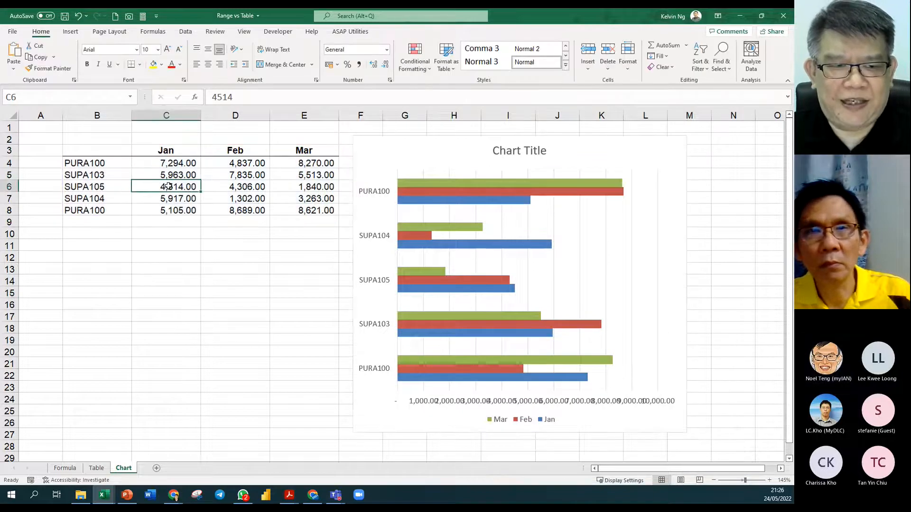
{"action": "left_click", "coordinate": [71, 34]}
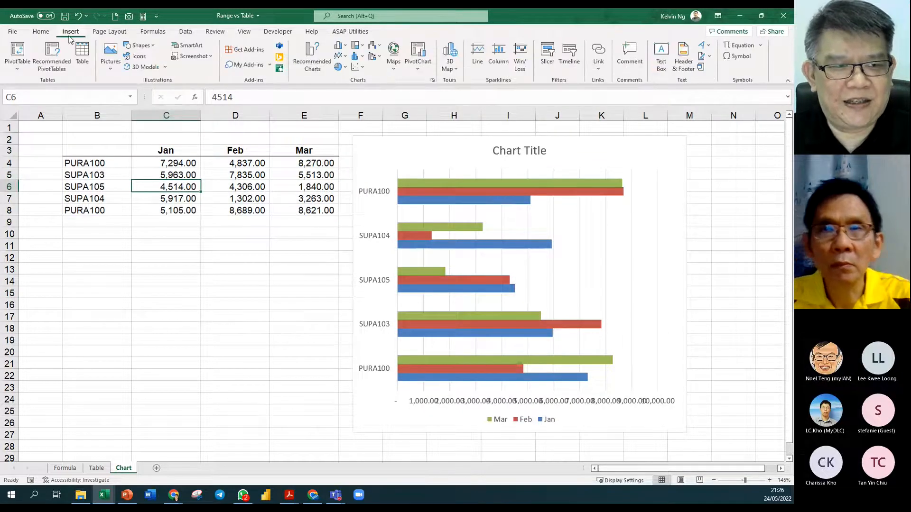
{"action": "left_click", "coordinate": [87, 65]}
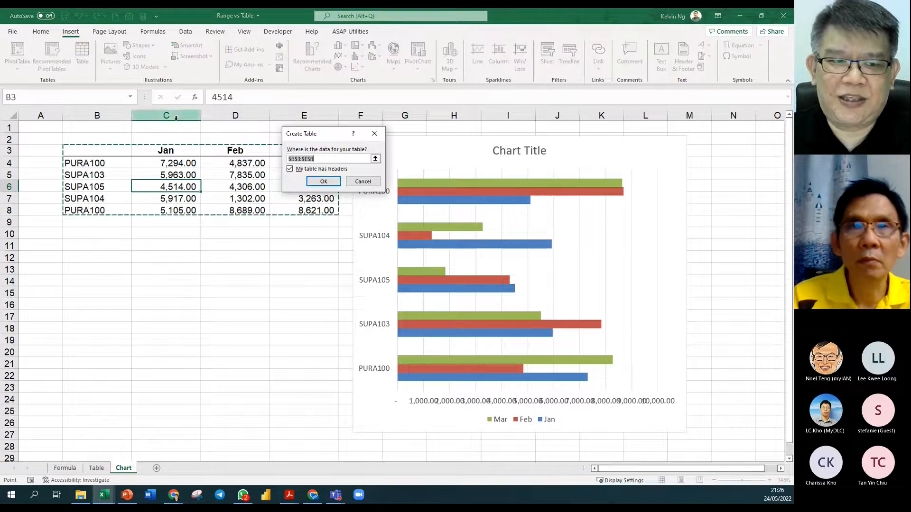
{"action": "left_click", "coordinate": [323, 183]}
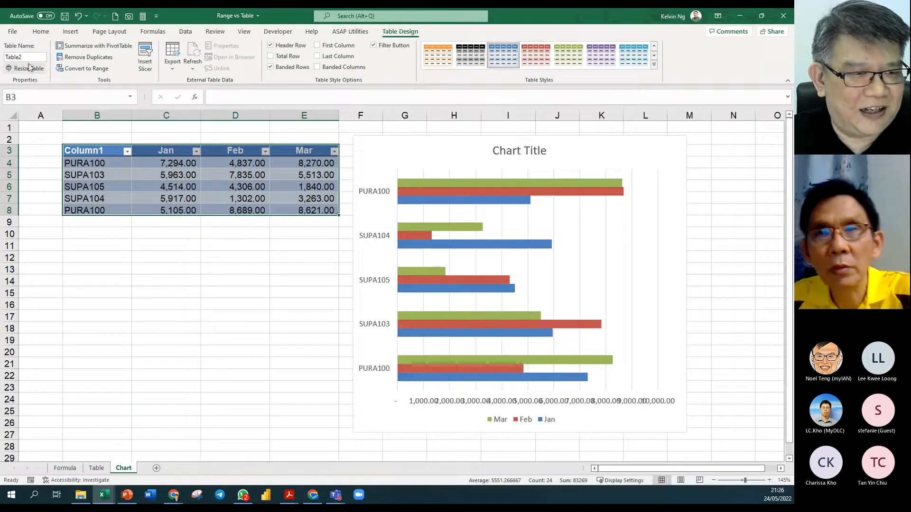
Rename the monthly data table ChartData
{"action": "left_click", "coordinate": [157, 149]}
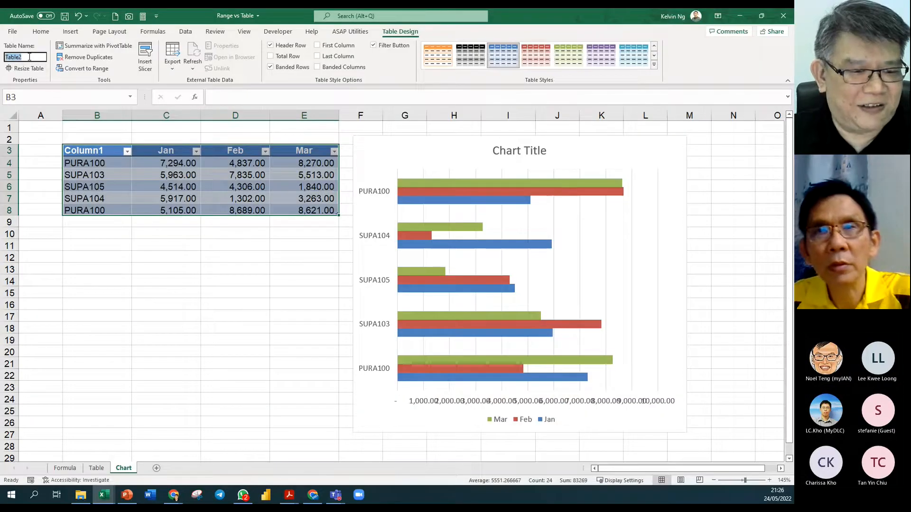
{"action": "type", "text": "cHART"}
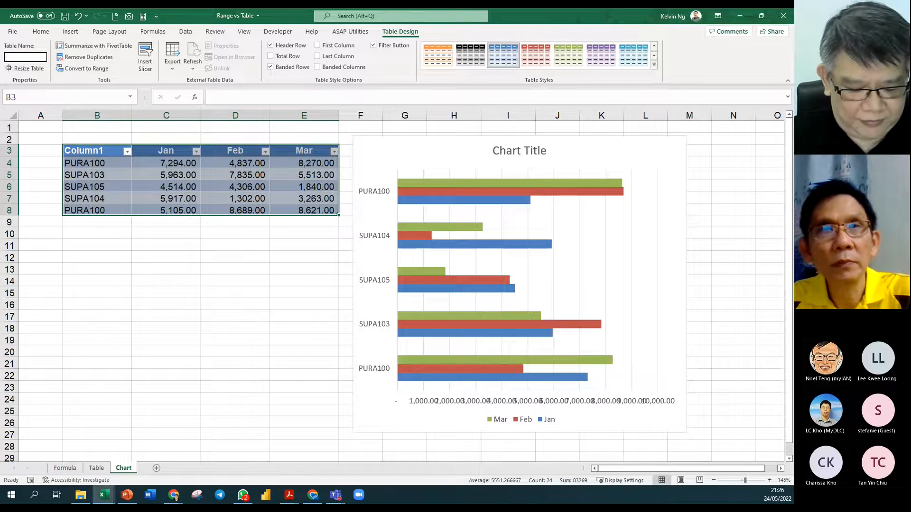
{"action": "type", "text": "ChartData"}
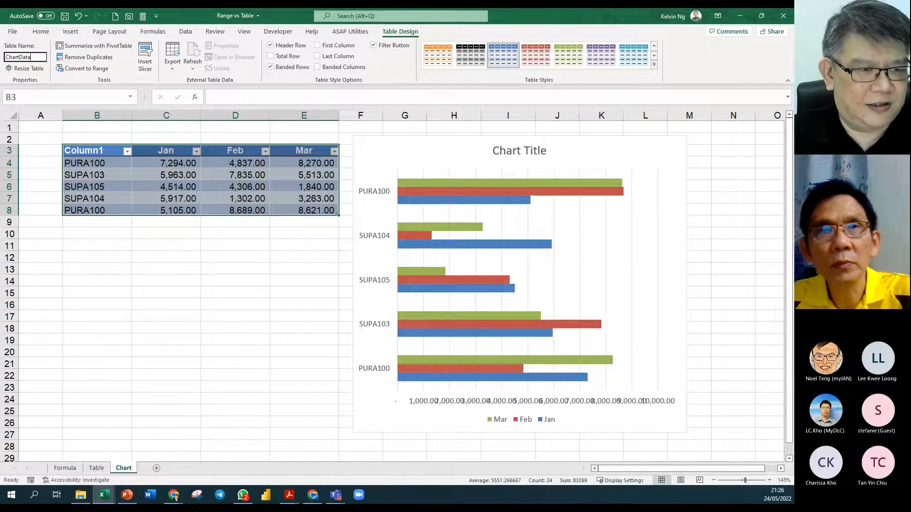
{"action": "key", "text": "Return"}
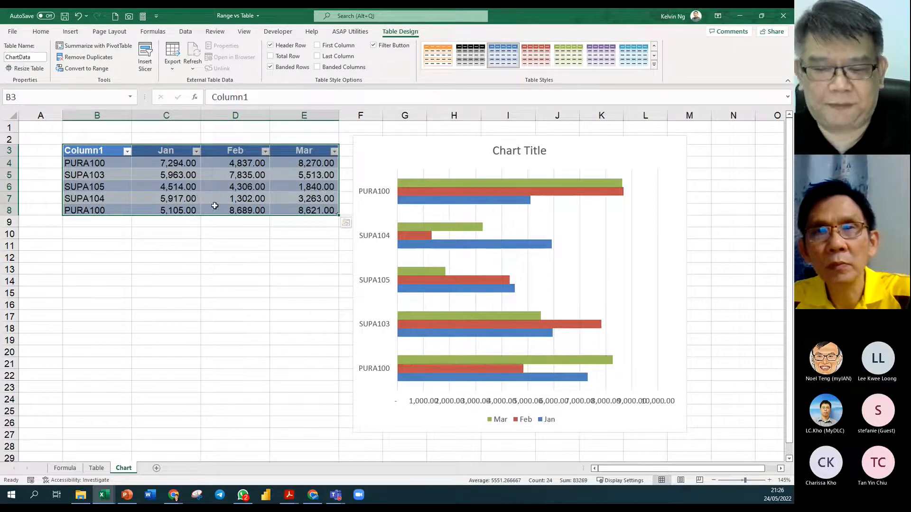
{"action": "left_click", "coordinate": [214, 206]}
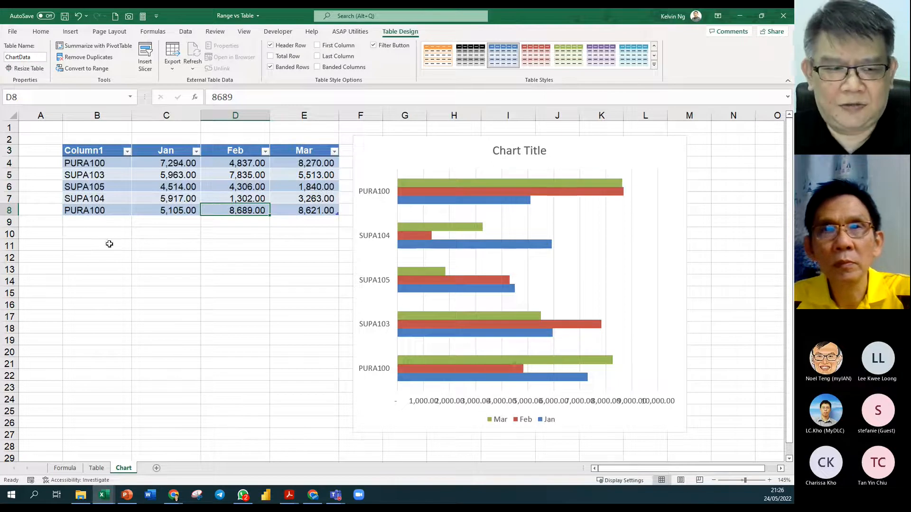
Add product SUKA100 in row 9 below the table with Jan 4545, Feb 7647 and Mar 5645
{"action": "left_click", "coordinate": [96, 222]}
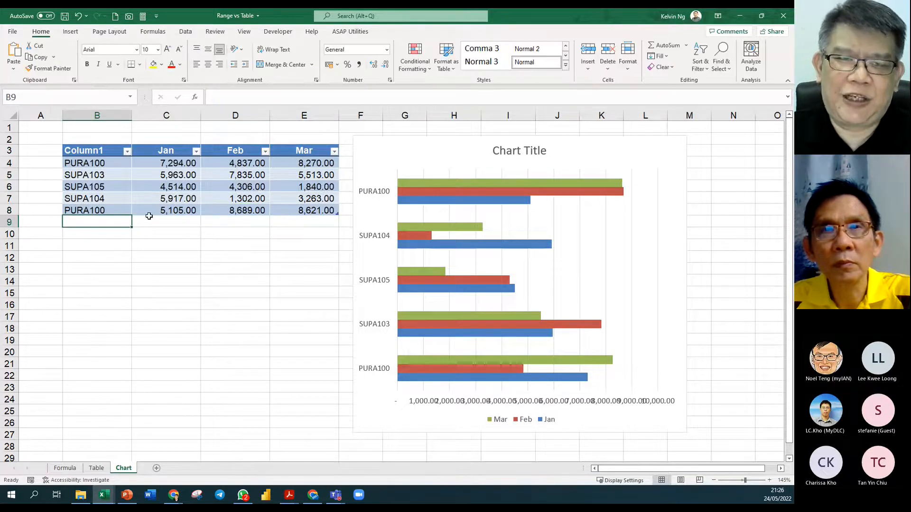
{"action": "type", "text": "Suk"}
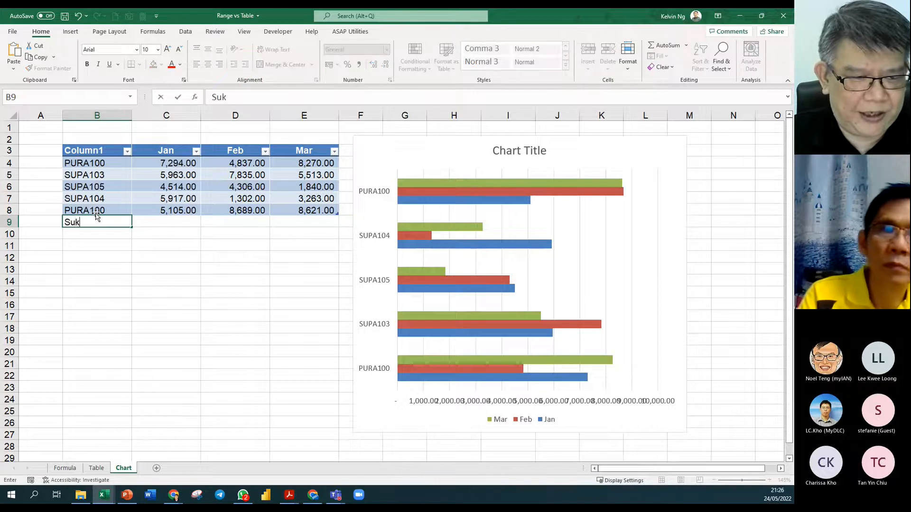
{"action": "key", "text": "BackSpace"}
{"action": "key", "text": "BackSpace"}
{"action": "type", "text": "UKA100"}
{"action": "key", "text": "Tab"}
{"action": "type", "text": "45454"}
{"action": "key", "text": "BackSpace"}
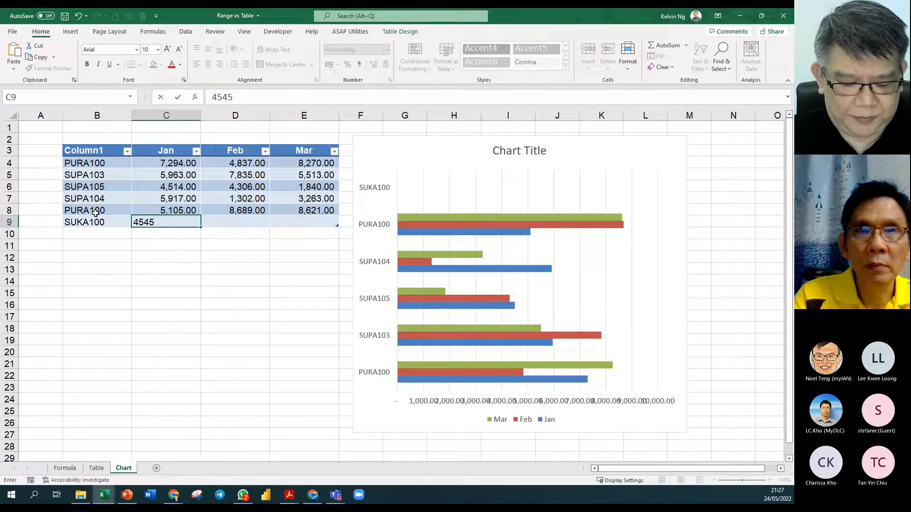
{"action": "key", "text": "Tab"}
{"action": "type", "text": "7647"}
{"action": "key", "text": "Tab"}
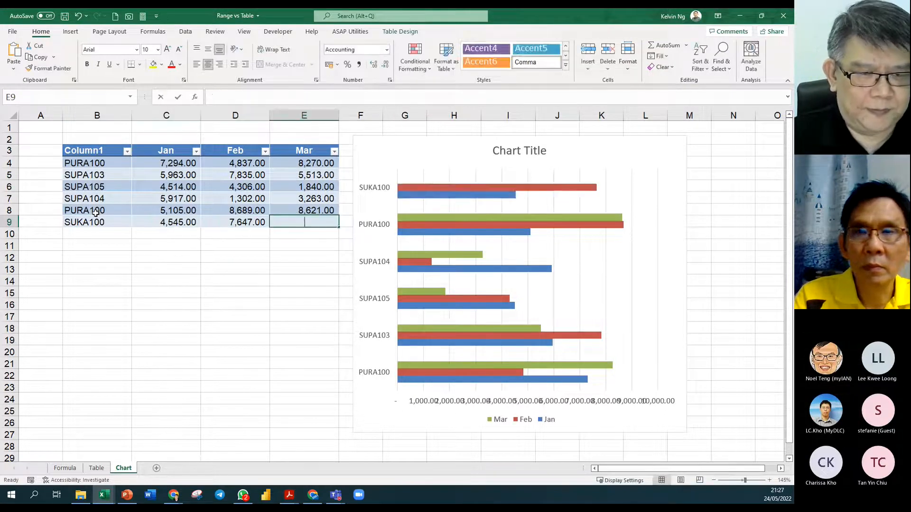
{"action": "type", "text": "5645"}
{"action": "key", "text": "Return"}
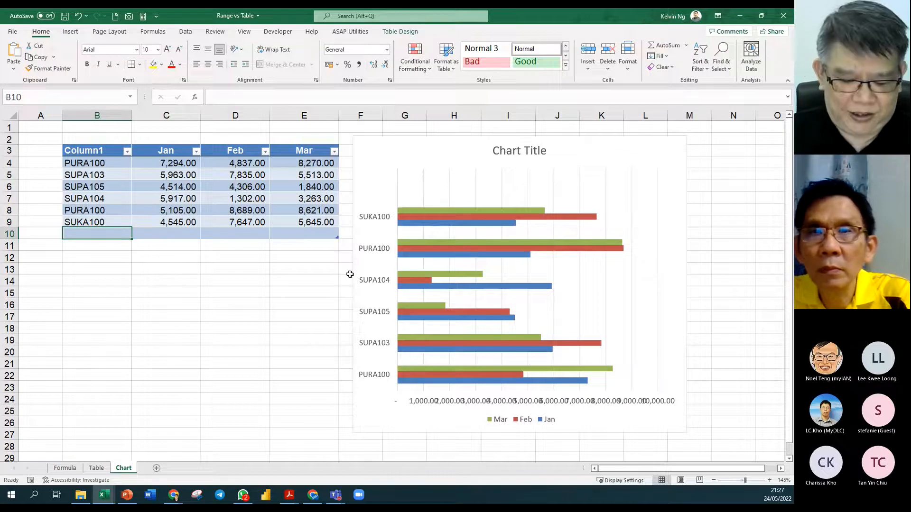
Add product JUKA100 in row 10 of the table with Jan 7665, Feb 3566 and Mar 975
{"action": "type", "text": "juka"}
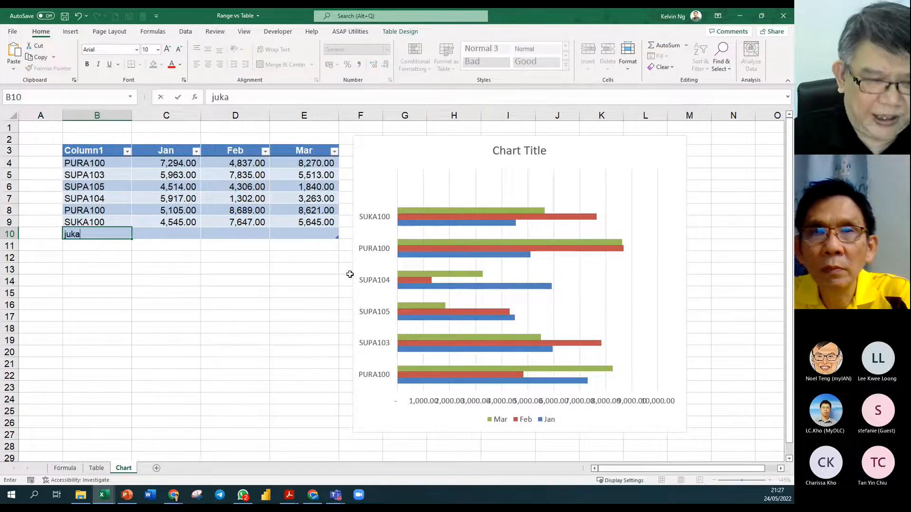
{"action": "key", "text": "BackSpace"}
{"action": "key", "text": "BackSpace"}
{"action": "key", "text": "BackSpace"}
{"action": "key", "text": "BackSpace"}
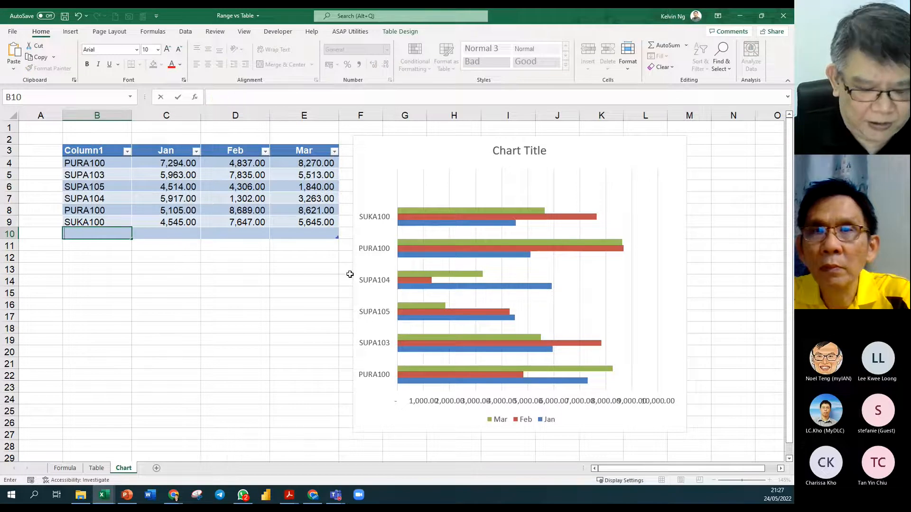
{"action": "type", "text": "JUKA100"}
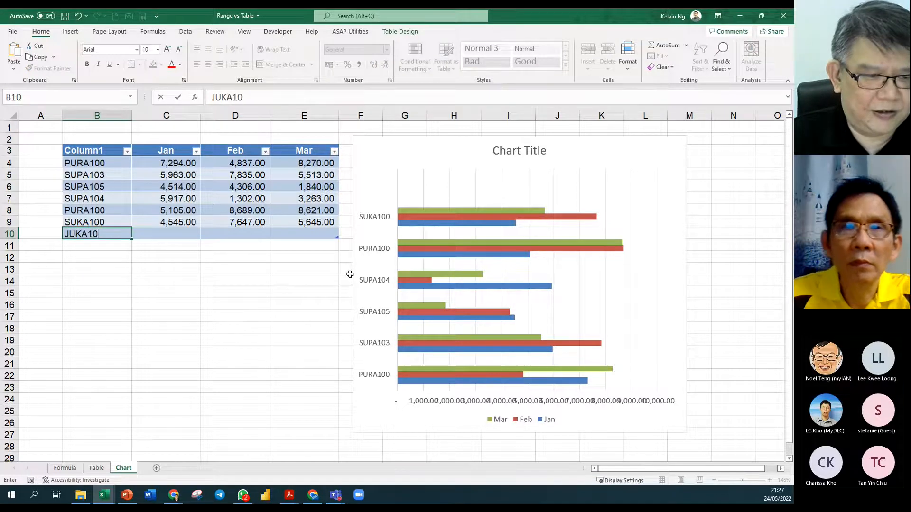
{"action": "key", "text": "Tab"}
{"action": "type", "text": "7665"}
{"action": "key", "text": "BackSpace"}
{"action": "key", "text": "Tab"}
{"action": "type", "text": "35664"}
{"action": "key", "text": "BackSpace"}
{"action": "key", "text": "Tab"}
{"action": "type", "text": "975"}
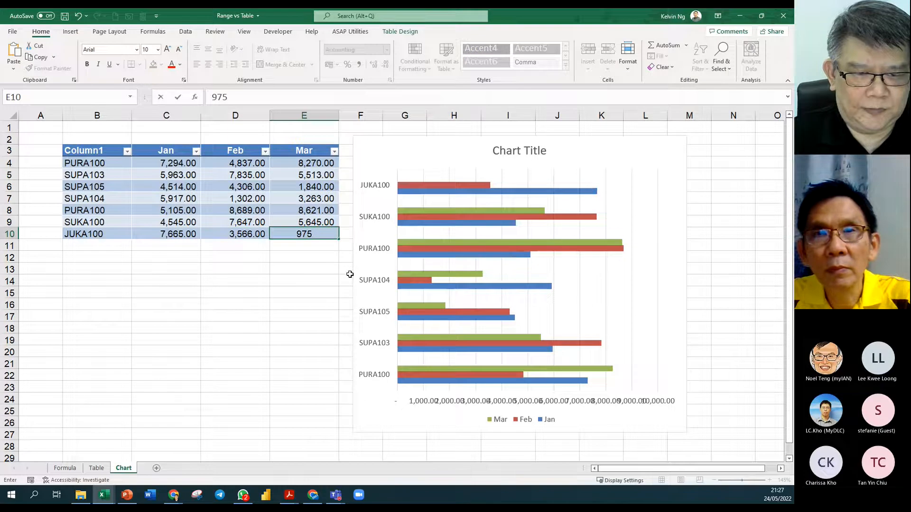
{"action": "key", "text": "Tab"}
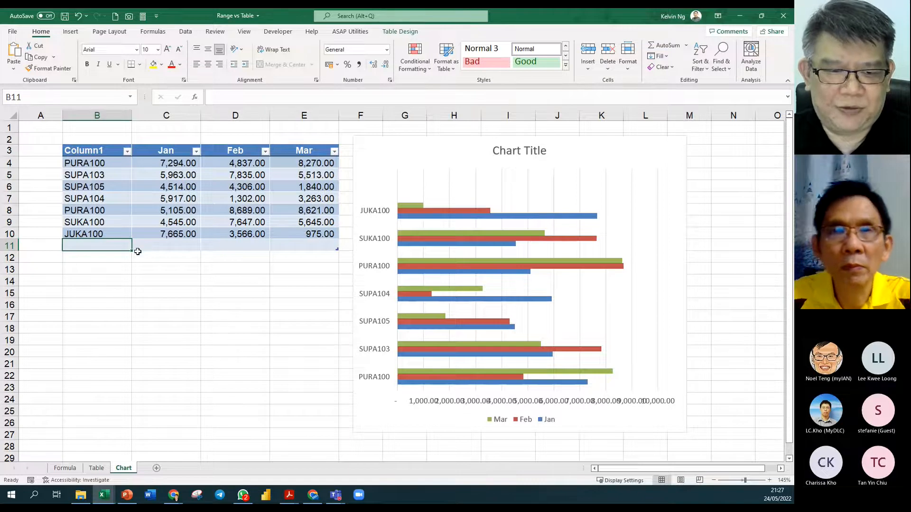
Resize the table to end at row 10, excluding the blank row, and move the chart slightly farther from the data
{"action": "left_click_drag", "start_coordinate": [337, 249], "coordinate": [337, 238]}
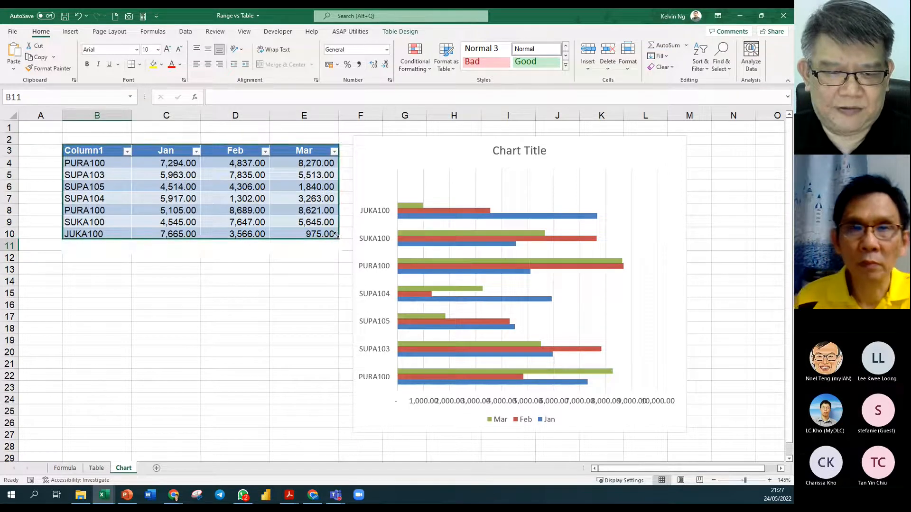
{"action": "left_click", "coordinate": [275, 301]}
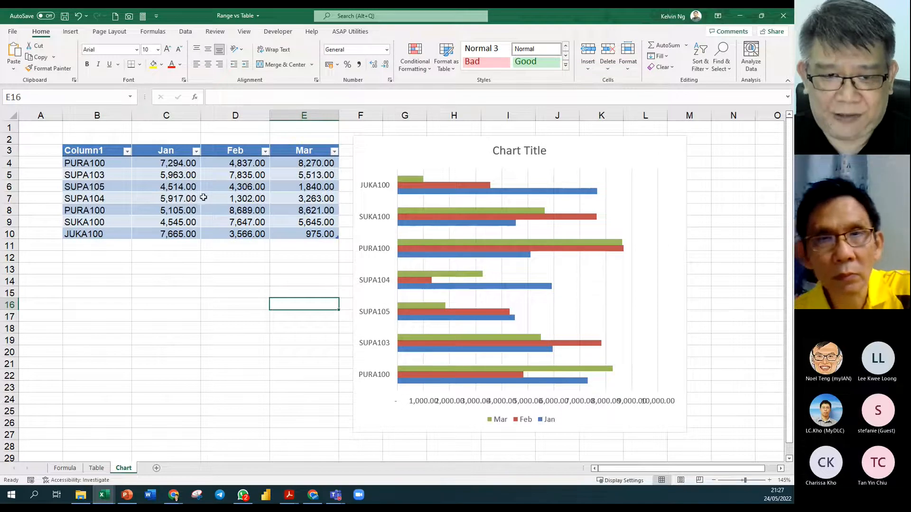
{"action": "mouse_move", "coordinate": [513, 250]}
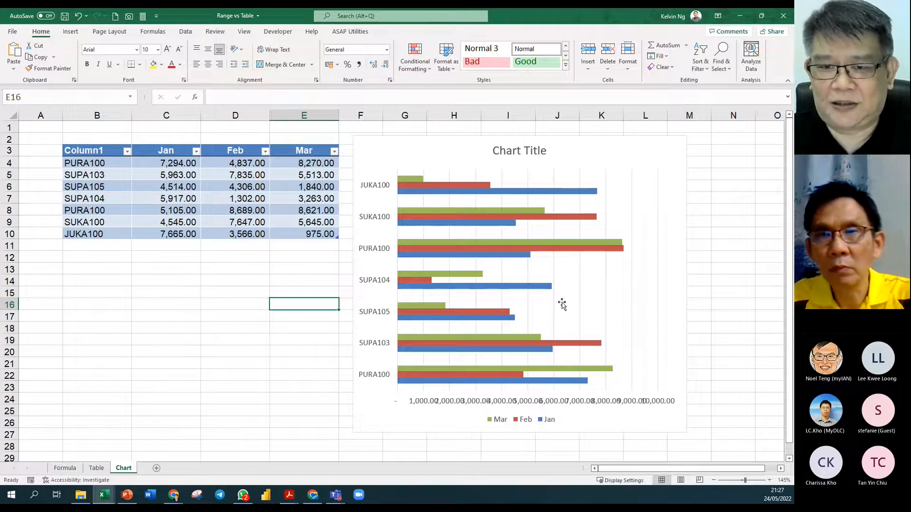
{"action": "left_click_drag", "start_coordinate": [590, 141], "coordinate": [615, 142]}
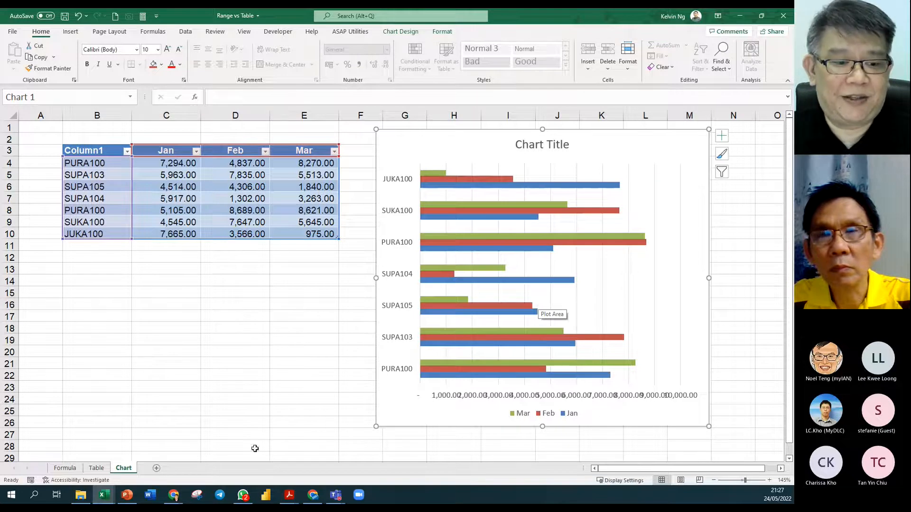
Return to the Table sheet and select empty cell G17 below the Product ID drop-down area
{"action": "left_click", "coordinate": [96, 468]}
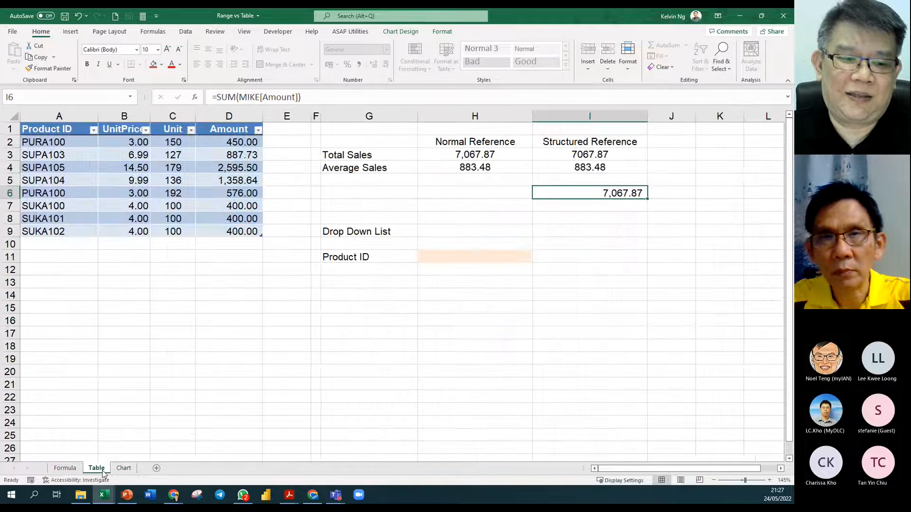
{"action": "left_click", "coordinate": [433, 349]}
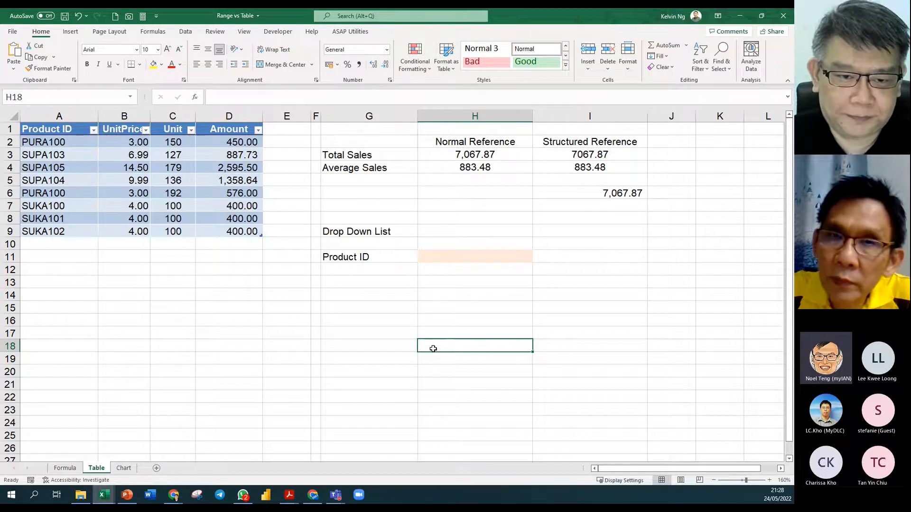
{"action": "left_click", "coordinate": [375, 329]}
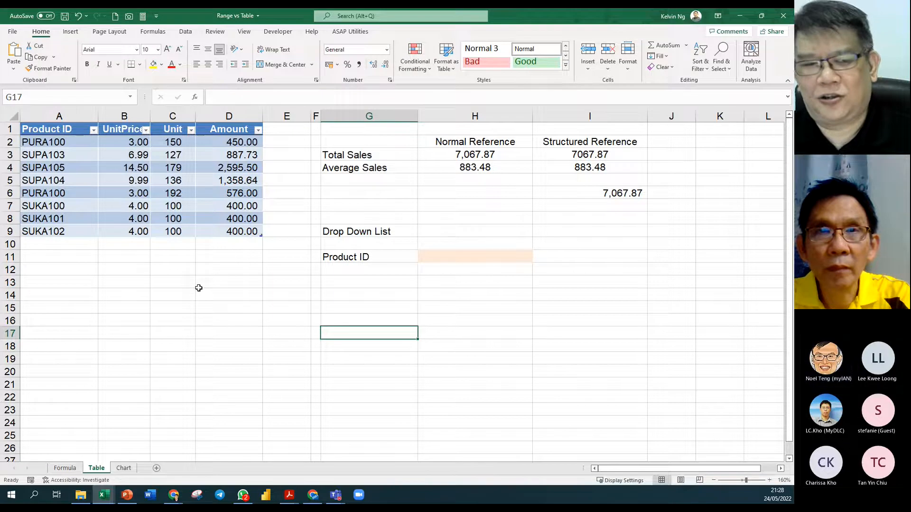
Highlight the Product ID entries on the Table sheet and the product codes in B4:B10 on the Chart sheet
{"action": "left_click_drag", "start_coordinate": [79, 144], "coordinate": [82, 232]}
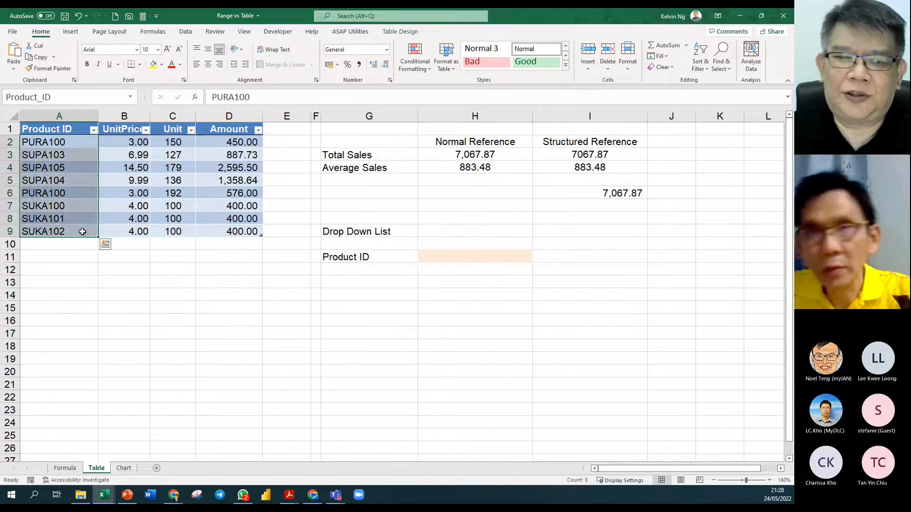
{"action": "left_click", "coordinate": [123, 468]}
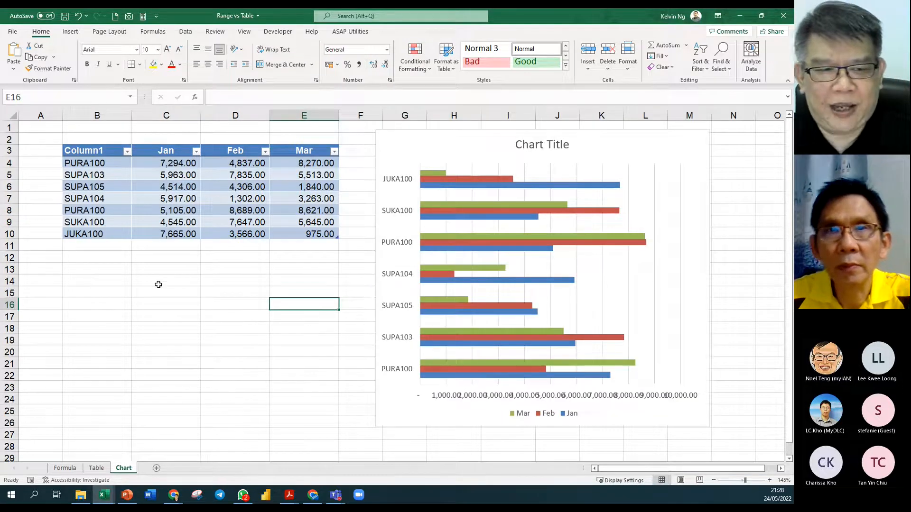
{"action": "left_click", "coordinate": [98, 299]}
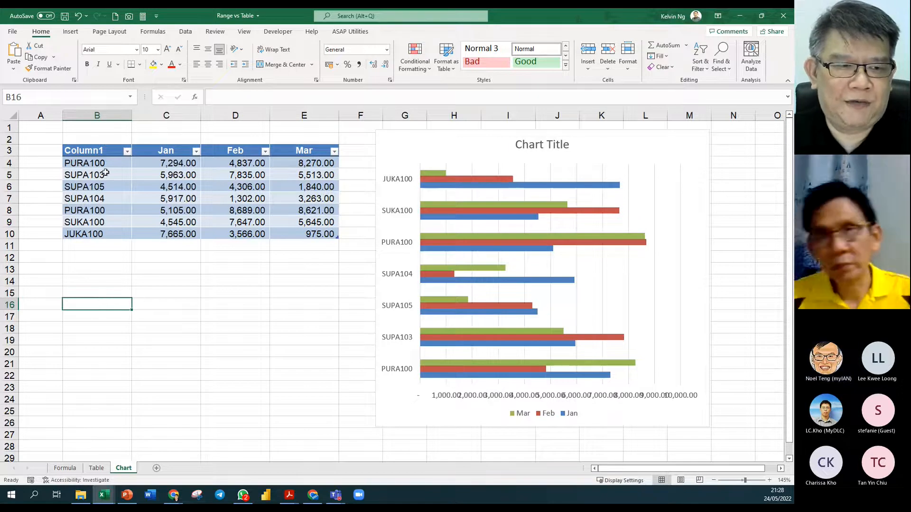
{"action": "left_click_drag", "start_coordinate": [101, 164], "coordinate": [97, 234]}
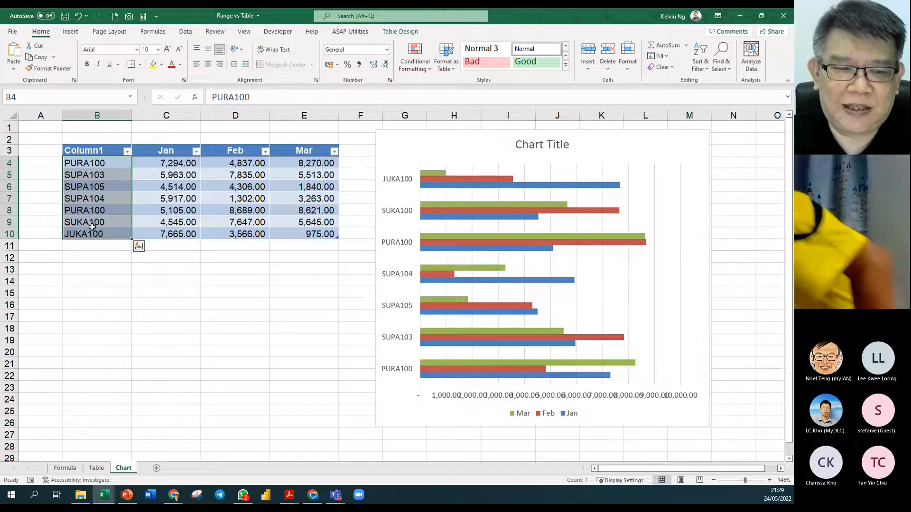
{"action": "left_click_drag", "start_coordinate": [62, 115], "coordinate": [202, 136]}
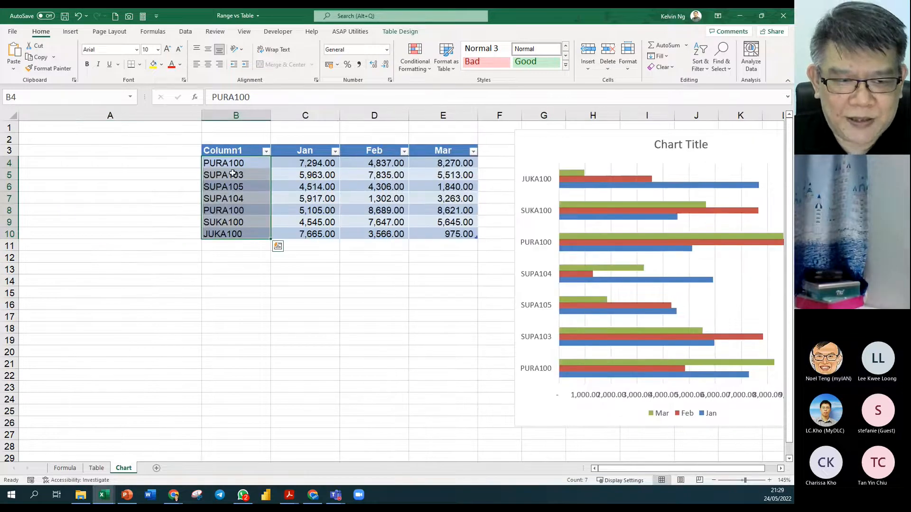
{"action": "left_click", "coordinate": [182, 164]}
{"action": "type", "text": "="}
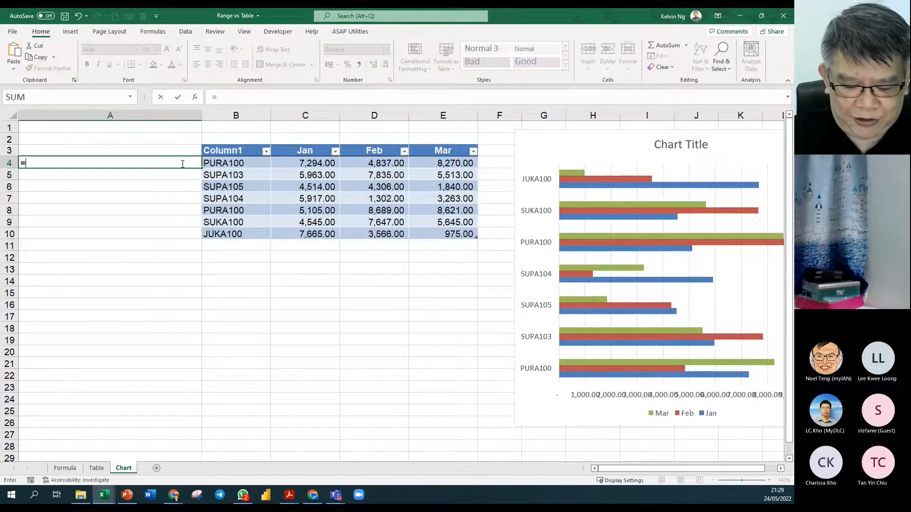
{"action": "type", "text": "LOWER("}
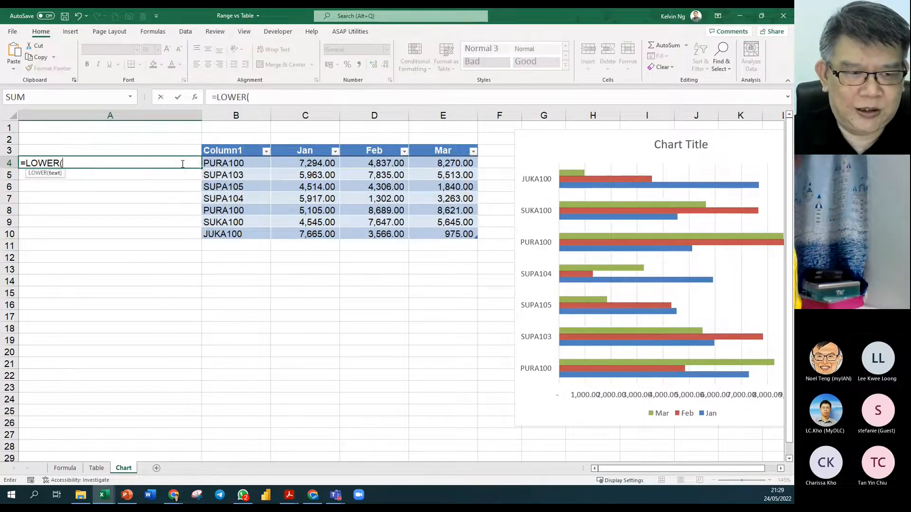
{"action": "left_click", "coordinate": [225, 164]}
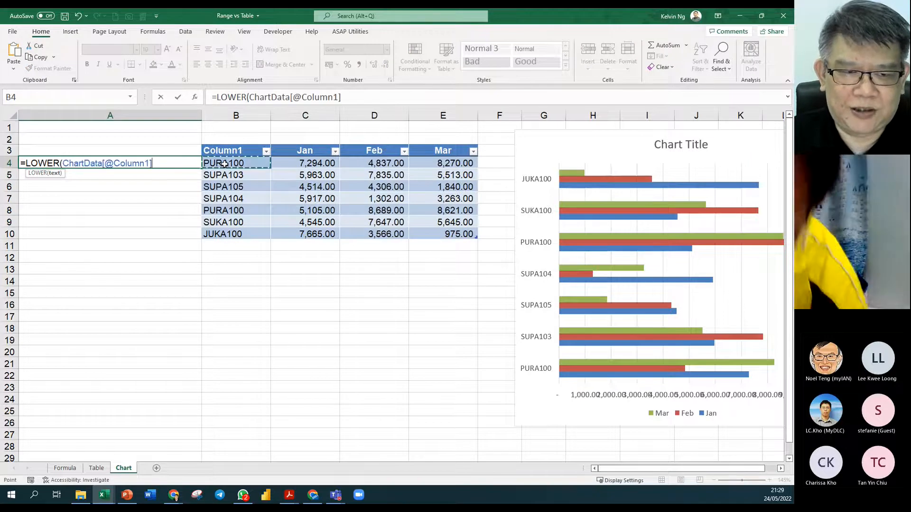
{"action": "key", "text": "Return"}
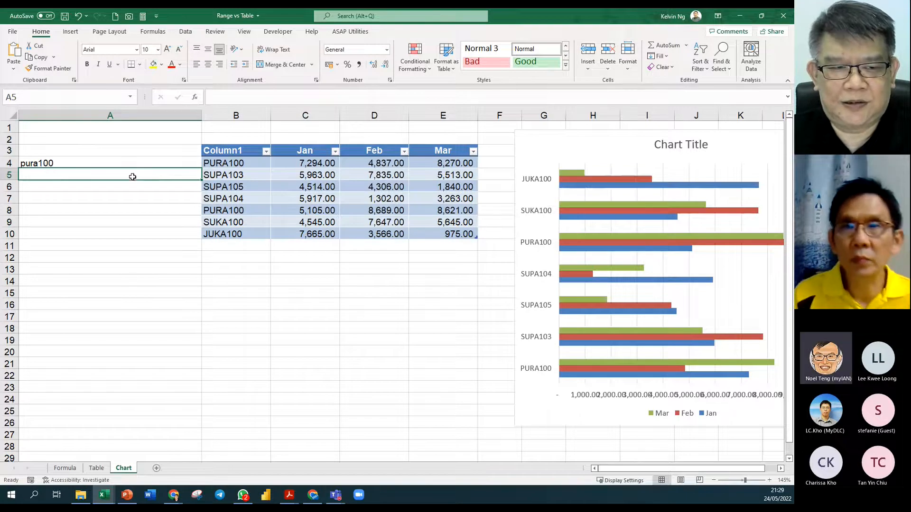
Enter =UPPER(A4) in A3 to convert the lowercase product code to uppercase
{"action": "left_click", "coordinate": [66, 148]}
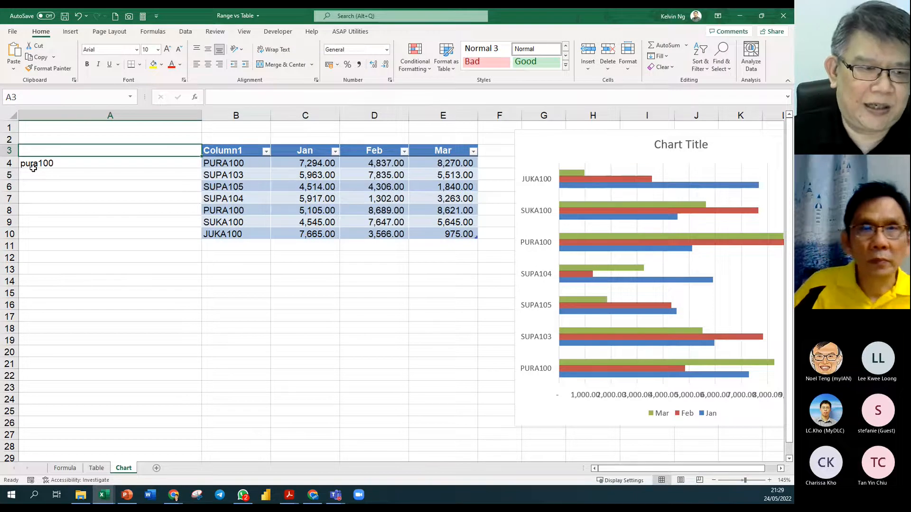
{"action": "type", "text": "=UPPER("}
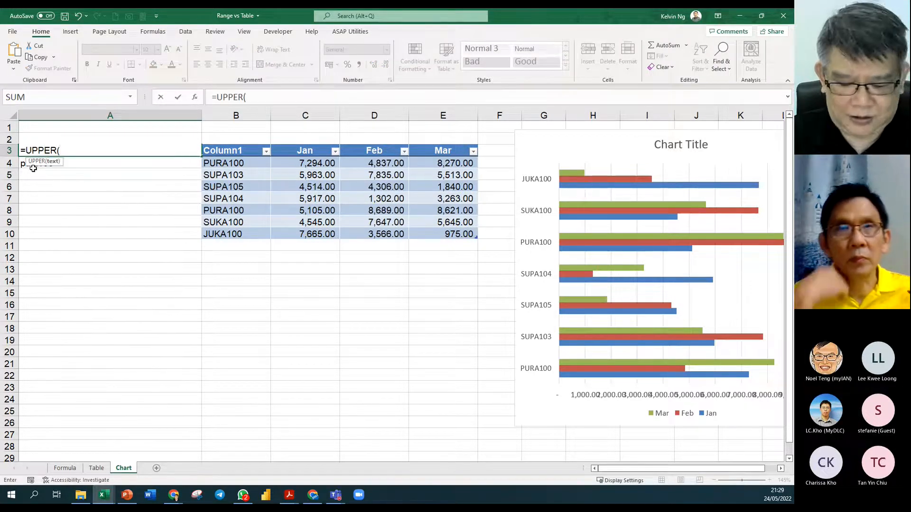
{"action": "left_click", "coordinate": [34, 169]}
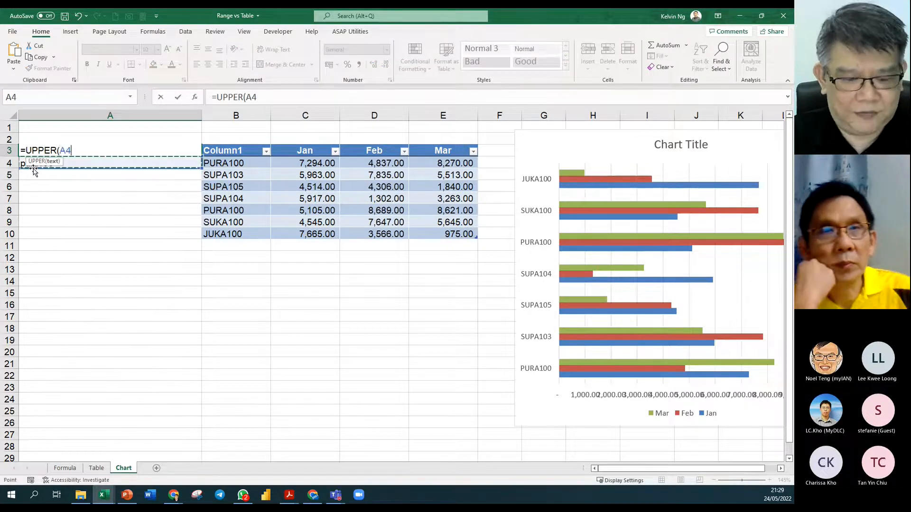
{"action": "key", "text": "Return"}
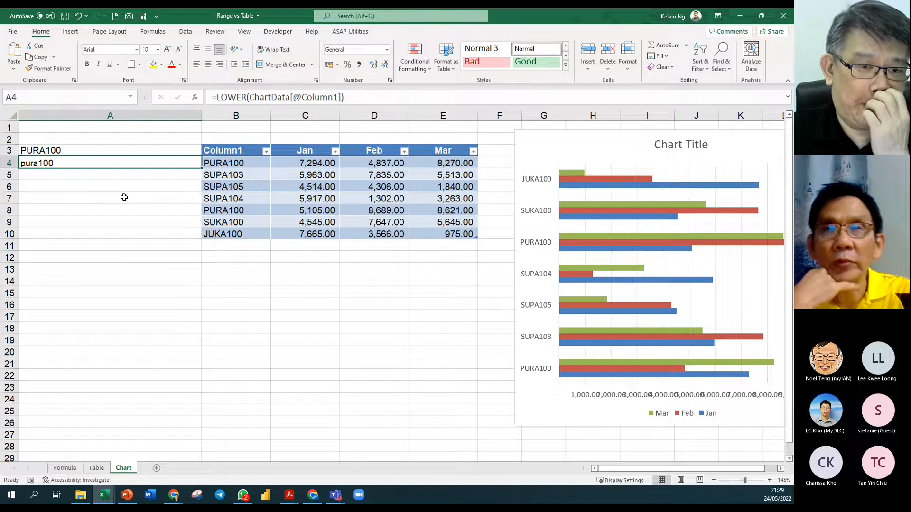
Clear the case-conversion formulas from column A and narrow the column back to about its former width
{"action": "left_click_drag", "start_coordinate": [242, 167], "coordinate": [242, 233]}
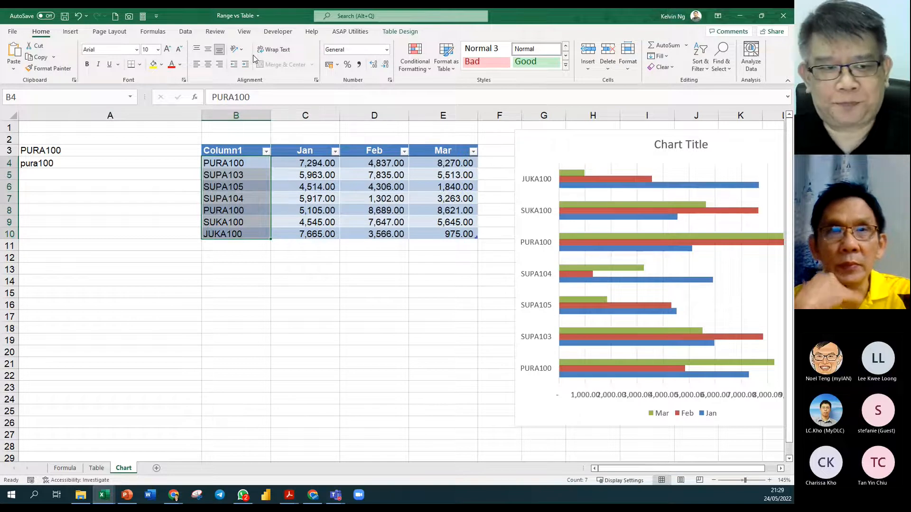
{"action": "left_click", "coordinate": [159, 115]}
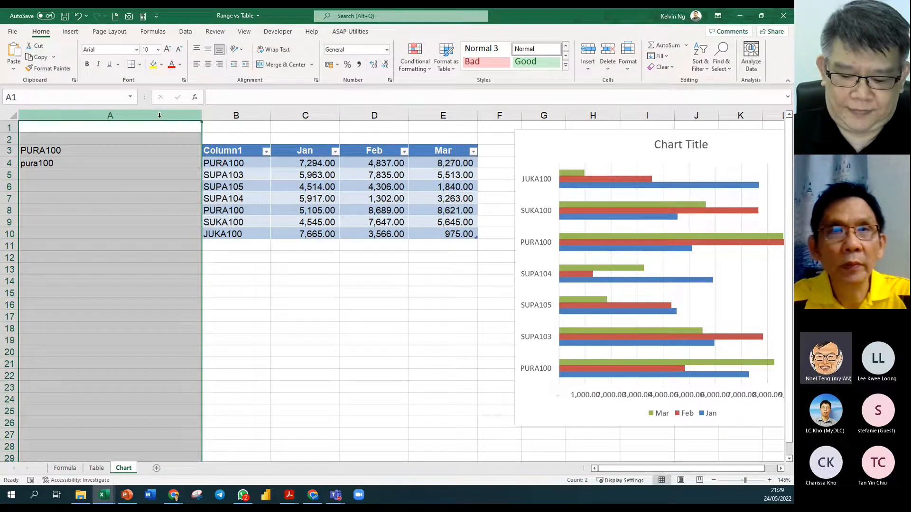
{"action": "key", "text": "Delete"}
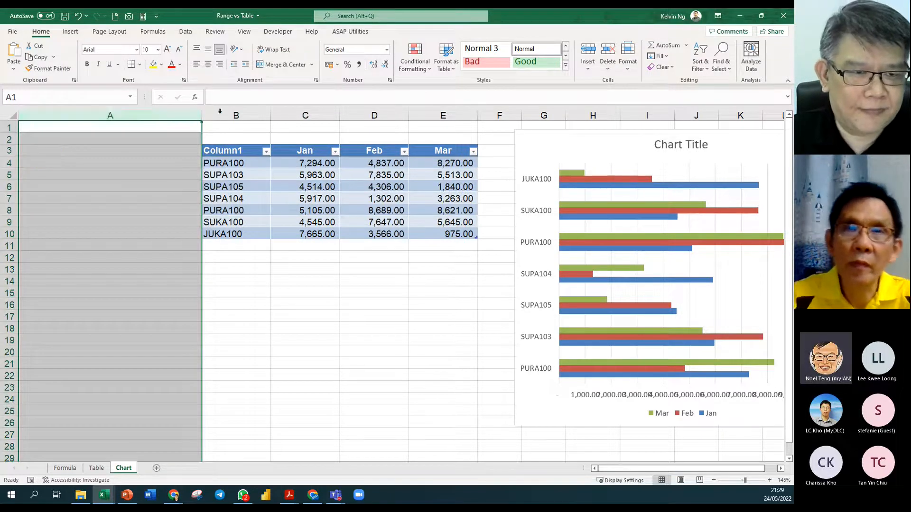
{"action": "left_click_drag", "start_coordinate": [202, 115], "coordinate": [68, 130]}
{"action": "left_click", "coordinate": [295, 351]}
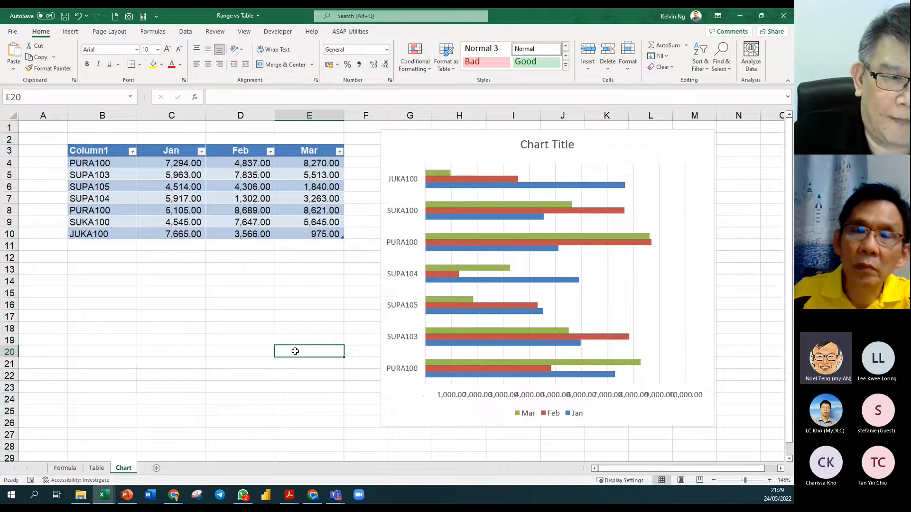
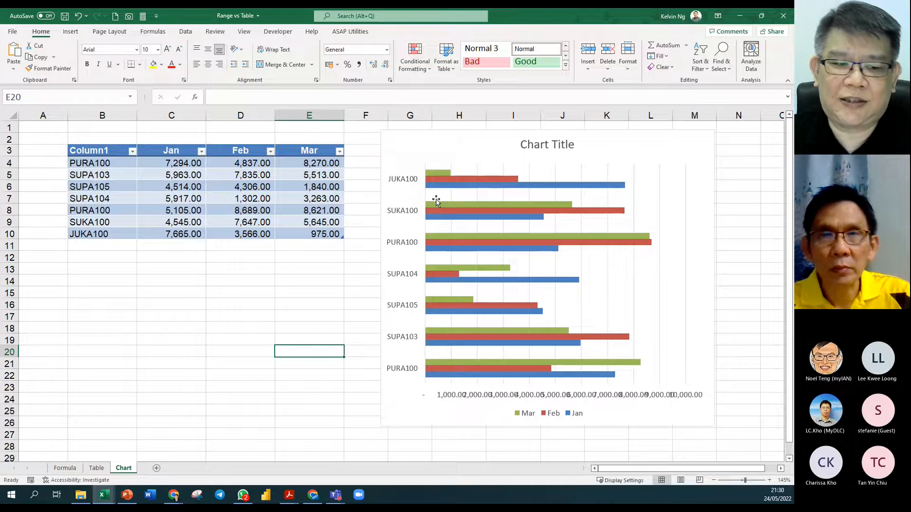
Return to the Table sheet and examine the choices in the Product ID drop-down in H11
{"action": "left_click", "coordinate": [97, 469]}
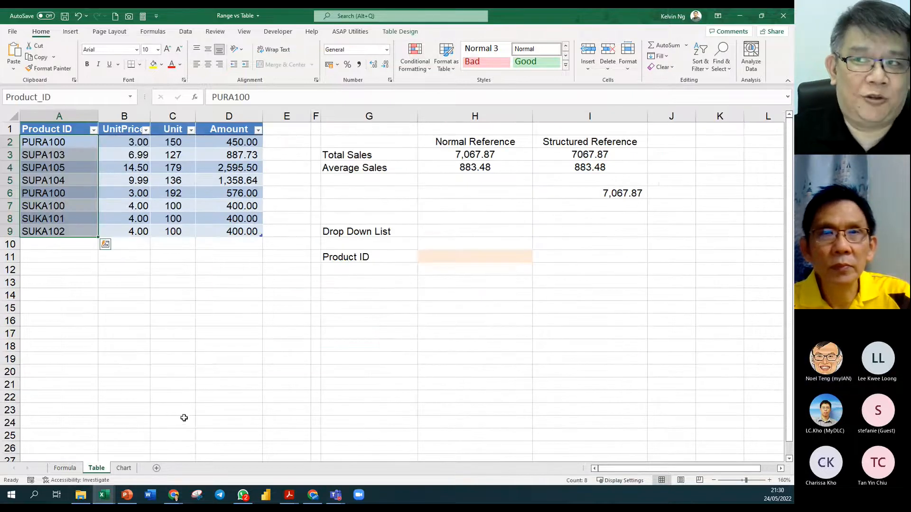
{"action": "left_click", "coordinate": [342, 342]}
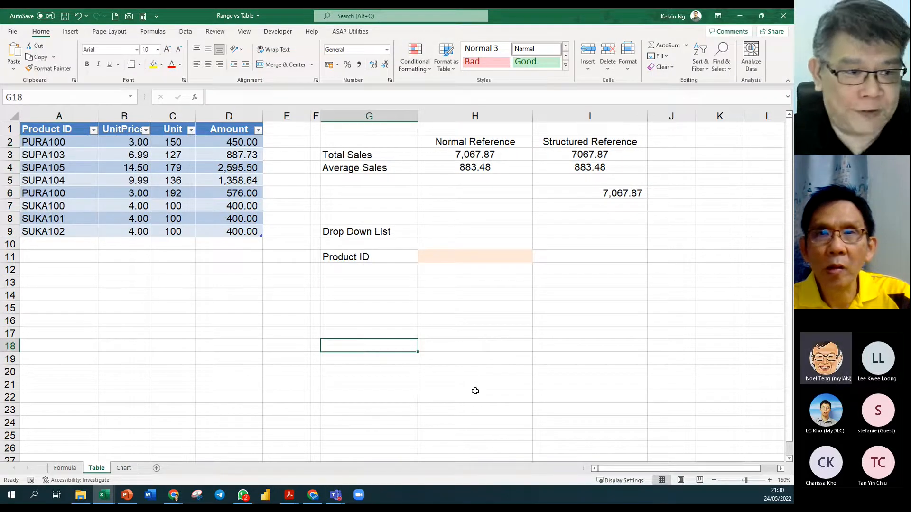
{"action": "left_click", "coordinate": [500, 329]}
{"action": "left_click", "coordinate": [490, 260]}
{"action": "left_click", "coordinate": [538, 260]}
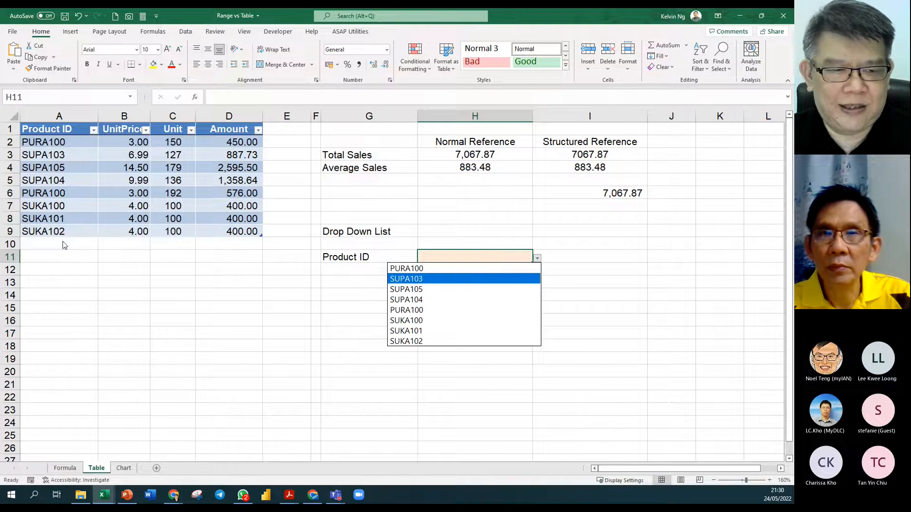
{"action": "key", "text": "Escape"}
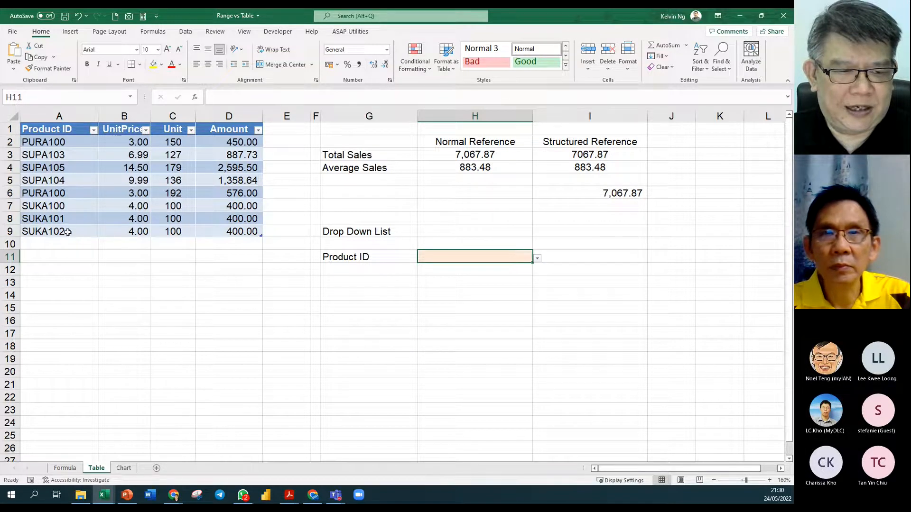
Extend the Product ID series down to SUKA105 in row 12 and check the end of the H11 drop-down list
{"action": "left_click", "coordinate": [72, 222]}
{"action": "left_click_drag", "start_coordinate": [71, 223], "coordinate": [92, 275]}
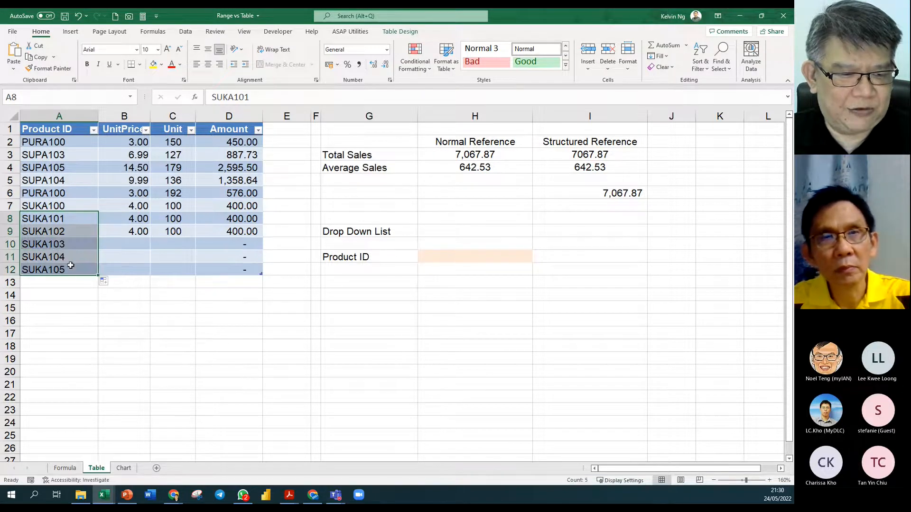
{"action": "left_click", "coordinate": [482, 257]}
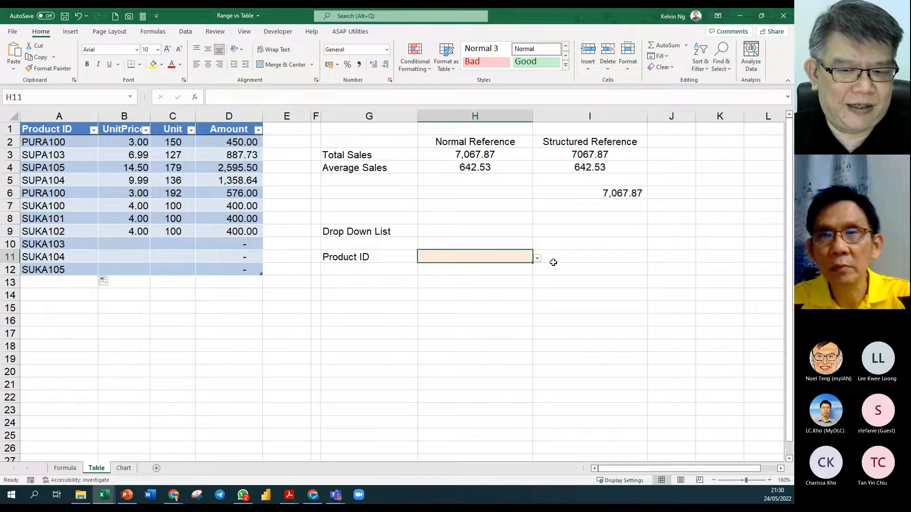
{"action": "left_click", "coordinate": [538, 259]}
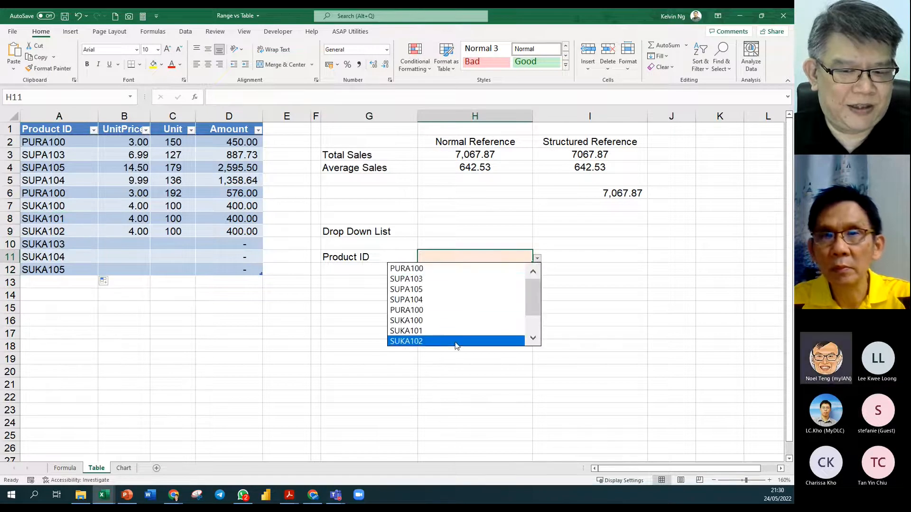
{"action": "left_click_drag", "start_coordinate": [533, 297], "coordinate": [534, 318]}
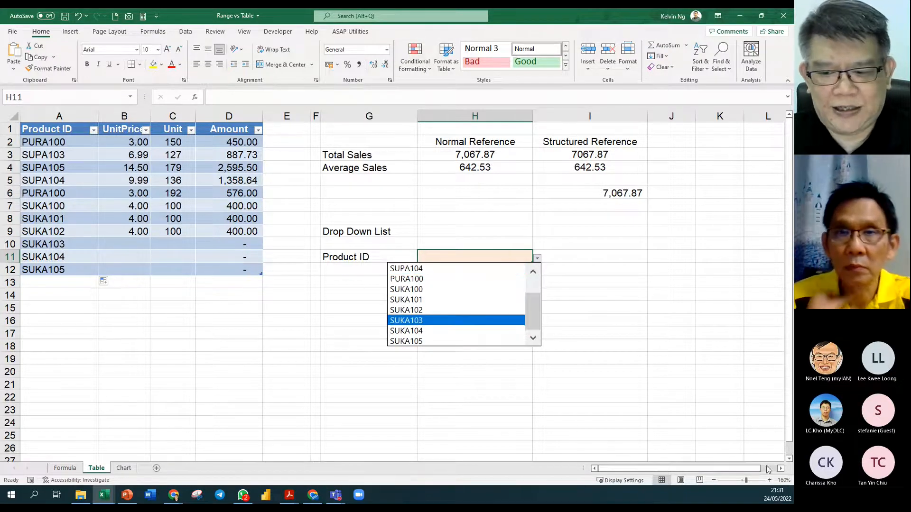
{"action": "left_click", "coordinate": [69, 143]}
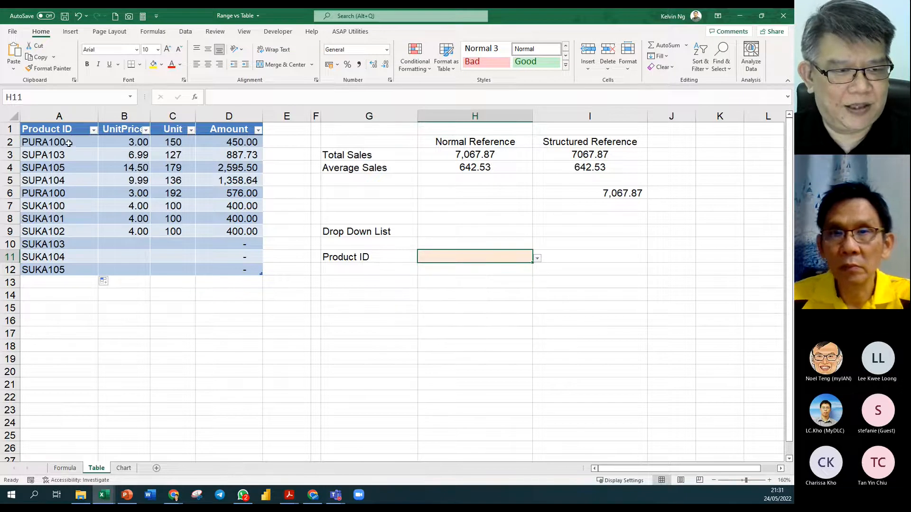
Copy the first five product IDs (A2:A6) into an empty area starting at L3
{"action": "left_click_drag", "start_coordinate": [70, 145], "coordinate": [69, 195]}
{"action": "key", "text": "ctrl+c"}
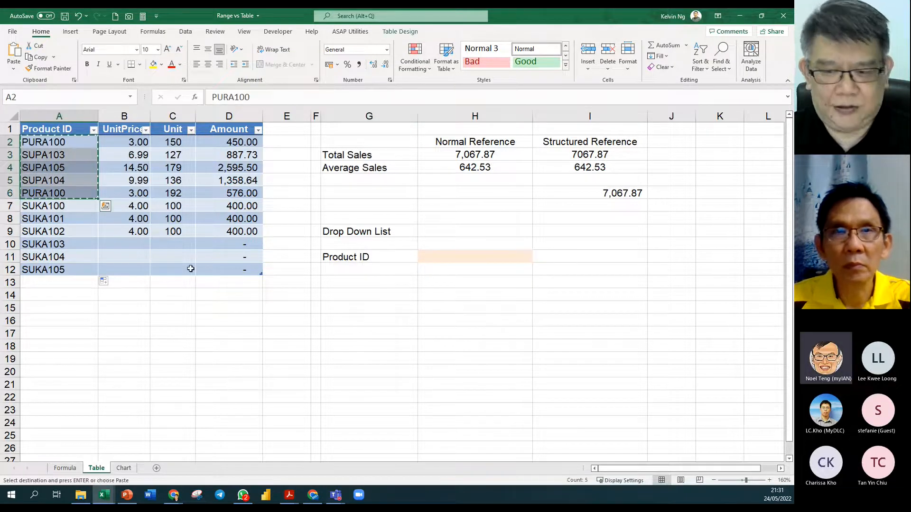
{"action": "scroll", "coordinate": [666, 400], "scroll_direction": "right", "scroll_amount": 4}
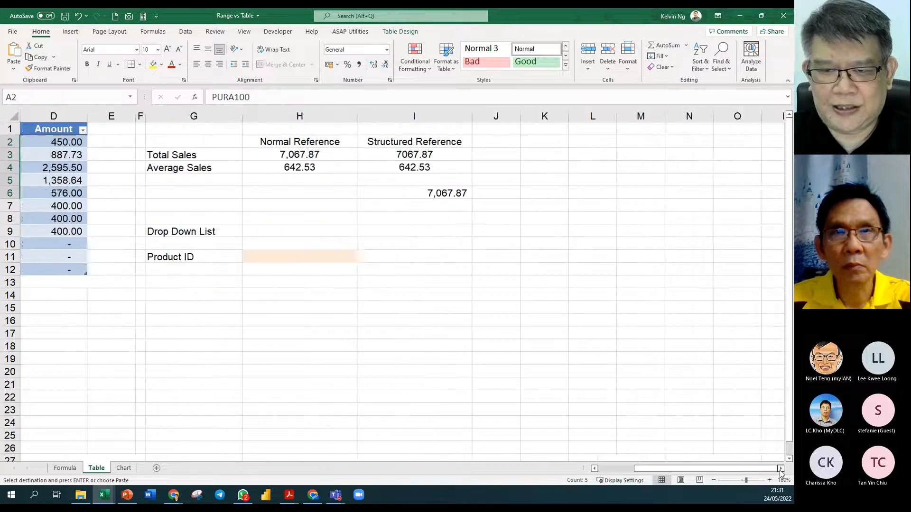
{"action": "left_click", "coordinate": [540, 164]}
{"action": "key", "text": "ctrl+v"}
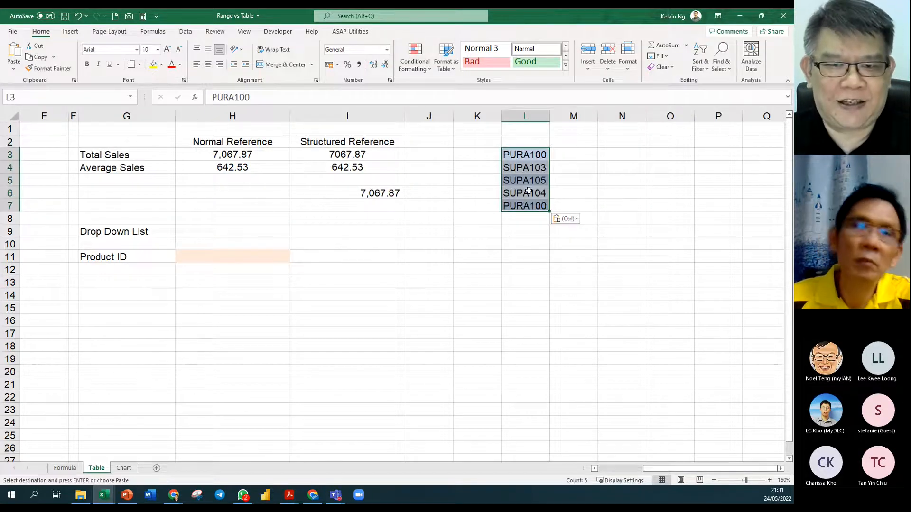
{"action": "left_click", "coordinate": [540, 227]}
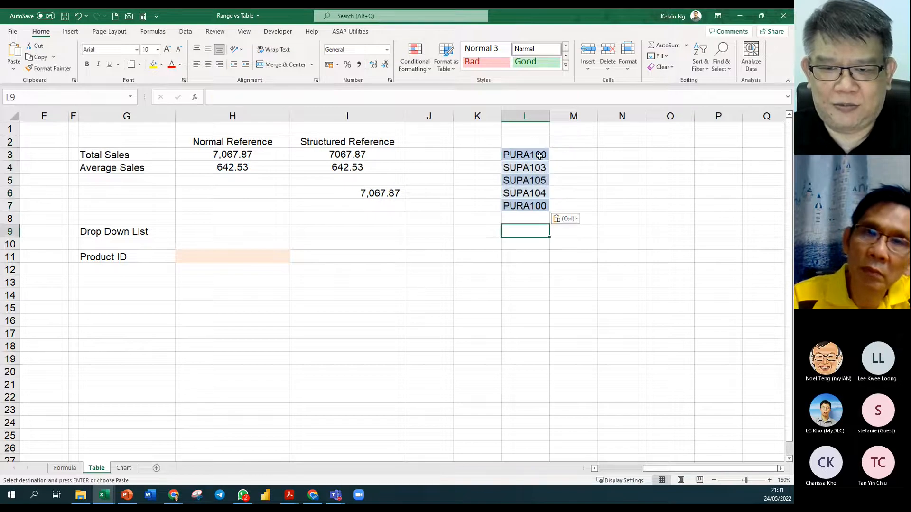
Clear the formatting from the copied product IDs in L3:L7 and end the copy mode
{"action": "left_click_drag", "start_coordinate": [535, 155], "coordinate": [535, 207]}
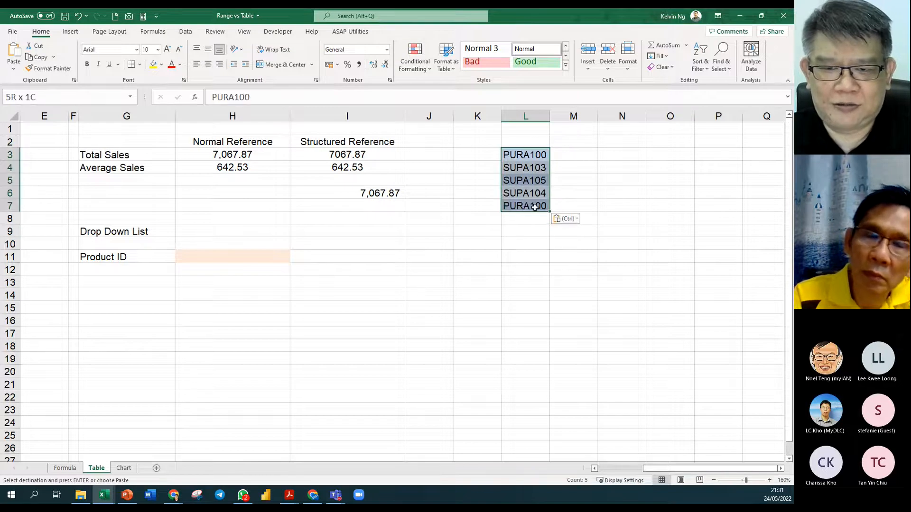
{"action": "left_click", "coordinate": [674, 69]}
{"action": "key", "text": "Escape"}
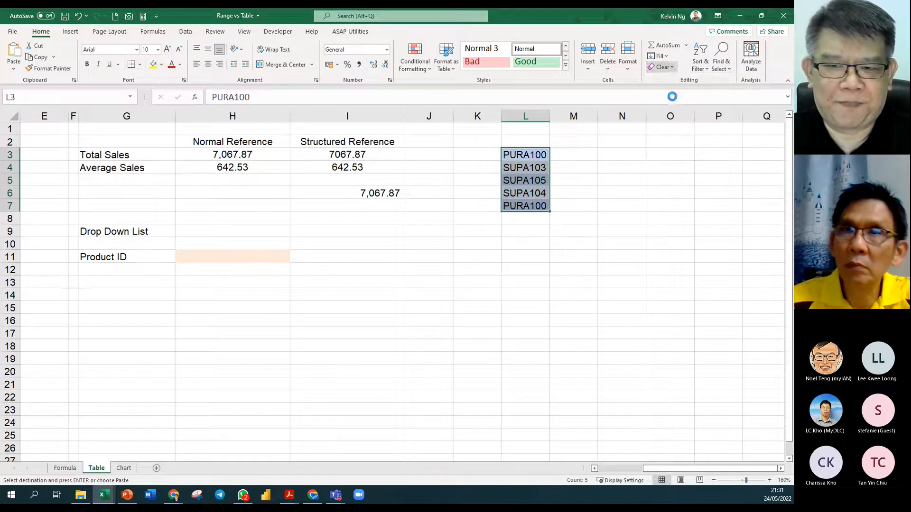
{"action": "key", "text": "Escape"}
Enter the heading List in L2 above the copied product IDs
{"action": "left_click", "coordinate": [531, 142]}
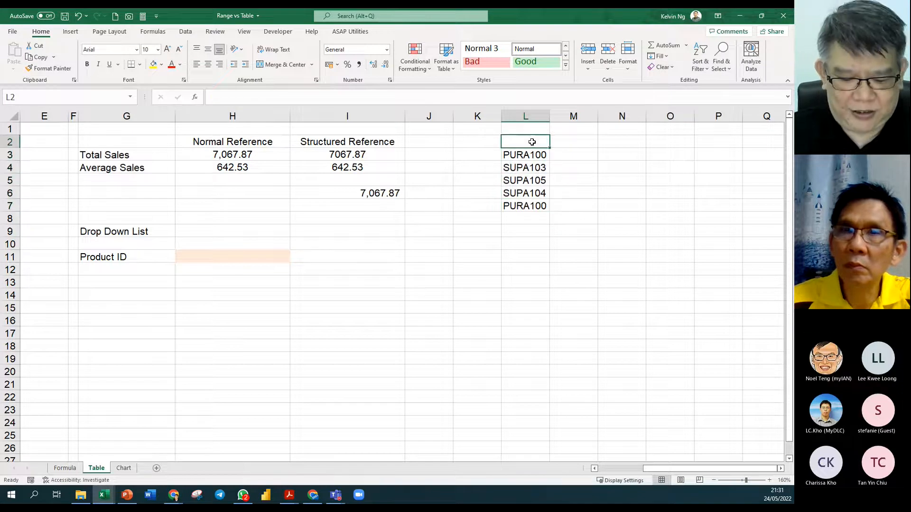
{"action": "type", "text": "List"}
{"action": "key", "text": "Return"}
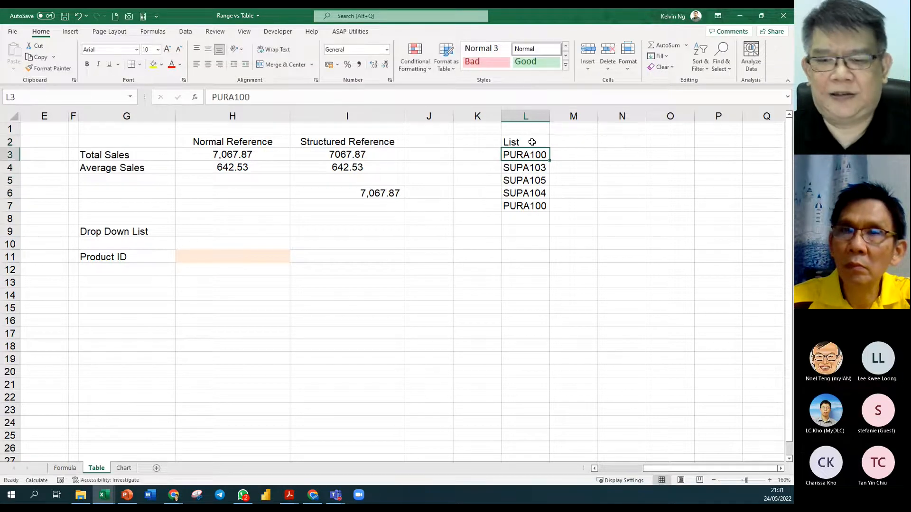
Enter the label List in K11 and widen column L slightly
{"action": "left_click", "coordinate": [618, 220]}
{"action": "left_click", "coordinate": [488, 258]}
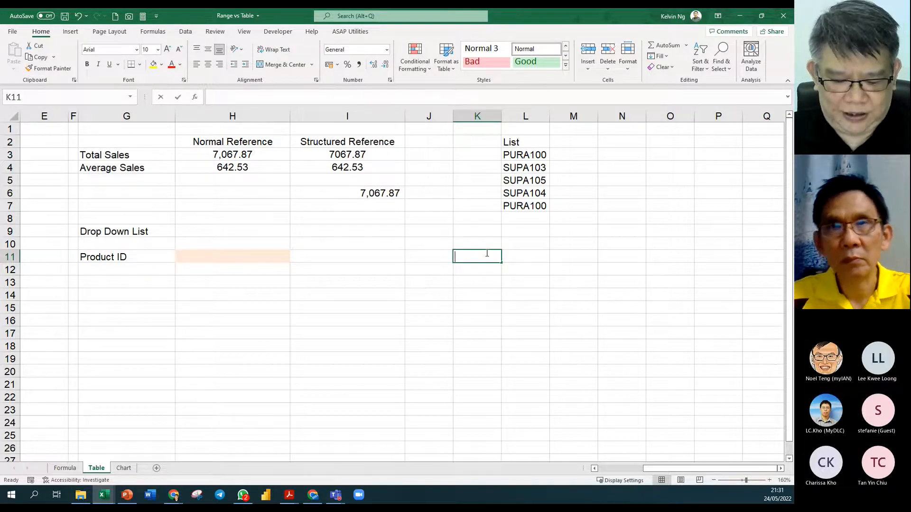
{"action": "type", "text": "List"}
{"action": "key", "text": "Tab"}
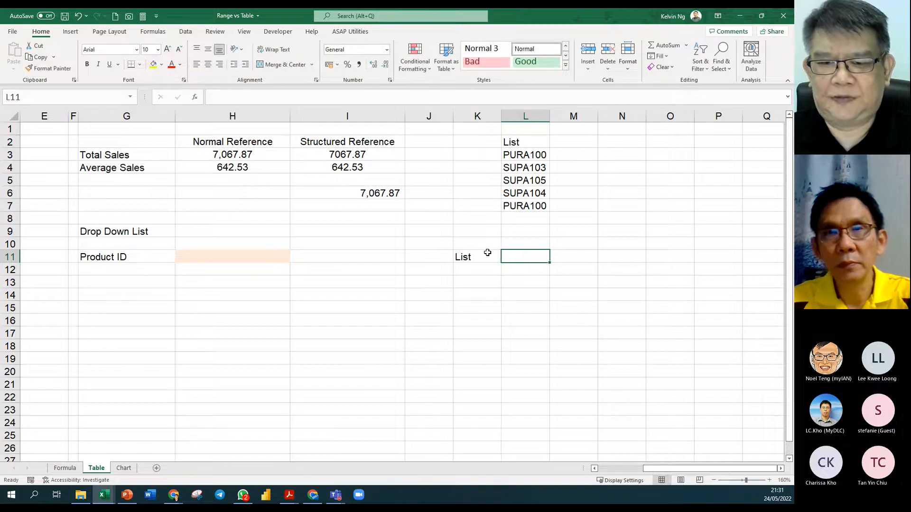
{"action": "left_click_drag", "start_coordinate": [551, 116], "coordinate": [563, 116]}
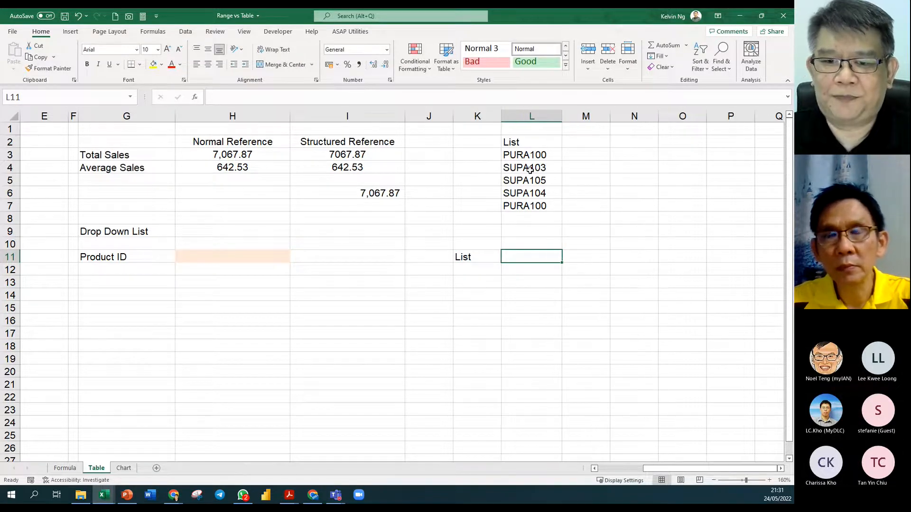
{"action": "left_click_drag", "start_coordinate": [520, 145], "coordinate": [522, 208]}
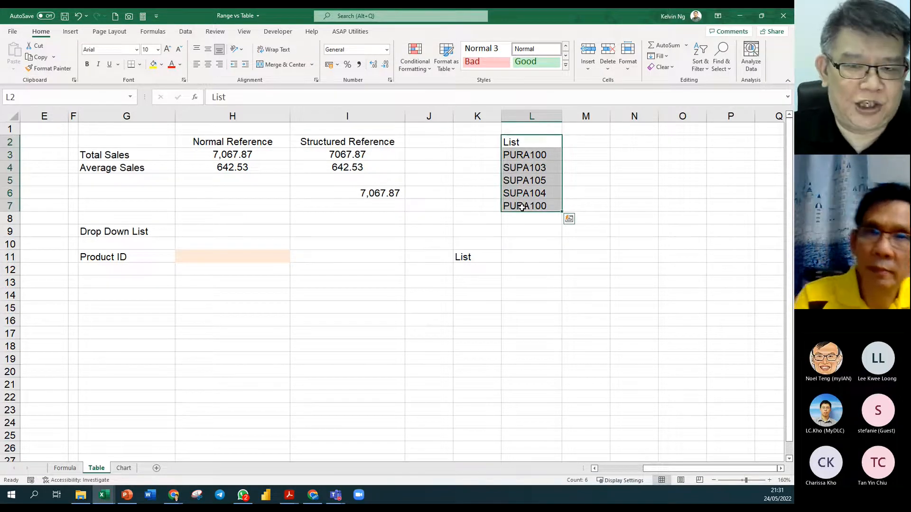
{"action": "left_click", "coordinate": [535, 260]}
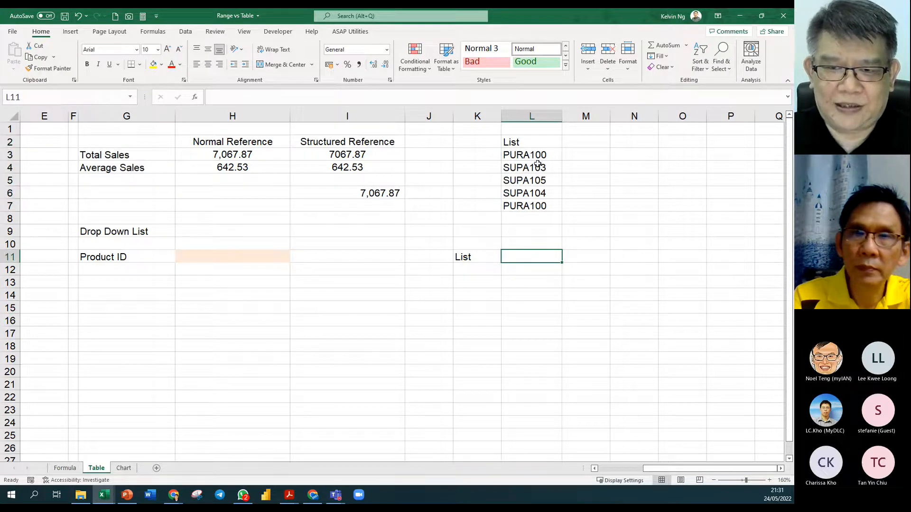
{"action": "mouse_move", "coordinate": [536, 193]}
{"action": "left_mouse_down"}
{"action": "mouse_move", "coordinate": [535, 205]}
{"action": "mouse_move", "coordinate": [535, 168]}
{"action": "mouse_move", "coordinate": [535, 206]}
{"action": "left_mouse_up"}
Add a List data validation to L11 with the source =$L$3:$L$7 and check its drop-down choices
{"action": "left_click", "coordinate": [535, 257]}
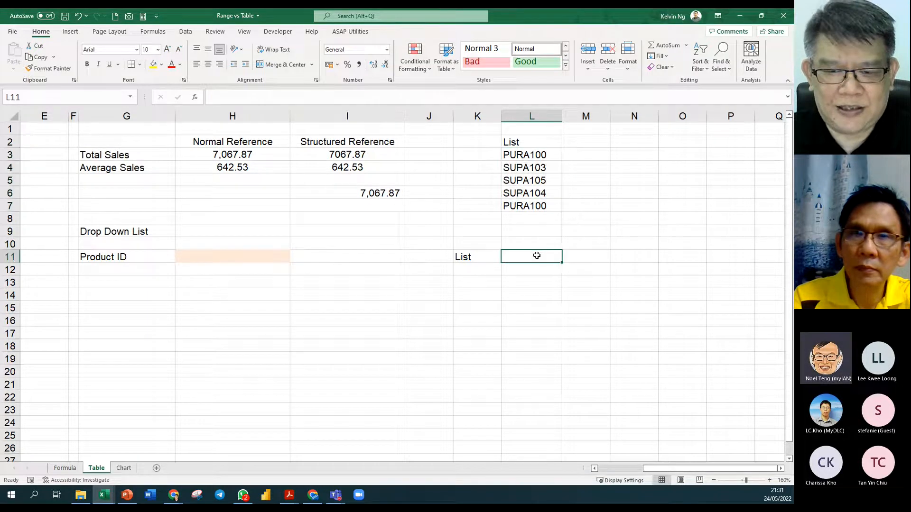
{"action": "left_click", "coordinate": [186, 31]}
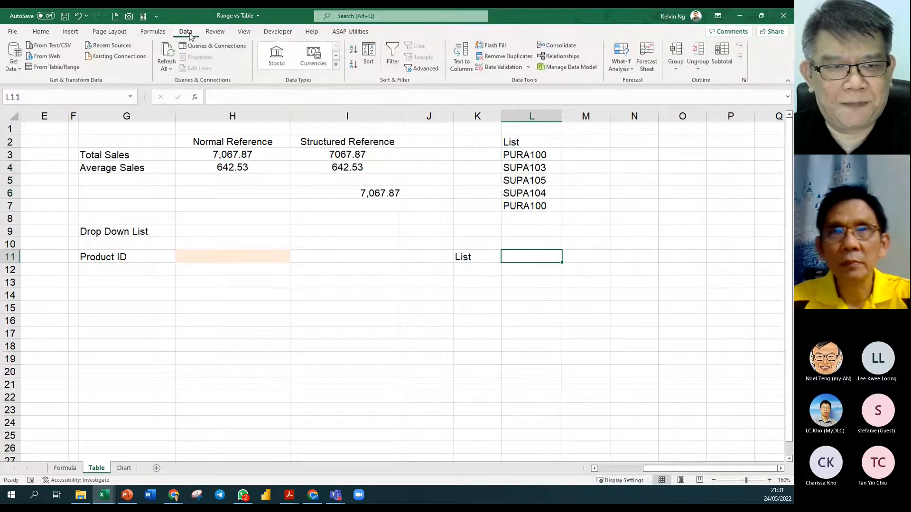
{"action": "left_click", "coordinate": [503, 66]}
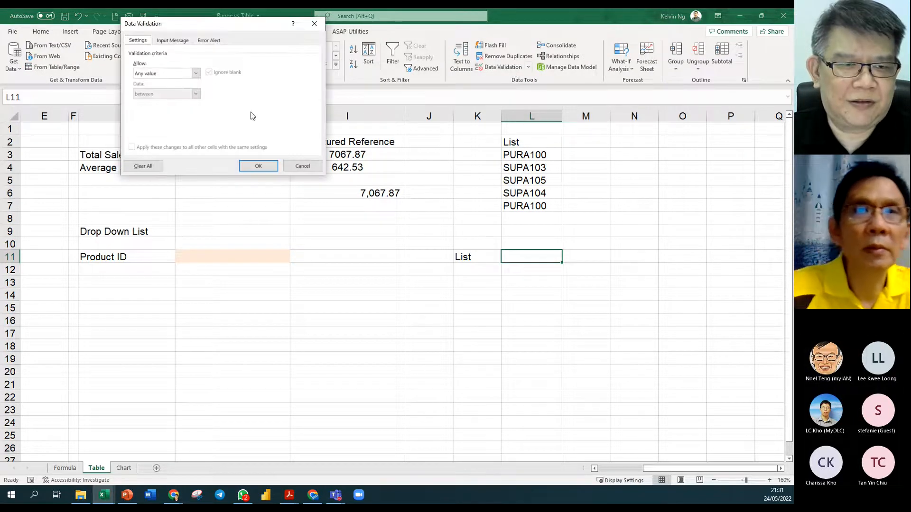
{"action": "left_click", "coordinate": [196, 75]}
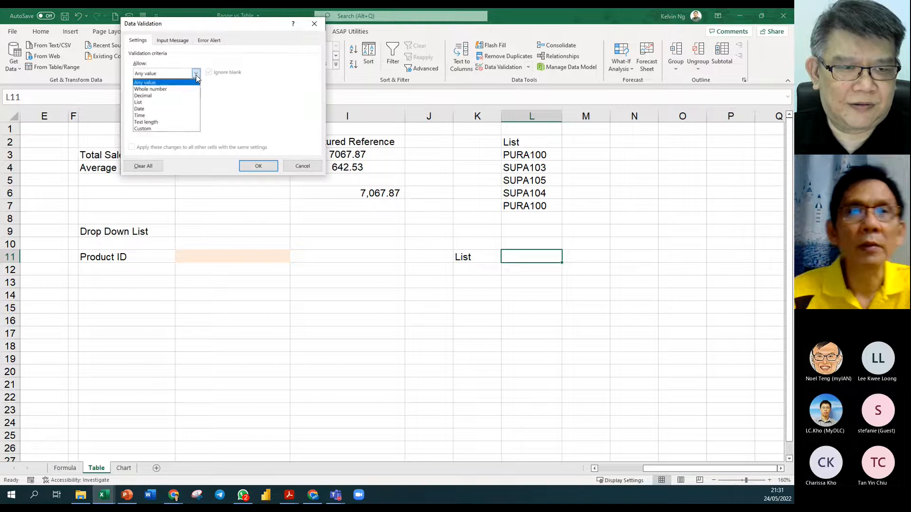
{"action": "left_click", "coordinate": [180, 102]}
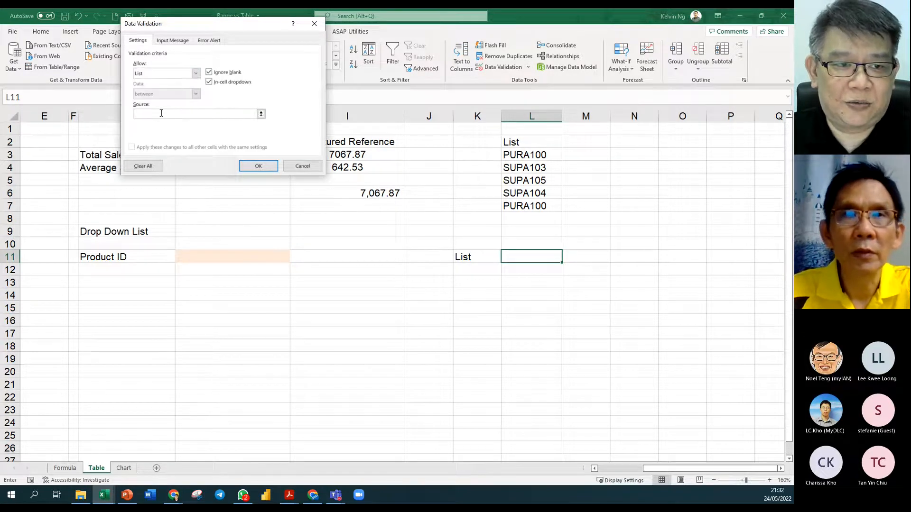
{"action": "left_click_drag", "start_coordinate": [209, 27], "coordinate": [357, 79]}
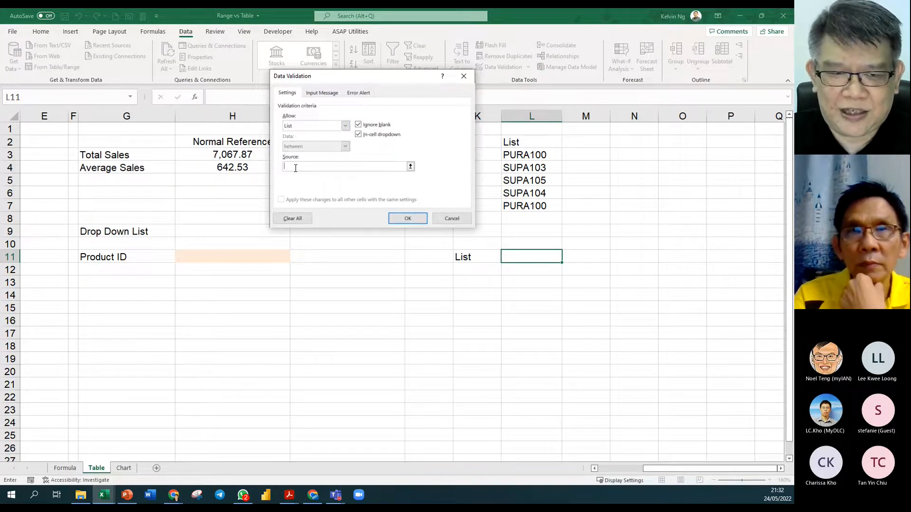
{"action": "left_click_drag", "start_coordinate": [522, 157], "coordinate": [533, 207]}
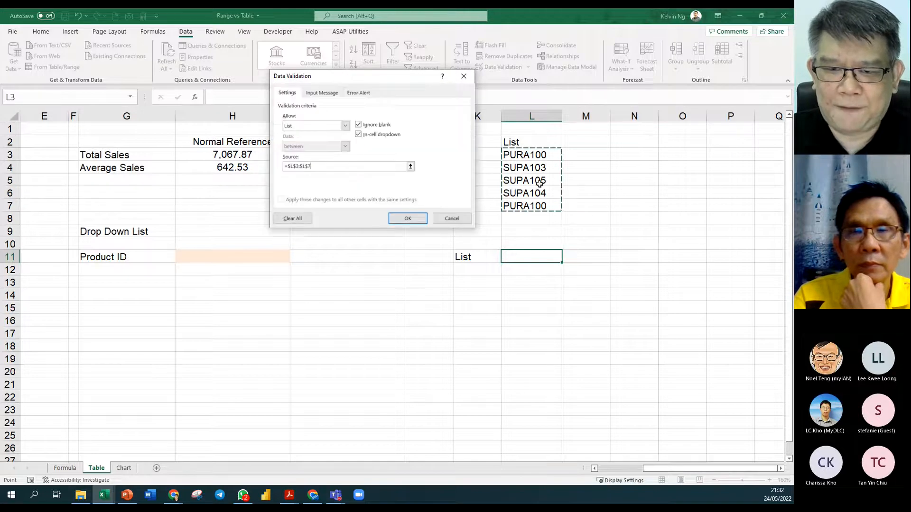
{"action": "left_click", "coordinate": [420, 220]}
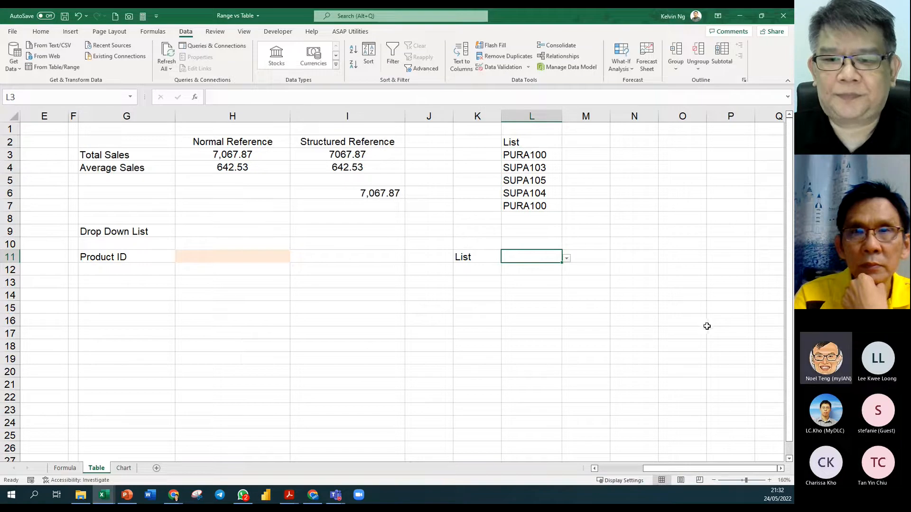
{"action": "left_click", "coordinate": [567, 258]}
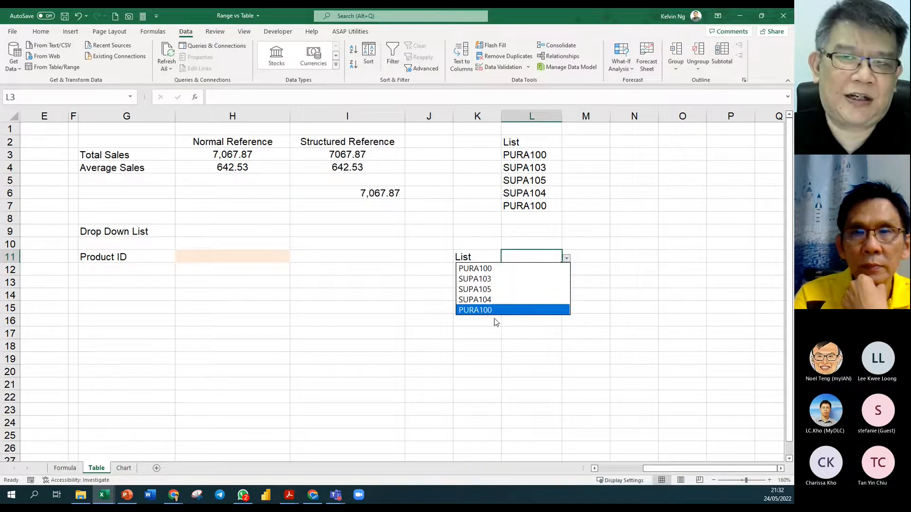
{"action": "left_click", "coordinate": [566, 258]}
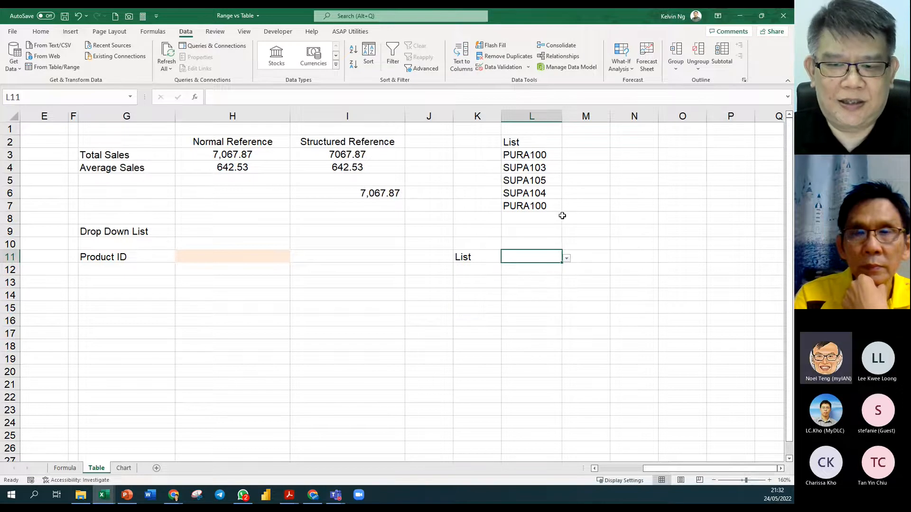
Convert the list in L2:L7 into a table with headers
{"action": "left_click", "coordinate": [546, 156]}
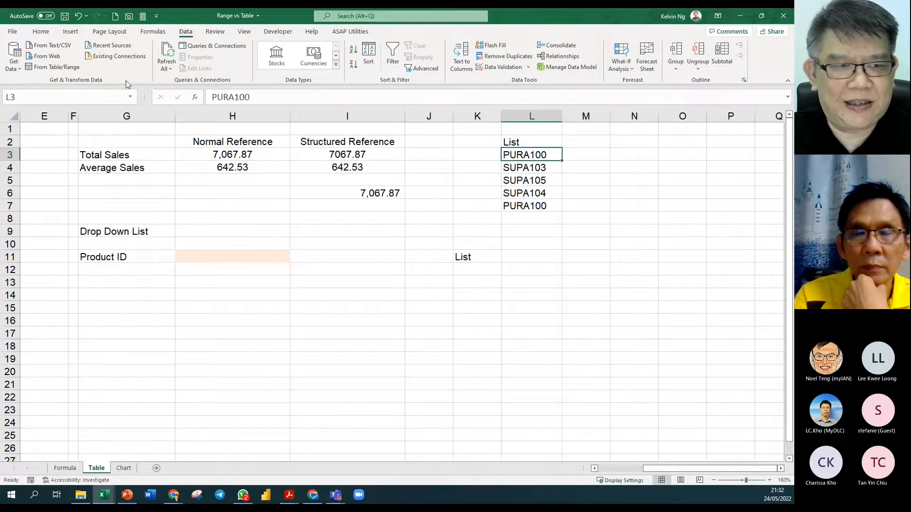
{"action": "left_click", "coordinate": [70, 31]}
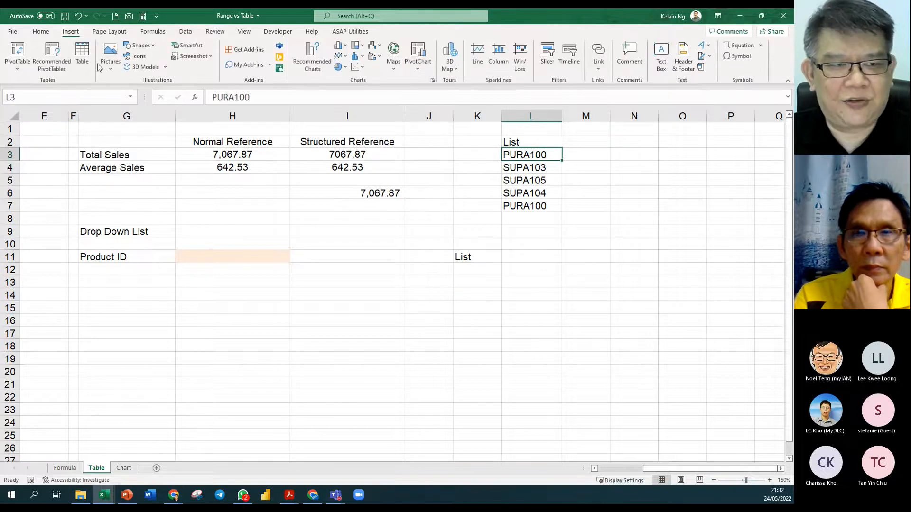
{"action": "left_click", "coordinate": [82, 56]}
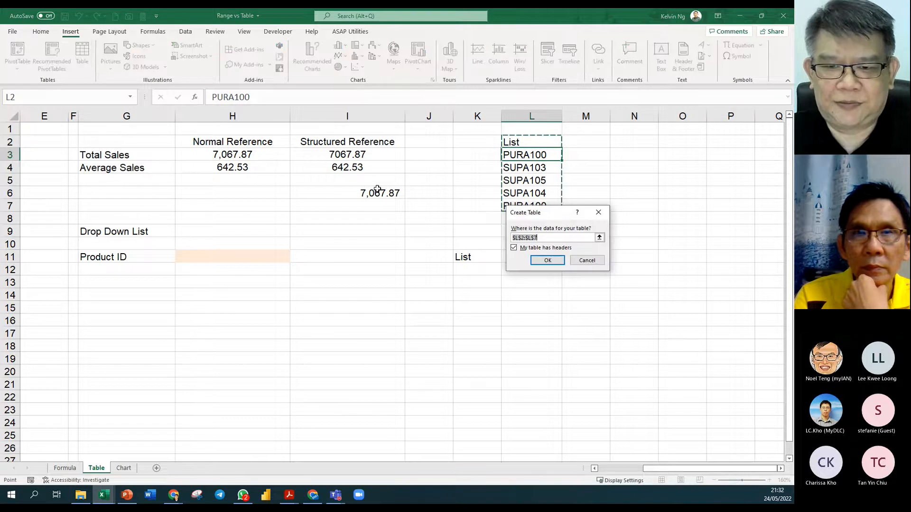
{"action": "left_click", "coordinate": [549, 261]}
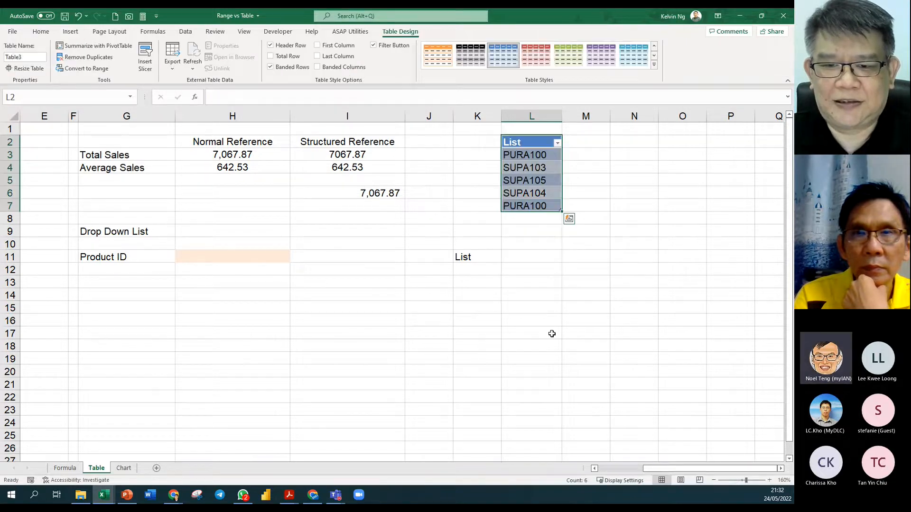
Add SUKA100 in L8 directly below the List table and check the drop-down choices in L11
{"action": "left_click", "coordinate": [532, 221]}
{"action": "type", "text": "KA1004"}
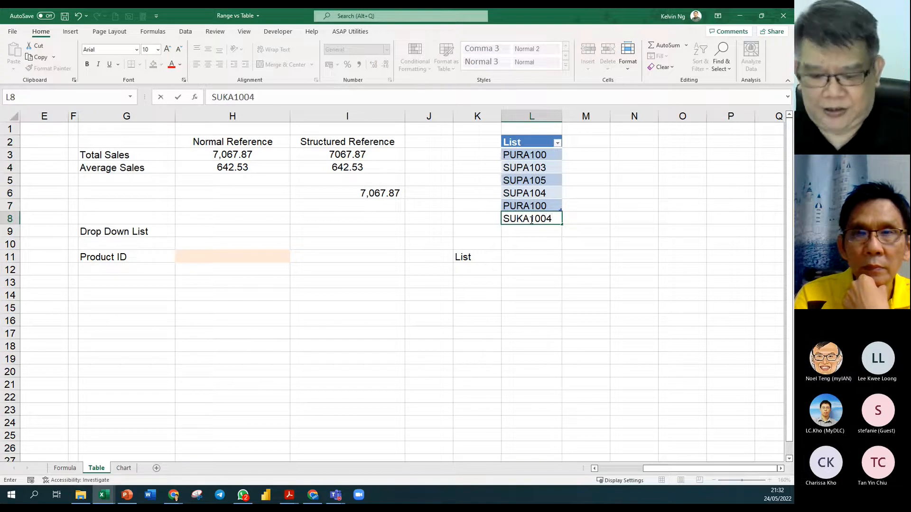
{"action": "key", "text": "BackSpace"}
{"action": "key", "text": "Return"}
{"action": "left_click", "coordinate": [531, 256]}
{"action": "left_click", "coordinate": [566, 258]}
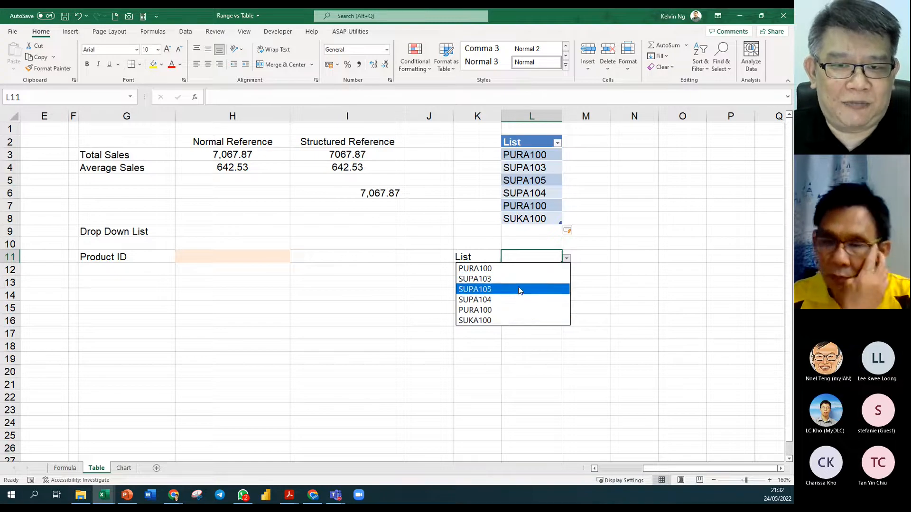
{"action": "key", "text": "Escape"}
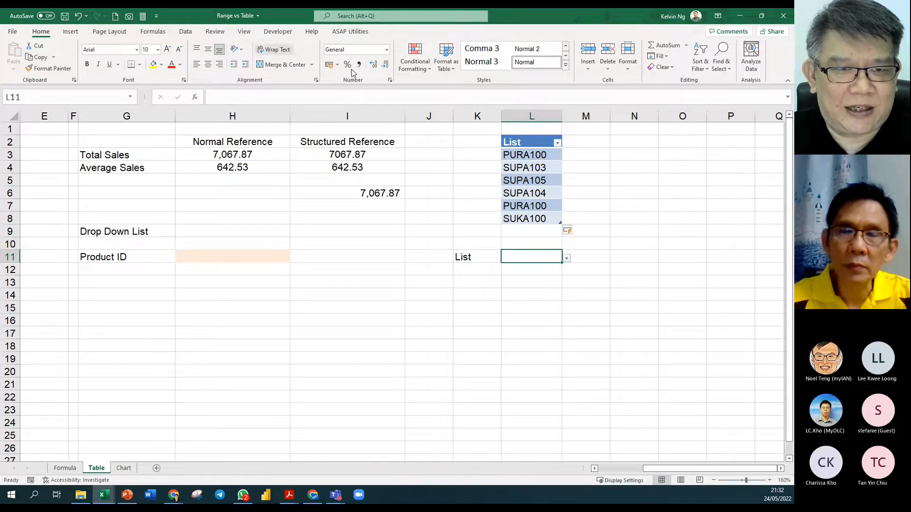
Inspect the source range in L11's data validation and view its drop-down choices again
{"action": "left_click", "coordinate": [186, 33]}
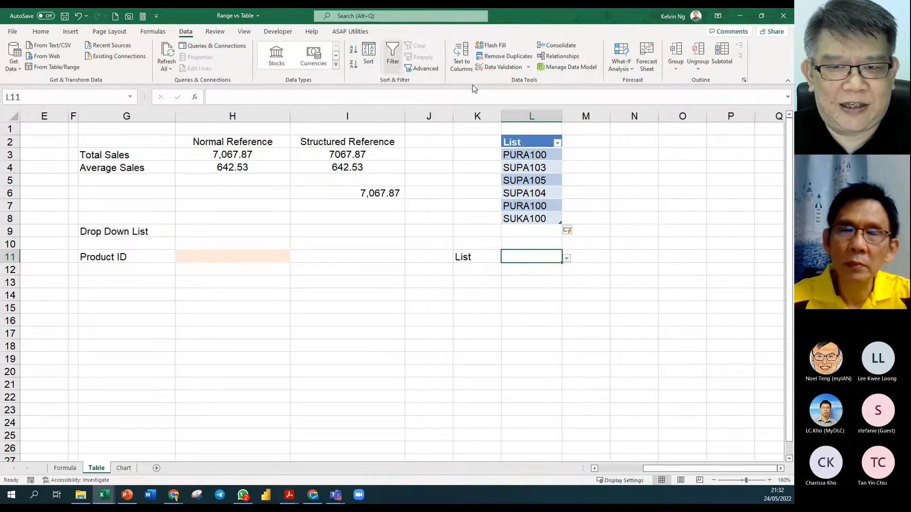
{"action": "left_click", "coordinate": [502, 67]}
{"action": "left_click", "coordinate": [320, 166]}
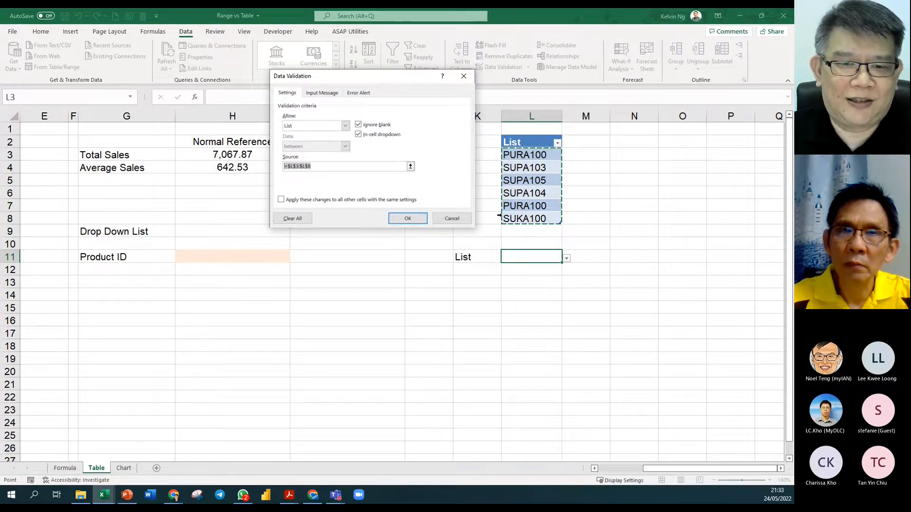
{"action": "key", "text": "Return"}
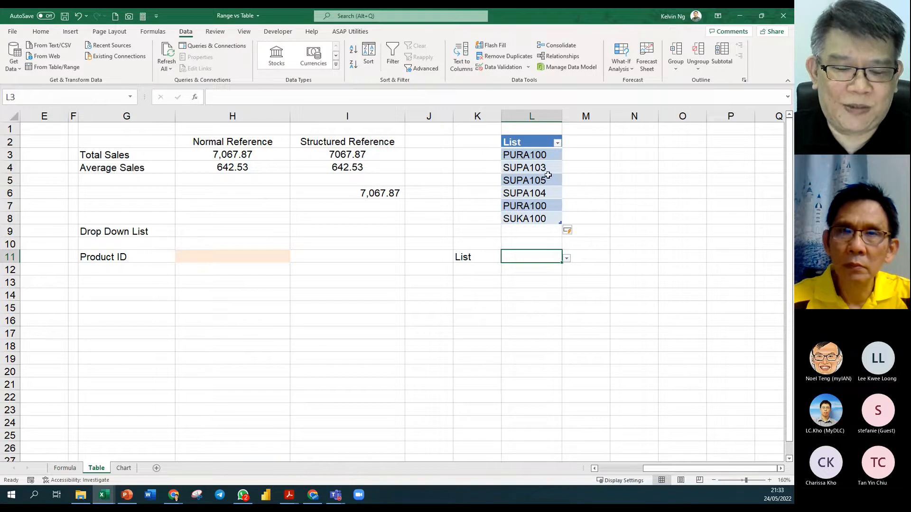
{"action": "left_click", "coordinate": [567, 259]}
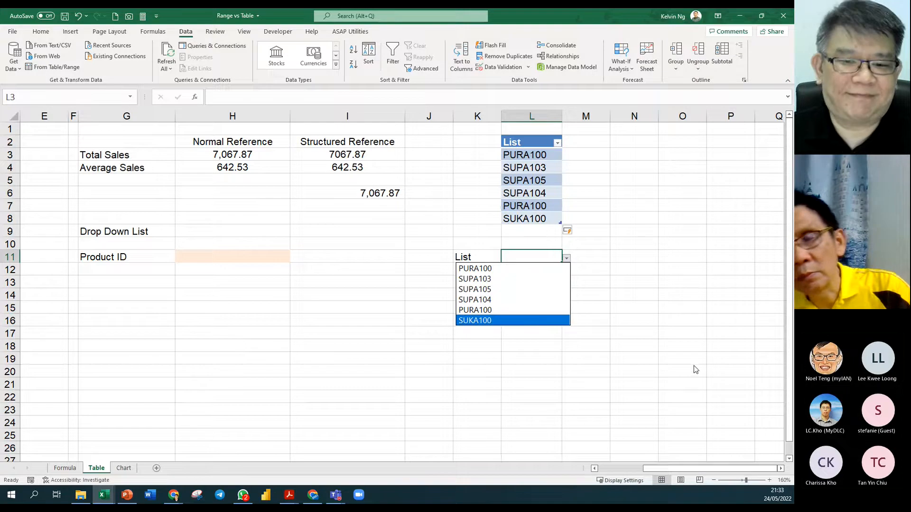
{"action": "key", "text": "Escape"}
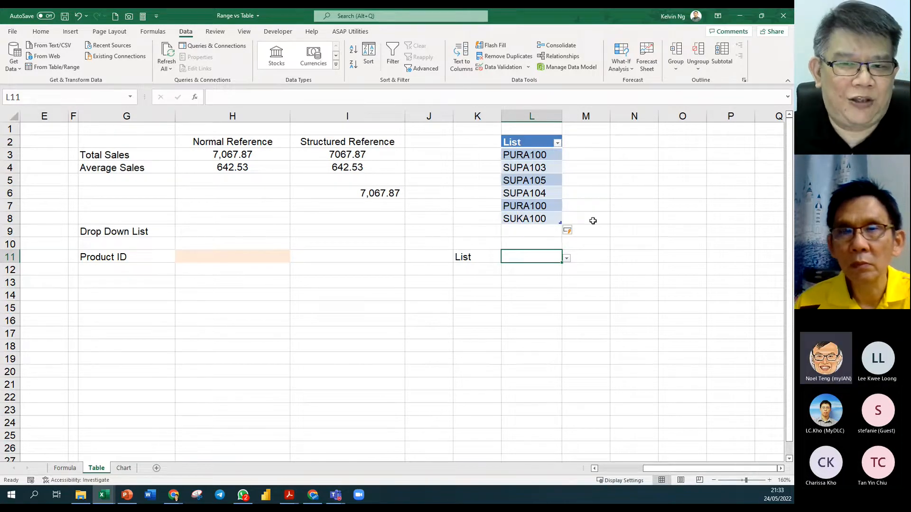
Look up the List table's name in its design settings and keep it as it is
{"action": "left_click", "coordinate": [539, 178]}
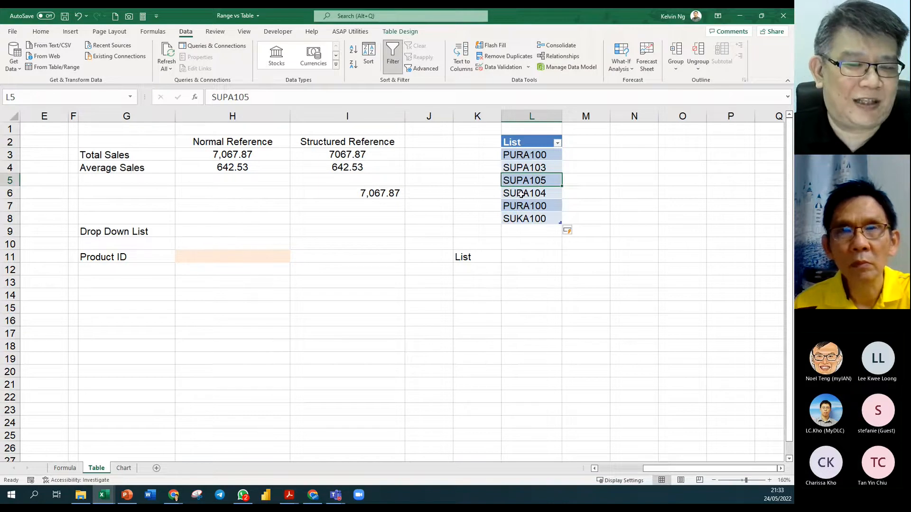
{"action": "left_click", "coordinate": [414, 32]}
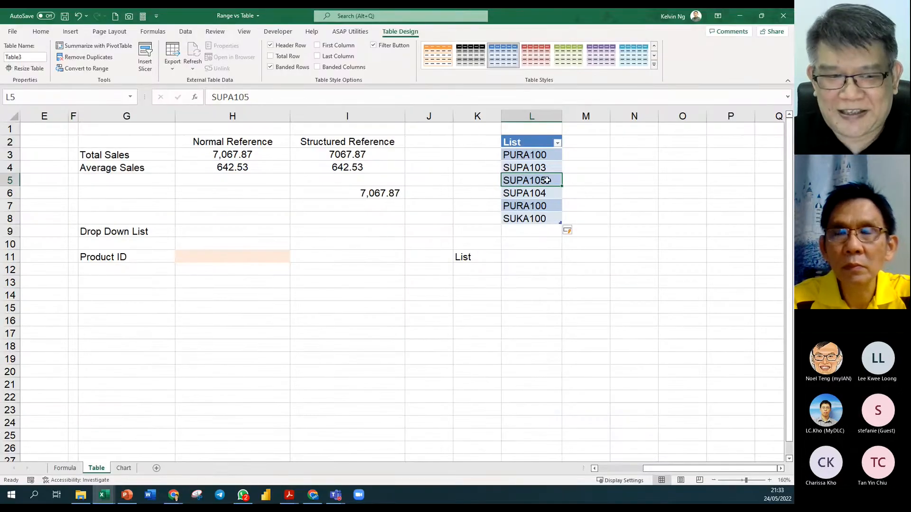
{"action": "left_click", "coordinate": [33, 58]}
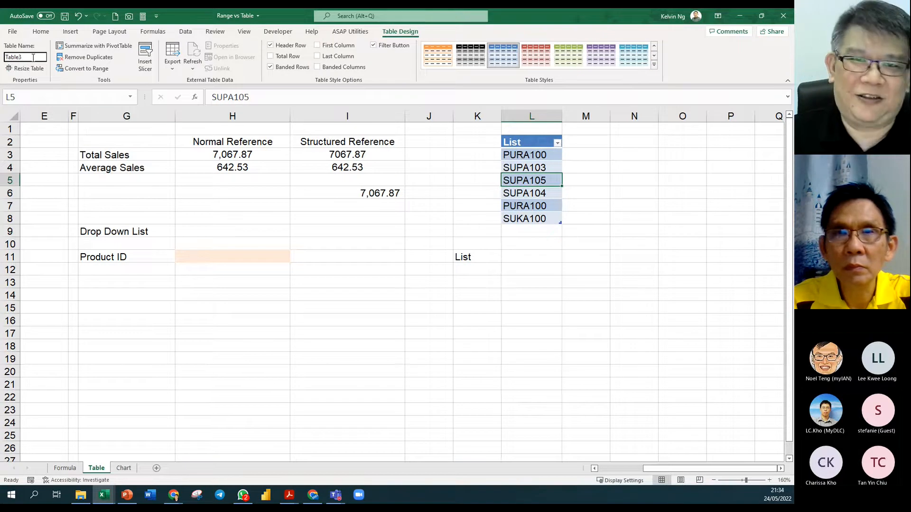
{"action": "left_click_drag", "start_coordinate": [28, 56], "coordinate": [1, 58]}
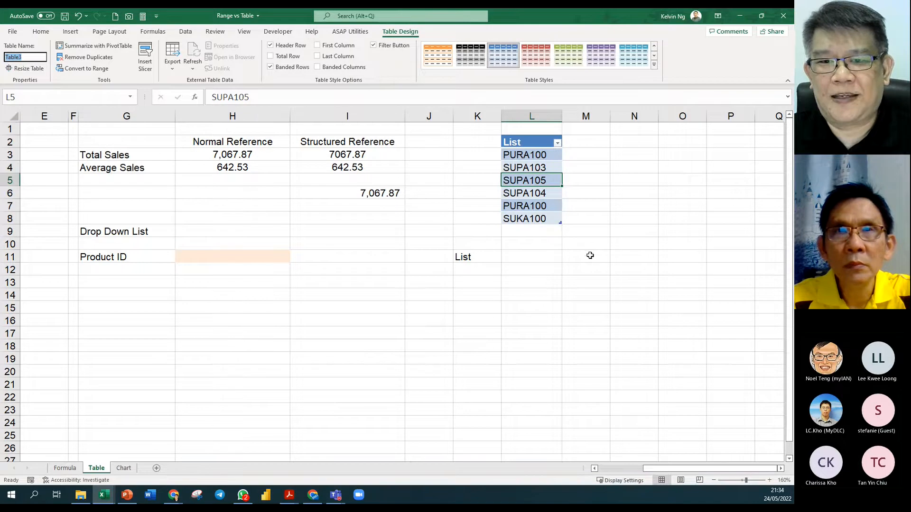
{"action": "key", "text": "Return"}
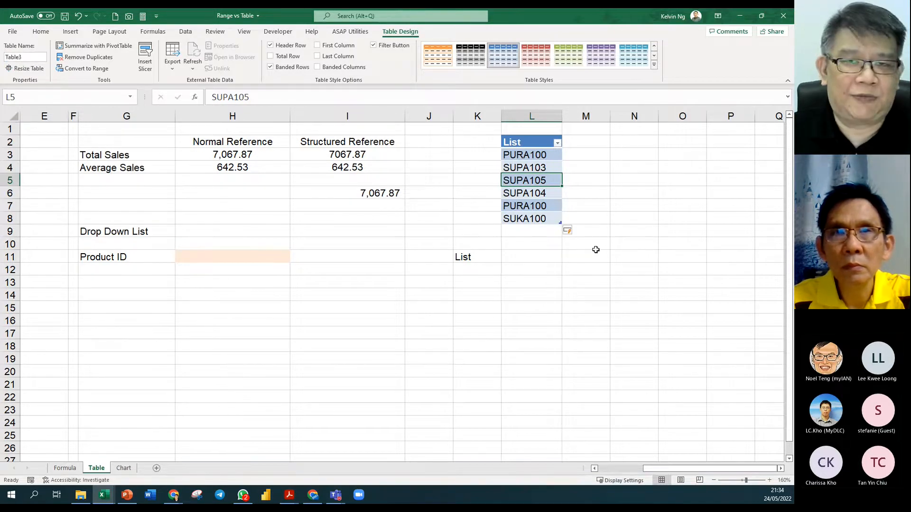
Try an orange medium style on the List table, and switch it to the medium style with a red header and grey bands
{"action": "left_click", "coordinate": [622, 240]}
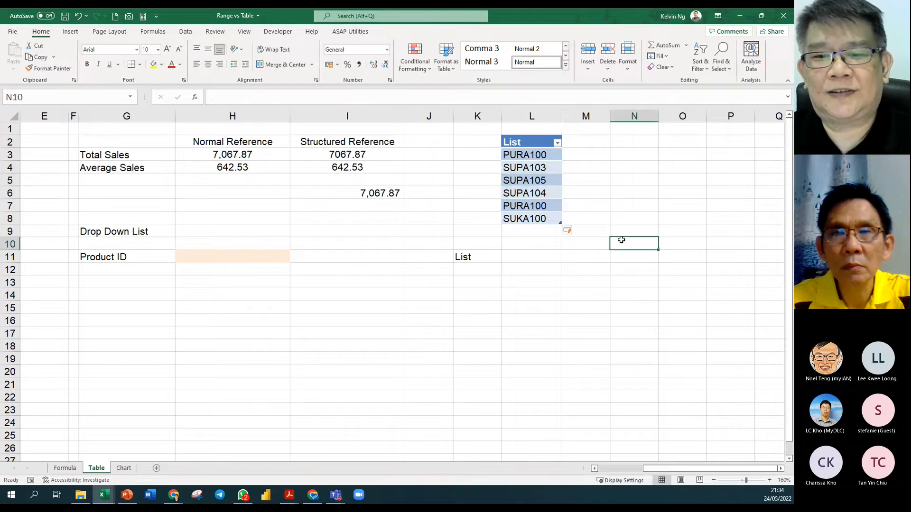
{"action": "left_click", "coordinate": [545, 153]}
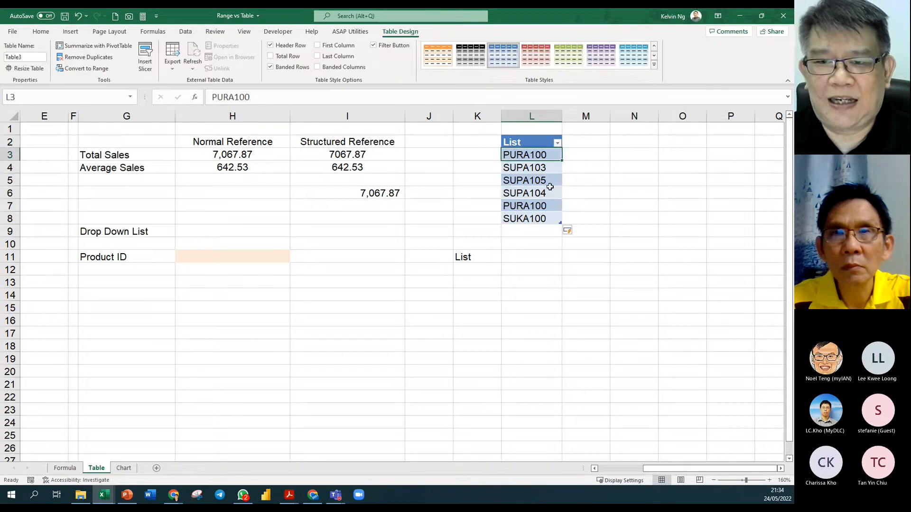
{"action": "left_click", "coordinate": [654, 65]}
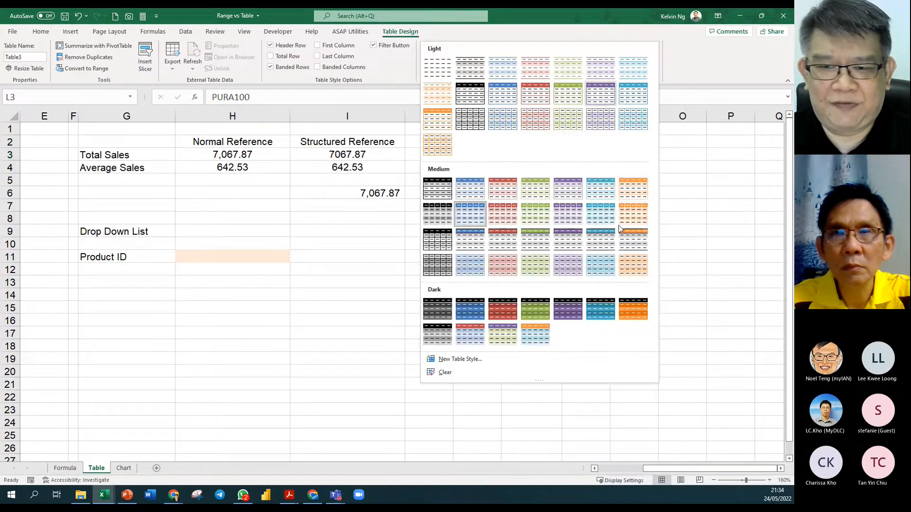
{"action": "left_click", "coordinate": [642, 219]}
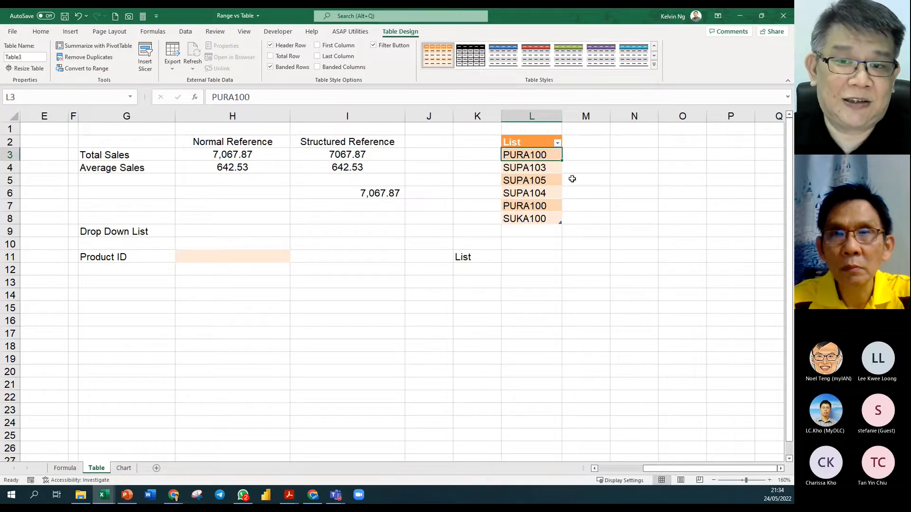
{"action": "left_click", "coordinate": [548, 60]}
{"action": "left_click", "coordinate": [642, 199]}
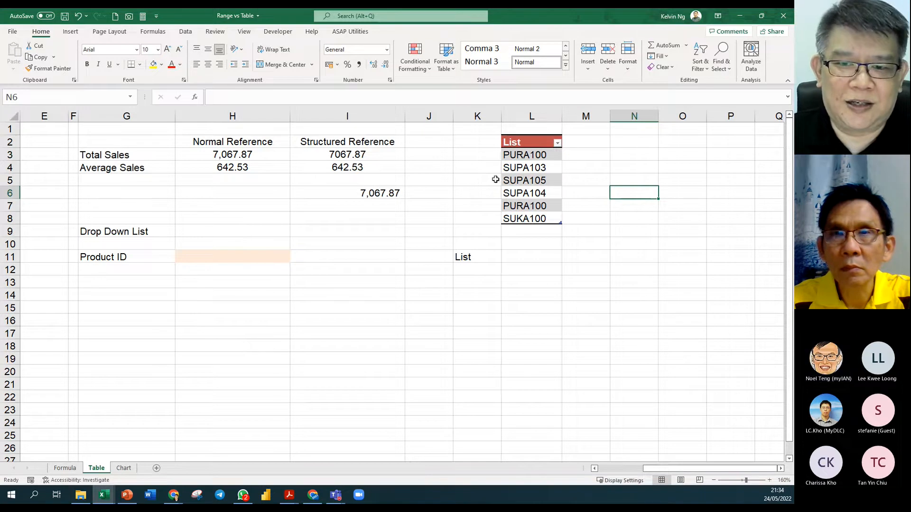
Apply the plain Light table style without colours or banding to the List table
{"action": "left_click", "coordinate": [541, 166]}
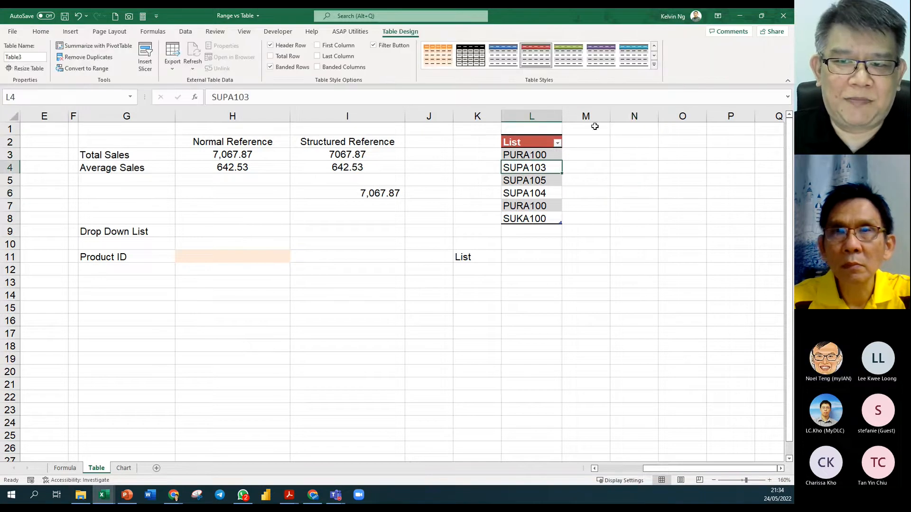
{"action": "left_click", "coordinate": [655, 65]}
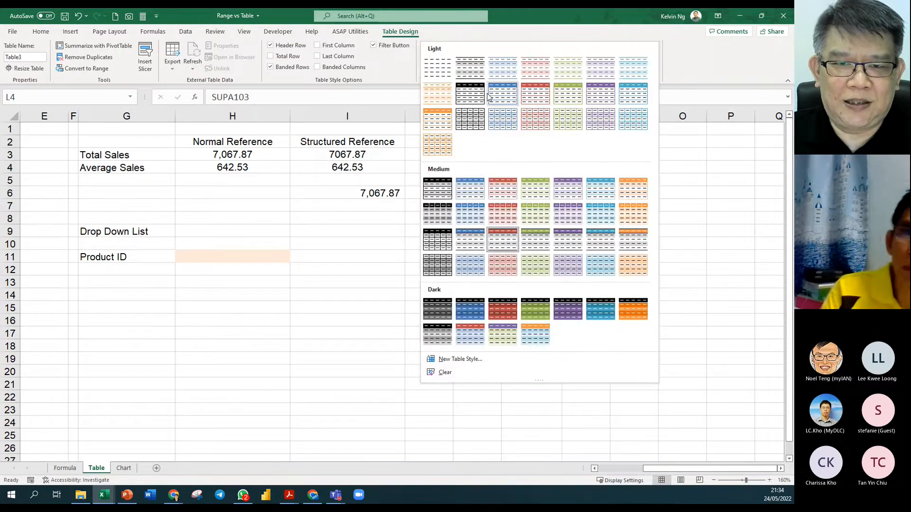
{"action": "left_click", "coordinate": [446, 71]}
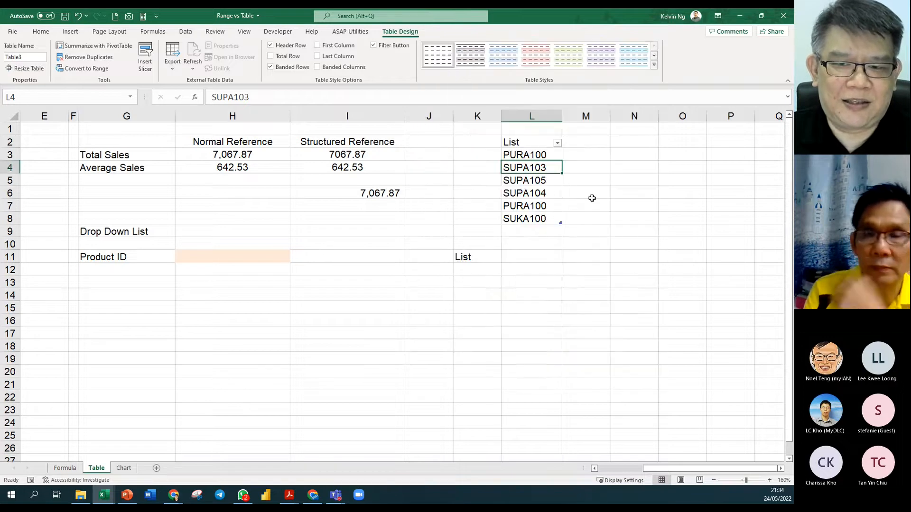
{"action": "left_click", "coordinate": [667, 231]}
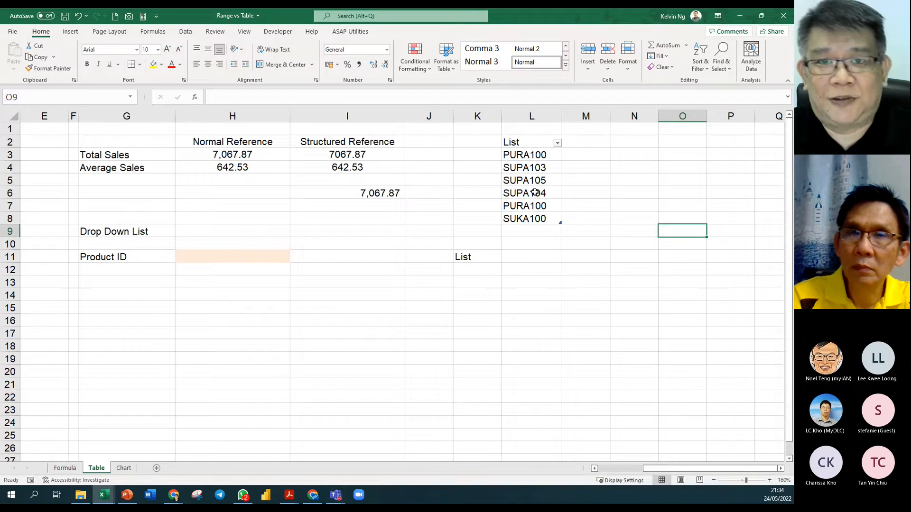
View the drop-down choices in L11 and close the list without picking an item
{"action": "left_click", "coordinate": [541, 256]}
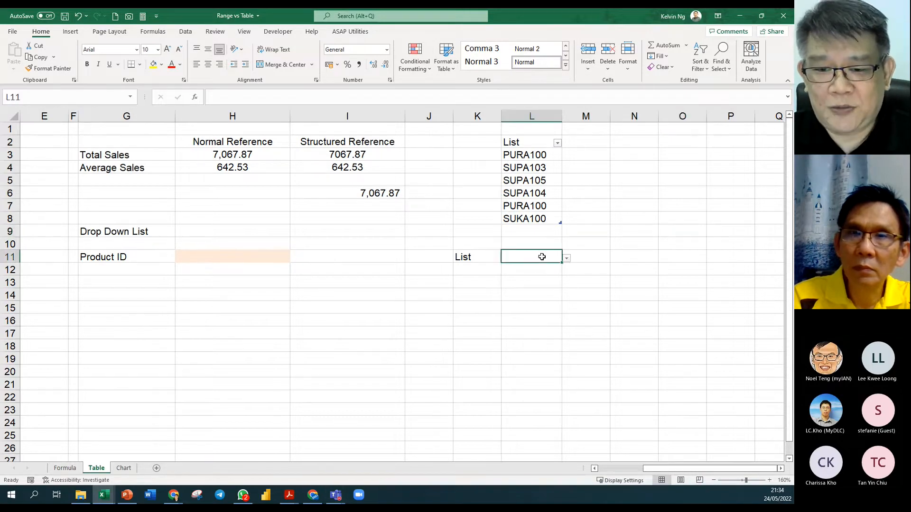
{"action": "left_click", "coordinate": [570, 258]}
{"action": "left_click", "coordinate": [558, 257]}
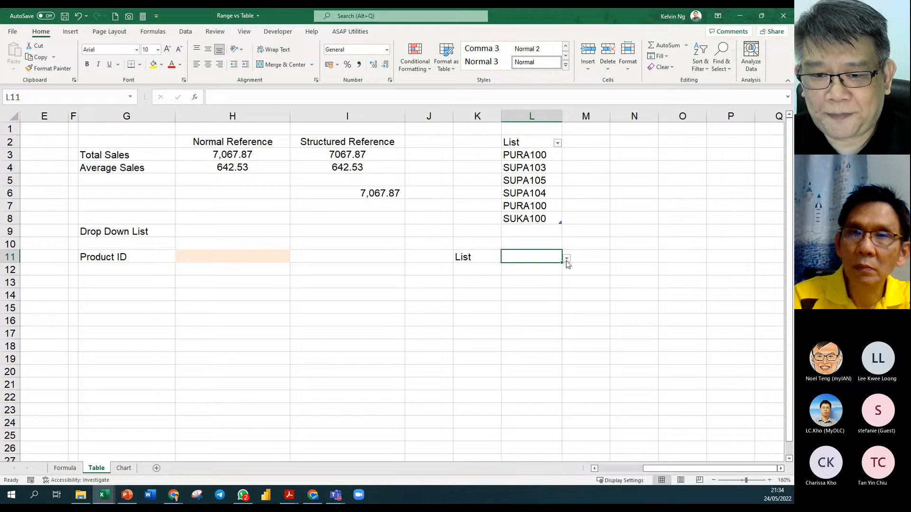
{"action": "left_click", "coordinate": [567, 259]}
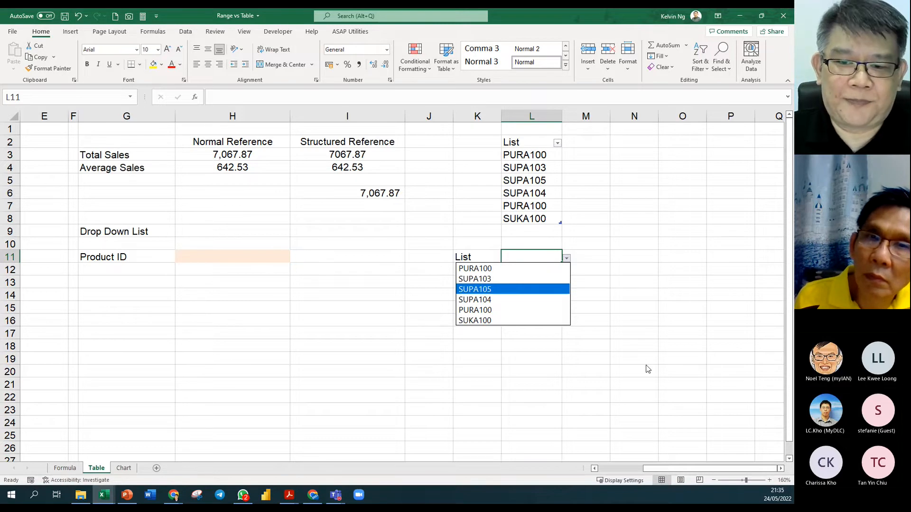
{"action": "key", "text": "Escape"}
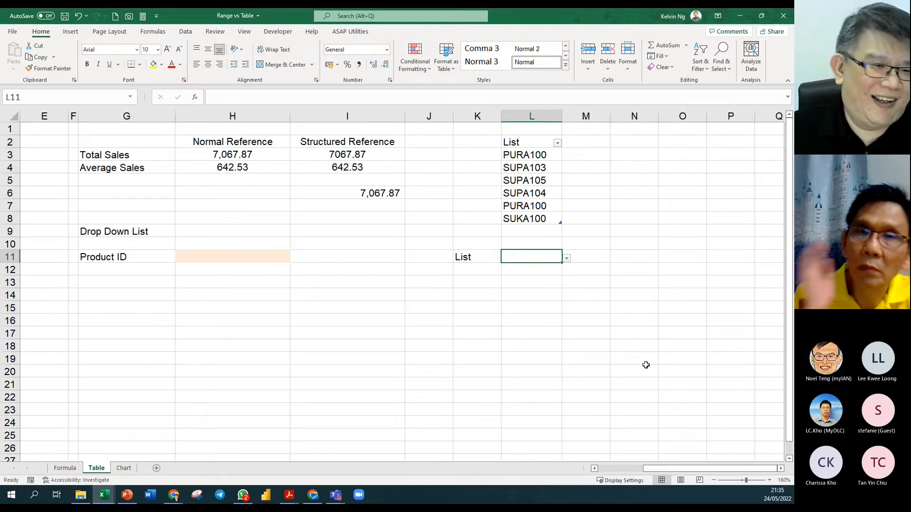